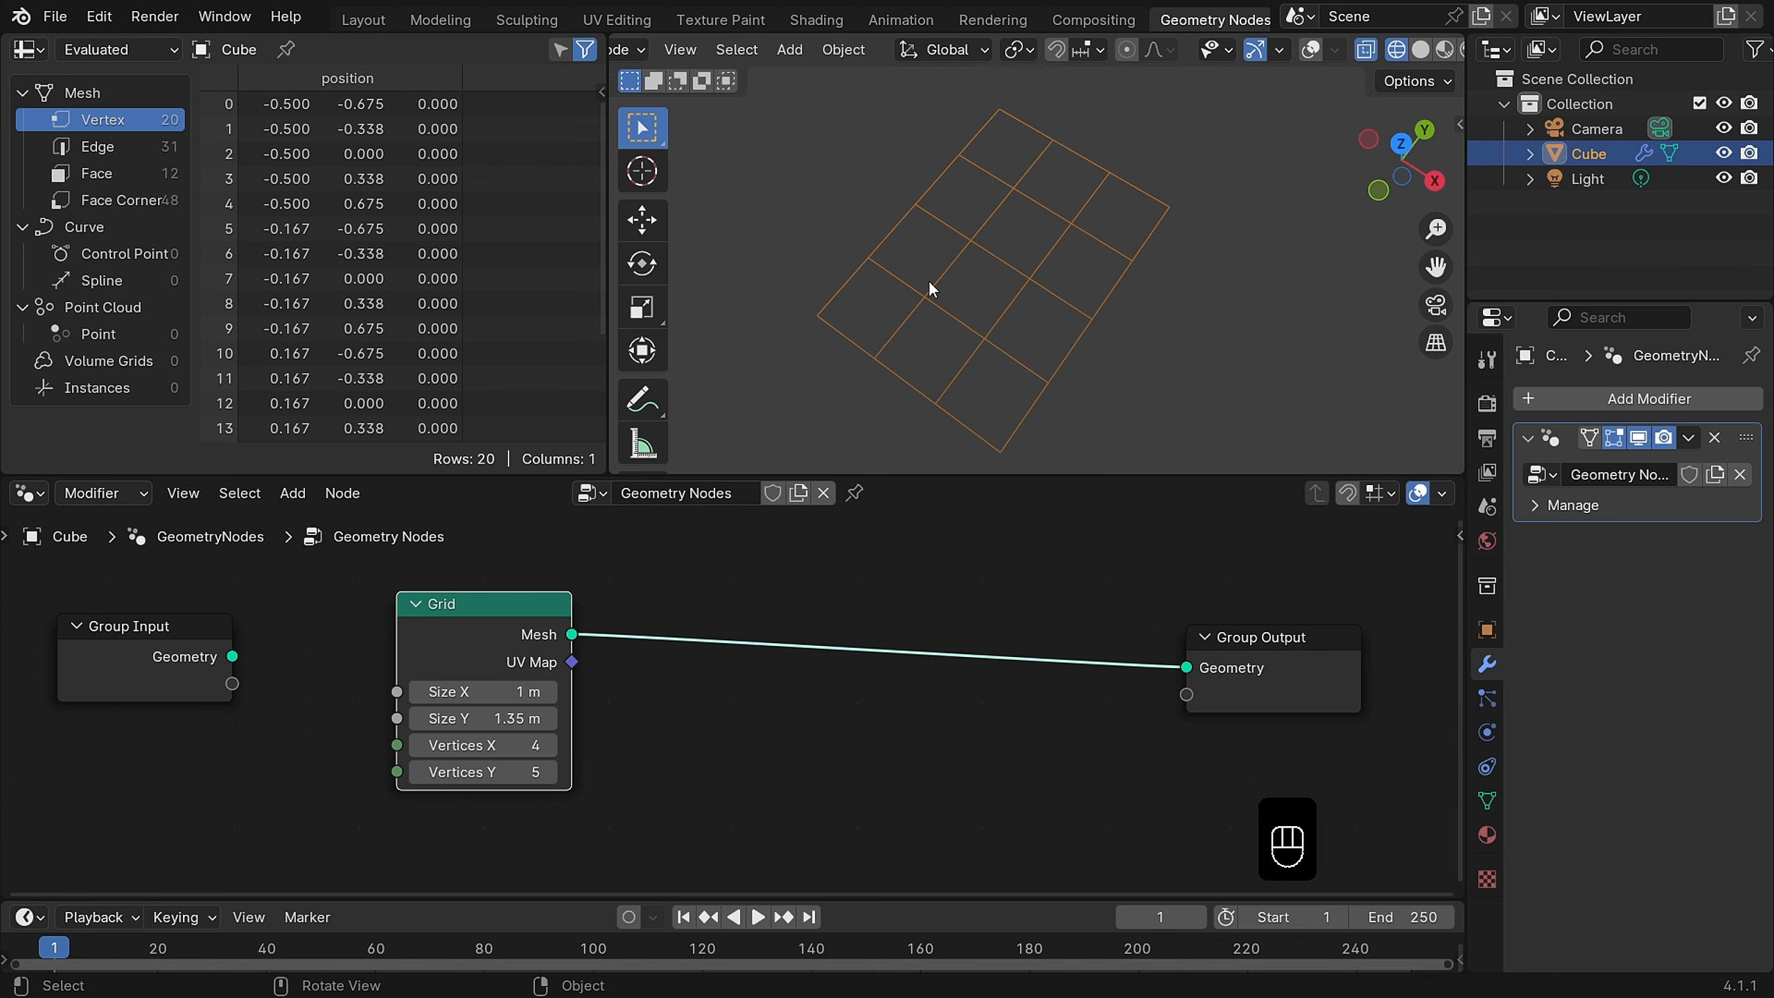
# Step: Insert a Split Edges node between the Grid and Group Output nodes
pyautogui.moveTo(929, 282)
pyautogui.mouseDown(button='middle')
pyautogui.moveTo(1026, 287)
pyautogui.moveTo(953, 327)
pyautogui.moveTo(758, 297)
pyautogui.moveTo(847, 299)
pyautogui.moveTo(848, 347)
pyautogui.mouseUp(button='middle')
pyautogui.press('KP_7')
pyautogui.hotkey('shift', 'z')
pyautogui.hotkey('shift', 'z')
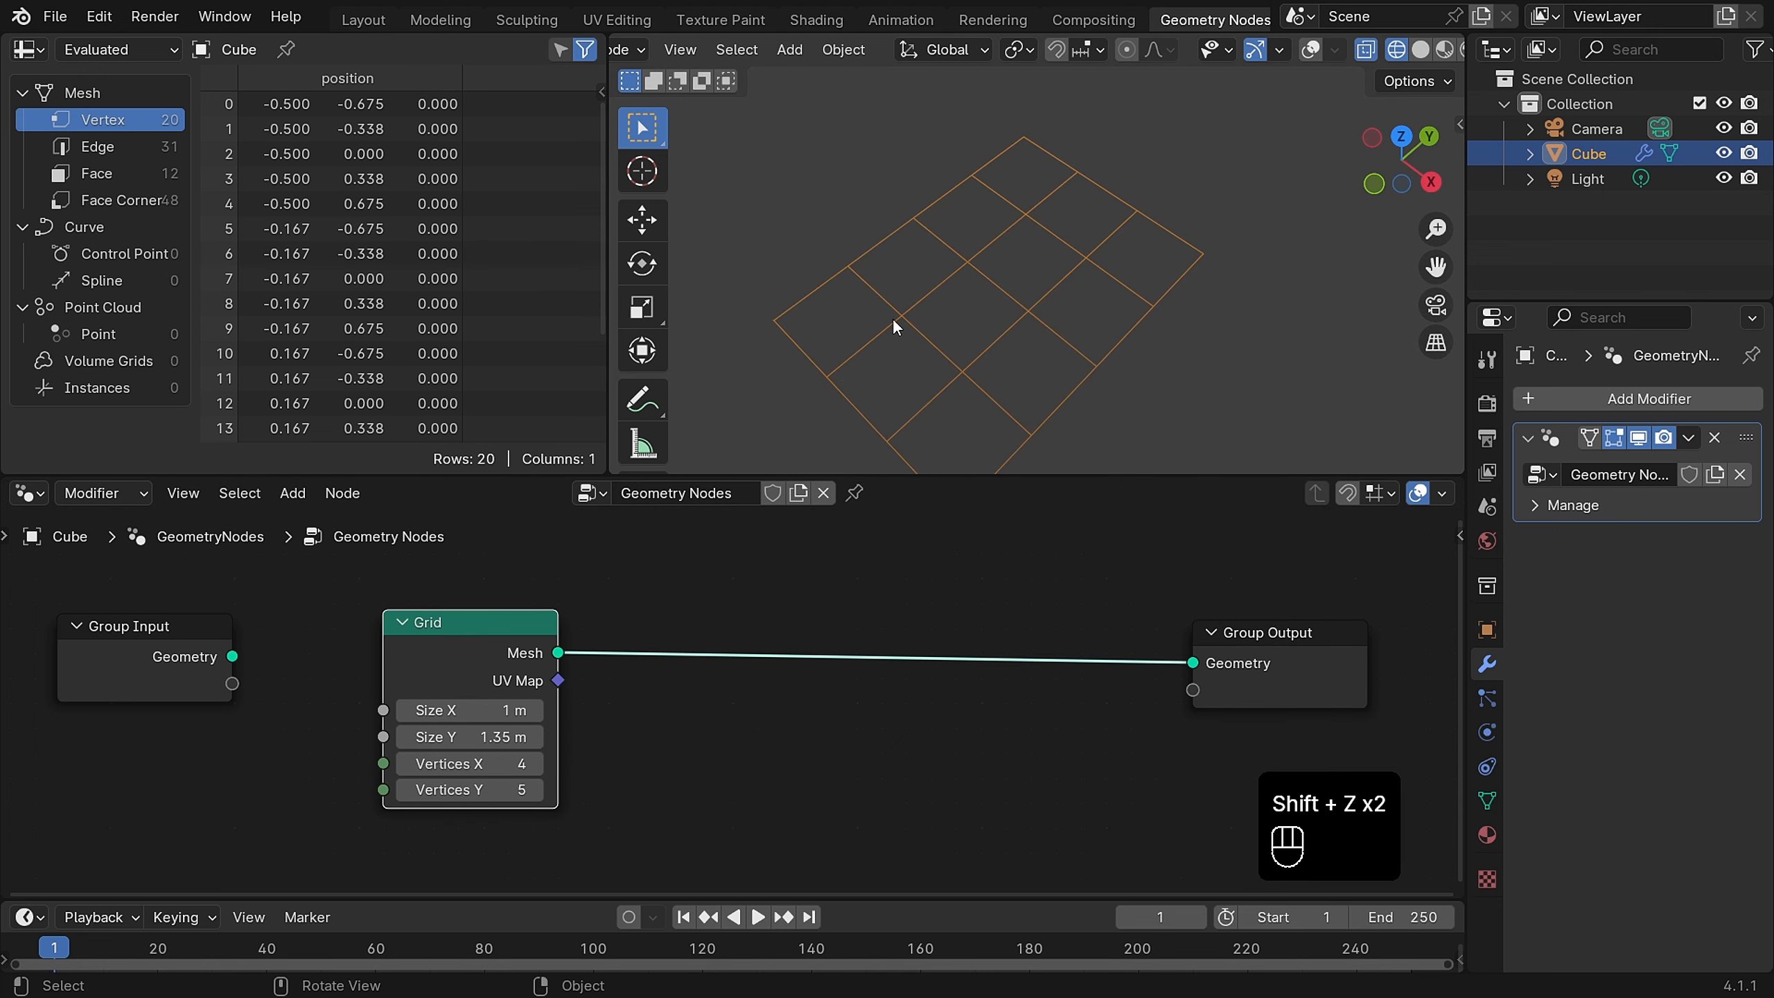
pyautogui.keyDown('shift'); pyautogui.moveTo(749, 613); pyautogui.dragTo(690, 613, button='middle'); pyautogui.keyUp('shift')
pyautogui.keyDown('shift'); pyautogui.moveTo(928, 341); pyautogui.dragTo(943, 315, button='middle'); pyautogui.keyUp('shift')
pyautogui.hotkey('shift', 'a')
pyautogui.click(646, 490)
pyautogui.write('split')
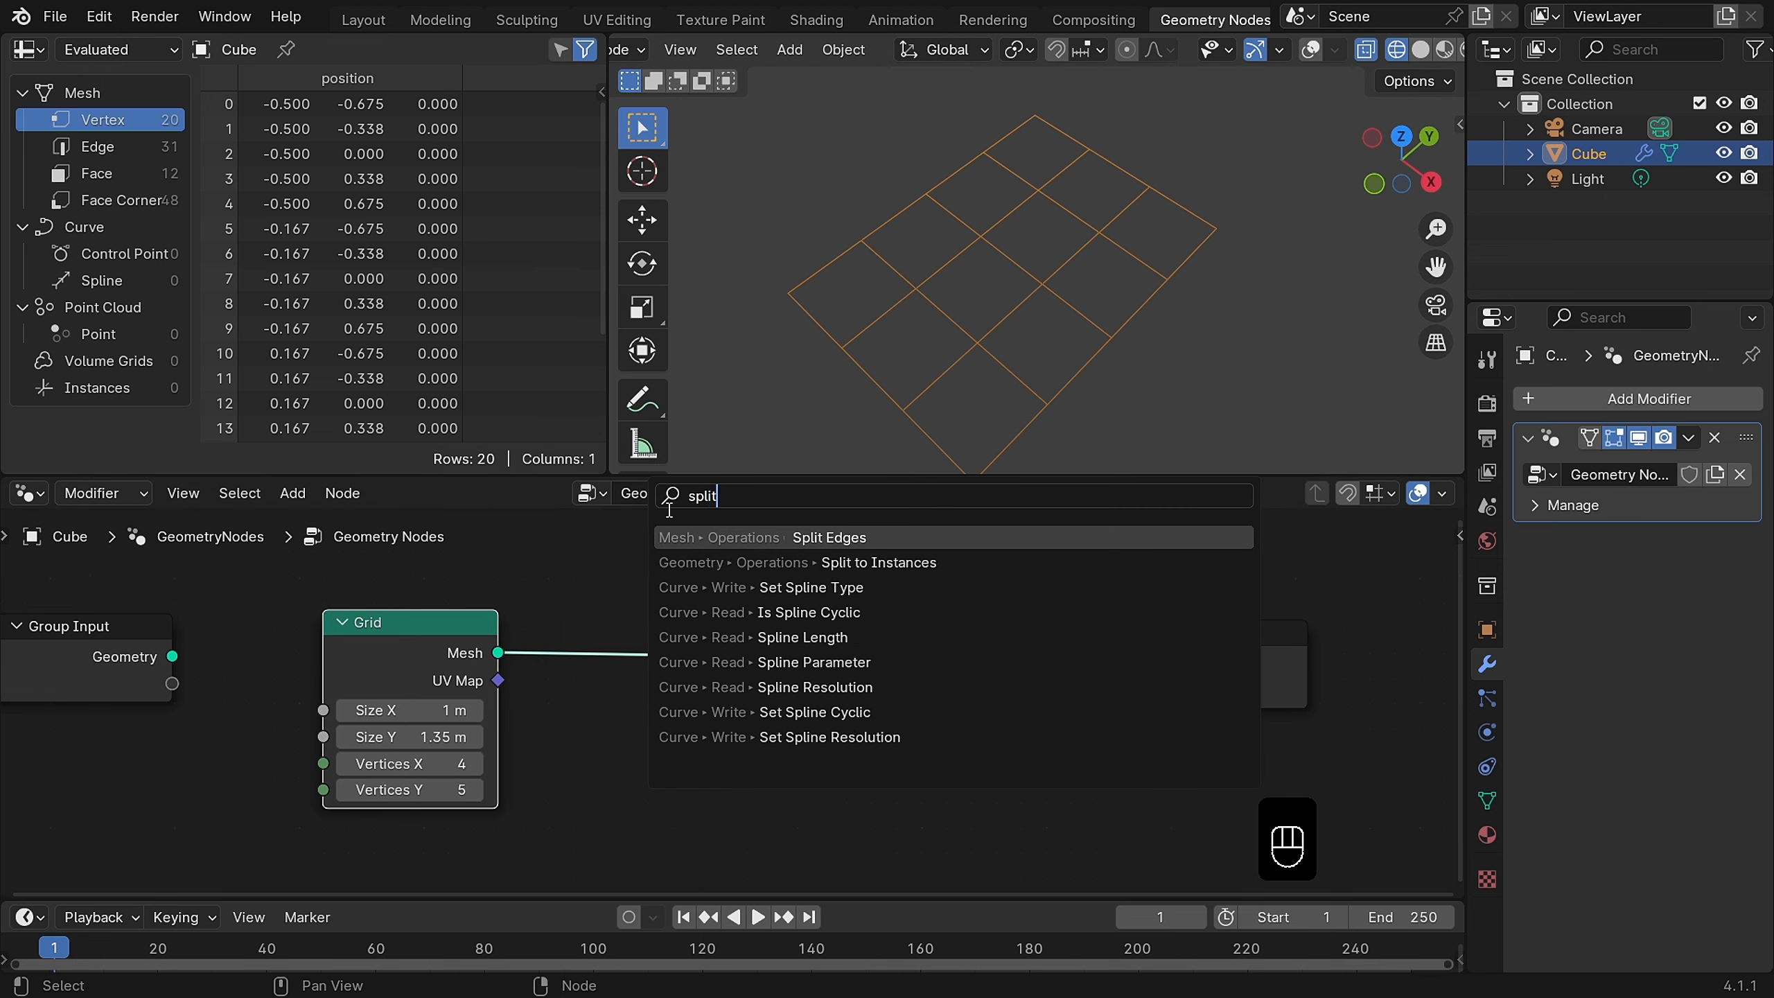
pyautogui.press('Return')
pyautogui.click(569, 592)
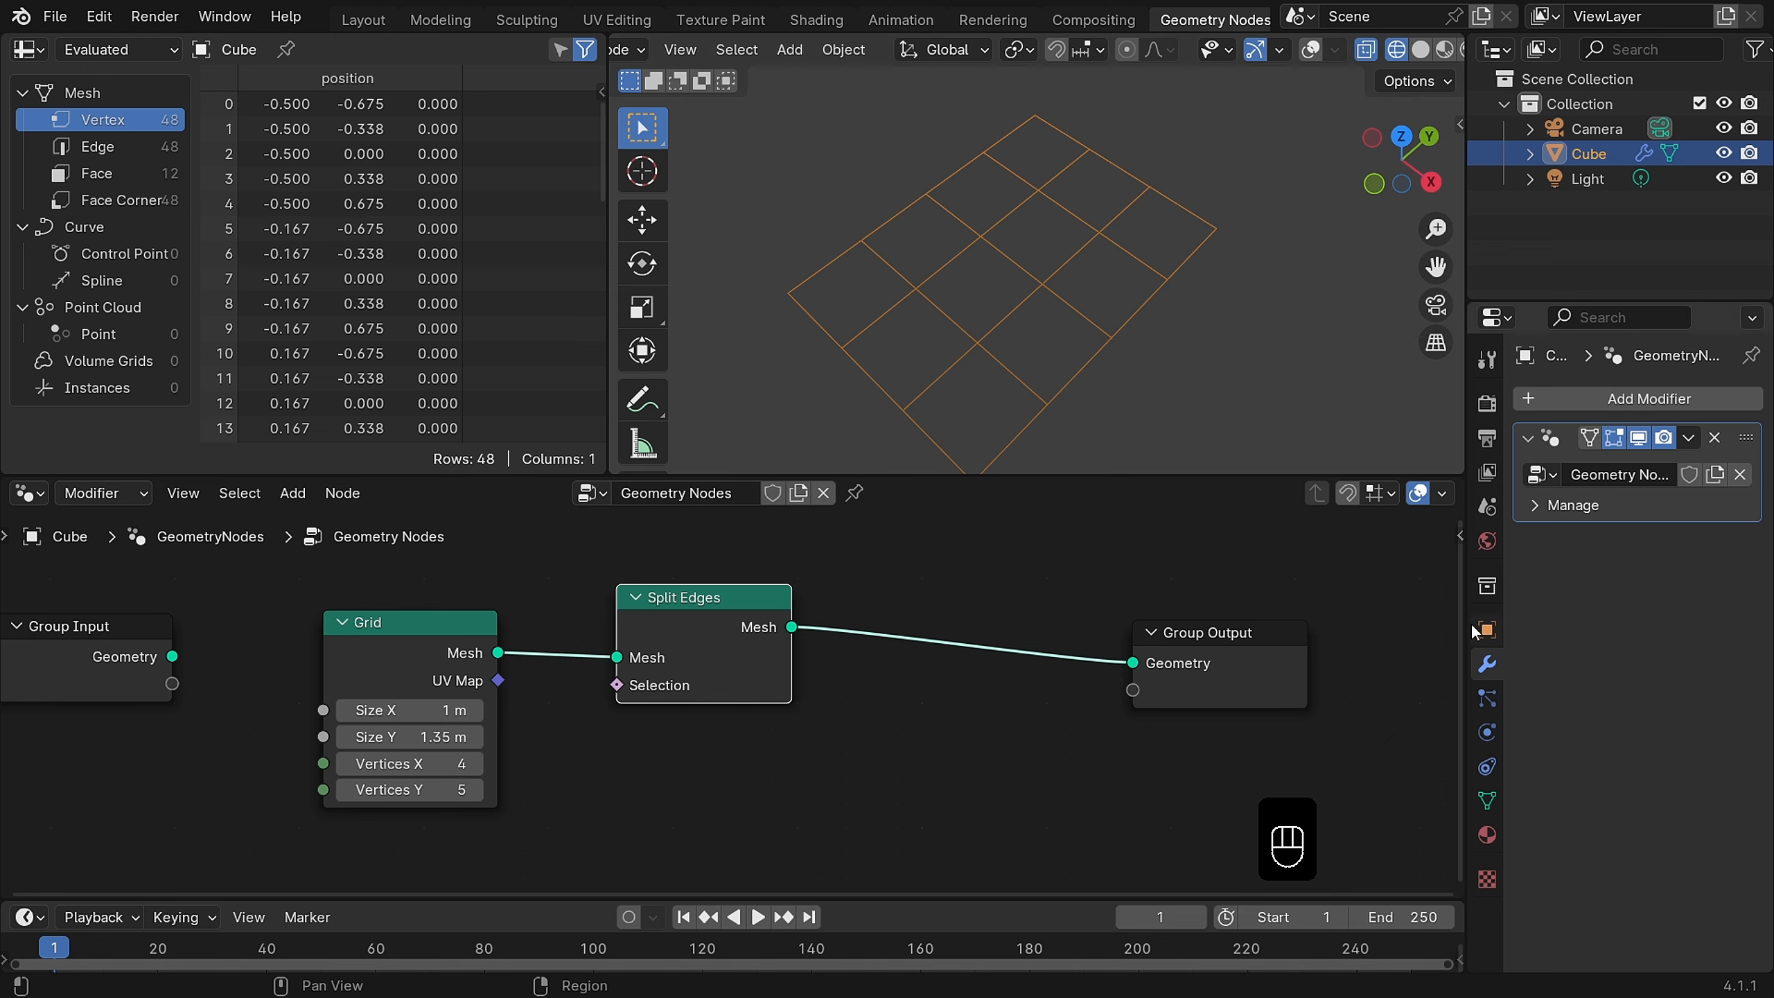
# Step: Insert a Scale Elements node after Split Edges and set its face scale to 0.770
pyautogui.click(1563, 398)
pyautogui.moveTo(1452, 291)
pyautogui.hotkey('shift', 'a')
pyautogui.write('scal')
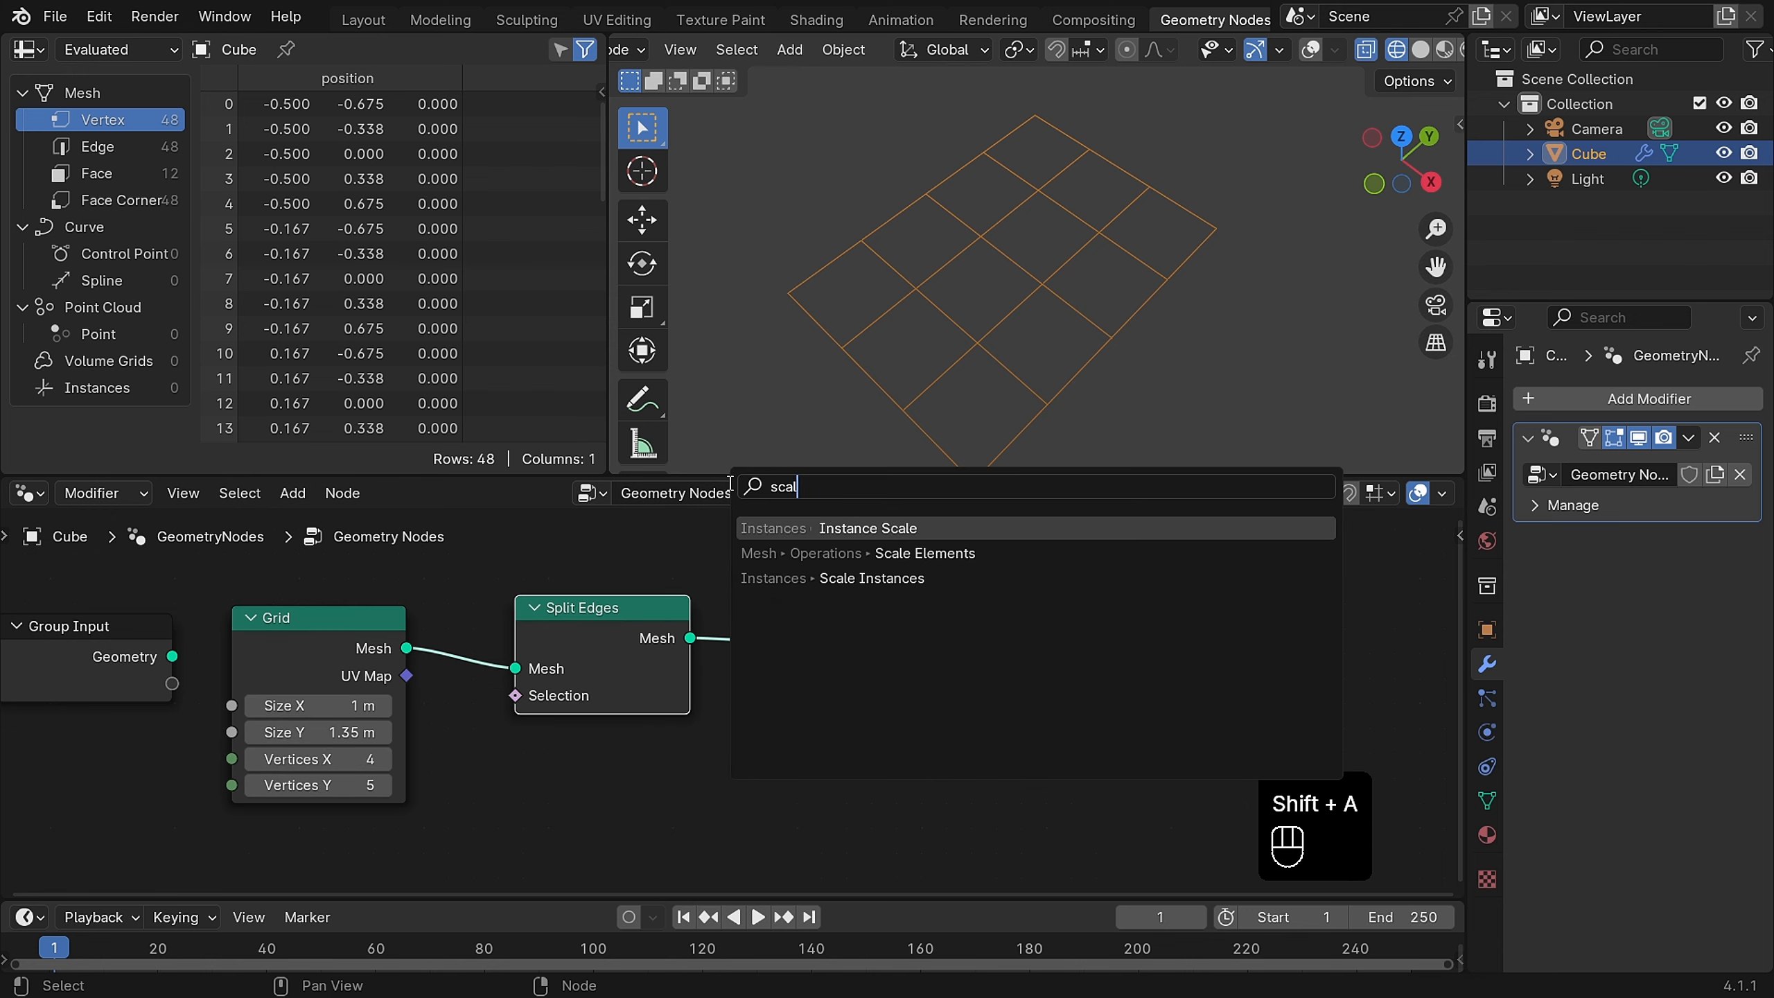
pyautogui.click(789, 552)
pyautogui.click(820, 551)
pyautogui.moveTo(943, 736)
pyautogui.keyDown('shift'); pyautogui.mouseDown()
pyautogui.moveTo(971, 736)
pyautogui.moveTo(911, 736)
pyautogui.mouseUp(); pyautogui.keyUp('shift')
pyautogui.hotkey('shift', 'z')
pyautogui.moveTo(944, 380); pyautogui.dragTo(922, 329, button='middle')
pyautogui.moveTo(838, 584); pyautogui.dragTo(795, 590)
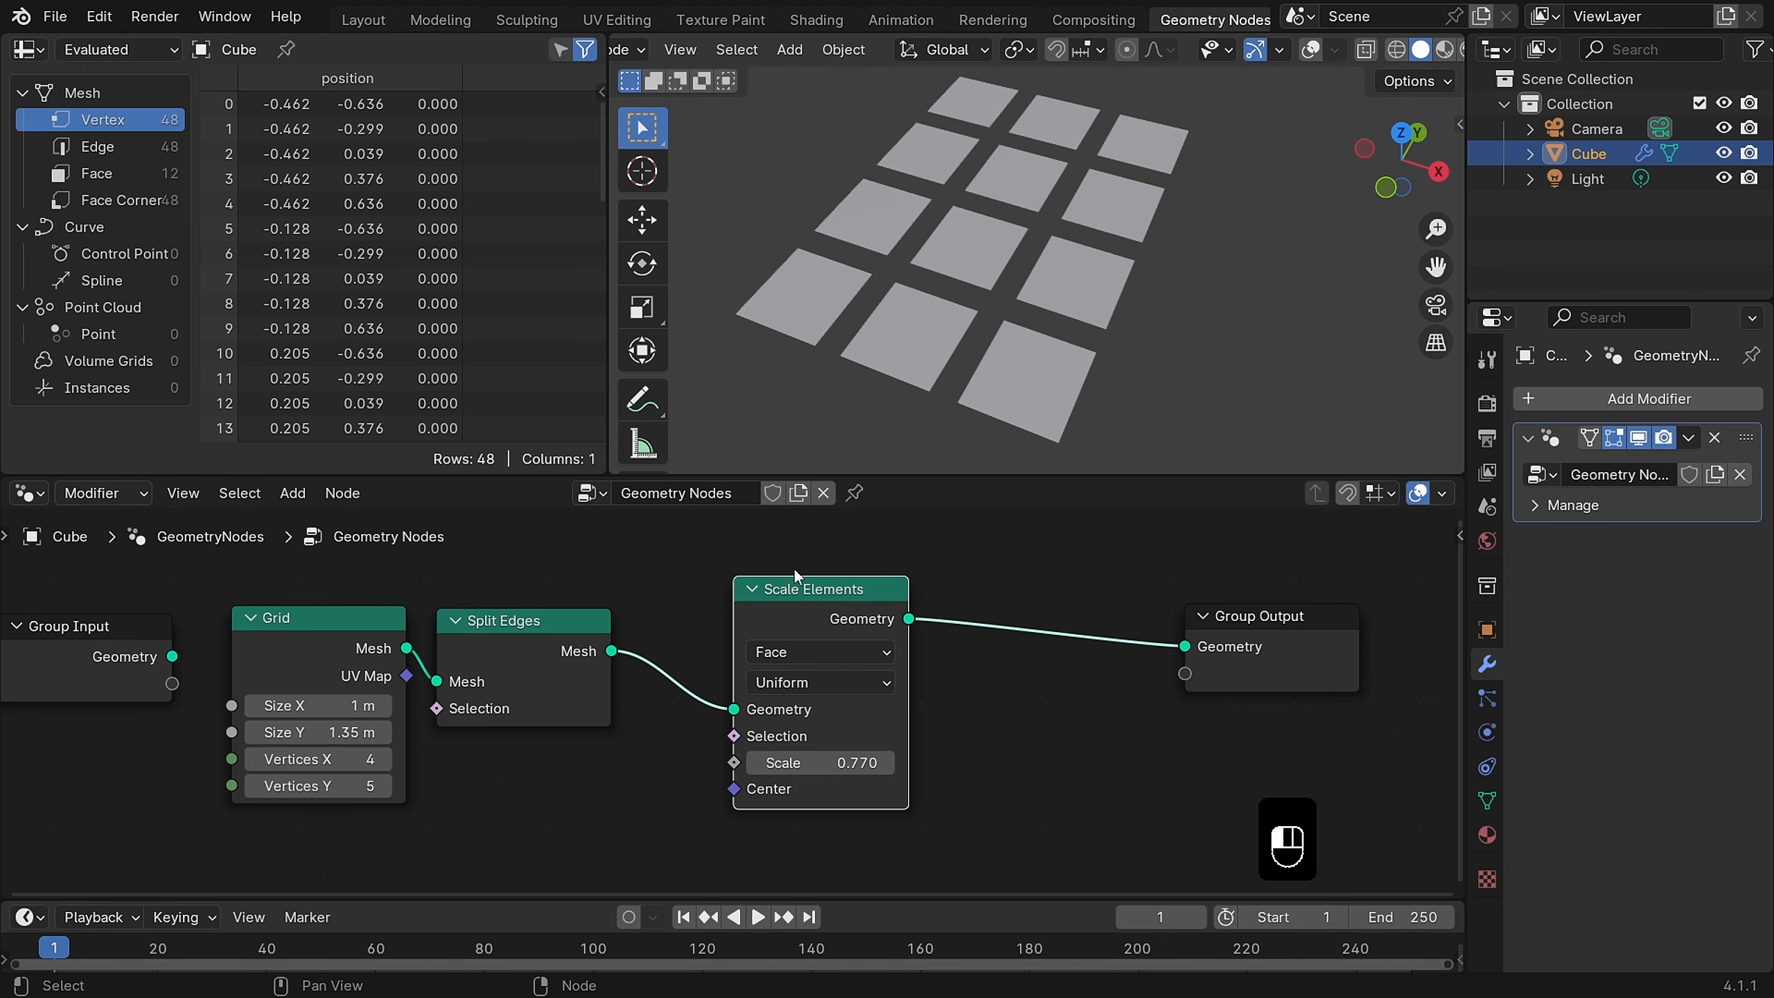
# Step: Insert a Mesh to Curve node between Scale Elements and Group Output
pyautogui.moveTo(936, 350); pyautogui.dragTo(930, 386, button='middle')
pyautogui.hotkey('shift', 'z')
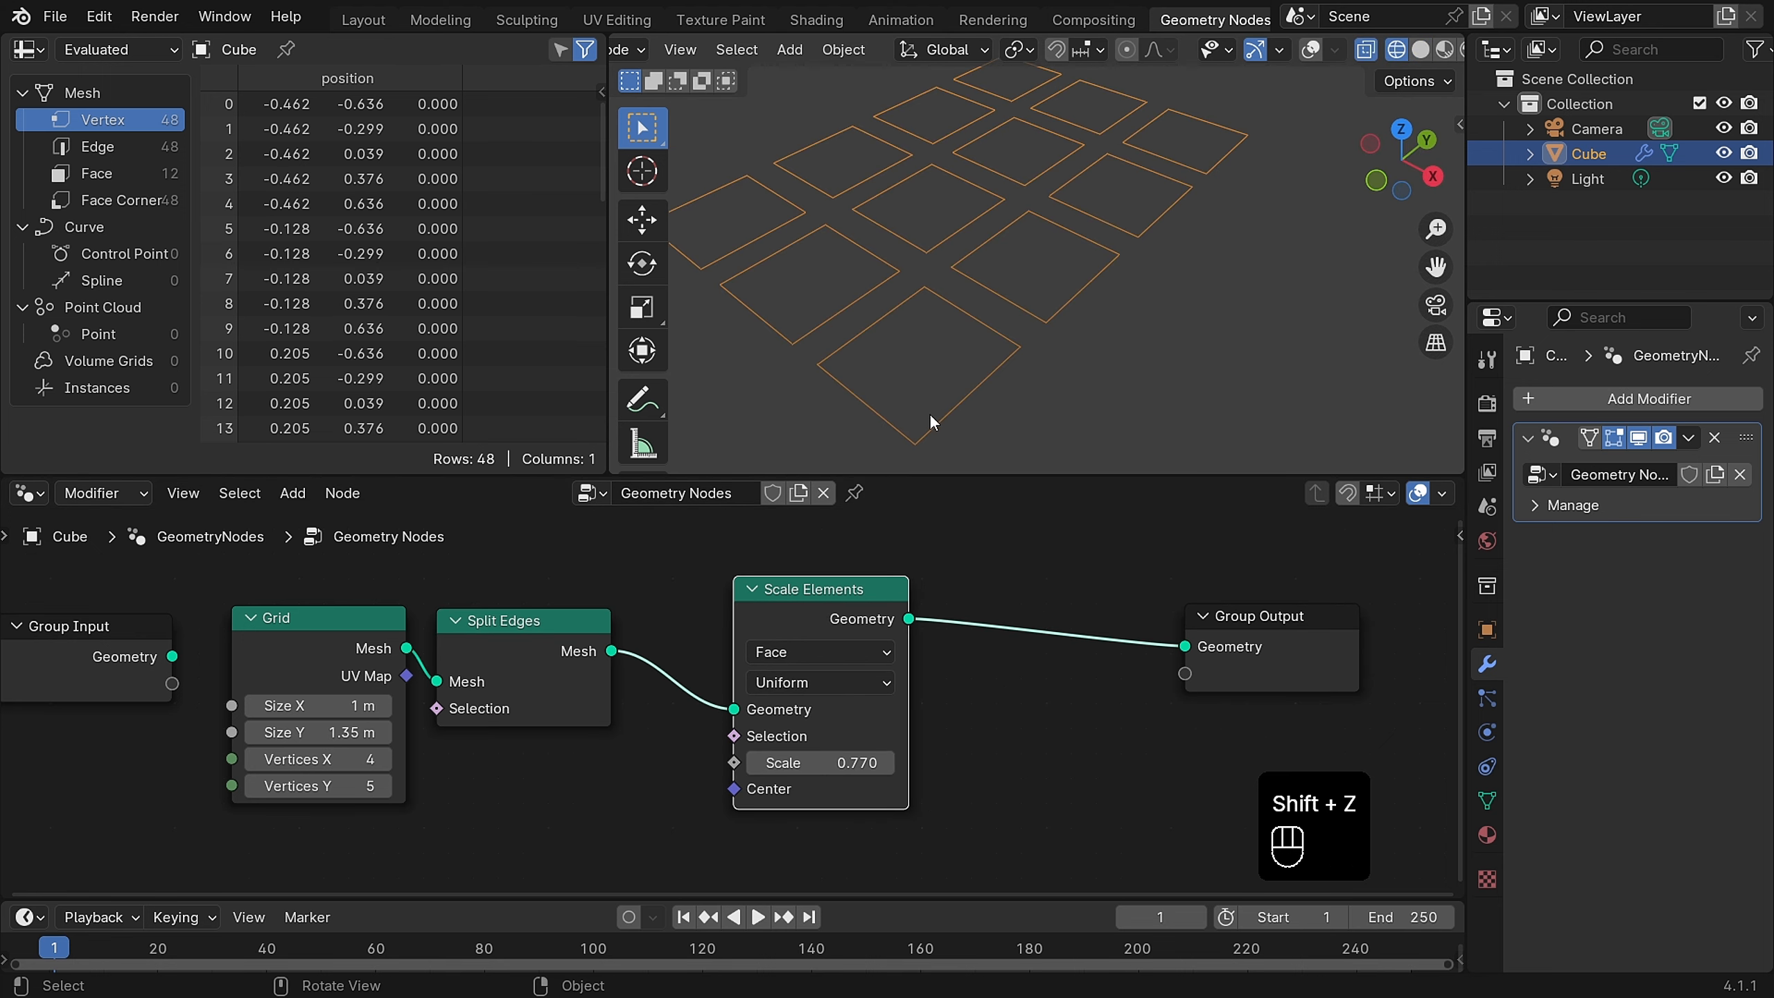
pyautogui.hotkey('shift', 'z')
pyautogui.moveTo(840, 589); pyautogui.dragTo(793, 600)
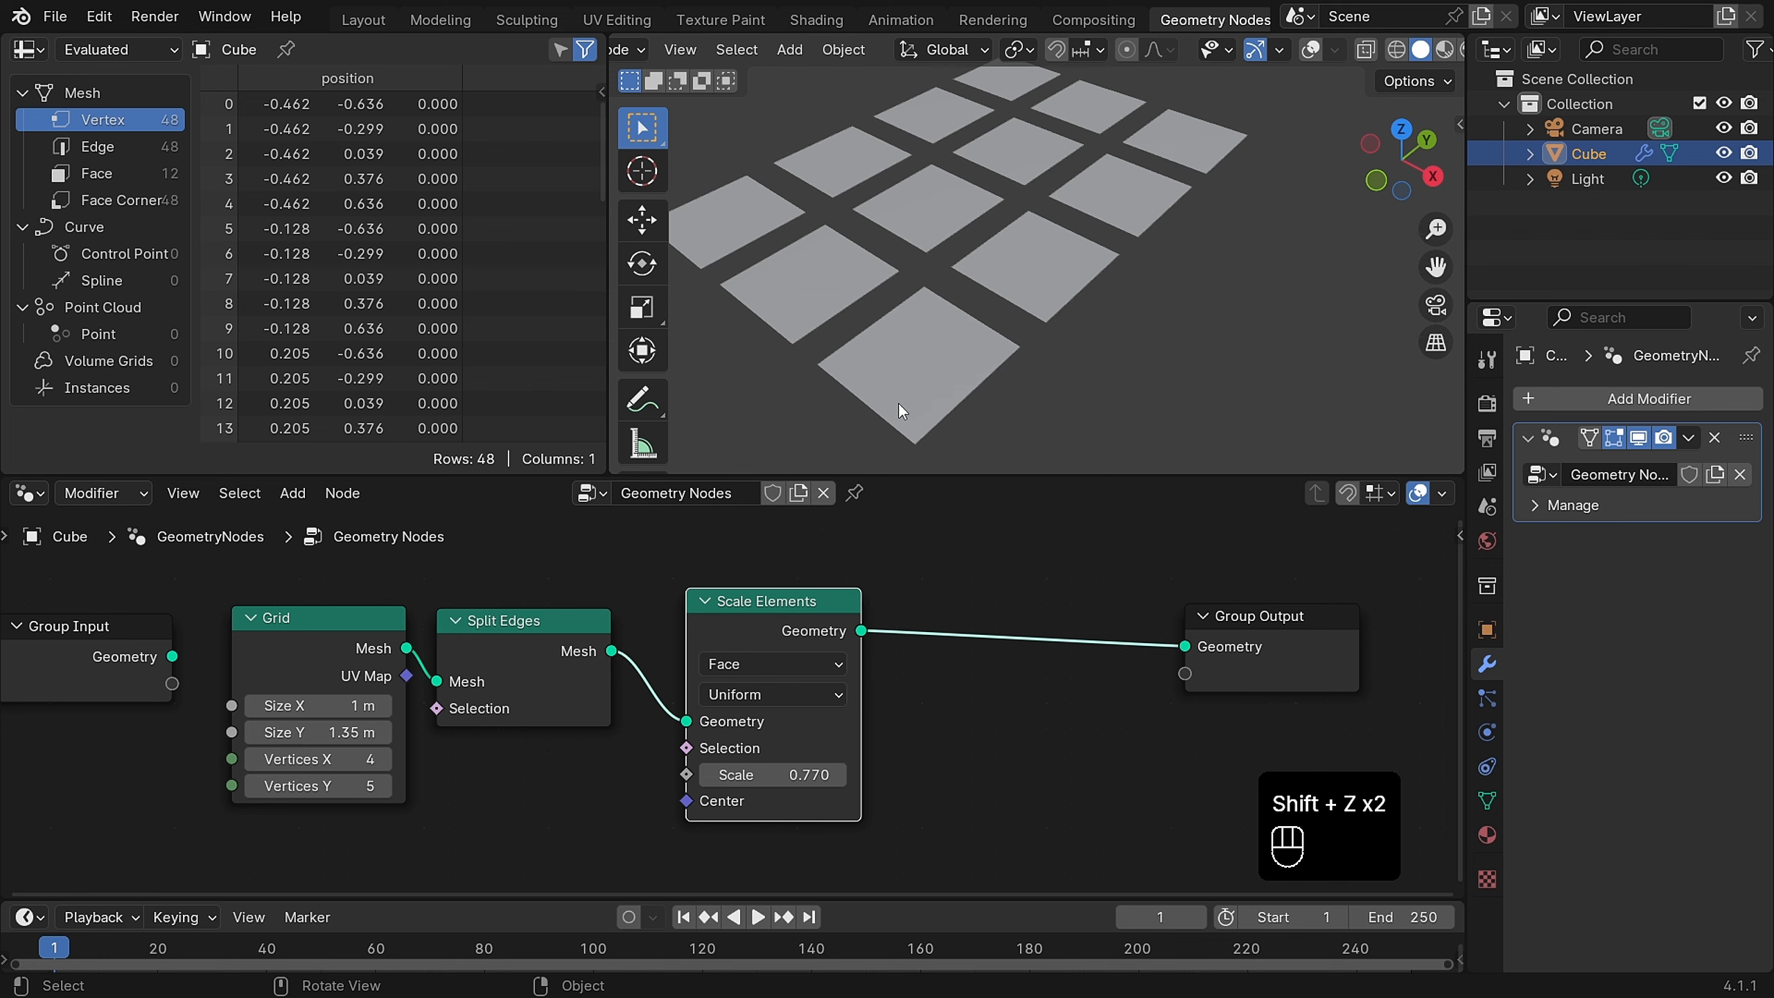
pyautogui.hotkey('shift', 'a')
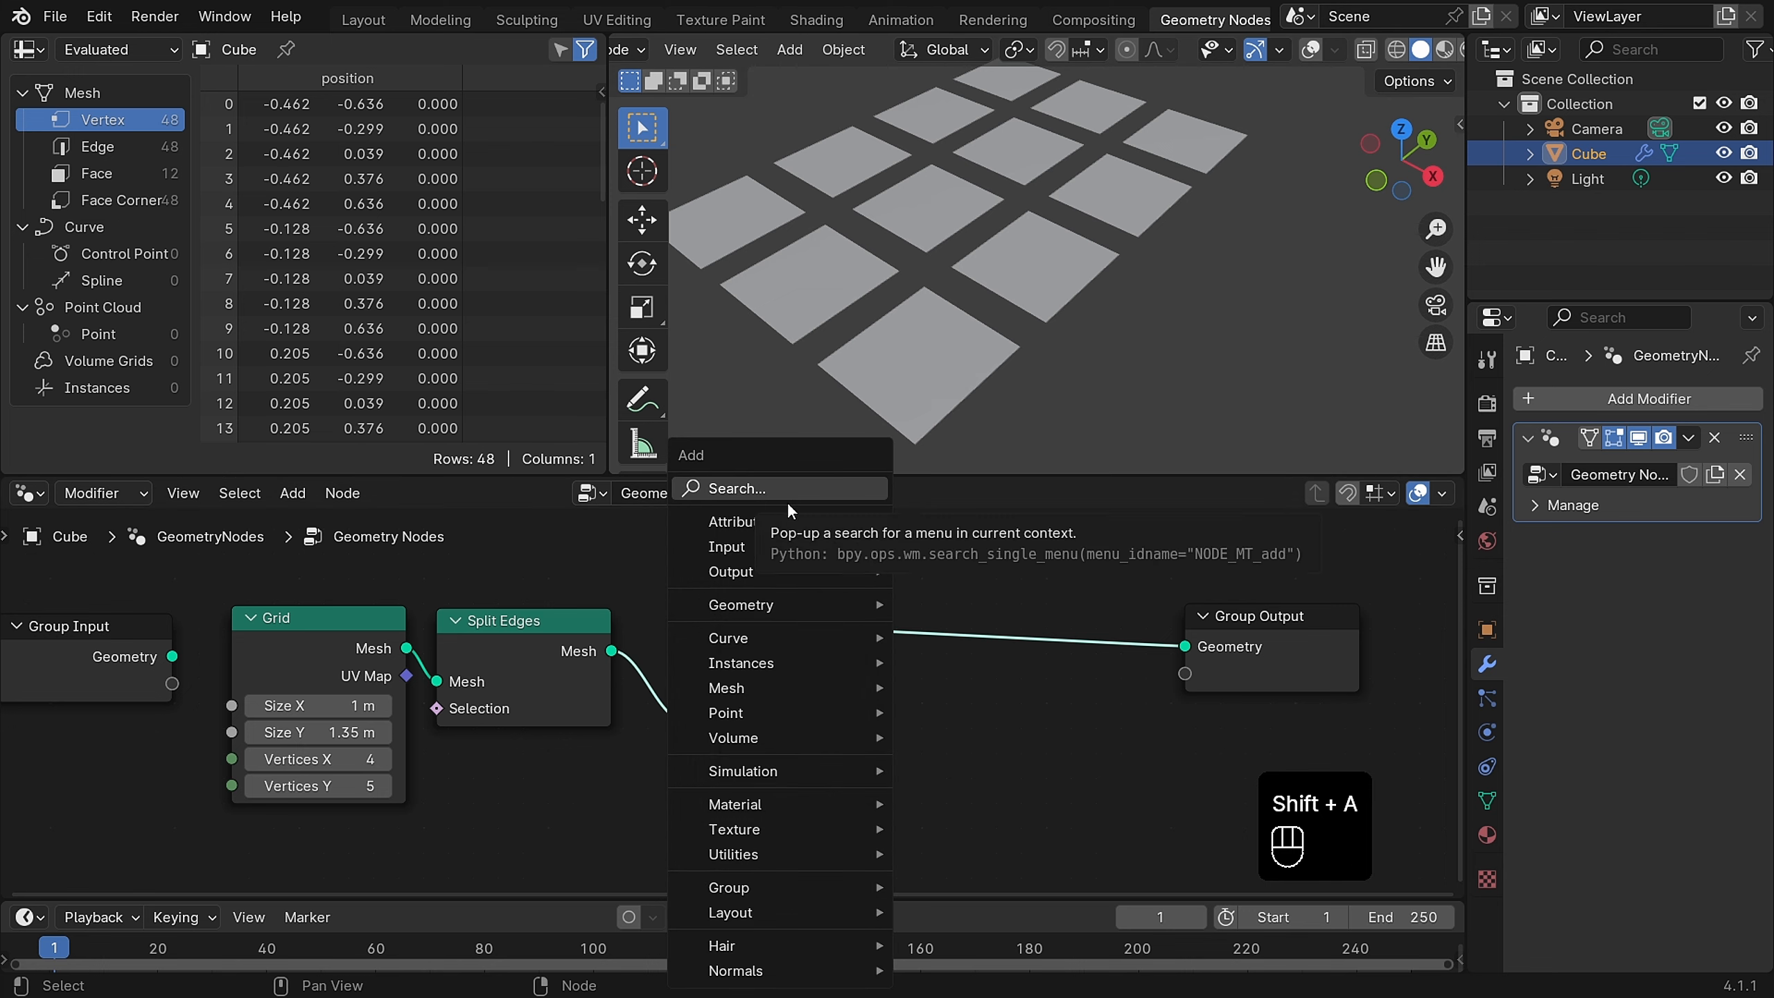
pyautogui.moveTo(899, 269); pyautogui.dragTo(987, 438, button='middle')
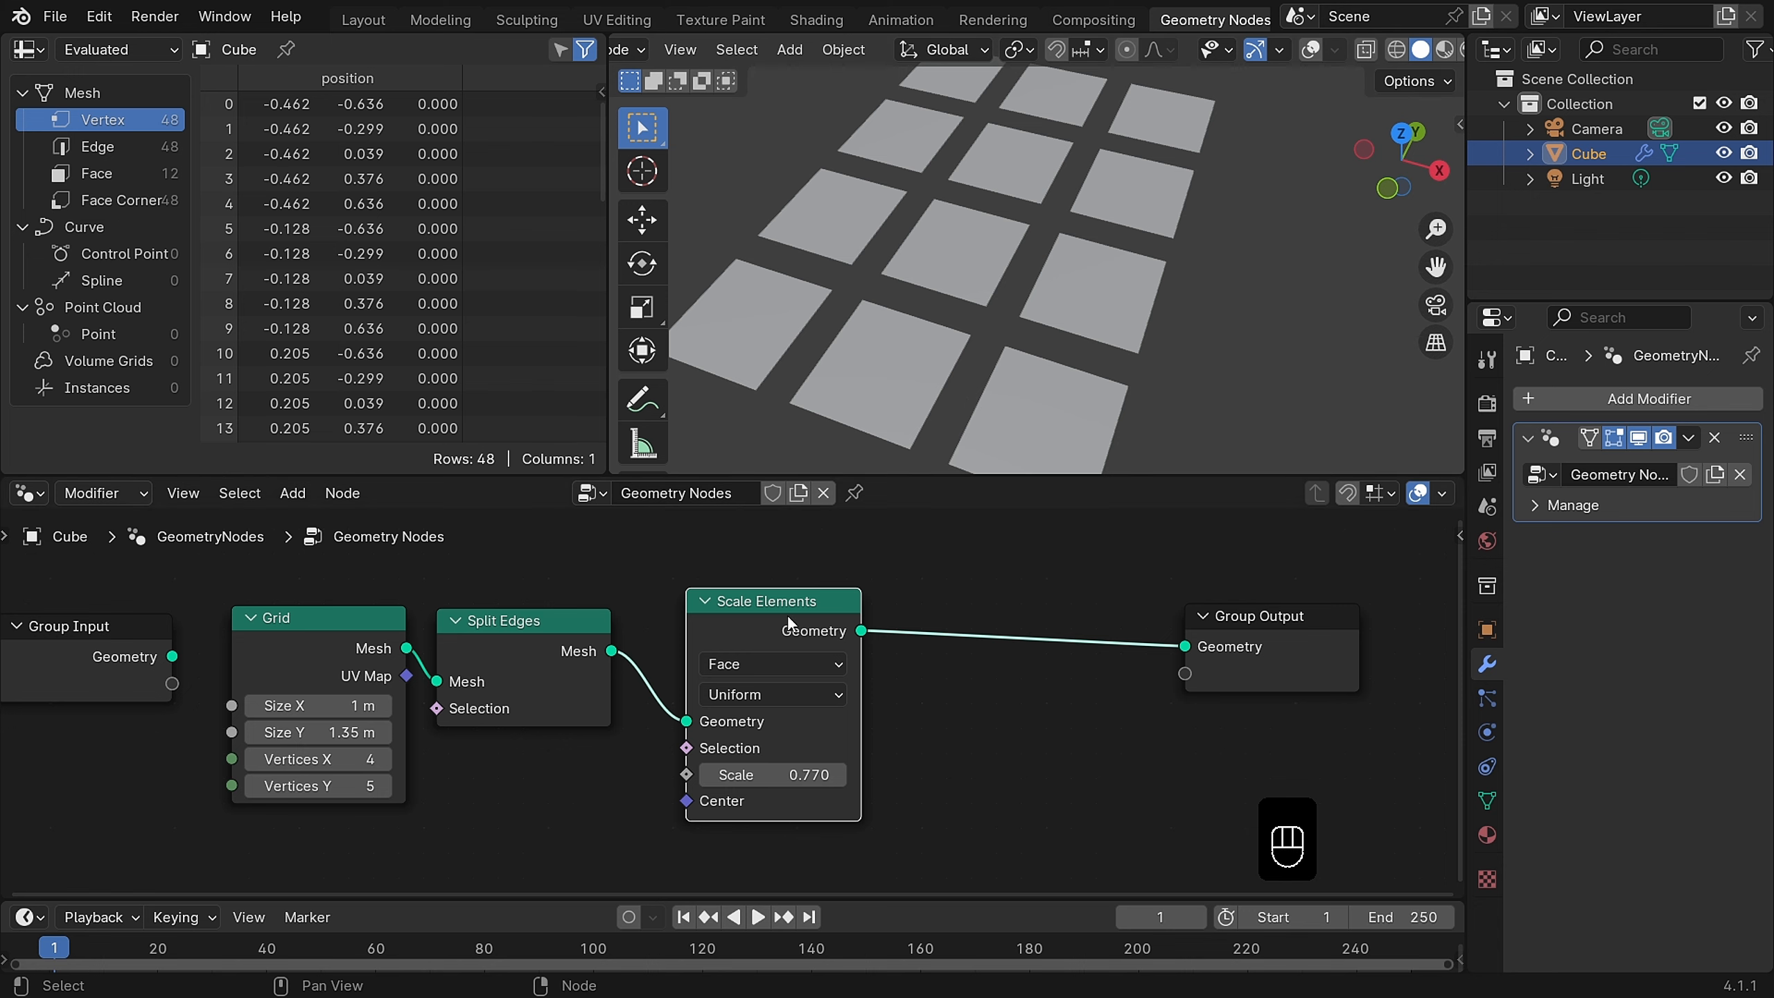
pyautogui.hotkey('shift', 'a')
pyautogui.click(873, 489)
pyautogui.write('mes')
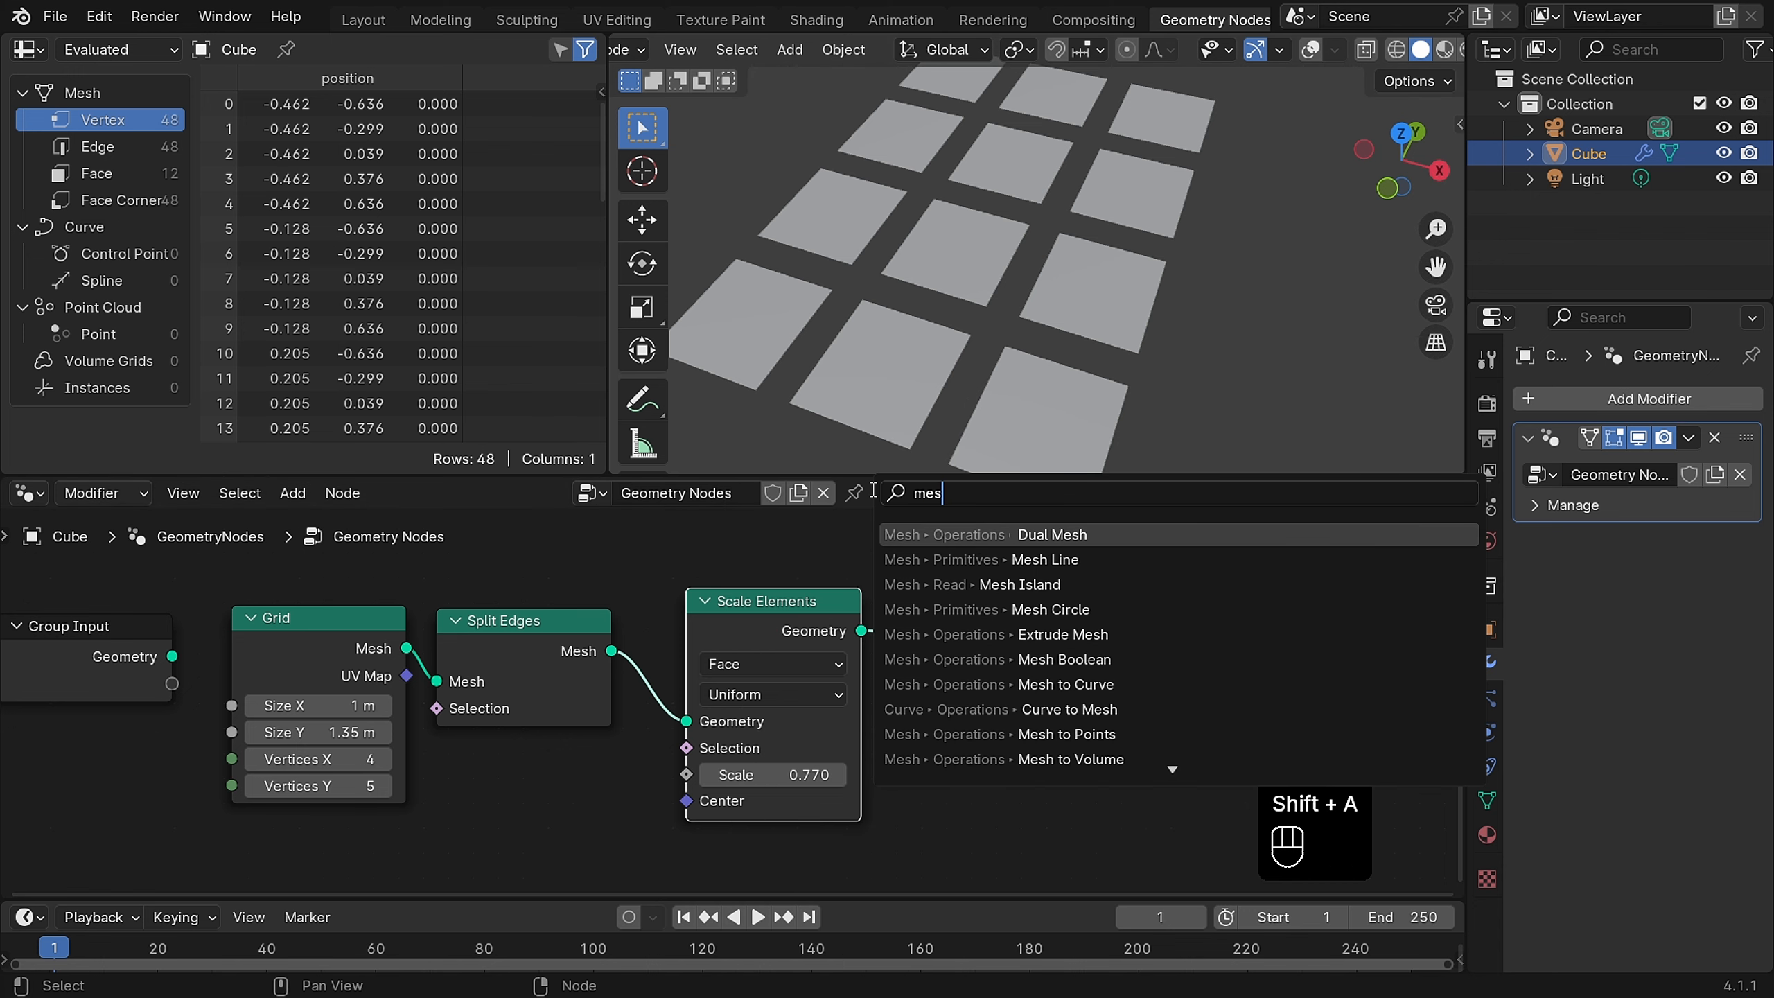
pyautogui.write('h to curv')
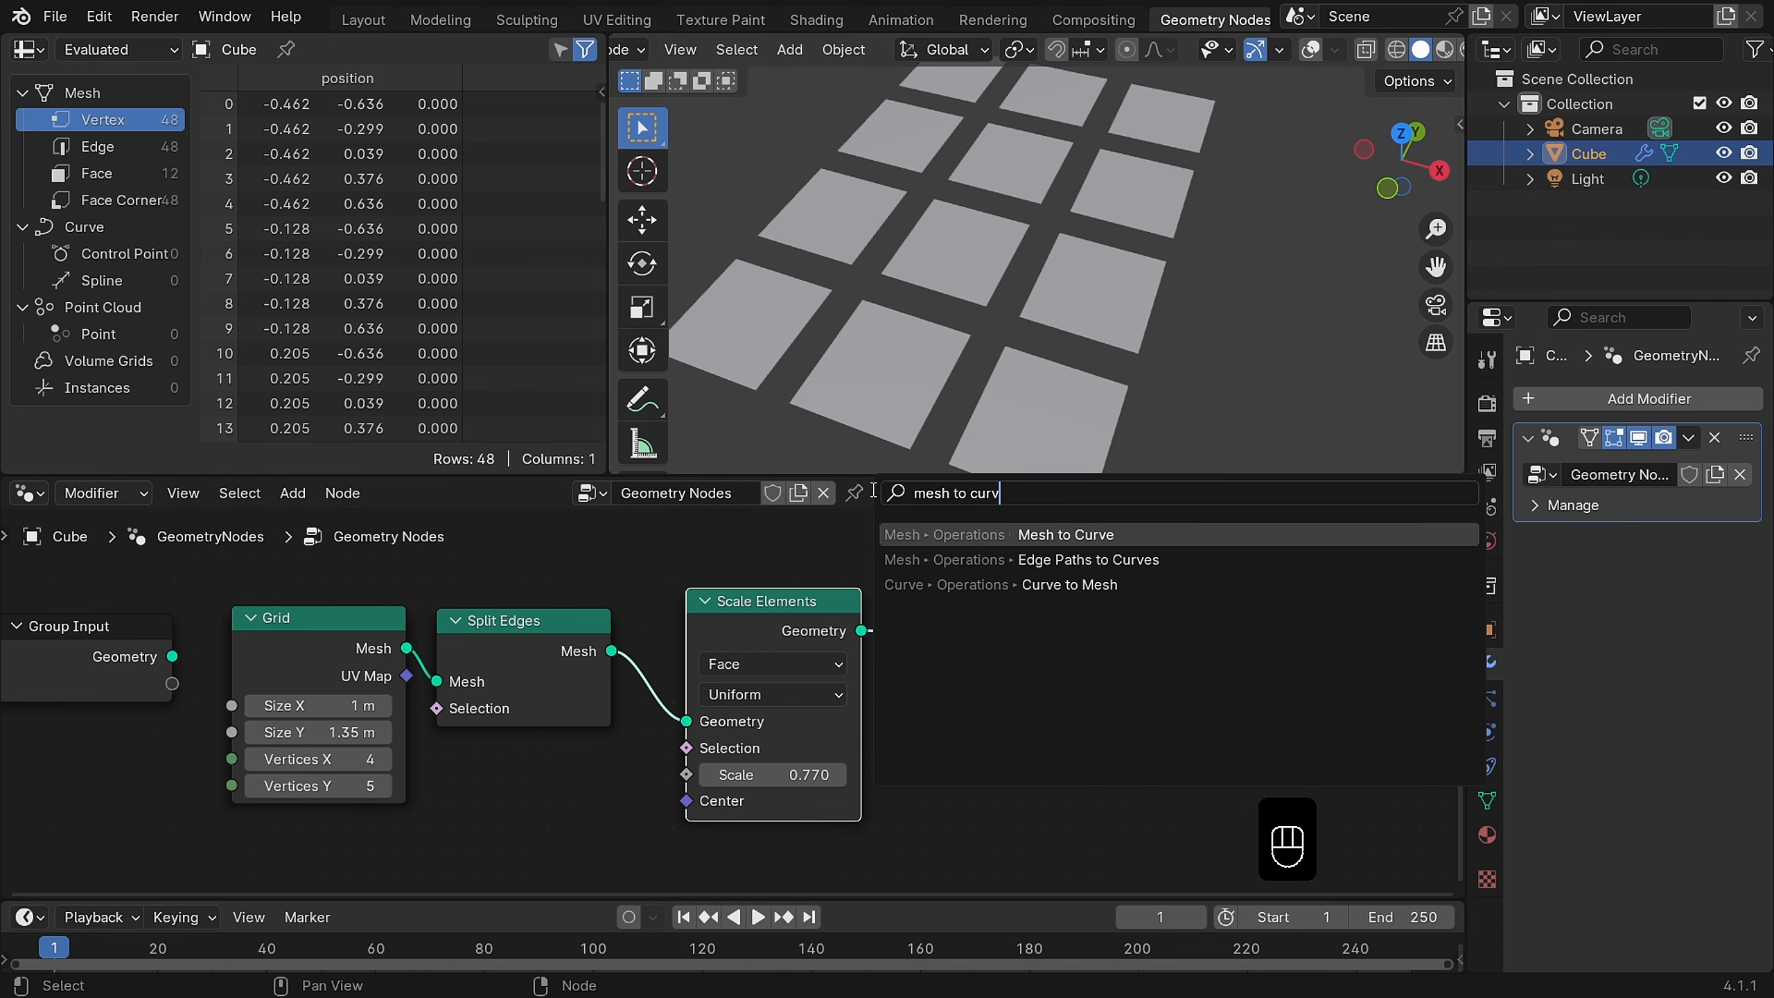
pyautogui.press('Return')
pyautogui.click(941, 567)
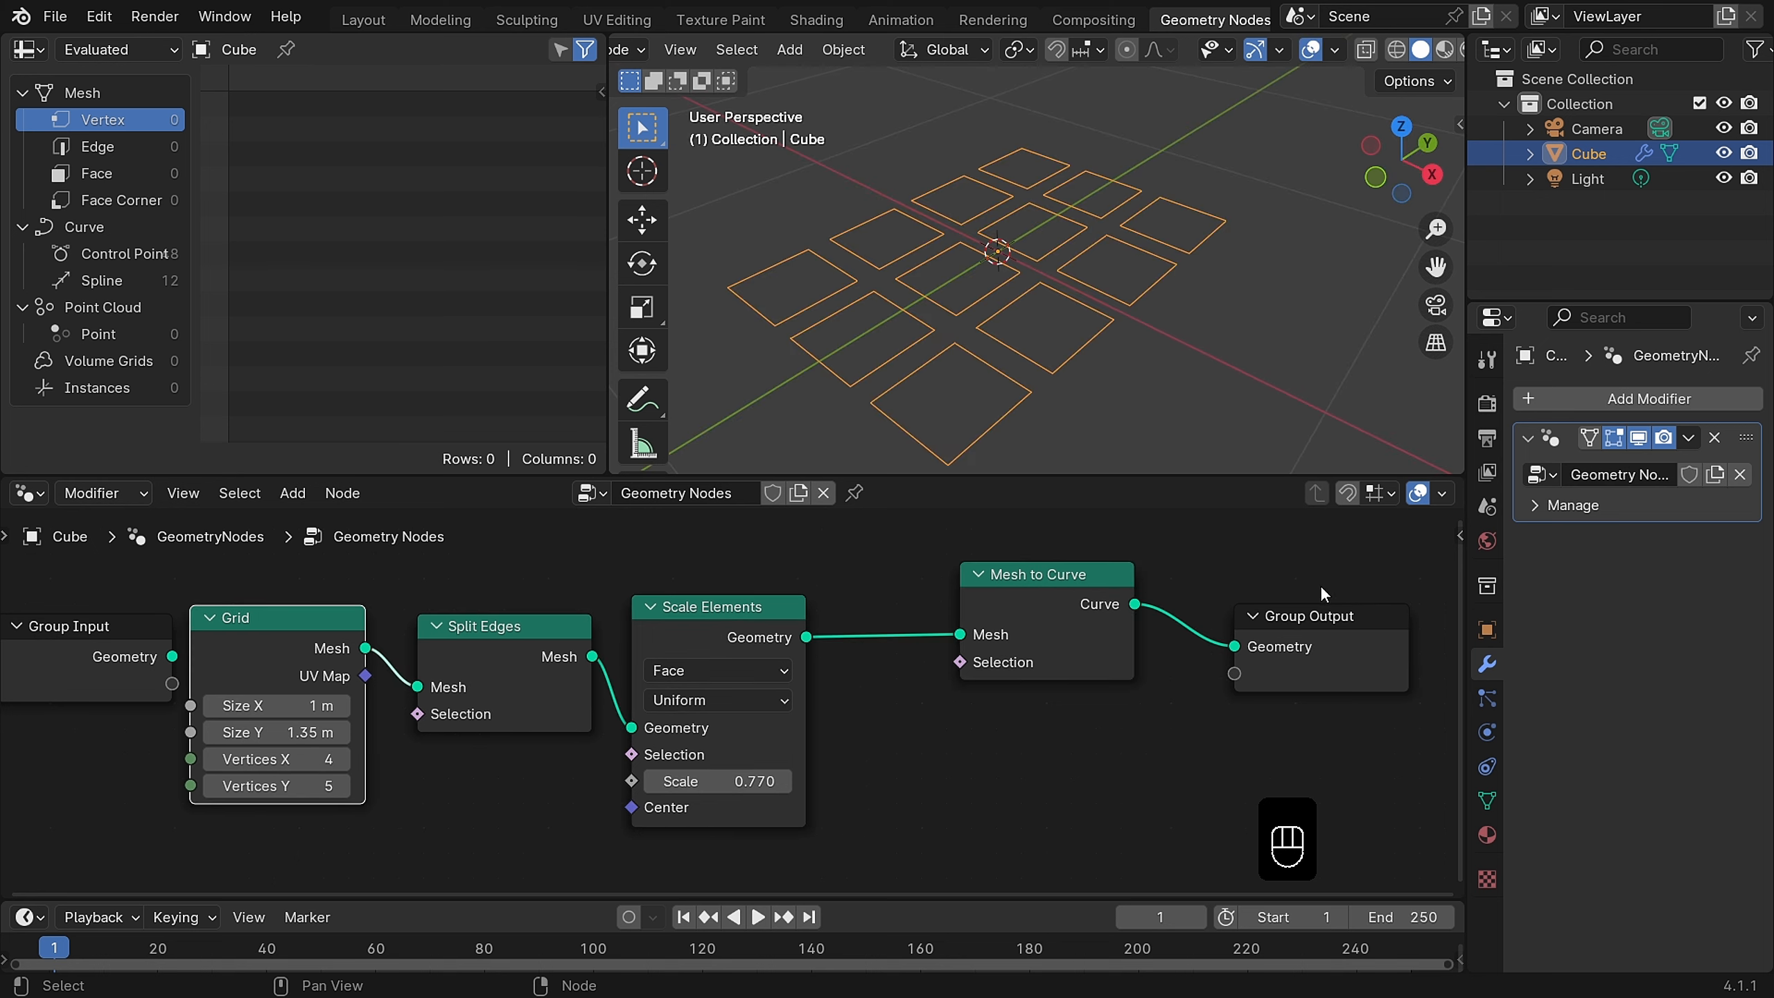
# Step: Tidy the node spacing and insert a Fillet Curve node in Poly mode after Mesh to Curve
pyautogui.moveTo(751, 604); pyautogui.dragTo(727, 594)
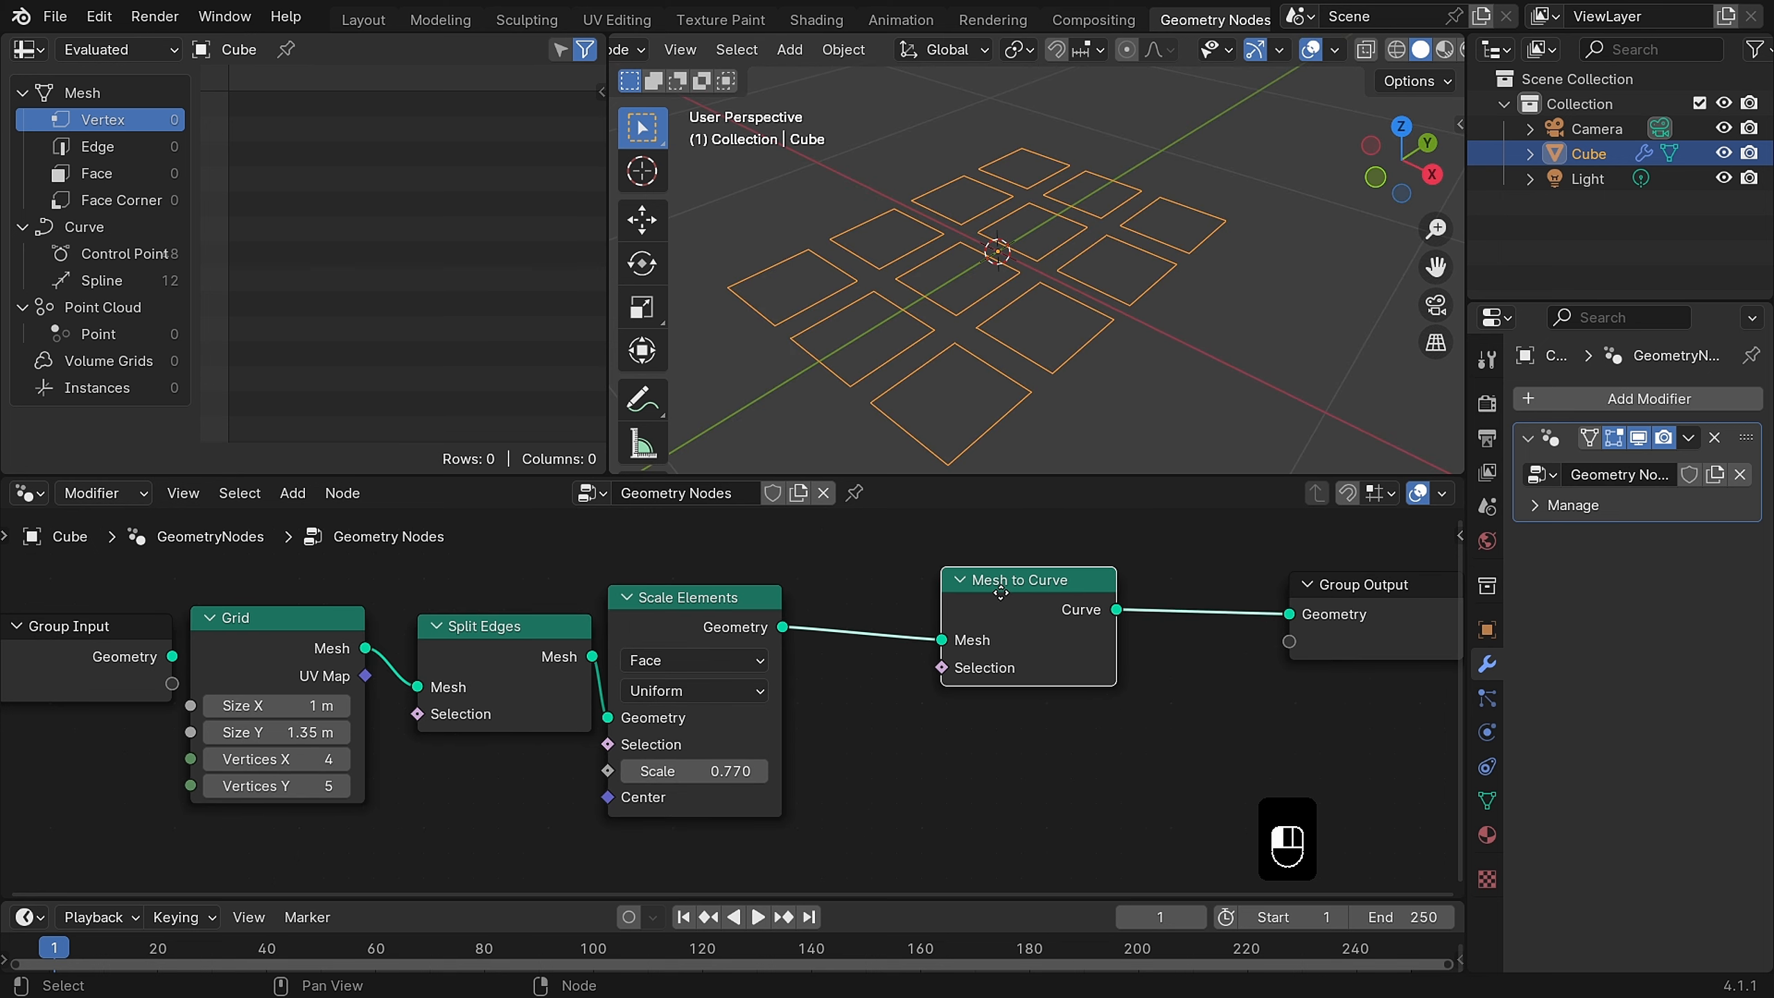
pyautogui.moveTo(1000, 592); pyautogui.dragTo(865, 593)
pyautogui.hotkey('shift', 'a')
pyautogui.click(863, 484)
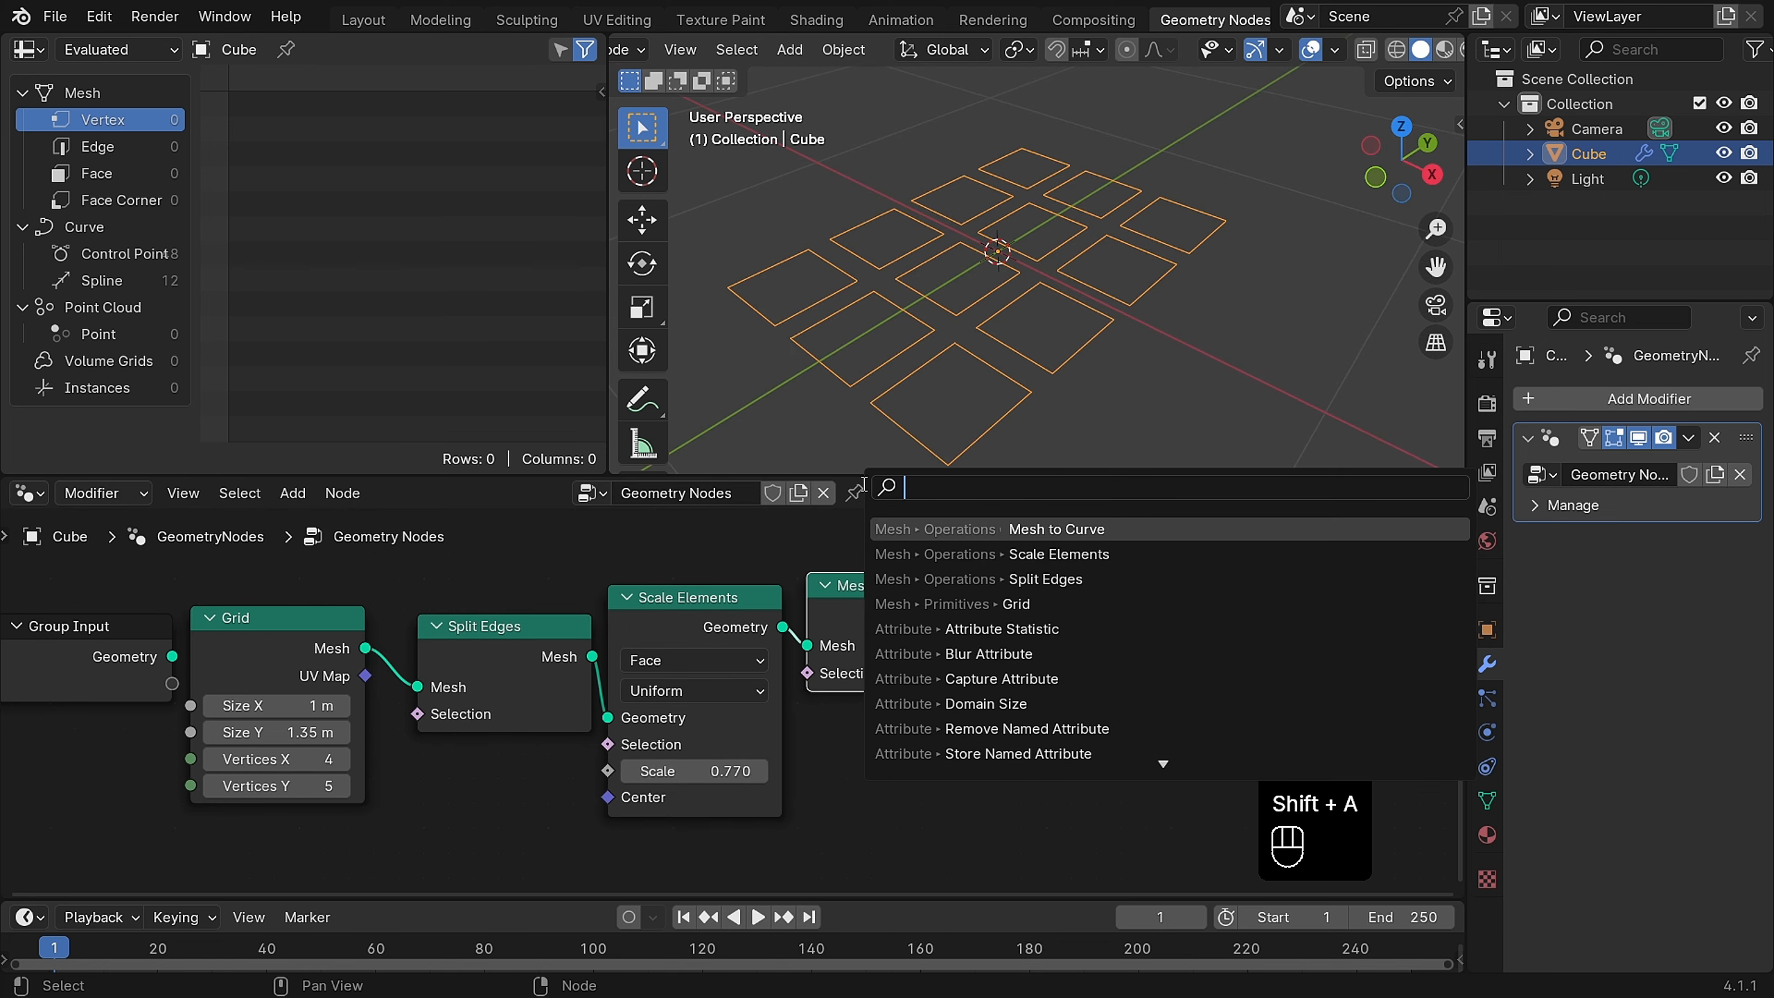
pyautogui.write('fillet')
pyautogui.press('Return')
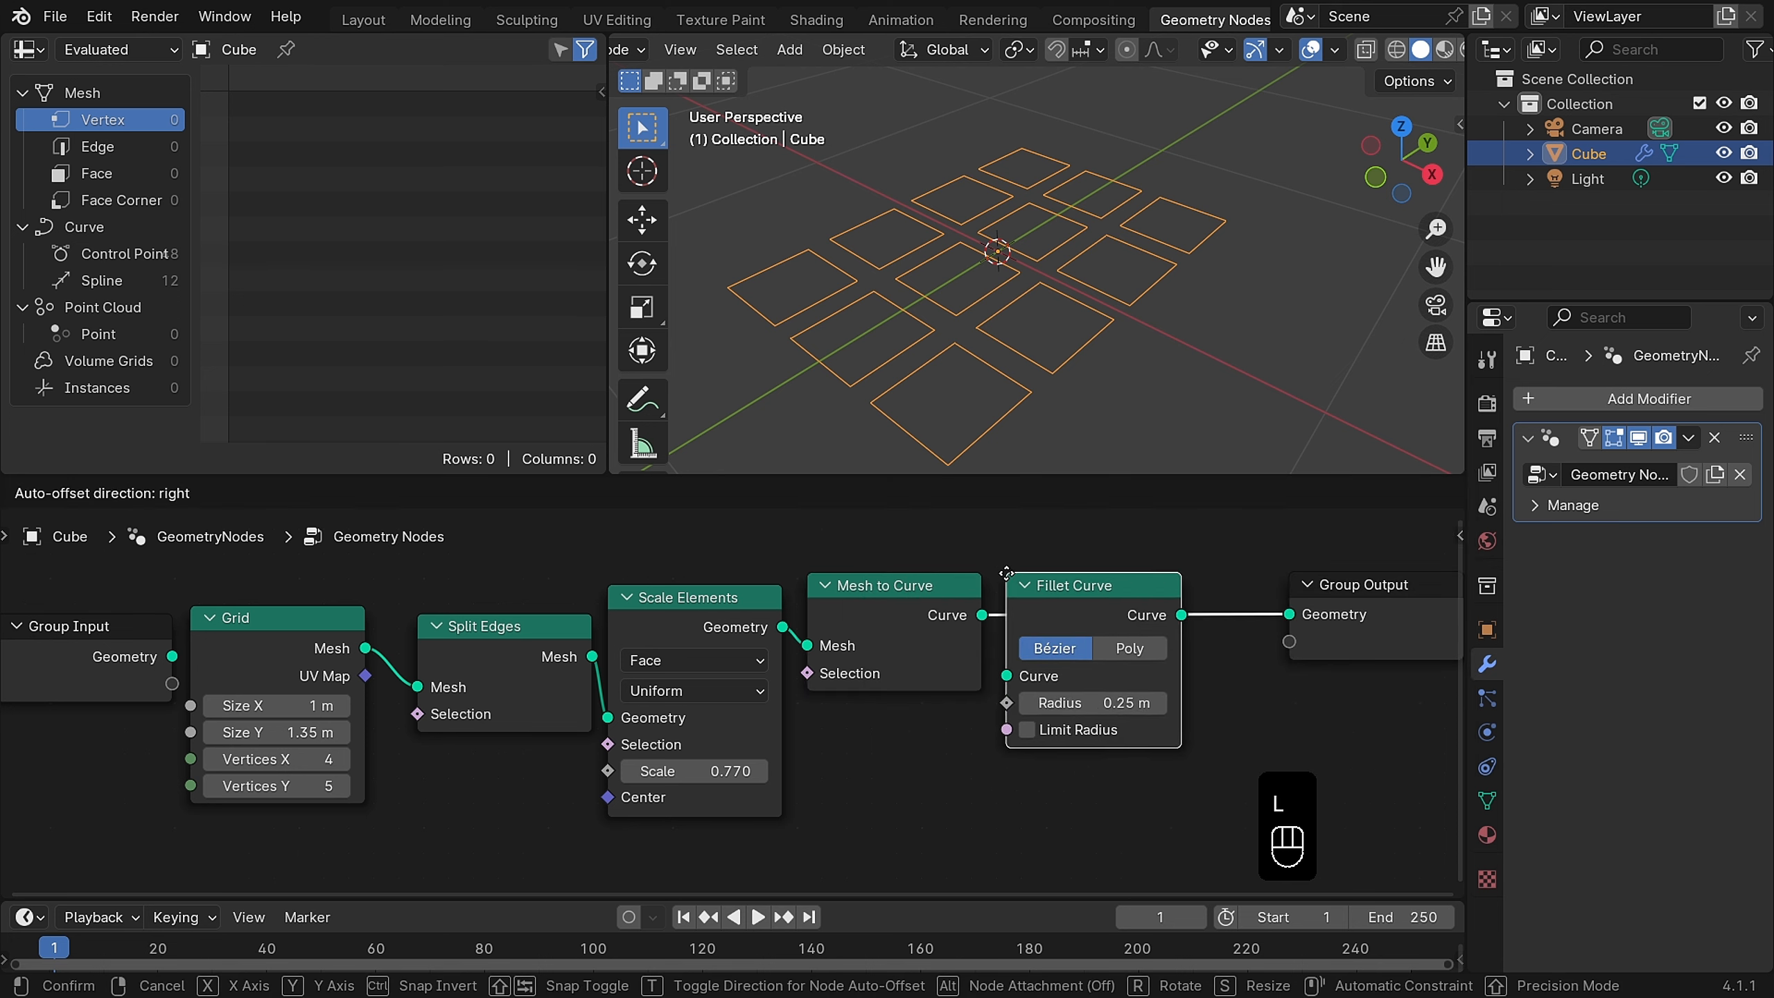
pyautogui.click(1187, 618)
pyautogui.click(1193, 625)
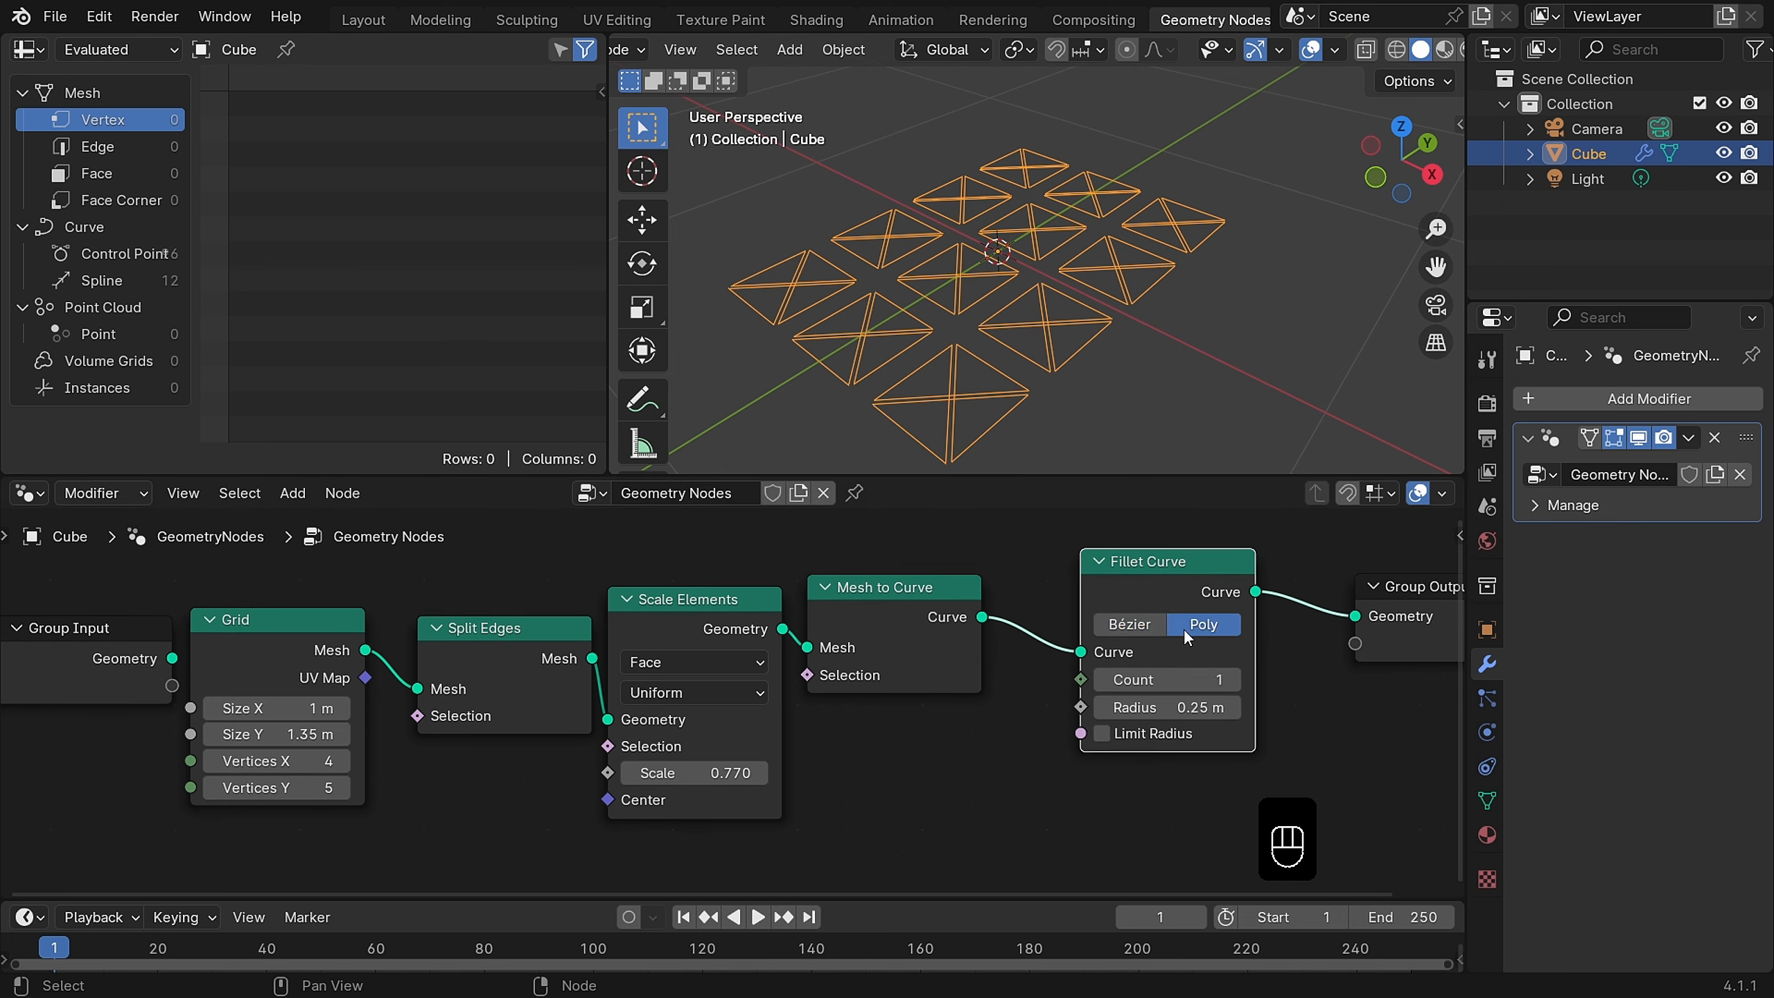
# Step: Enable Limit Radius on the Fillet Curve node and set its radius to 0.09 m
pyautogui.click(1100, 734)
pyautogui.click(1111, 733)
pyautogui.moveTo(1145, 709)
pyautogui.keyDown('shift'); pyautogui.mouseDown()
pyautogui.moveTo(1167, 709)
pyautogui.moveTo(1103, 707)
pyautogui.moveTo(1120, 708)
pyautogui.mouseUp(); pyautogui.keyUp('shift')
pyautogui.click(1090, 707)
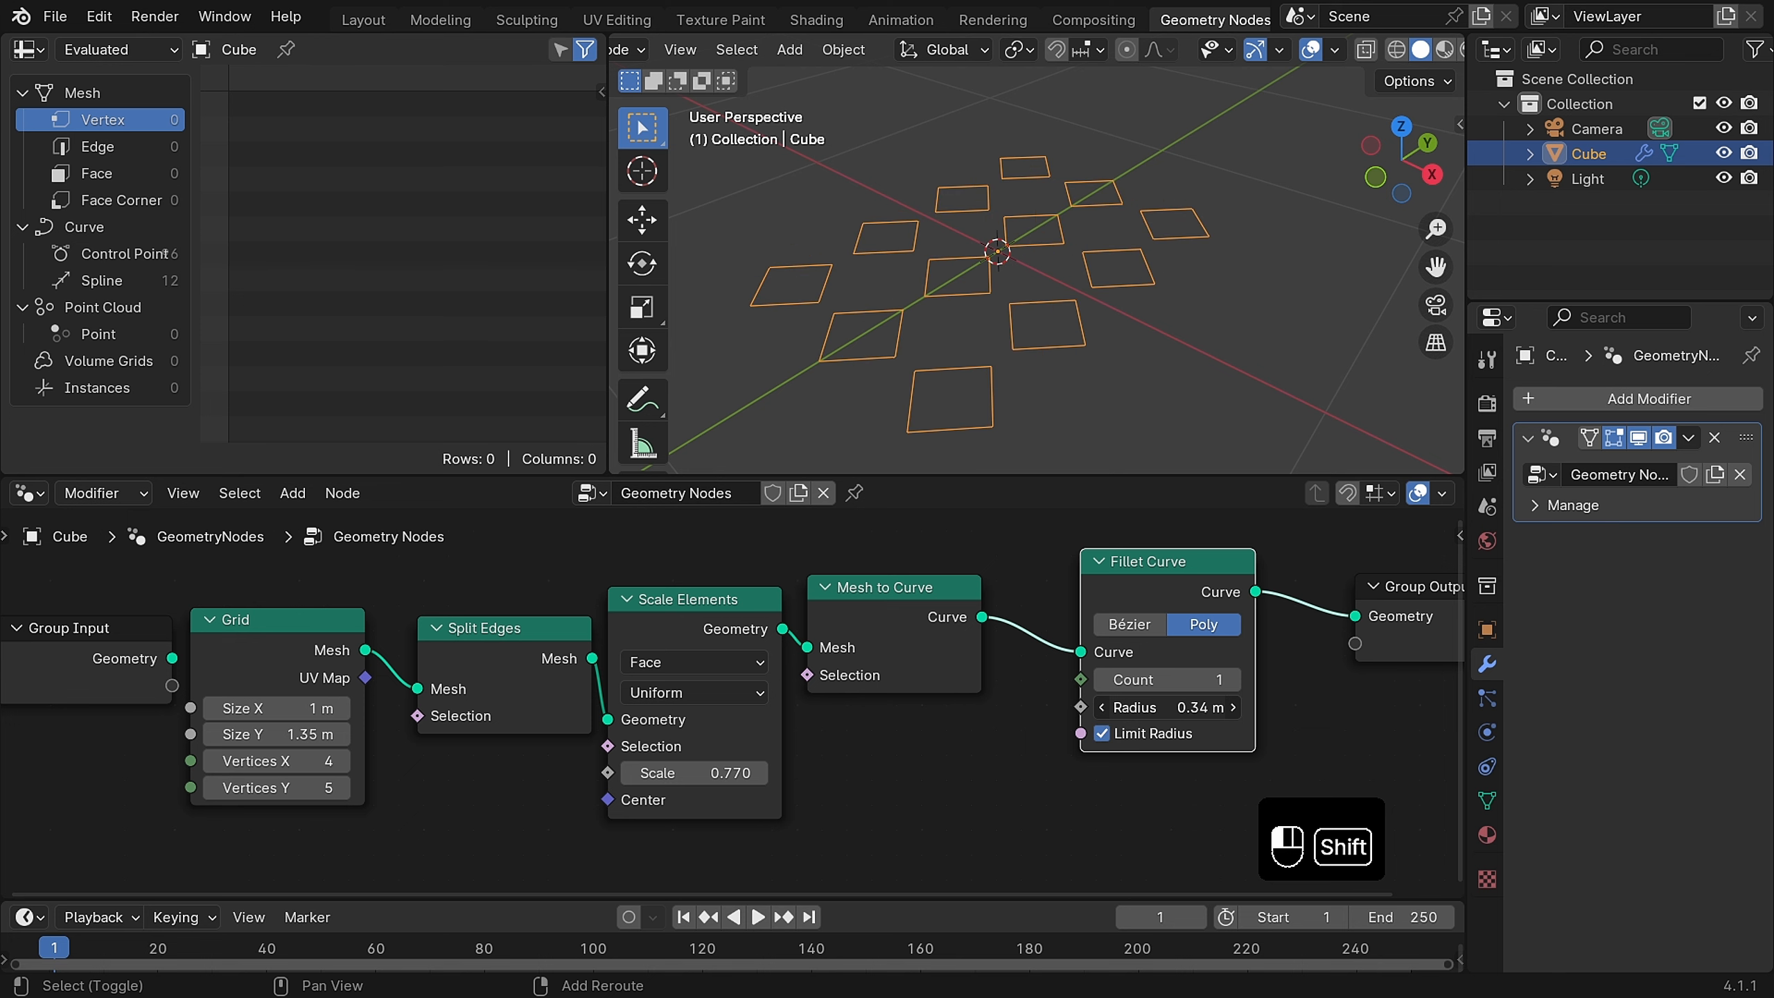
pyautogui.moveTo(1166, 708)
pyautogui.keyDown('shift'); pyautogui.mouseDown()
pyautogui.moveTo(1111, 708)
pyautogui.moveTo(1258, 681)
pyautogui.moveTo(1320, 707)
pyautogui.moveTo(1237, 680)
pyautogui.moveTo(1221, 708)
pyautogui.moveTo(1167, 707)
pyautogui.moveTo(1243, 676)
pyautogui.moveTo(1165, 708)
pyautogui.mouseUp(); pyautogui.keyUp('shift')
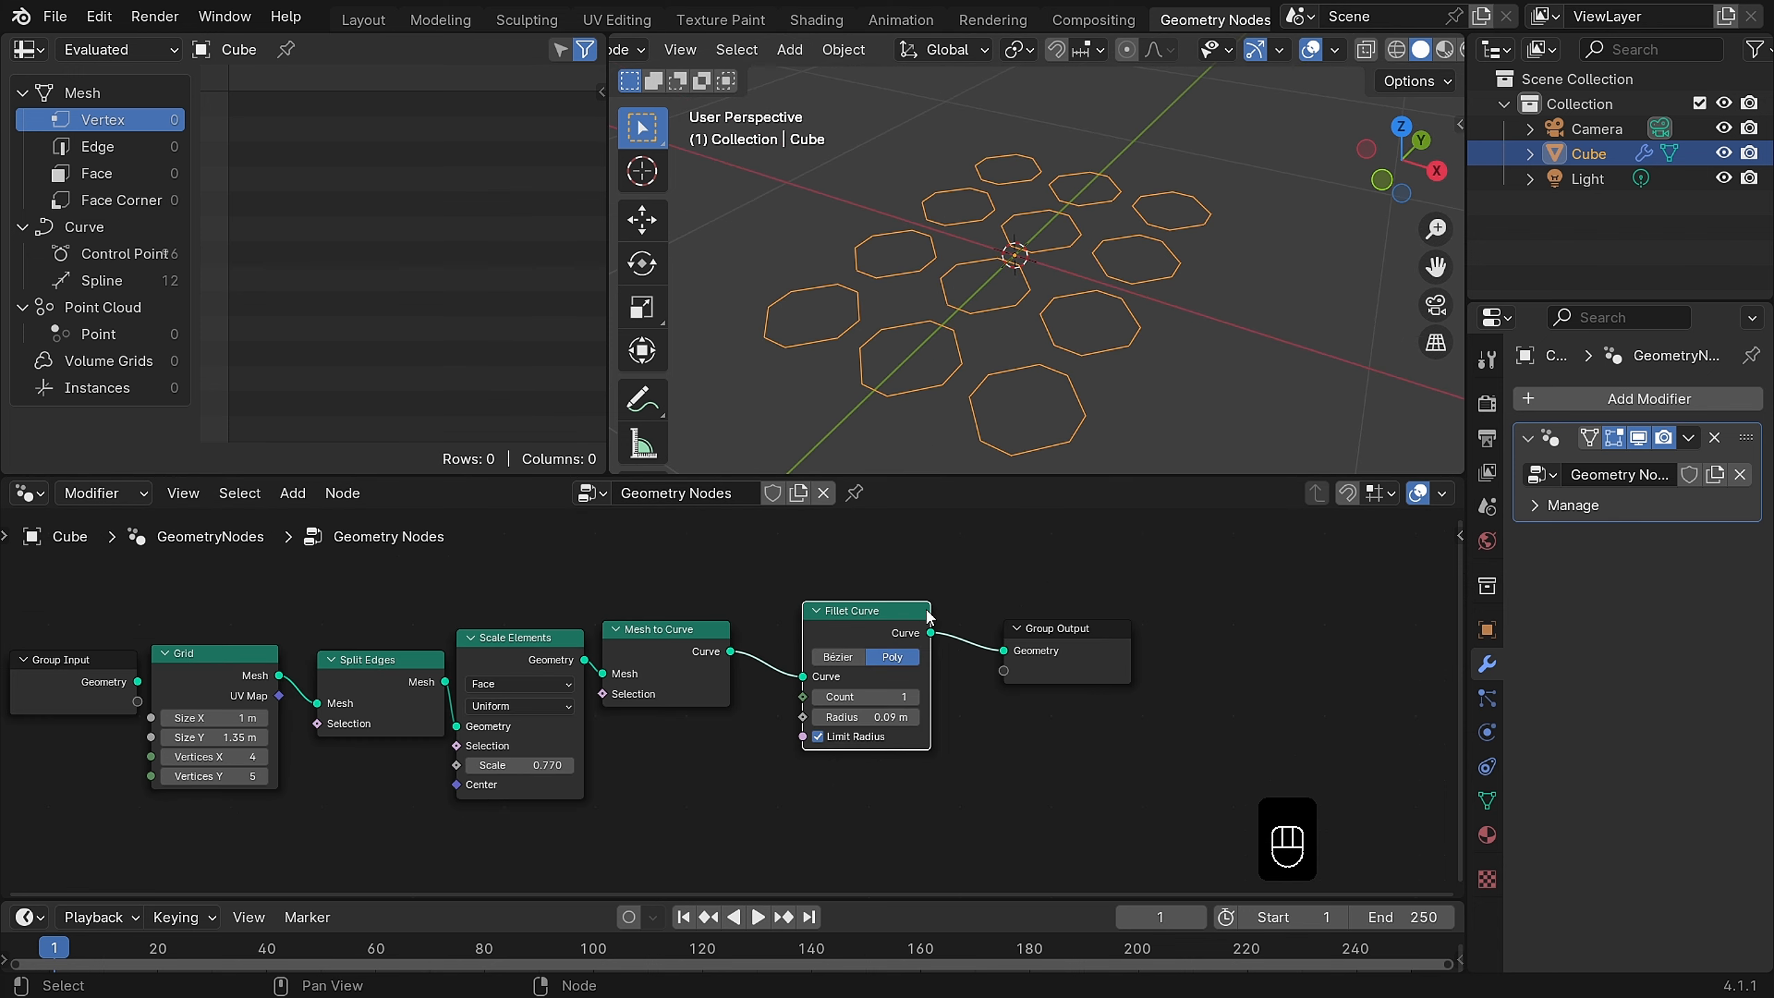
# Step: Make room before Group Output and insert a Fill Curve node after Fillet Curve
pyautogui.moveTo(1066, 616); pyautogui.dragTo(1252, 594)
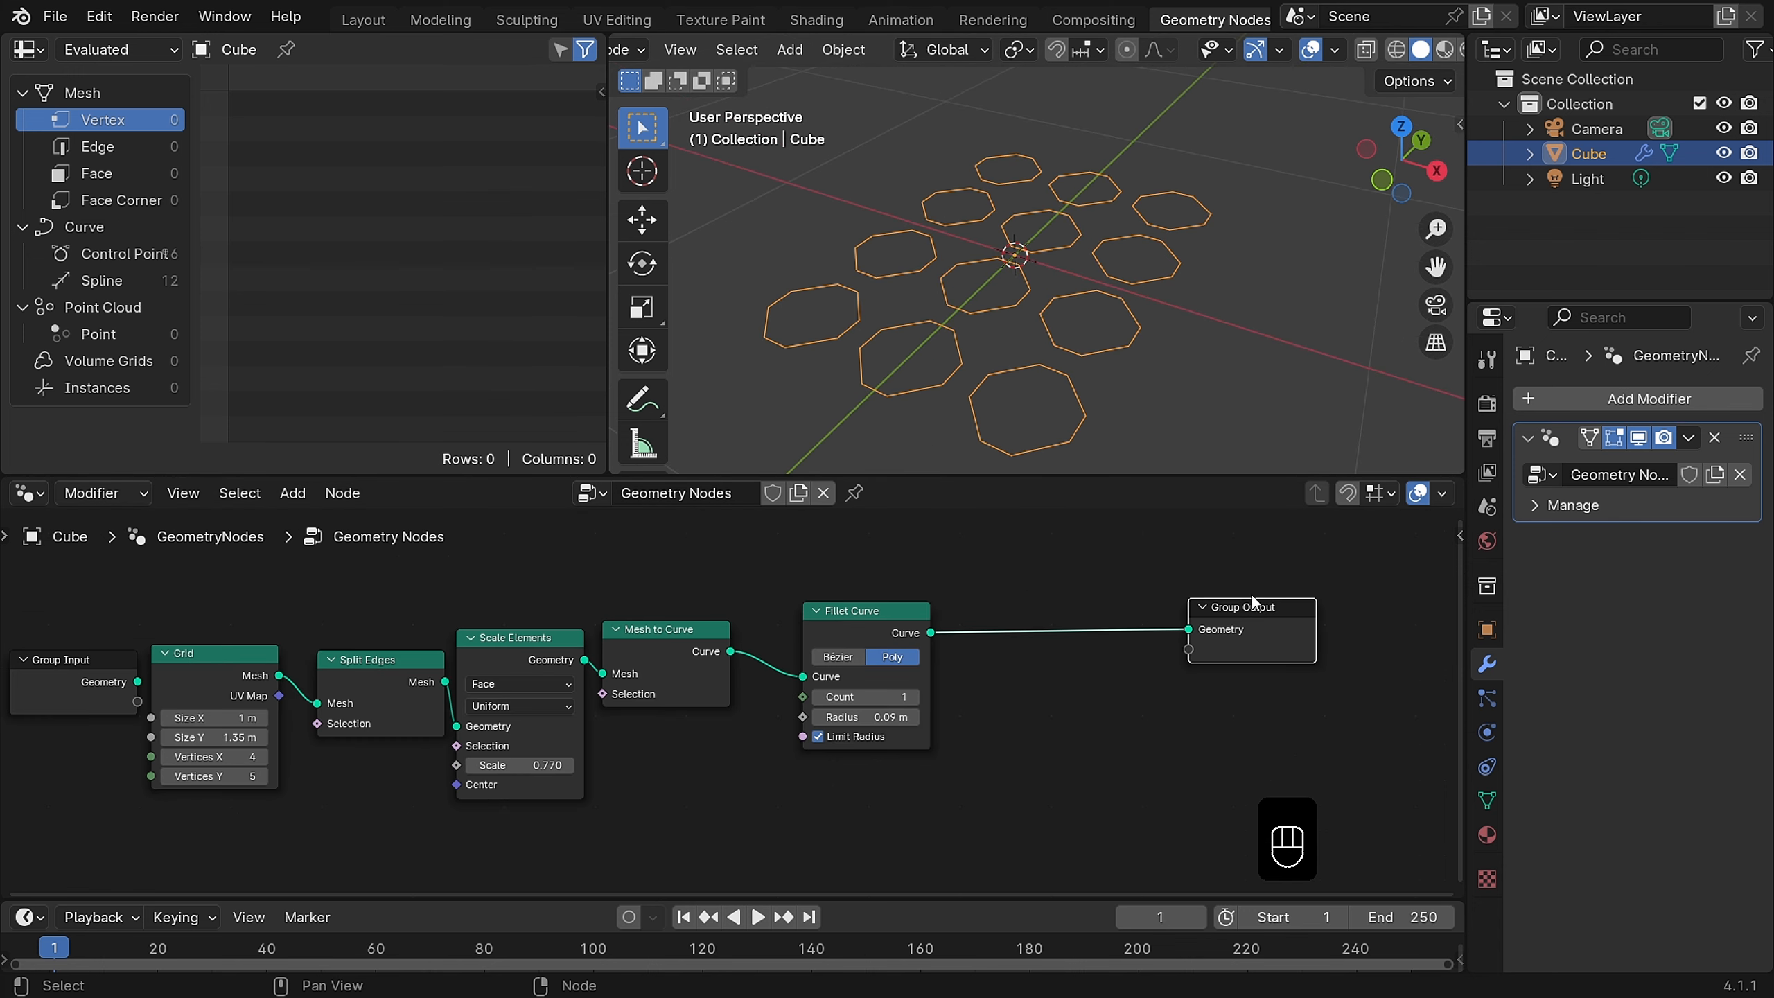
pyautogui.moveTo(852, 619); pyautogui.dragTo(819, 617)
pyautogui.scroll(4, 818, 617)
pyautogui.moveTo(883, 571); pyautogui.dragTo(763, 628, button='middle')
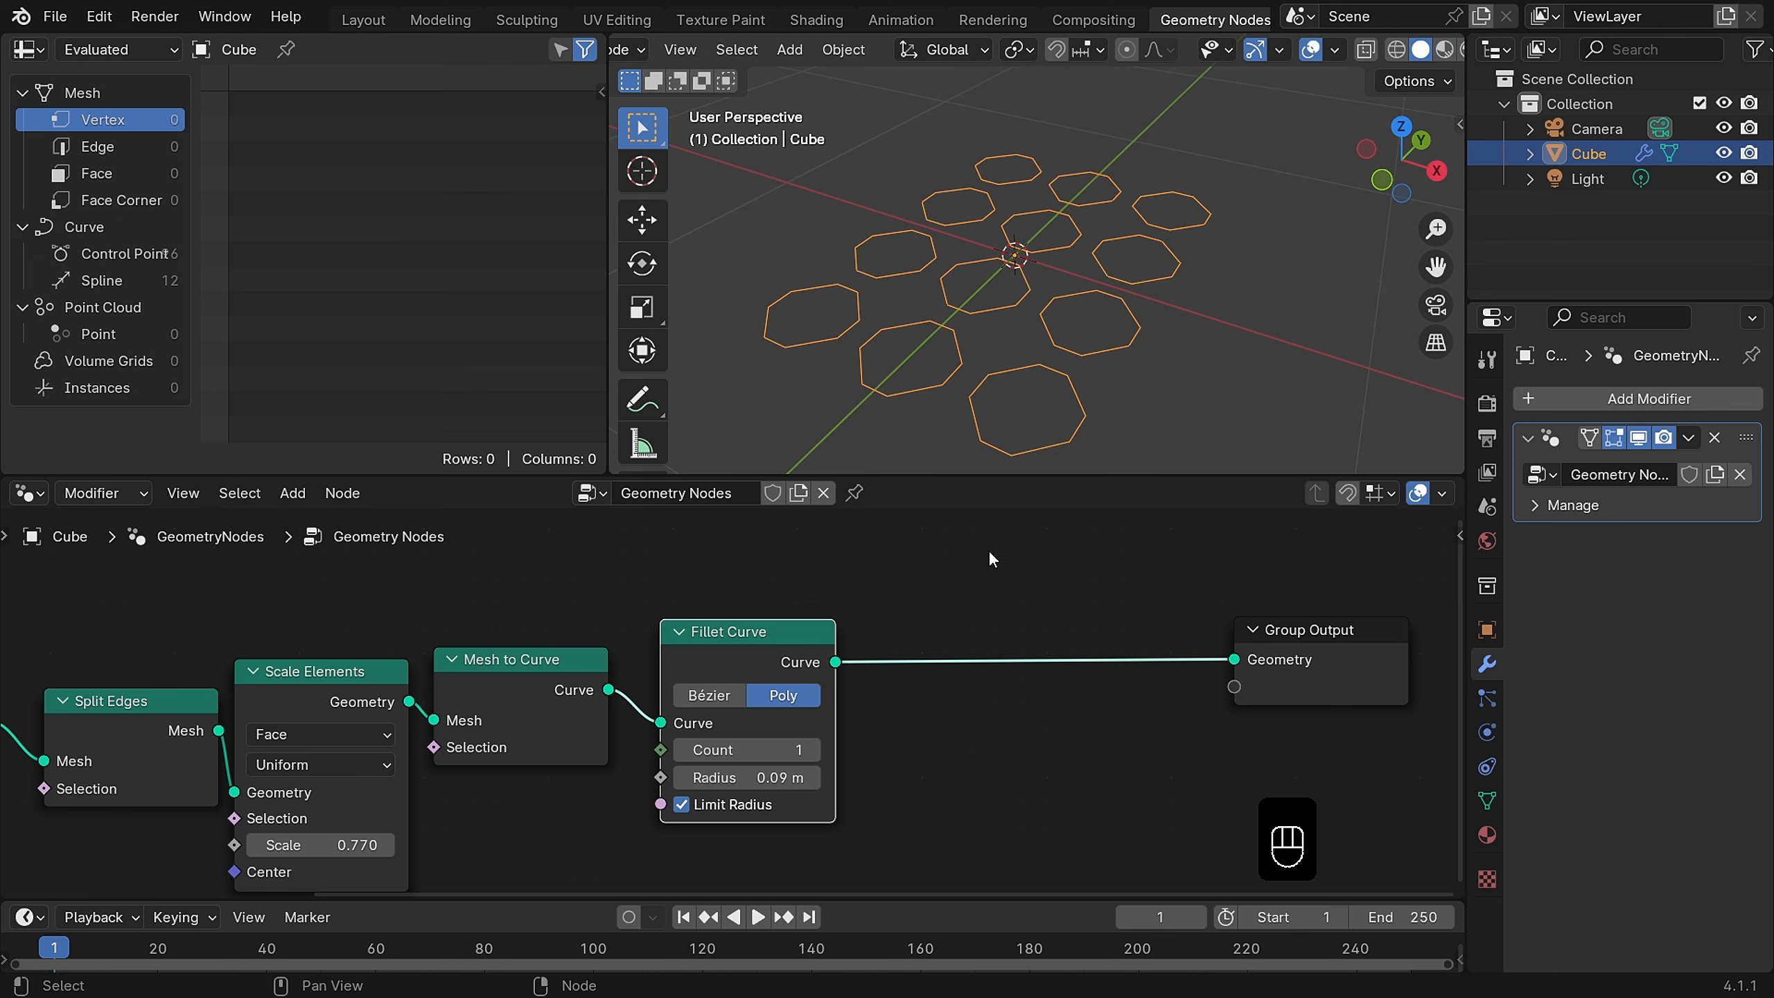
pyautogui.hotkey('shift', 'a')
pyautogui.click(829, 488)
pyautogui.write('fill')
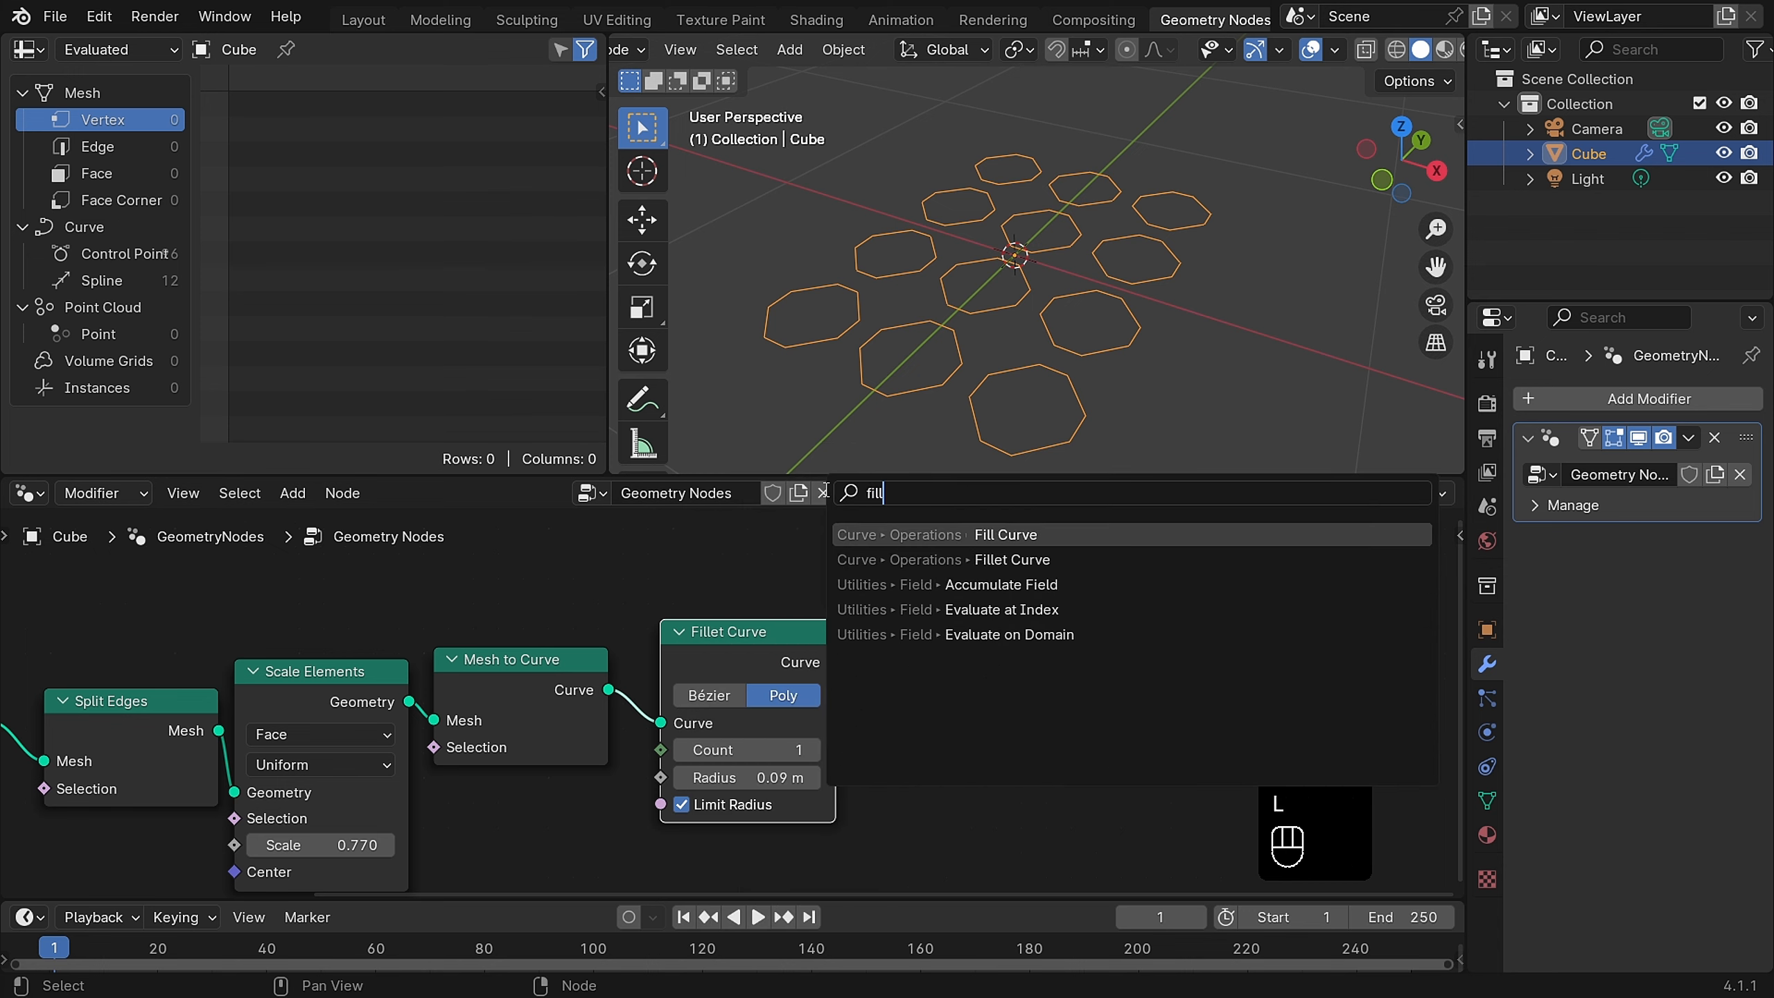
pyautogui.press('Return')
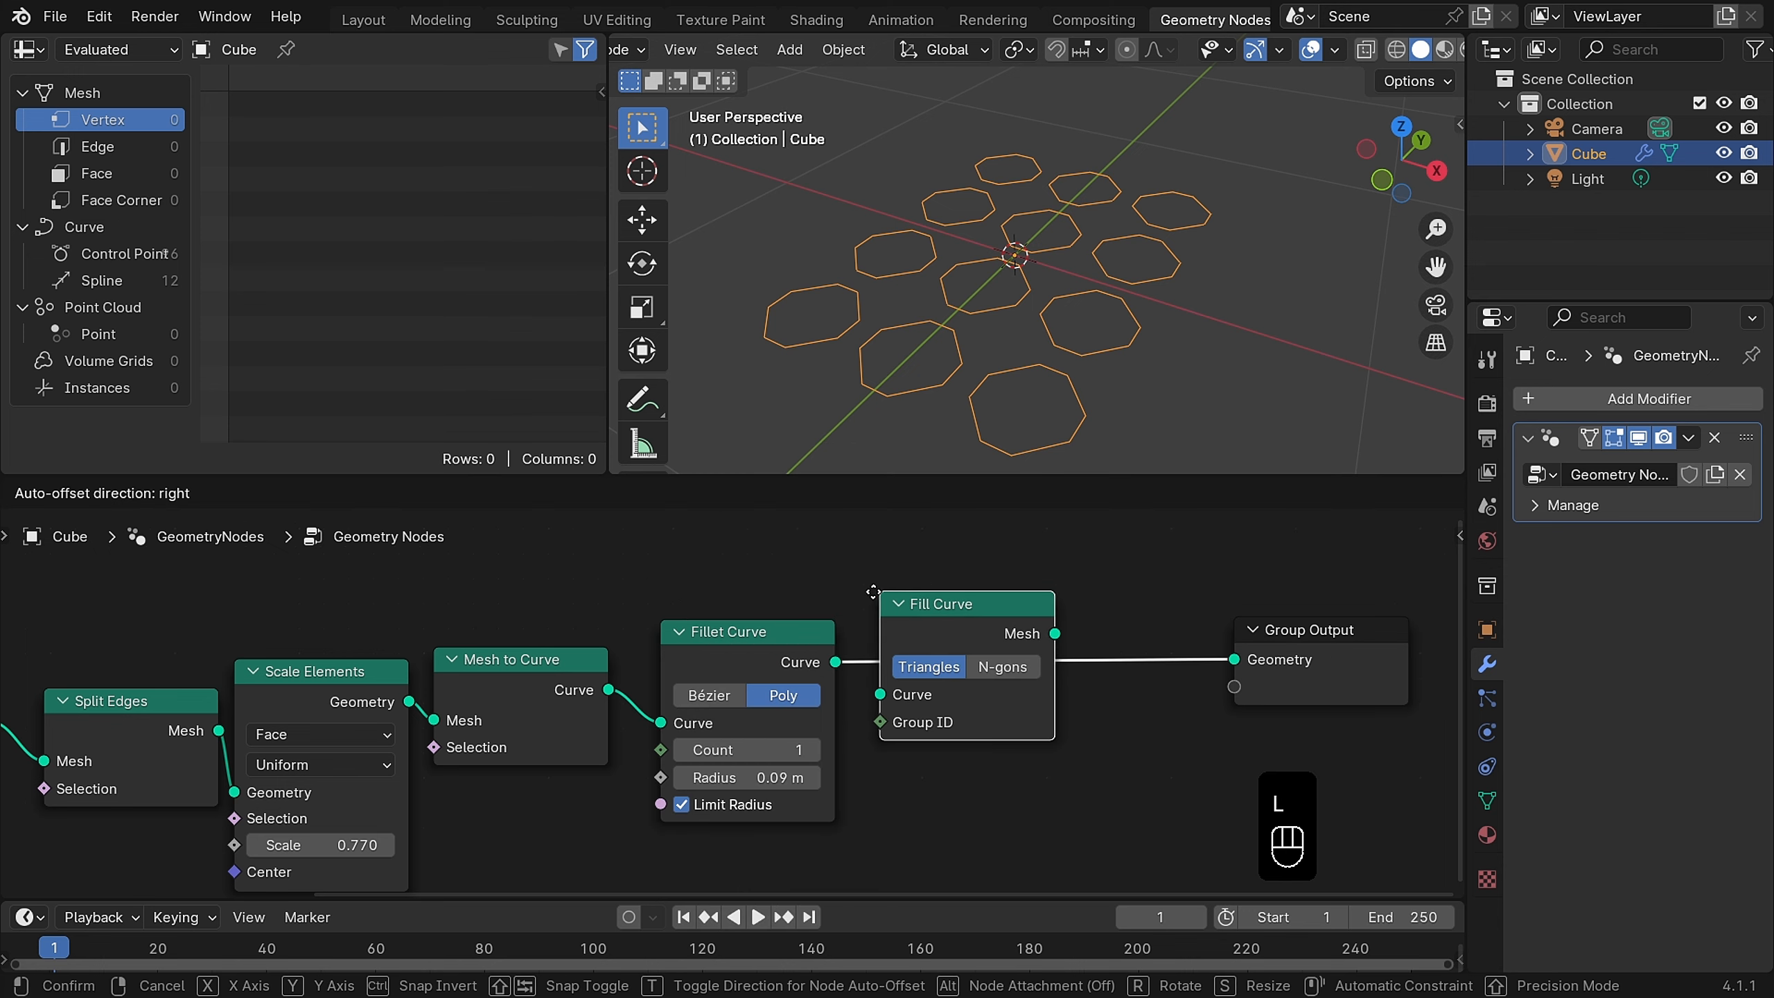
pyautogui.click(867, 590)
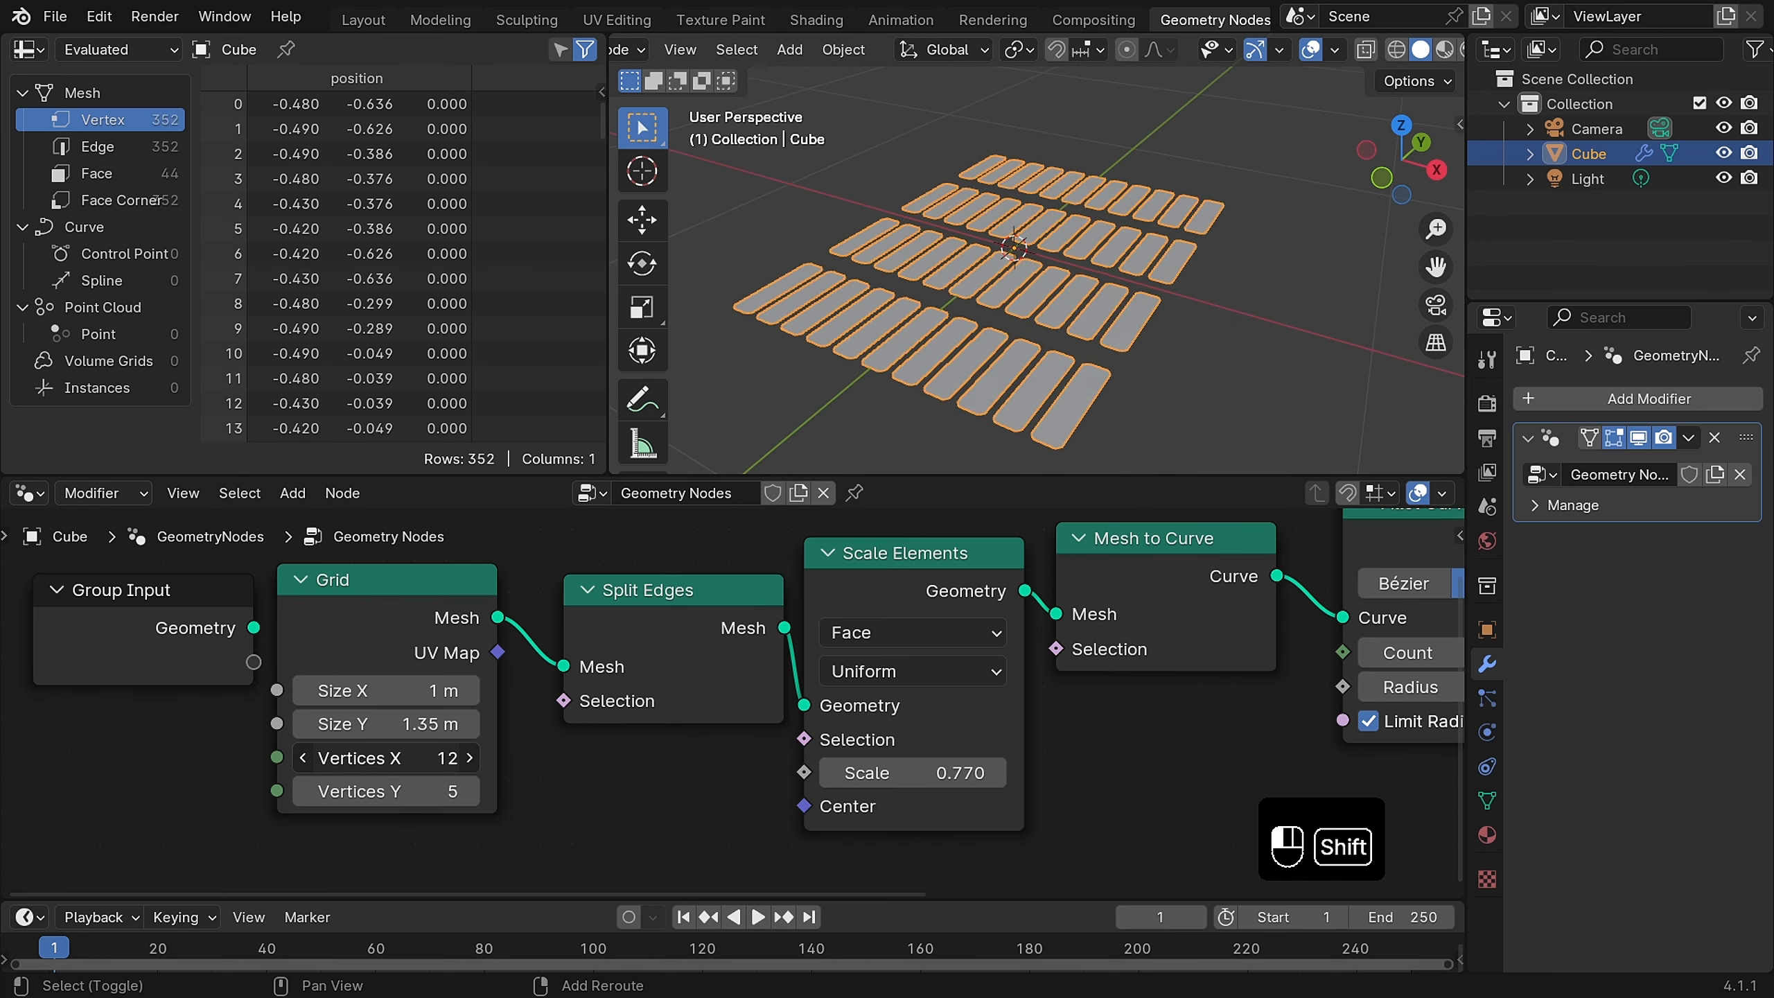
# Step: Undo the trial changes to the Grid node's vertex count
pyautogui.hotkey('ctrl', 'shift', 'z')
pyautogui.hotkey('ctrl', 'z')
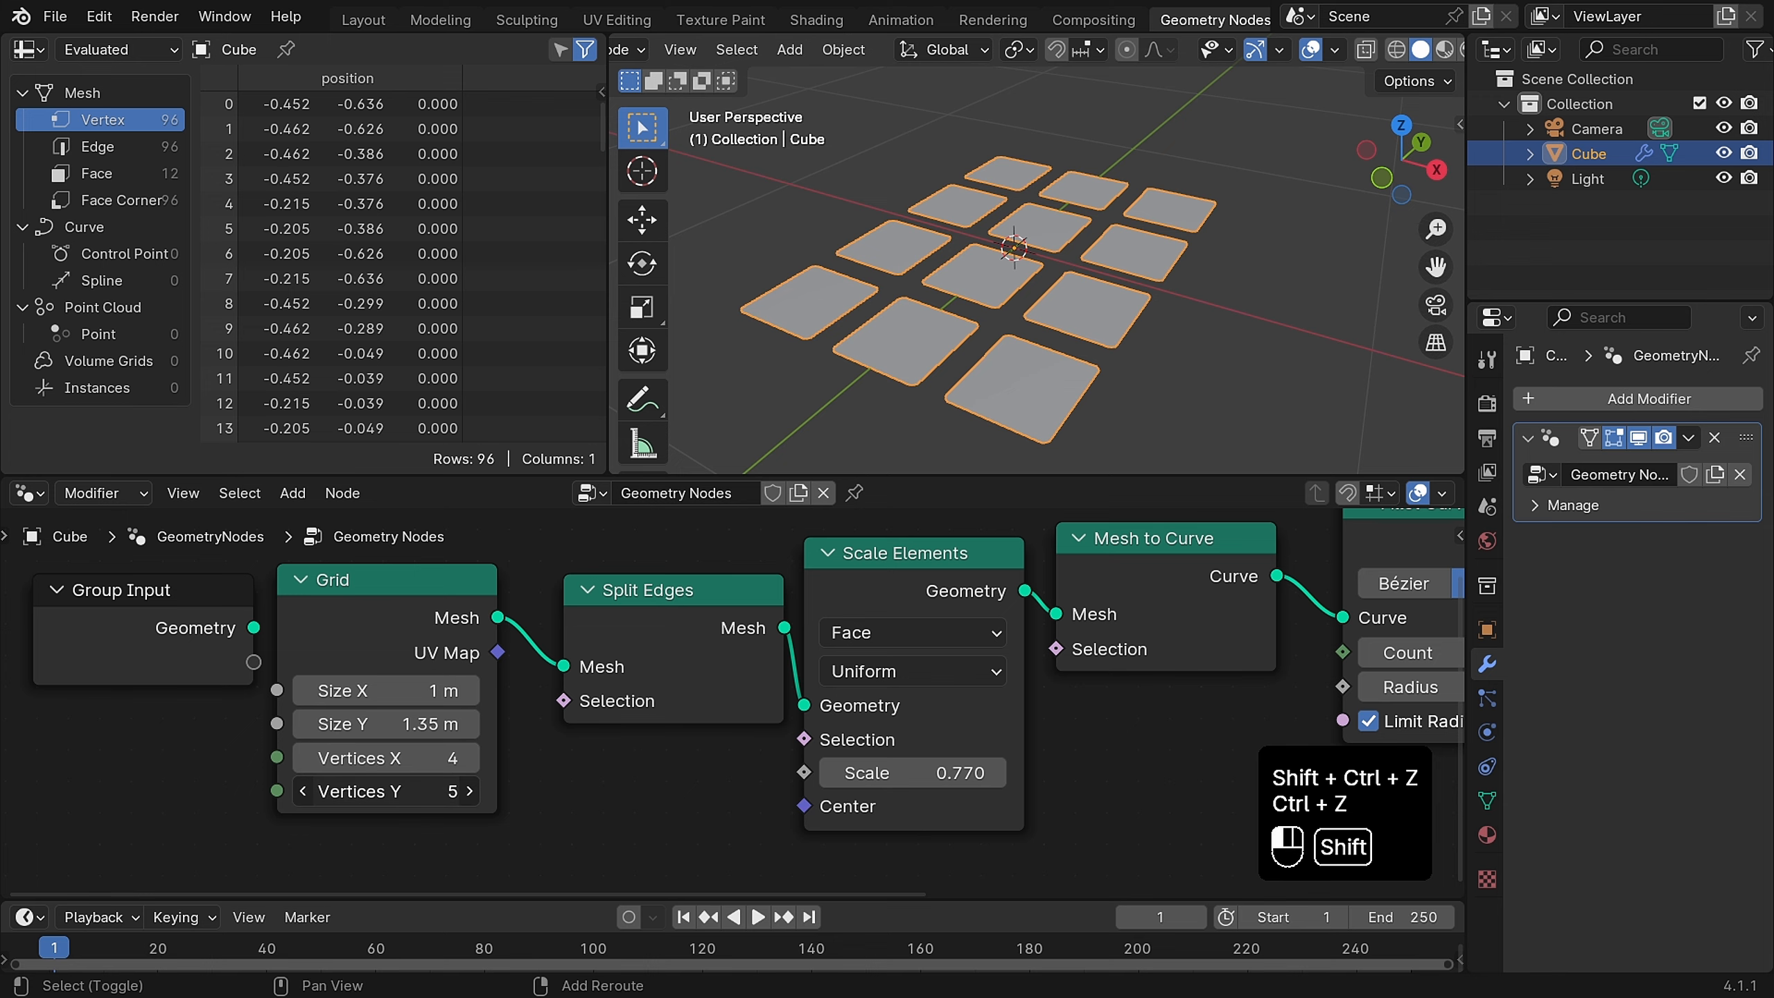
pyautogui.hotkey('ctrl', 'z')
pyautogui.hotkey('ctrl', 'z')
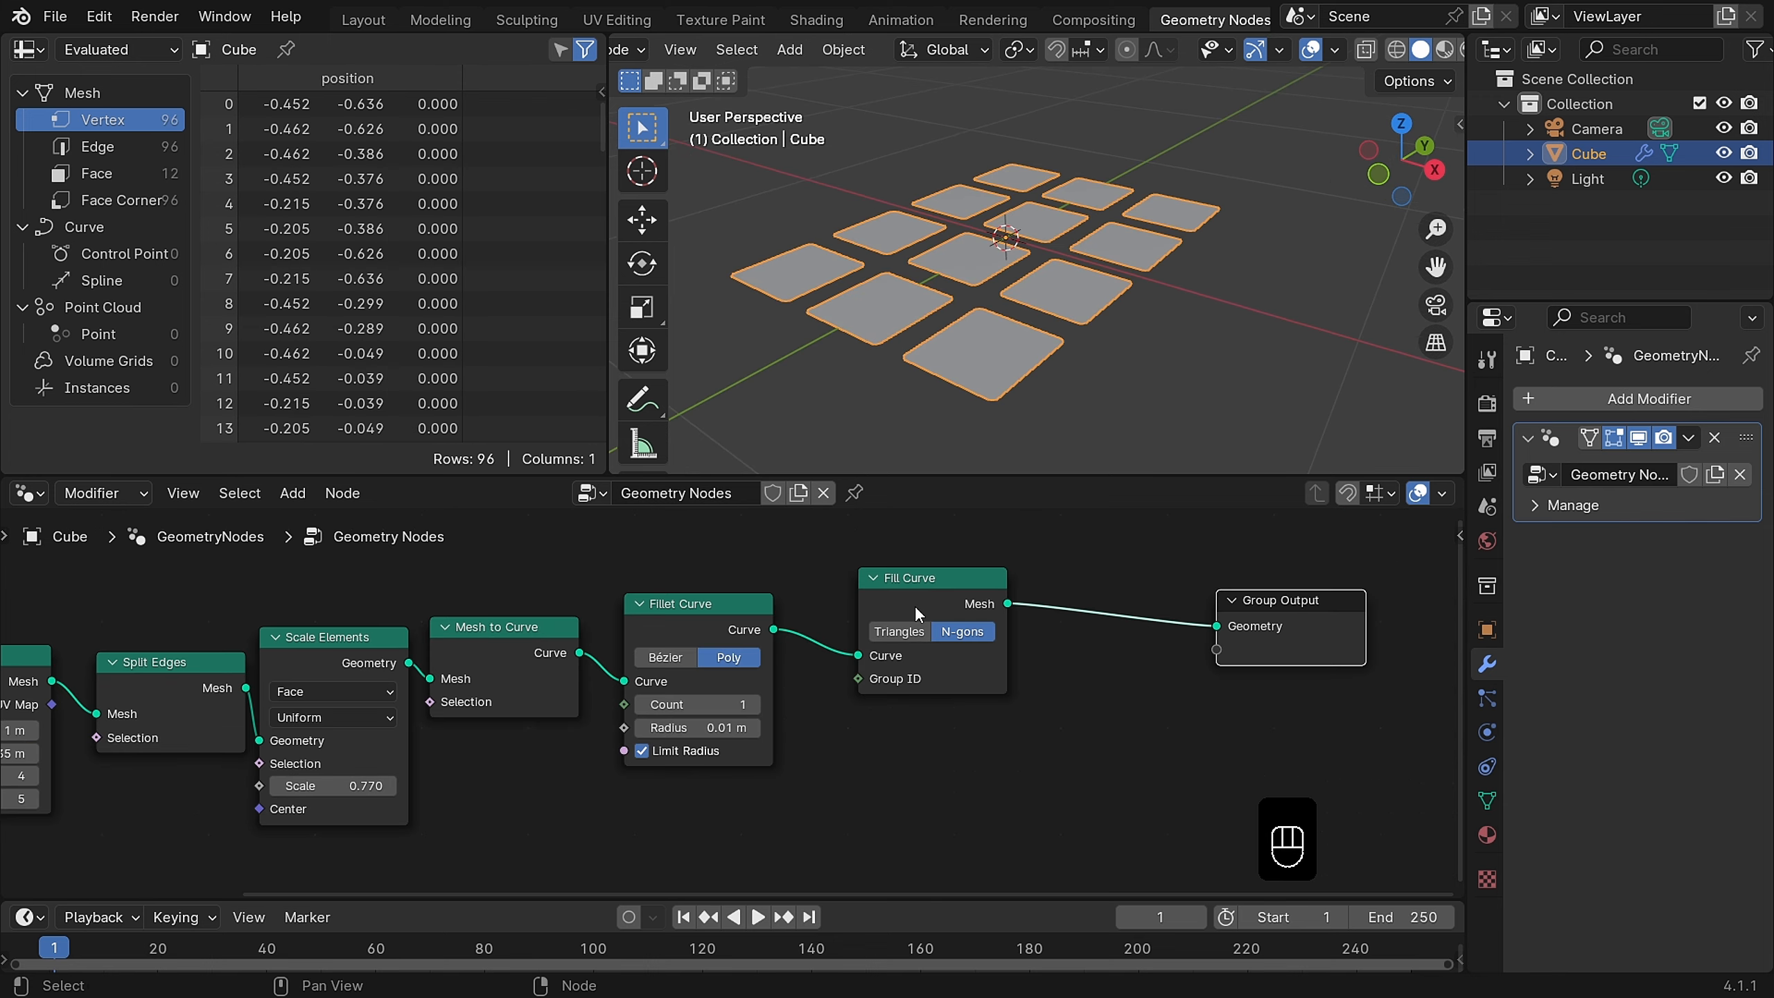
# Step: Insert an Extrude Mesh node between Fill Curve and Group Output
pyautogui.moveTo(915, 605); pyautogui.dragTo(875, 615)
pyautogui.scroll(2, 1006, 335)
pyautogui.hotkey('shift', 'a')
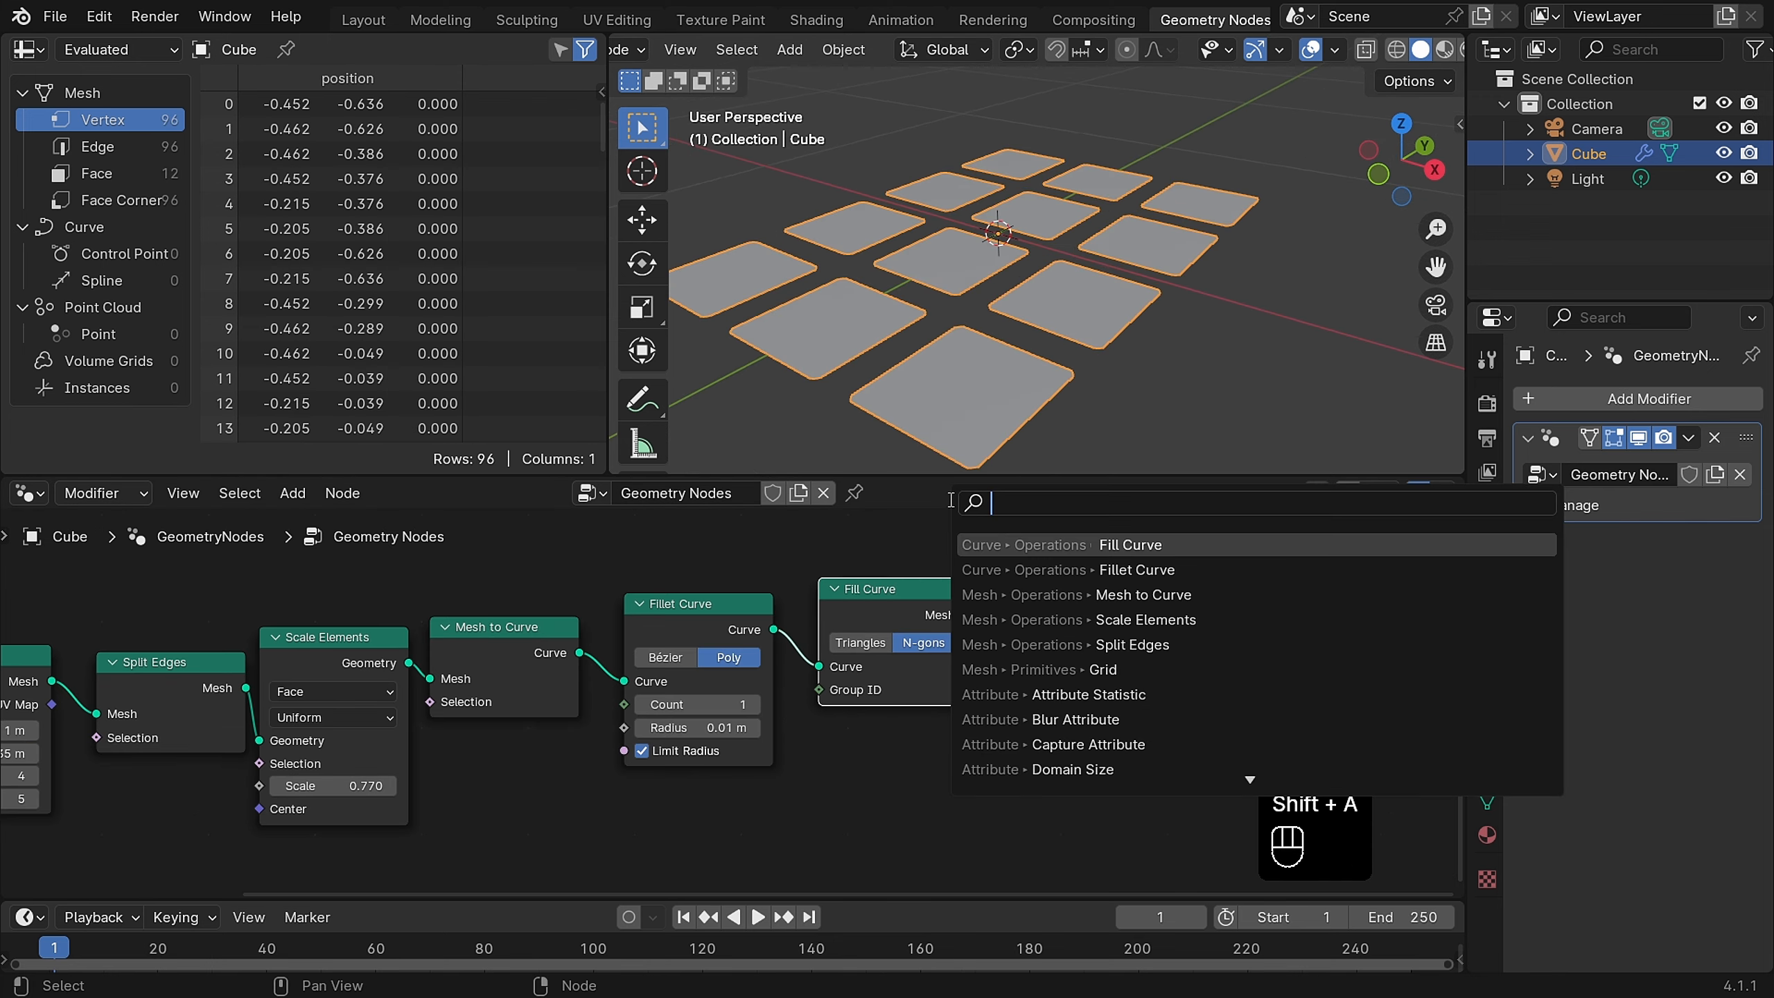
pyautogui.write('extru')
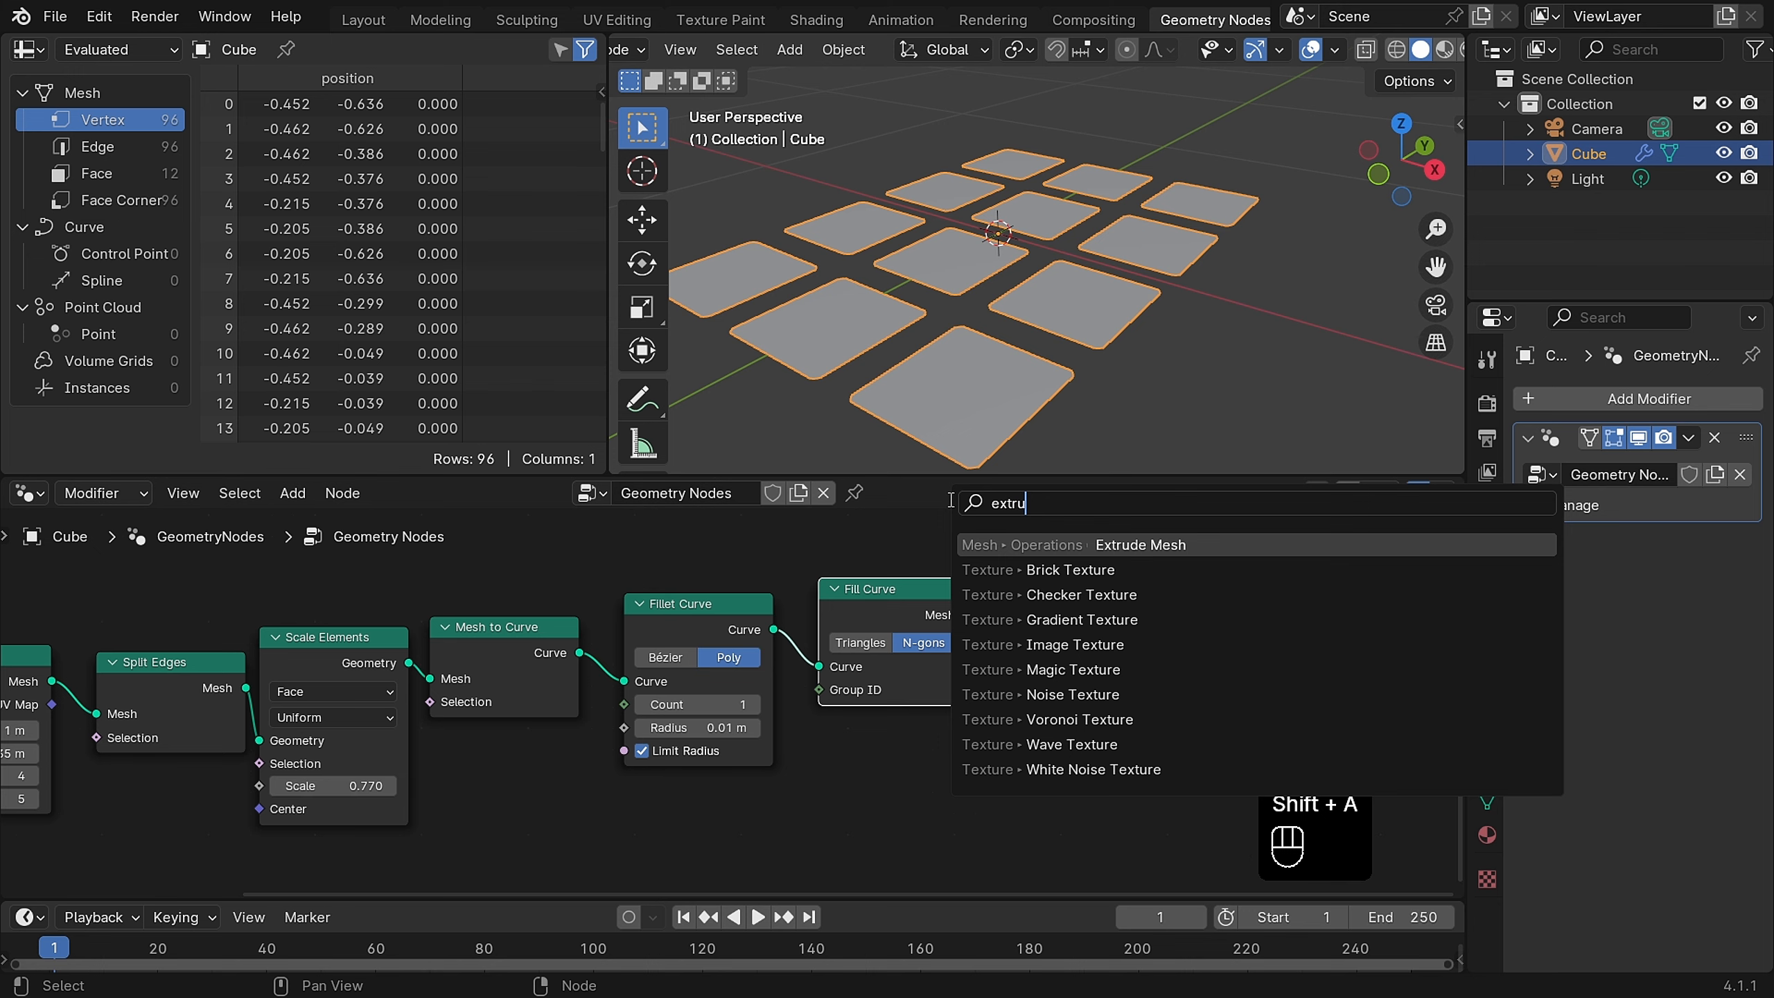
pyautogui.press('Return')
pyautogui.click(998, 499)
pyautogui.scroll(-3, 957, 350)
pyautogui.scroll(2, 898, 332)
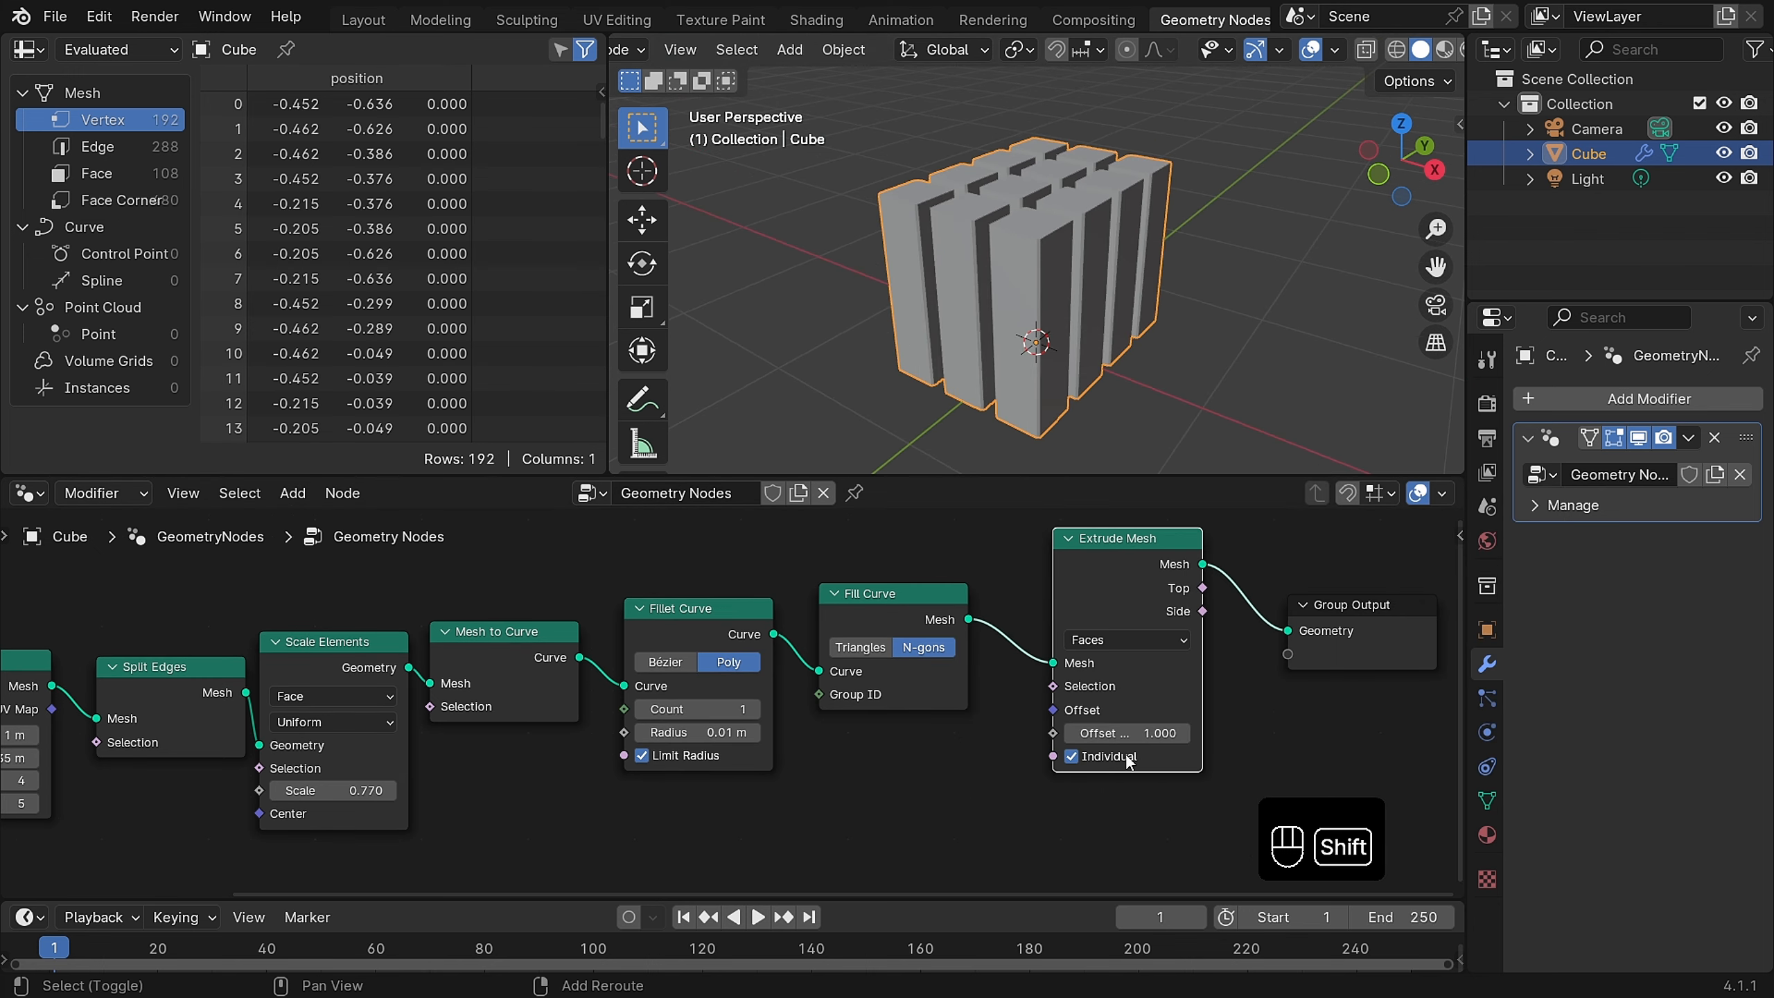
# Step: Set the Extrude Mesh offset scale to 0.150 and examine the underside of the extruded blocks
pyautogui.moveTo(1116, 733); pyautogui.dragTo(1065, 734)
pyautogui.keyDown('shift'); pyautogui.moveTo(857, 274); pyautogui.dragTo(1009, 177, button='middle'); pyautogui.keyUp('shift')
pyautogui.hotkey('shift', 'z')
pyautogui.hotkey('shift', 'z')
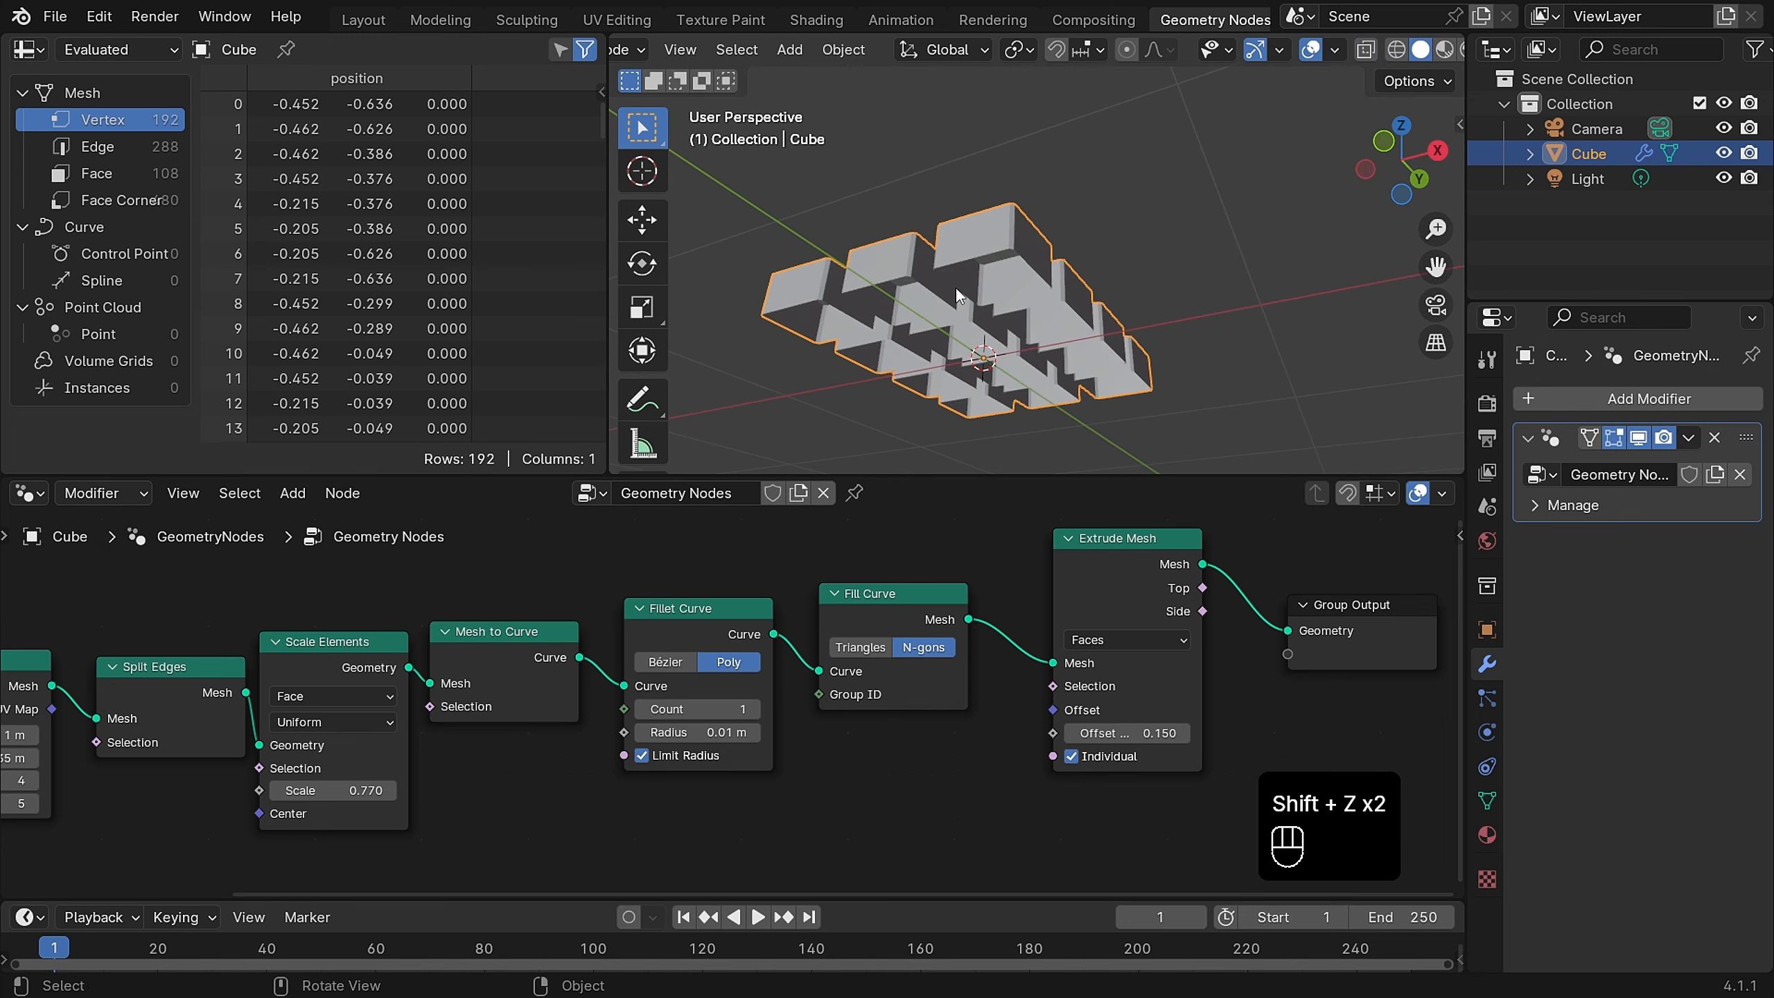
pyautogui.scroll(6, 955, 286)
pyautogui.moveTo(939, 257)
pyautogui.mouseDown(button='middle')
pyautogui.moveTo(967, 238)
pyautogui.moveTo(962, 255)
pyautogui.moveTo(1048, 301)
pyautogui.mouseUp(button='middle')
pyautogui.scroll(-8, 948, 232)
# Step: Combine the Fill Curve and Extrude Mesh outputs with a Join Geometry node feeding Group Output
pyautogui.moveTo(1079, 539); pyautogui.dragTo(1043, 658)
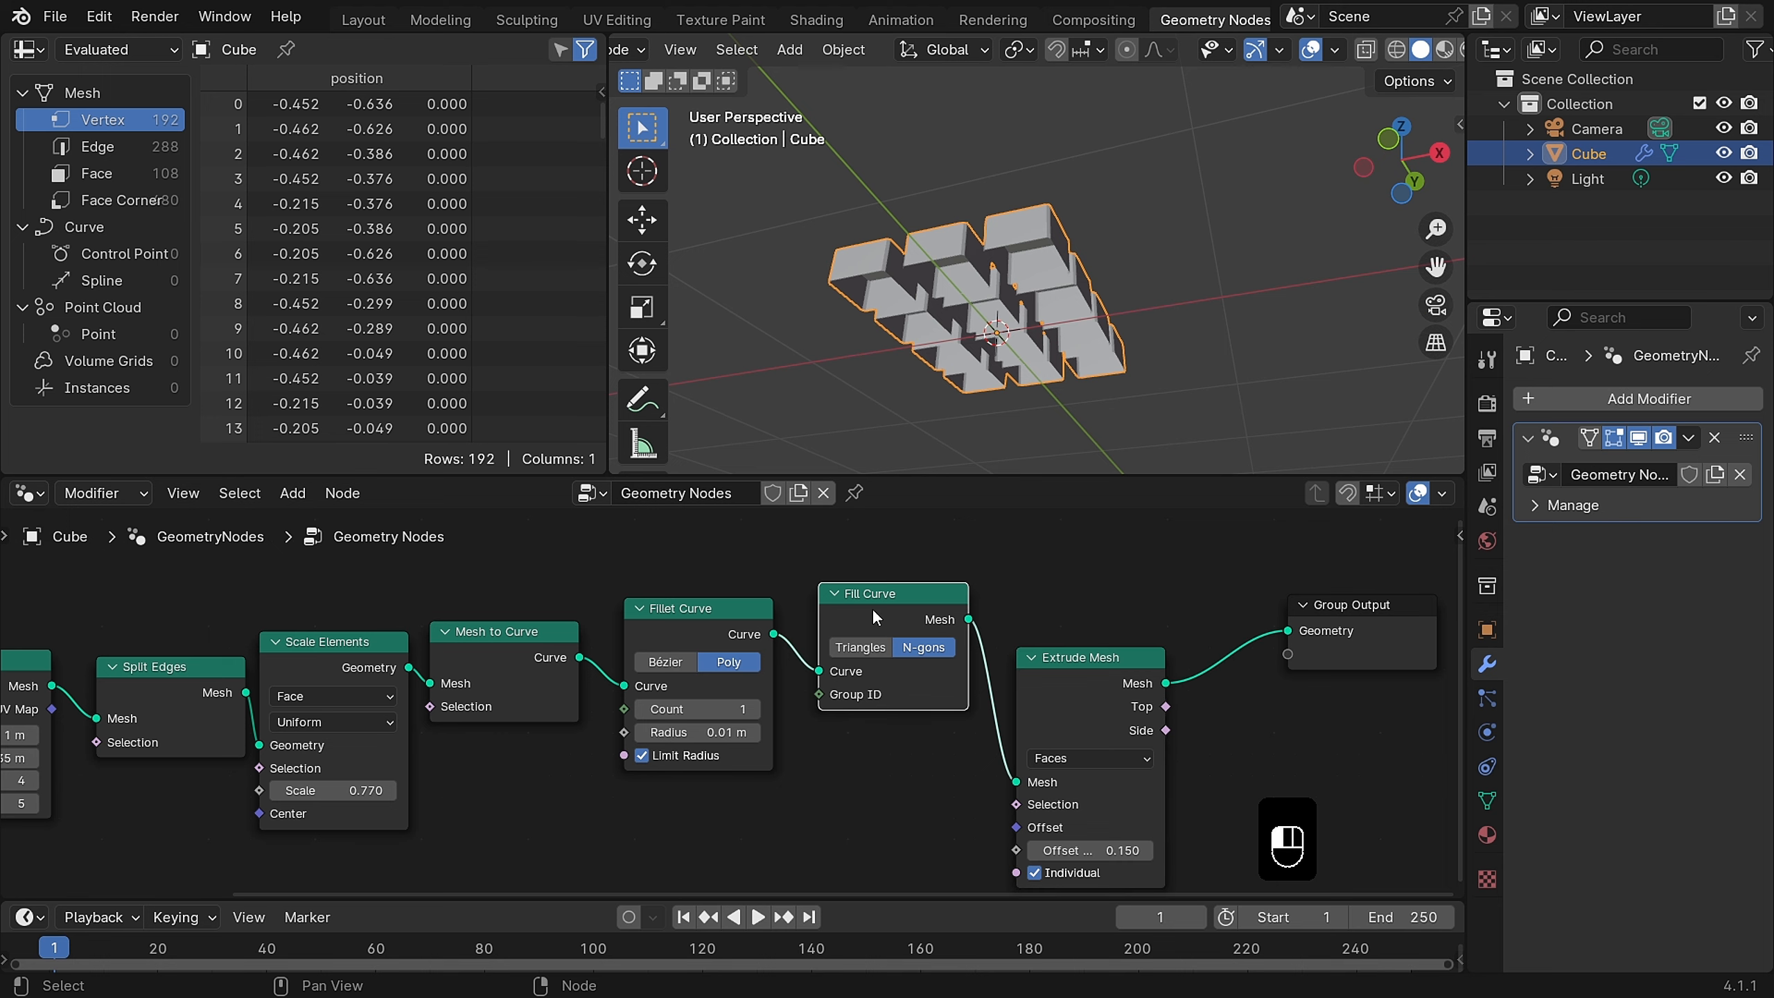
pyautogui.keyDown('ctrl'); pyautogui.keyDown('shift'); pyautogui.moveTo(1090, 668); pyautogui.dragTo(938, 594, button='right'); pyautogui.keyUp('shift'); pyautogui.keyUp('ctrl')
pyautogui.moveTo(1365, 627); pyautogui.dragTo(1227, 569)
pyautogui.click(1174, 571)
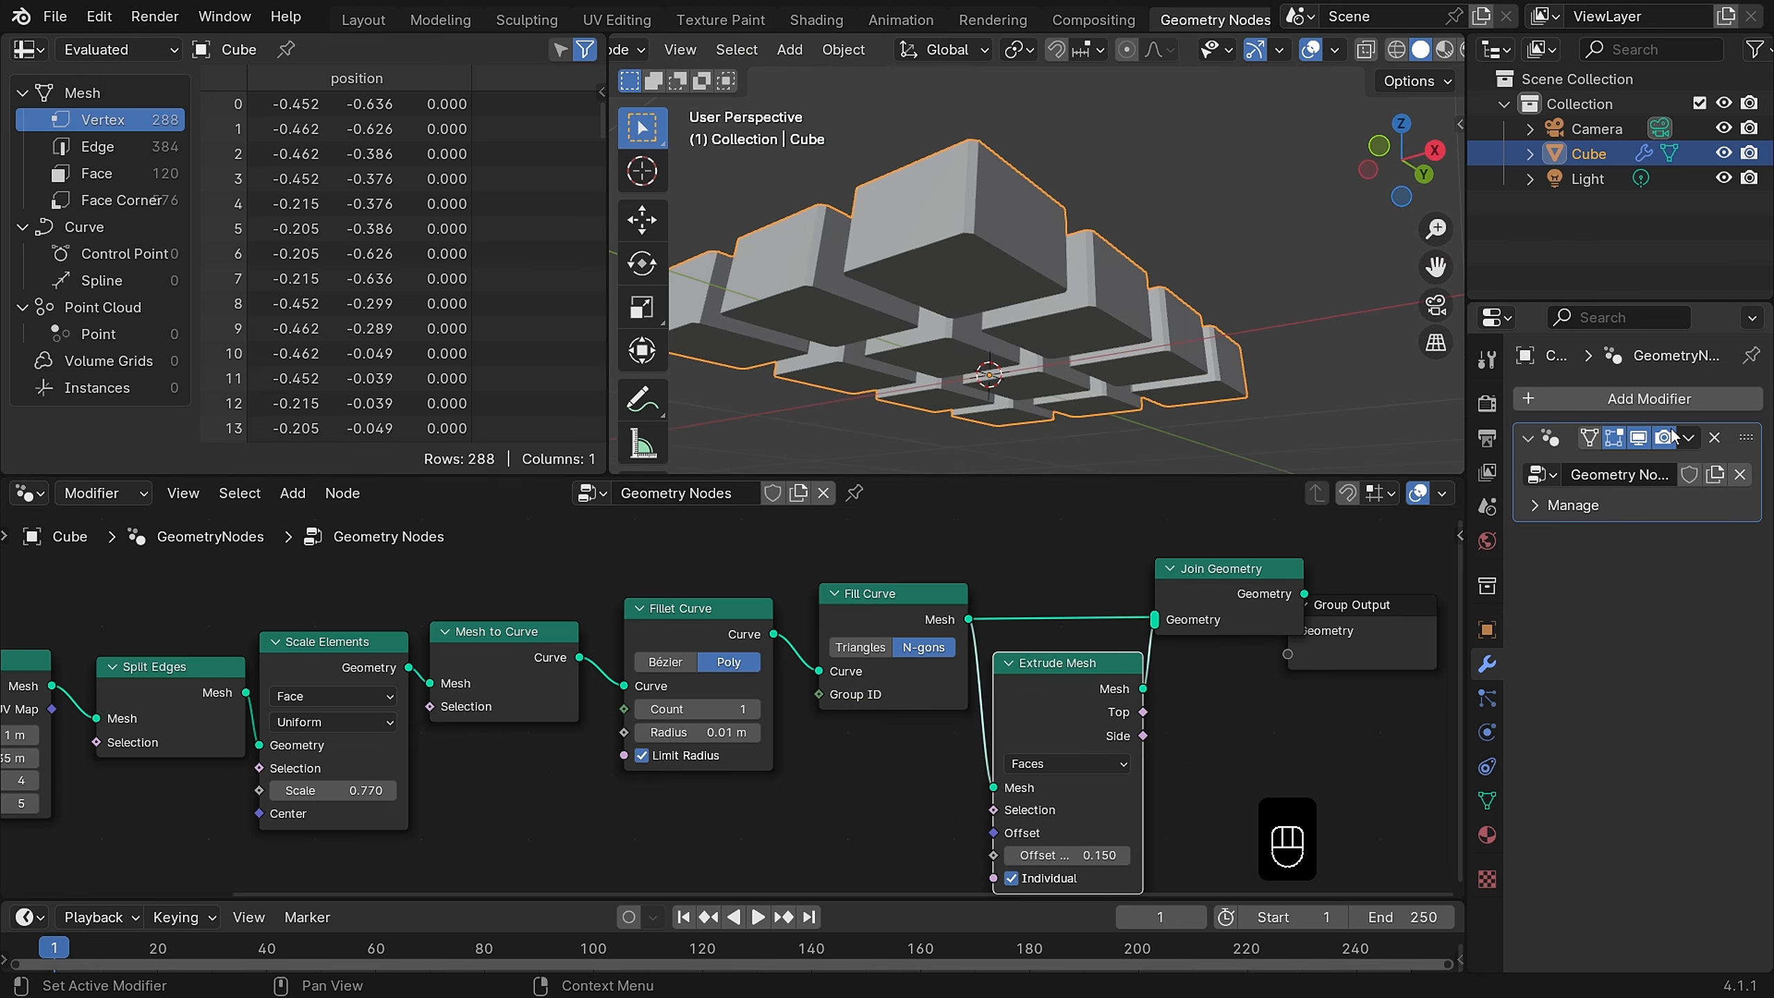
# Step: Apply the Geometry Nodes modifier to the Cube object and enter Edit Mode
pyautogui.click(1688, 438)
pyautogui.click(1619, 469)
pyautogui.moveTo(1148, 358); pyautogui.dragTo(977, 248, button='middle')
pyautogui.press('Tab')
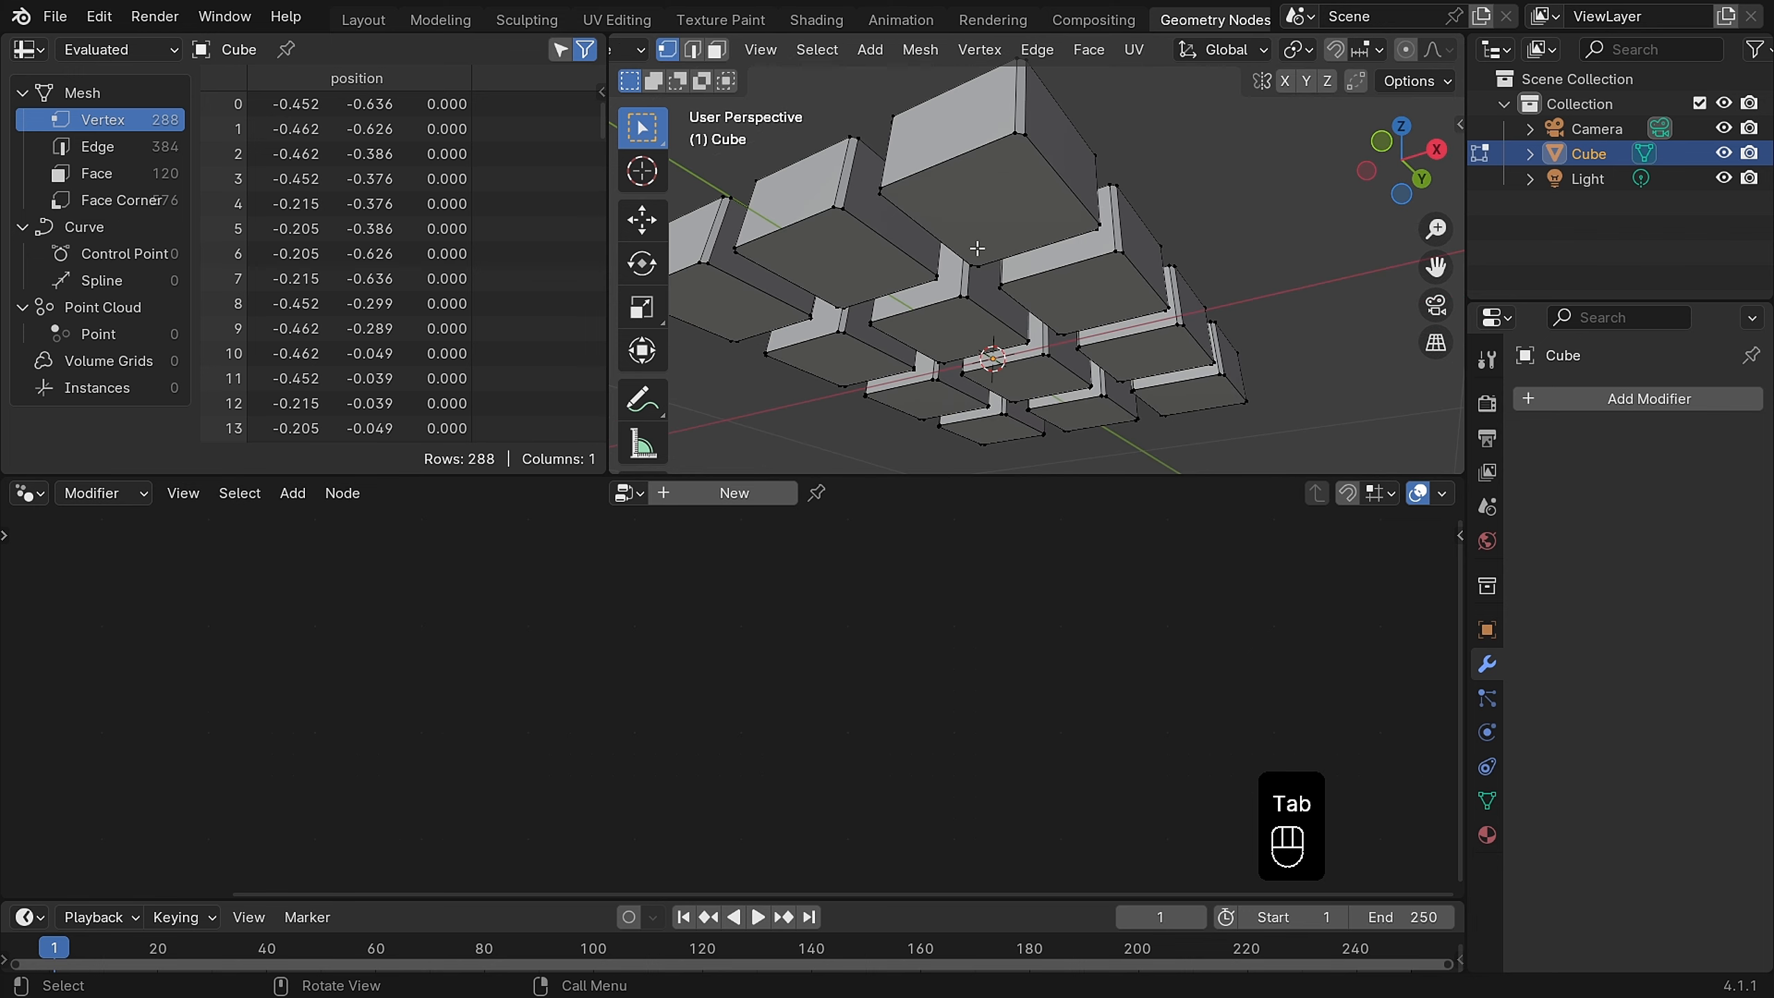
# Step: Check how the nearest block's bottom face is attached with a cancelled move, and select the block's linked faces
pyautogui.click(1011, 228)
pyautogui.press('g')
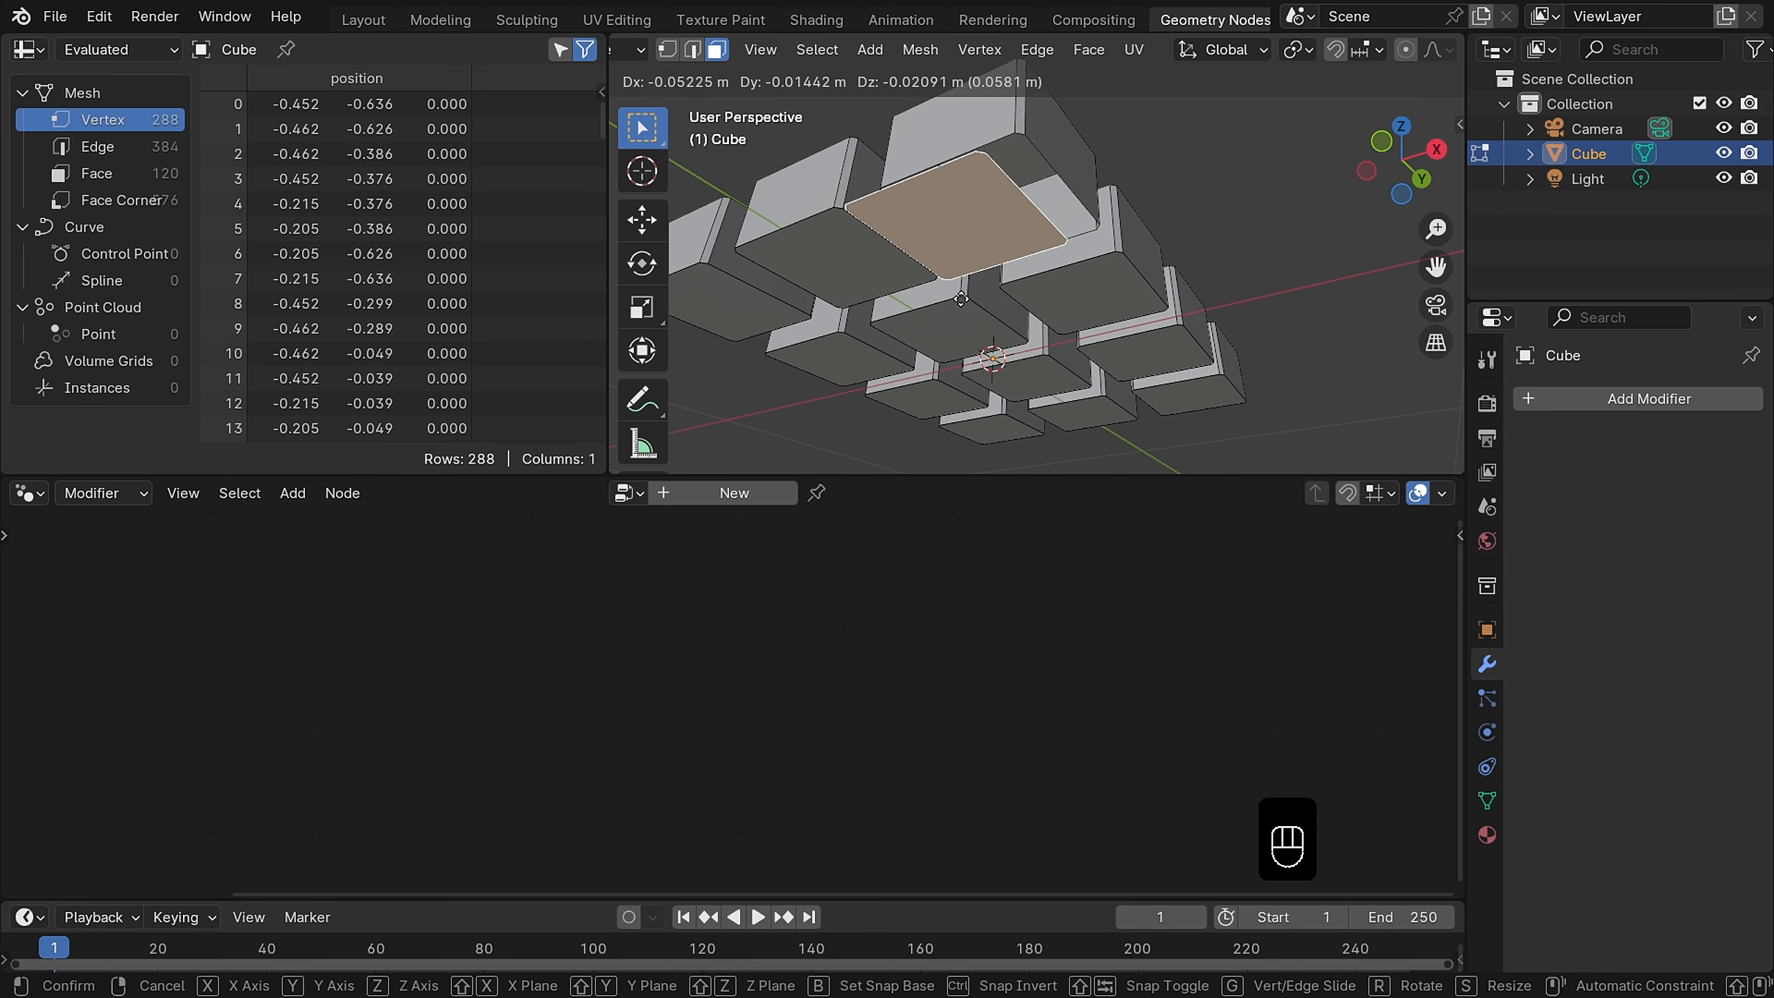
pyautogui.rightClick(992, 295)
pyautogui.moveTo(992, 215); pyautogui.dragTo(993, 248, button='middle')
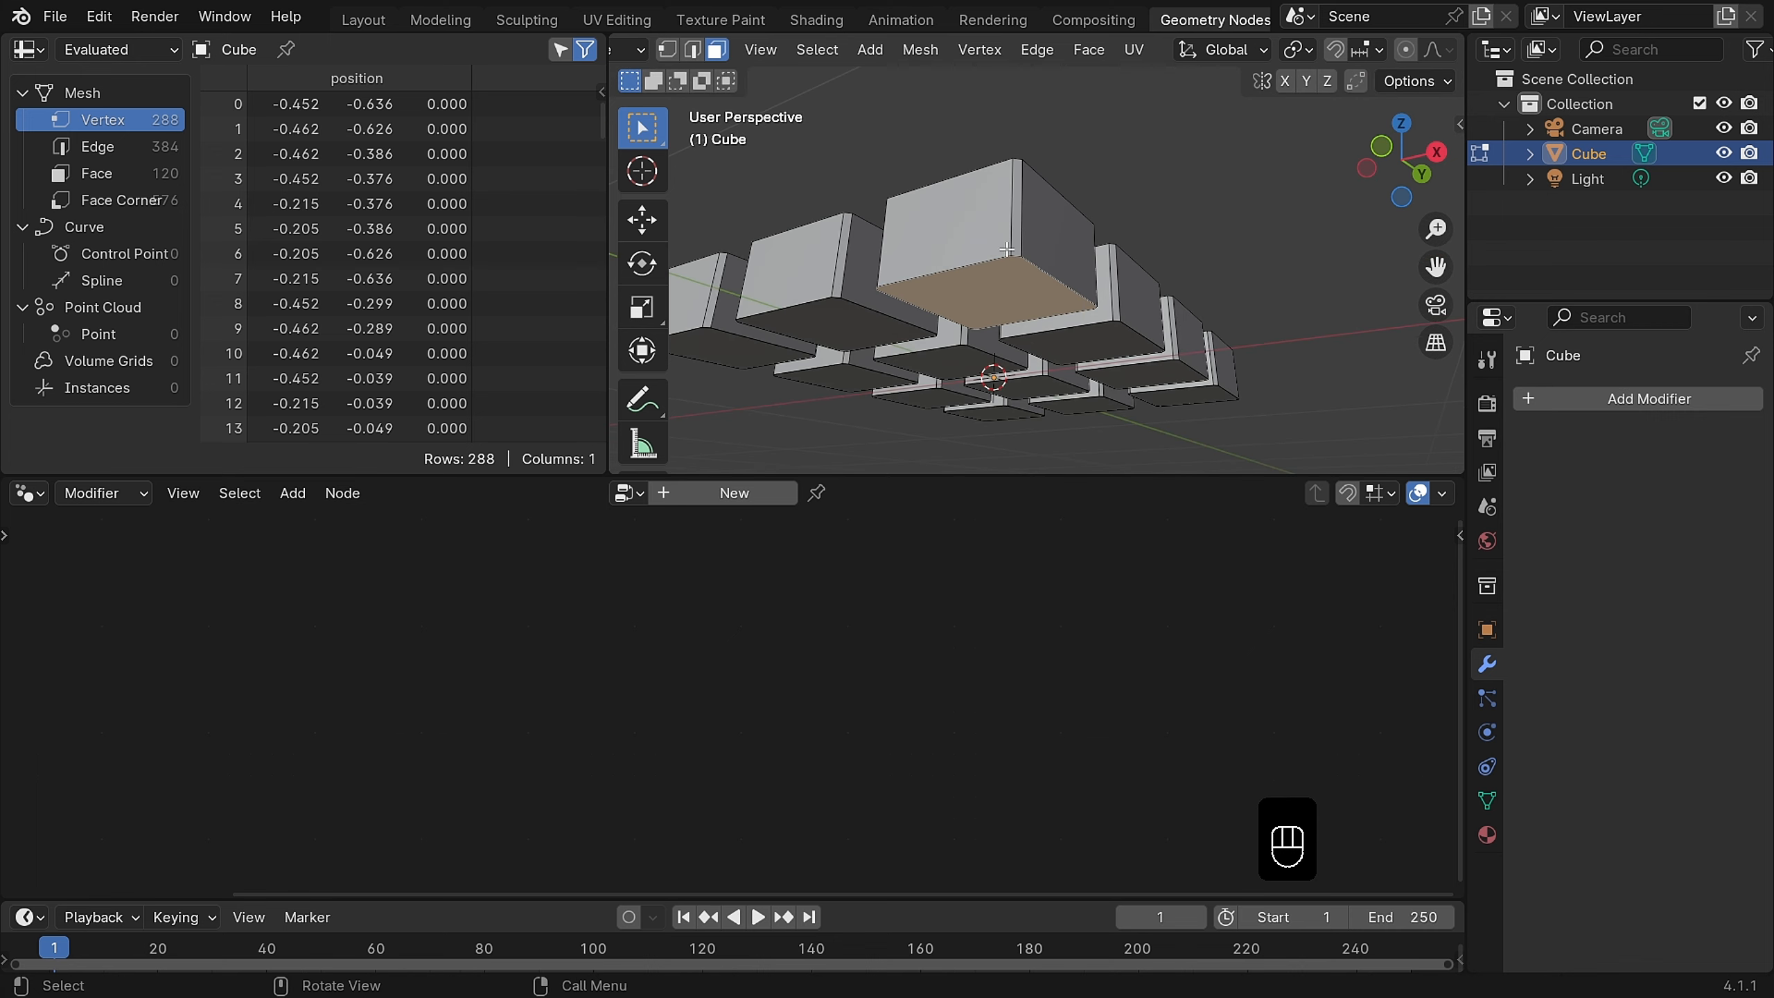
pyautogui.press('l')
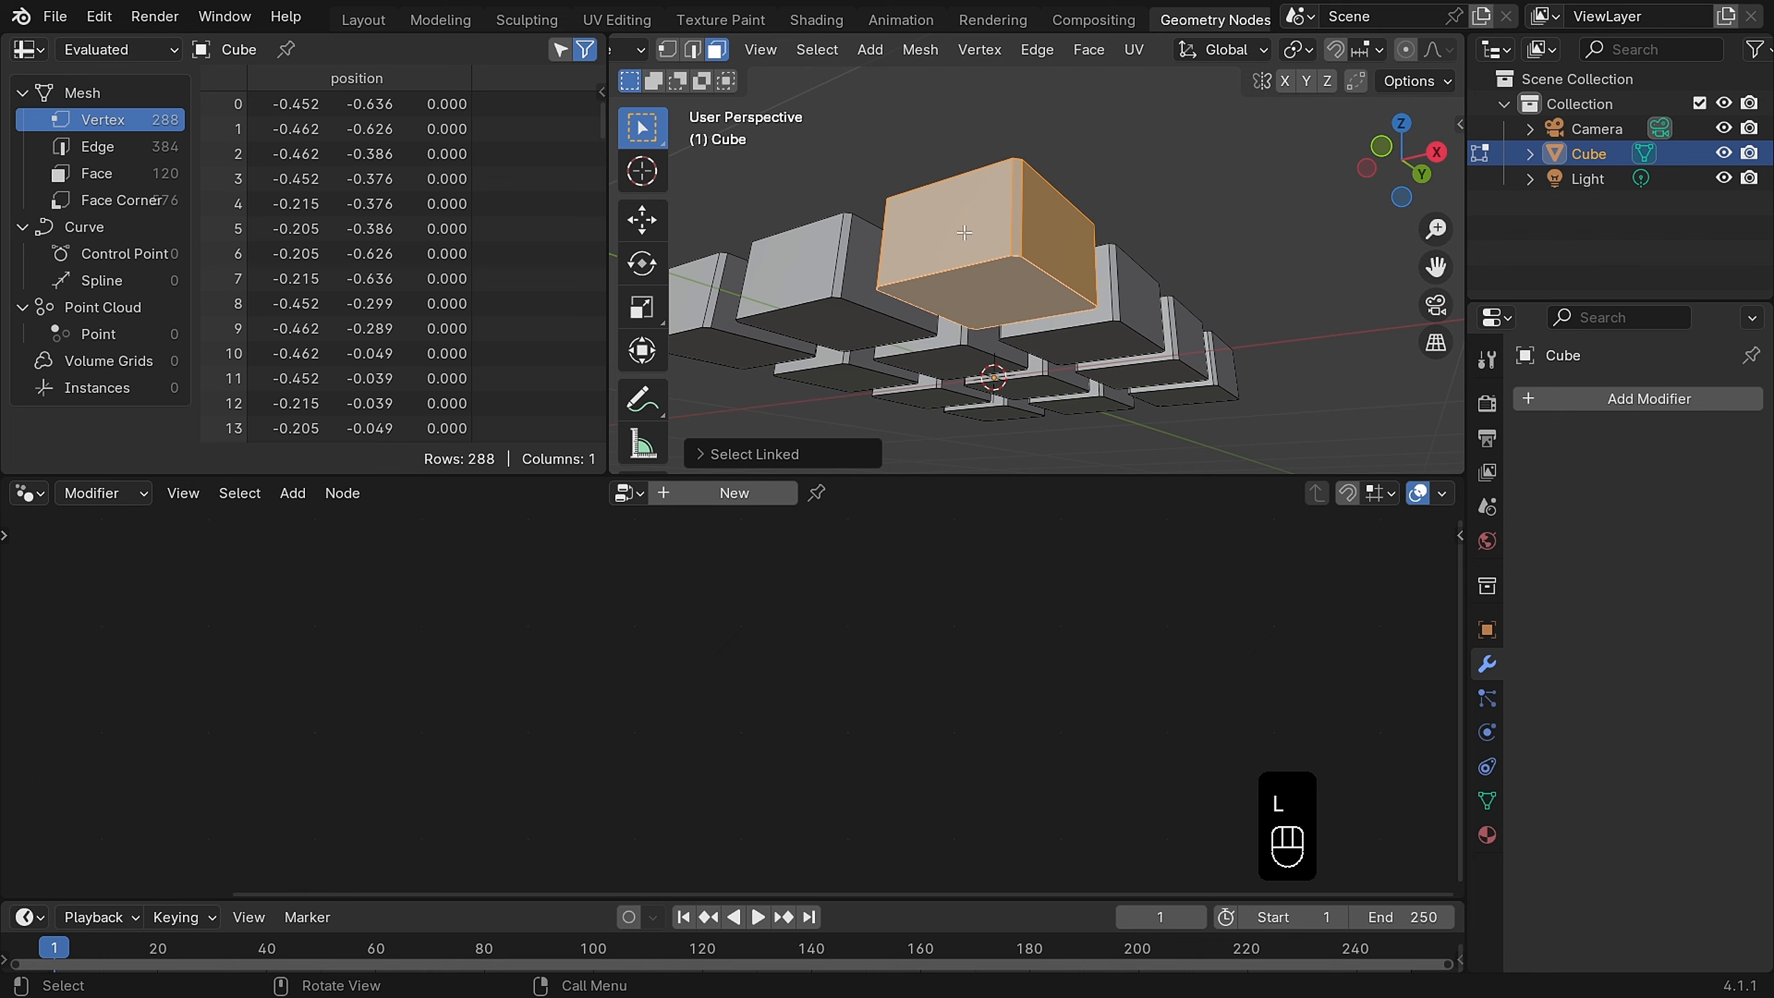
# Step: Select the linked faces of the nearest block's bottom, leave Edit Mode, and undo back to before the modifier was applied
pyautogui.click(996, 287)
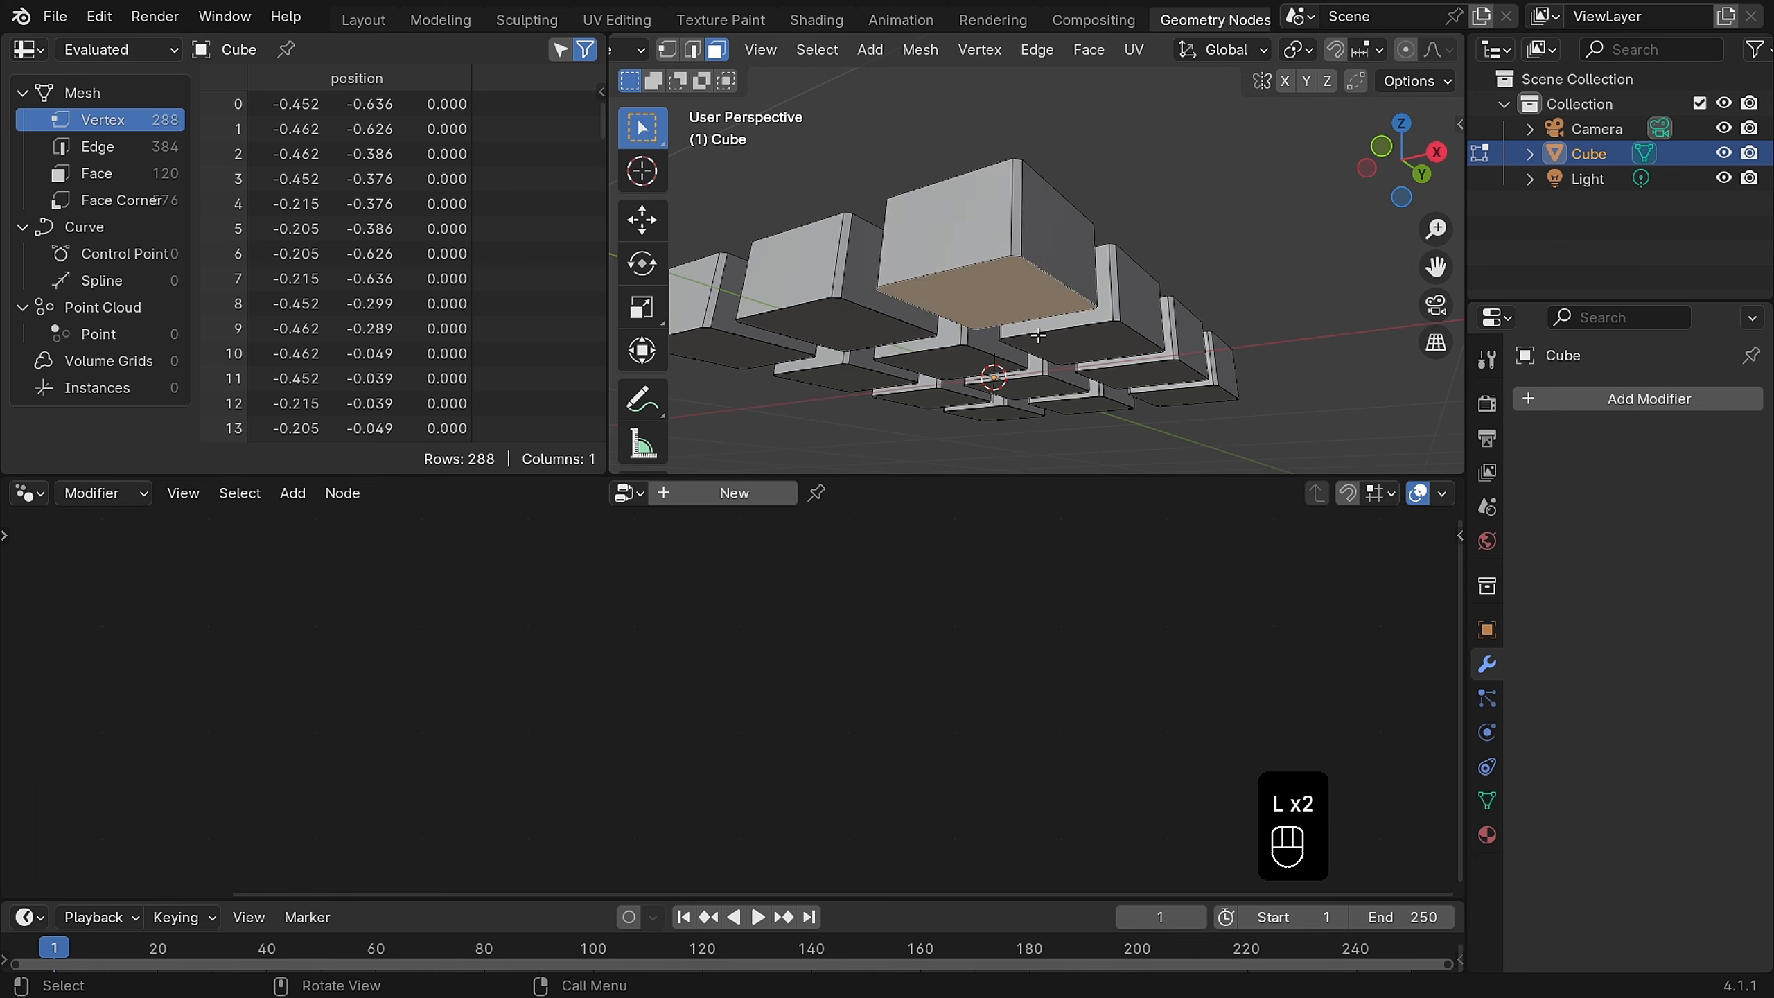
pyautogui.press('Tab')
pyautogui.hotkey('ctrl', 'z')
pyautogui.hotkey('ctrl', 'z')
pyautogui.hotkey('ctrl', 'z')
pyautogui.hotkey('ctrl', 'z')
pyautogui.hotkey('ctrl', 'z')
pyautogui.hotkey('ctrl', 'z')
pyautogui.hotkey('ctrl', 'z')
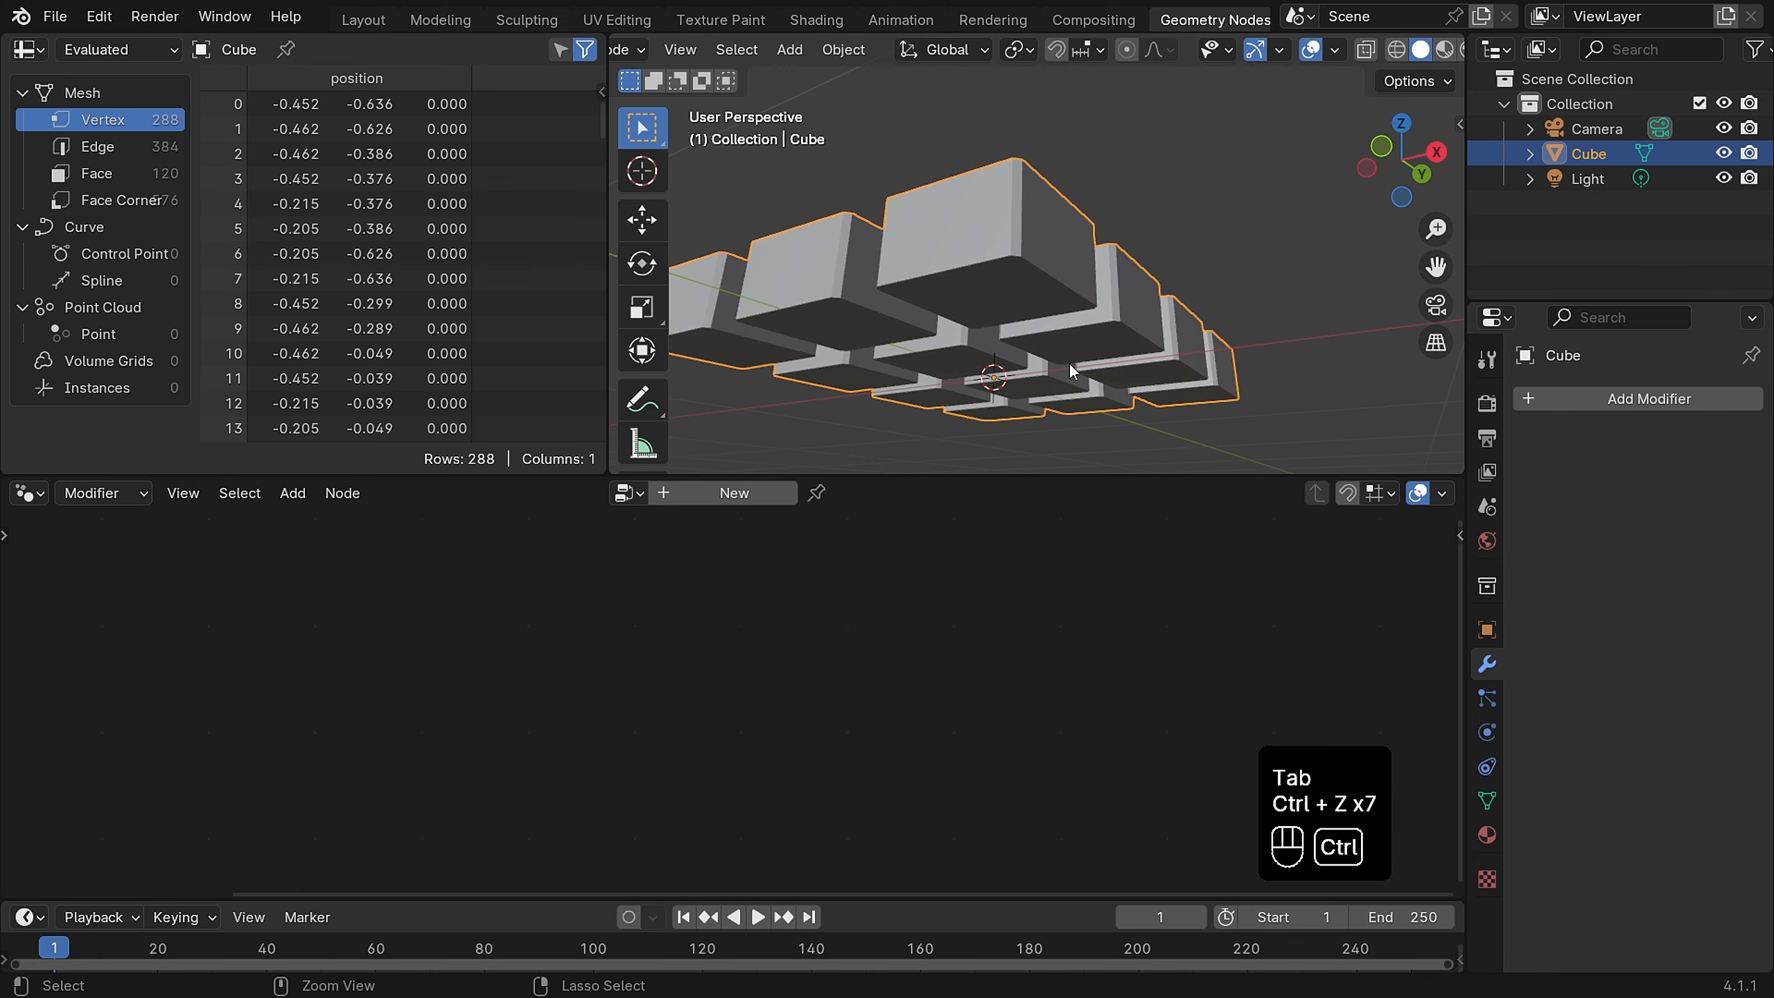
pyautogui.hotkey('ctrl', 'z')
# Step: Insert a Merge by Distance node between Join Geometry and Group Output
pyautogui.scroll(4, 1117, 560)
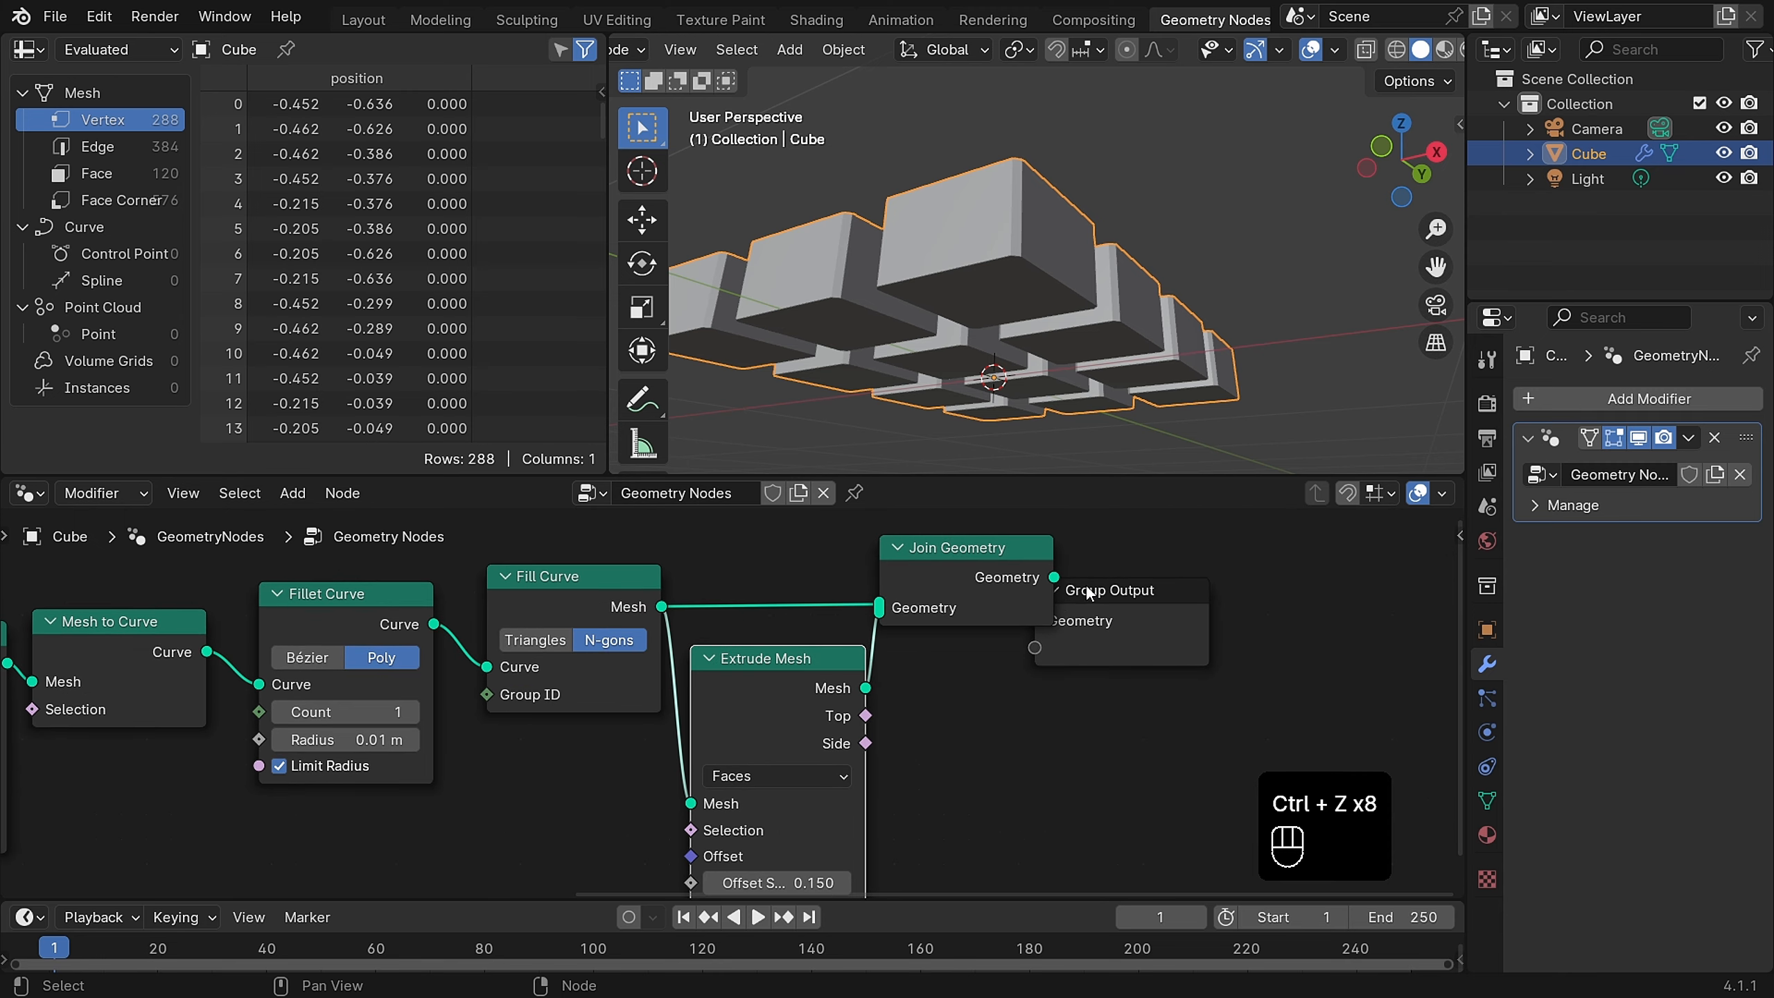
pyautogui.moveTo(1089, 592); pyautogui.dragTo(1257, 592)
pyautogui.hotkey('shift', 'a')
pyautogui.write('merge by')
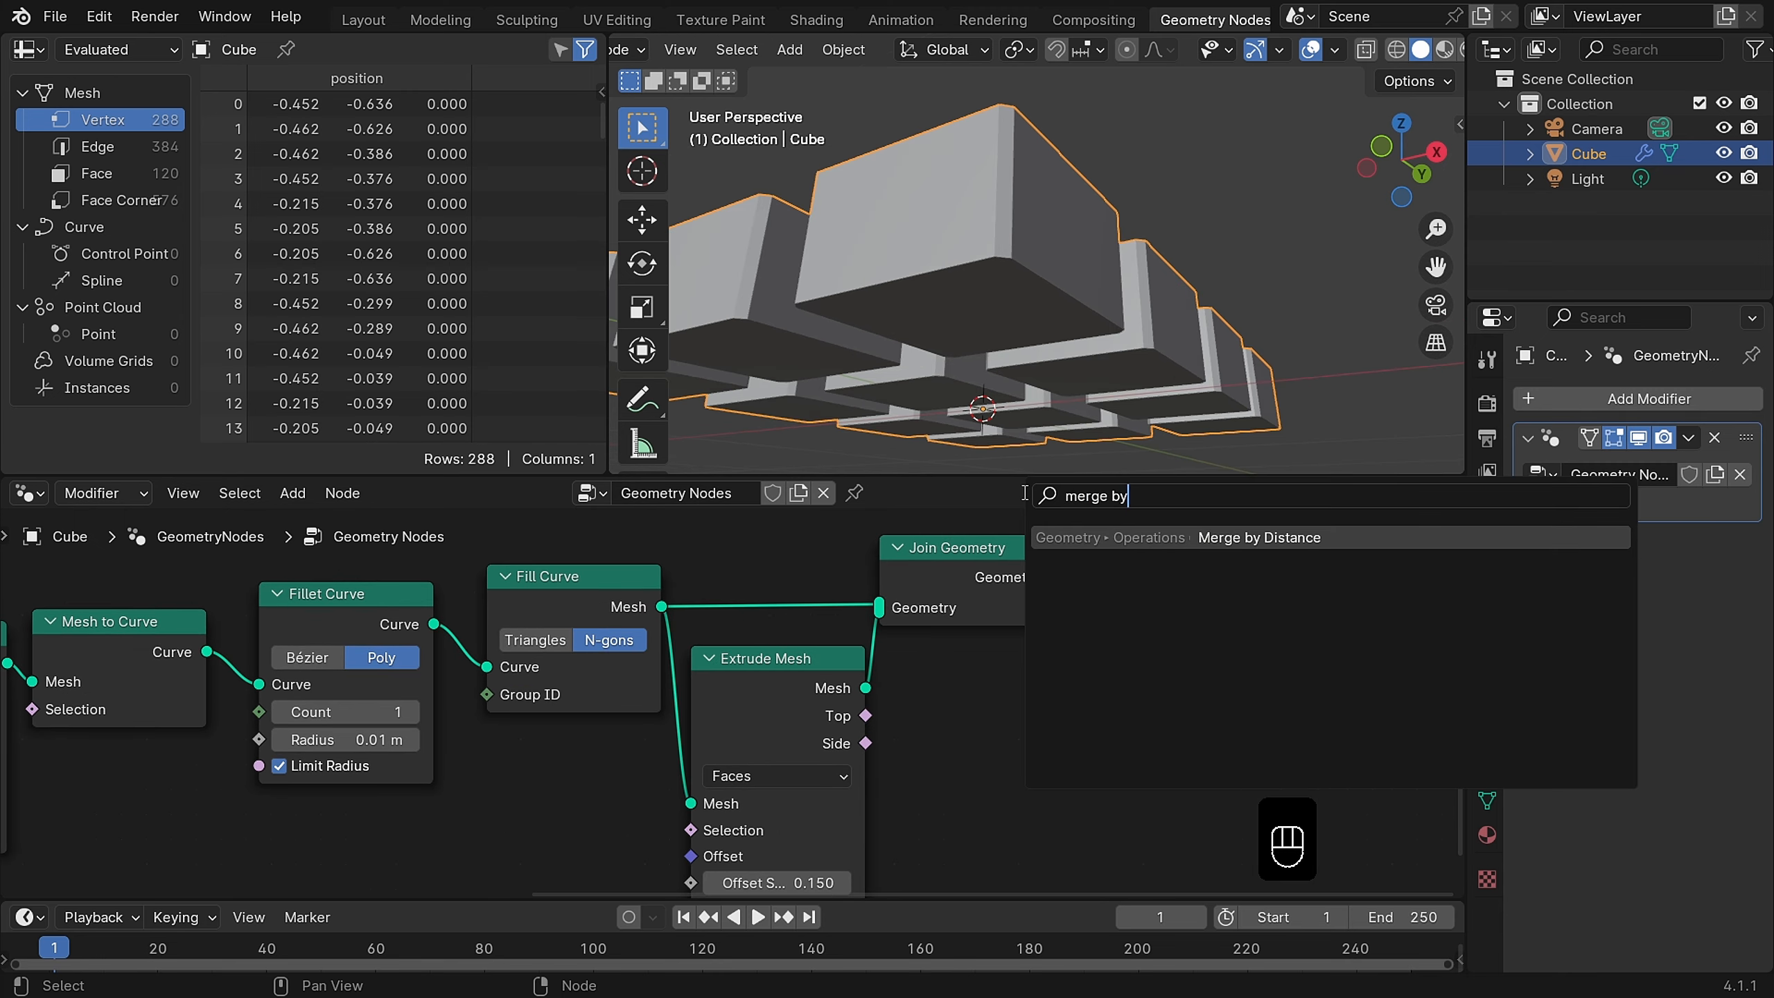
pyautogui.press('Return')
pyautogui.click(1240, 629)
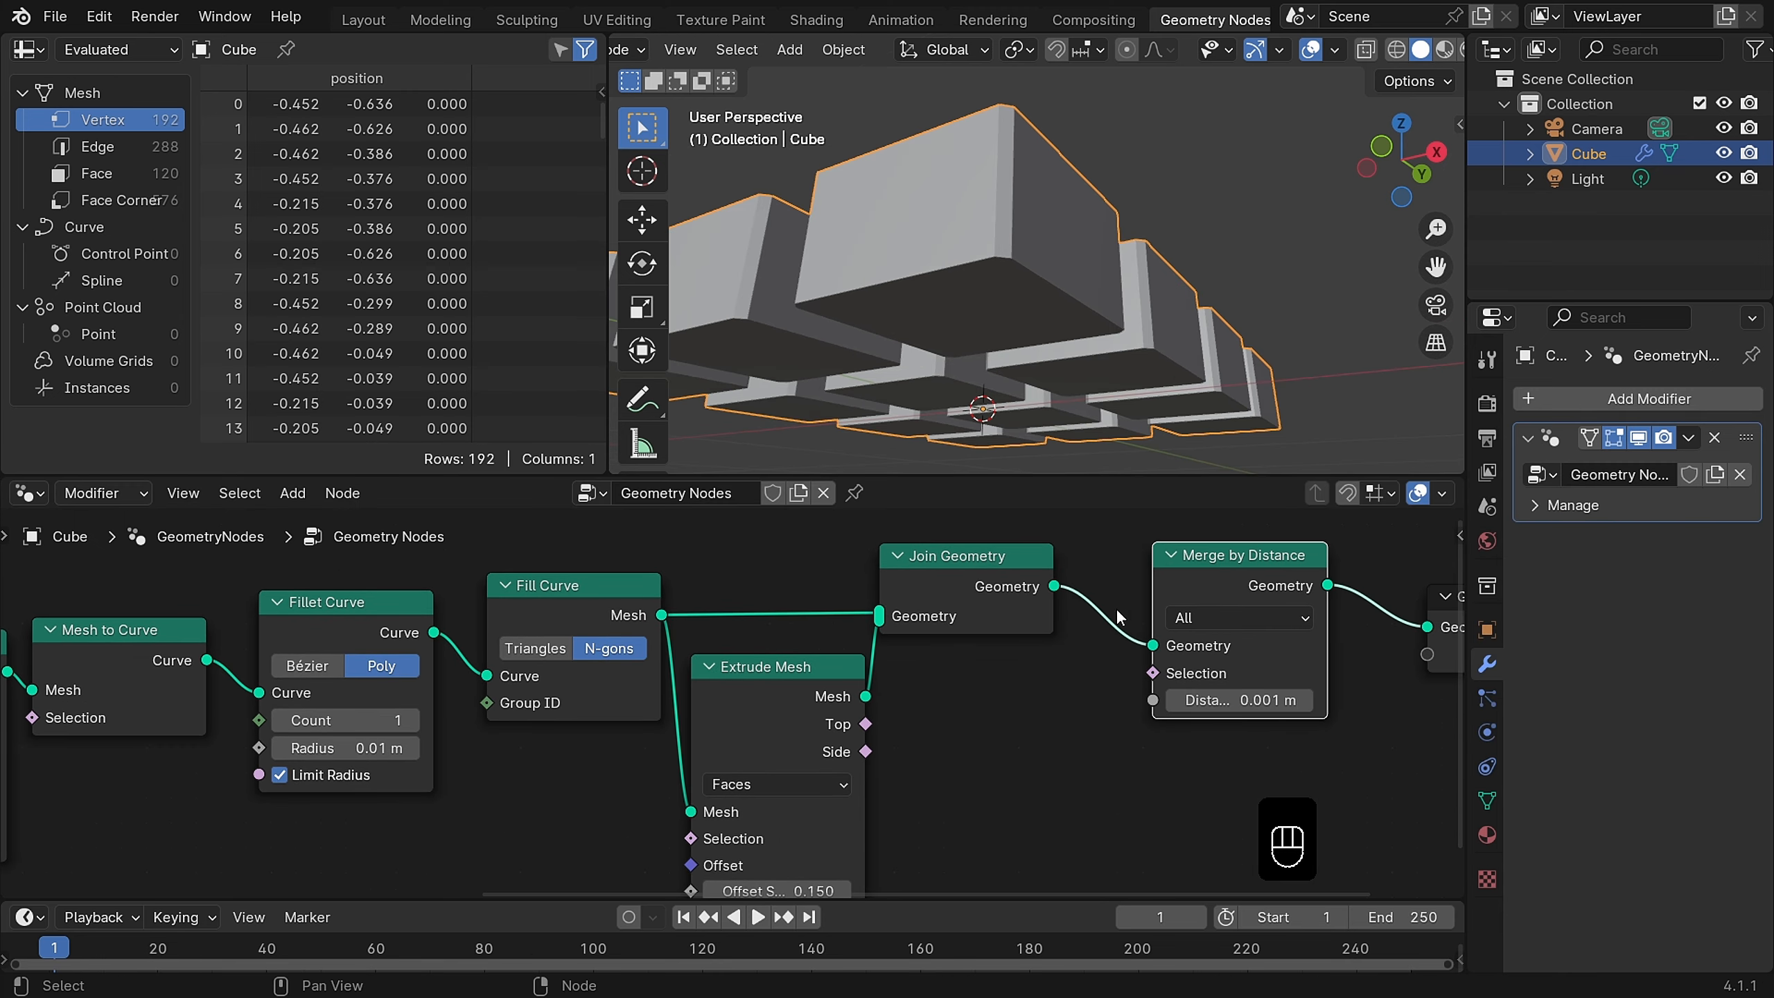
# Step: Apply the Cube's Geometry Nodes modifier with the Merge by Distance node included and enter Edit Mode
pyautogui.moveTo(971, 335); pyautogui.dragTo(939, 302, button='middle')
pyautogui.scroll(-3, 1053, 262)
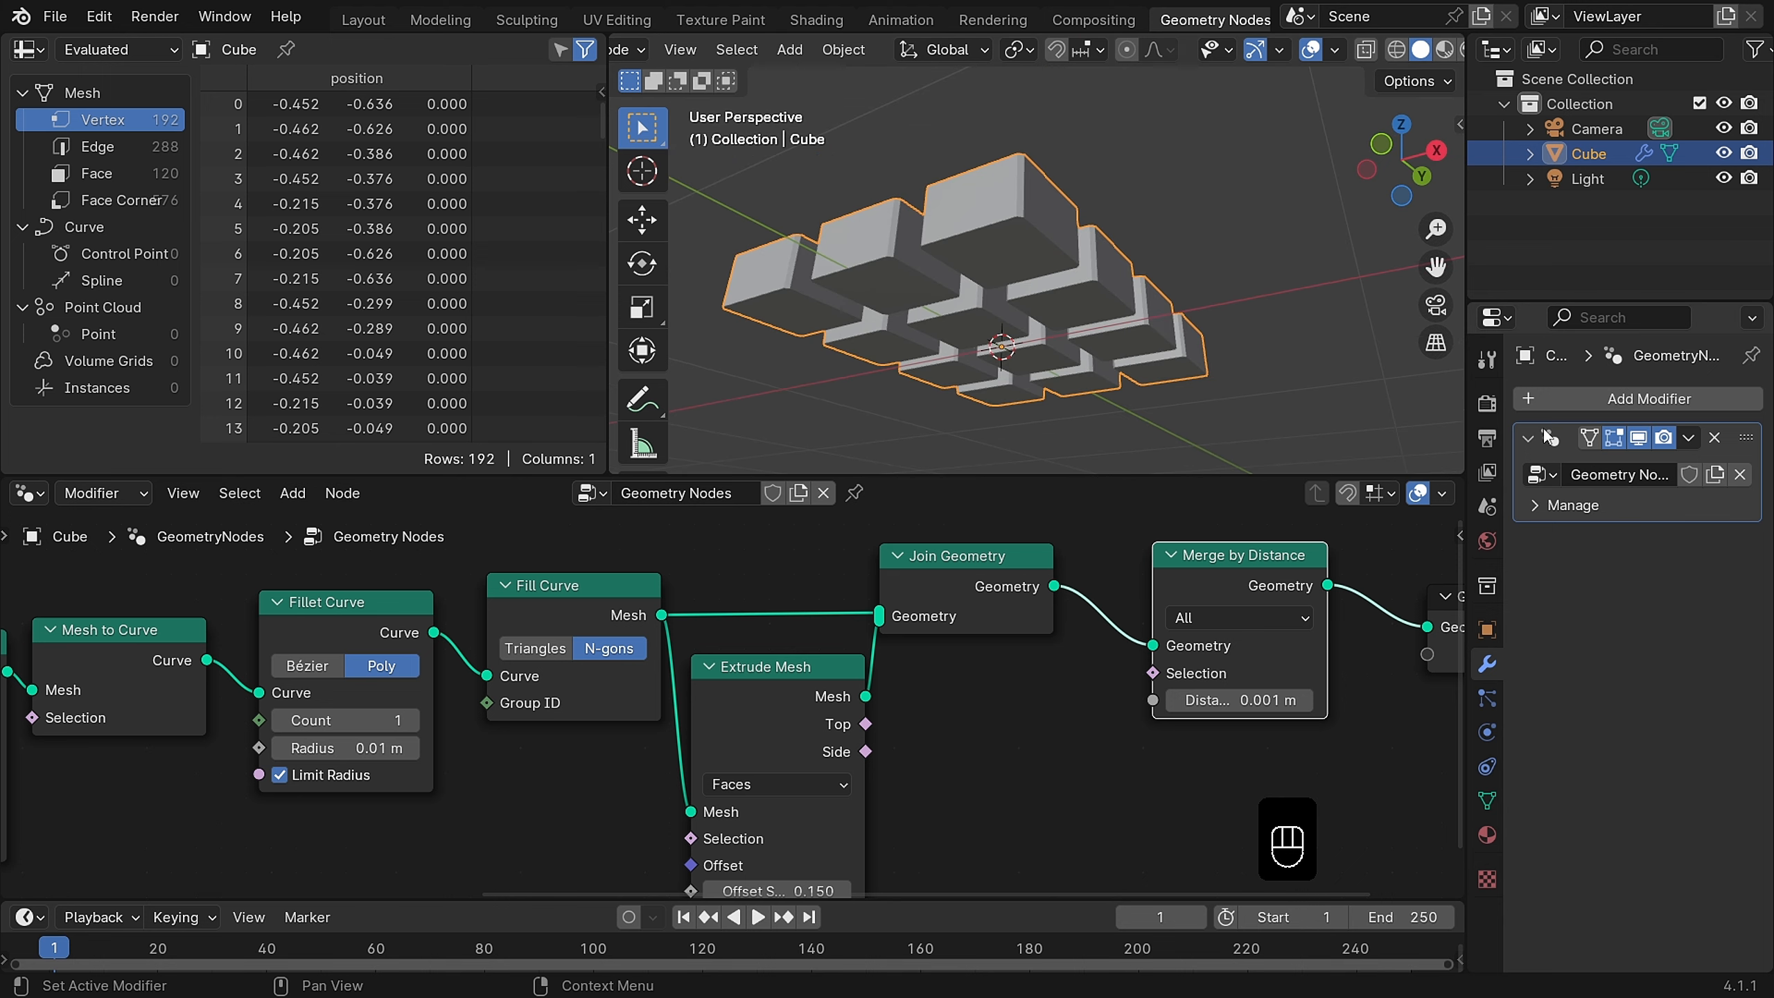
pyautogui.click(1688, 438)
pyautogui.click(1650, 465)
pyautogui.moveTo(1086, 322); pyautogui.dragTo(1073, 343, button='middle')
pyautogui.press('Tab')
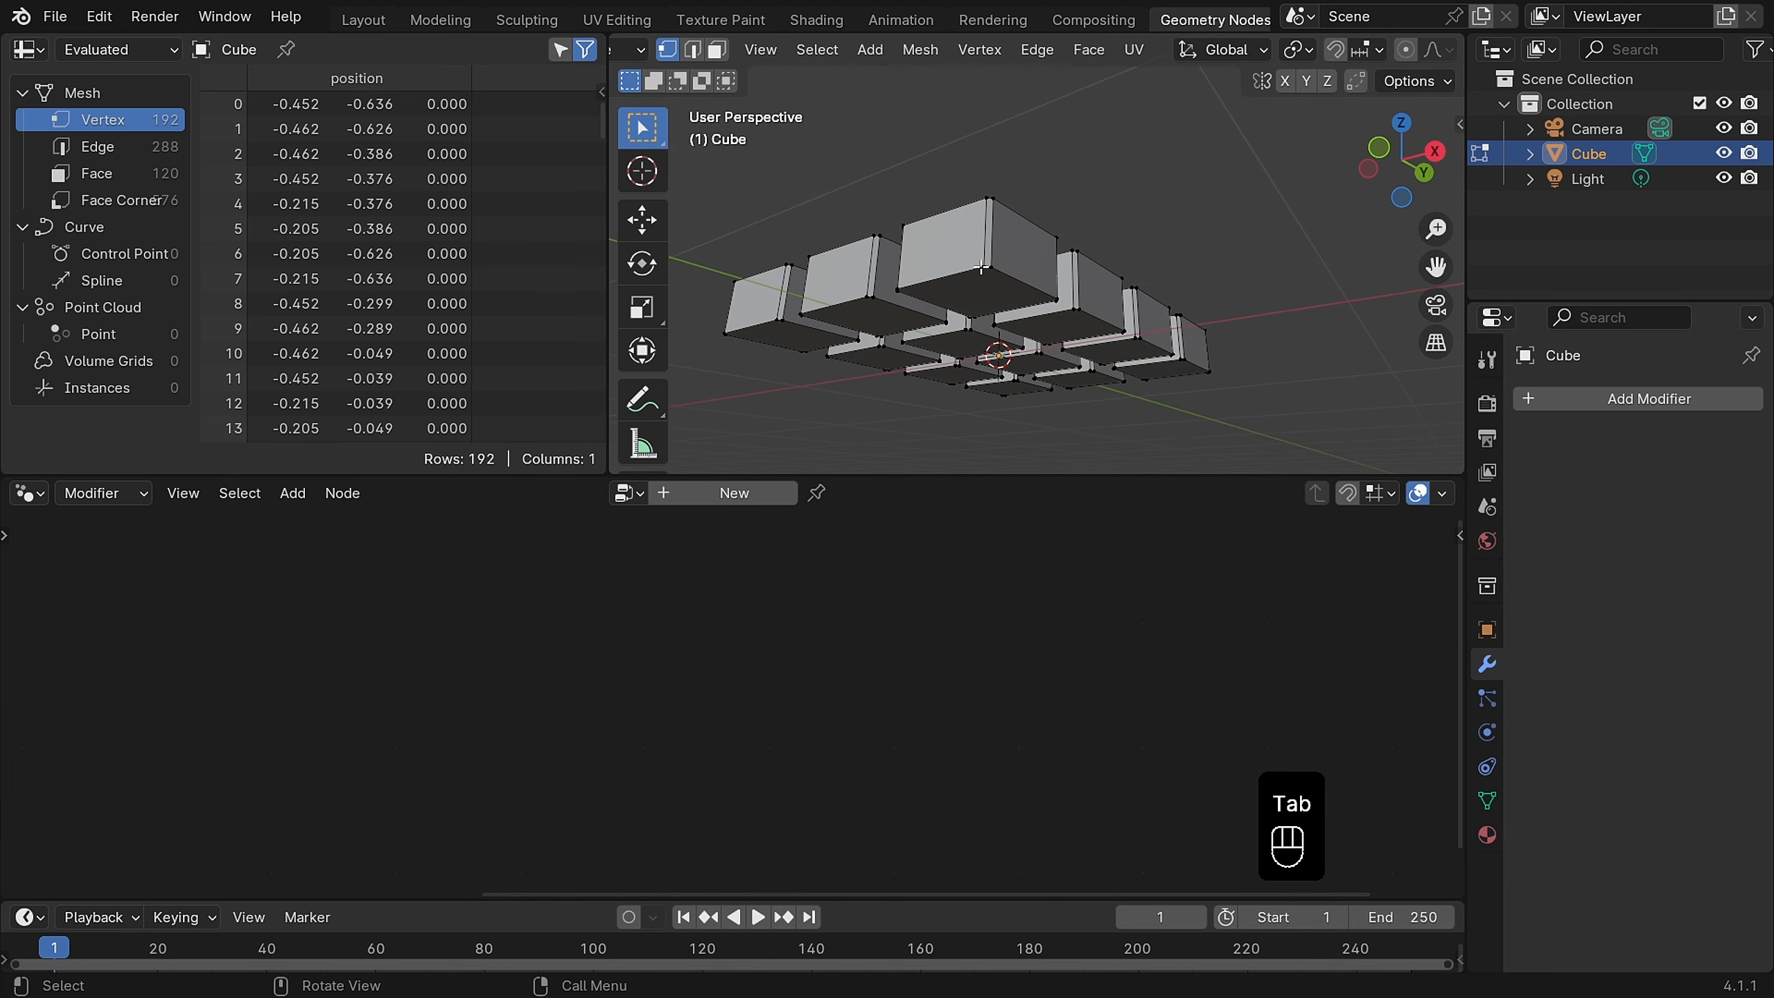
# Step: Select the nearest block's linked geometry and check with cancelled moves that its bottom stays attached
pyautogui.press('l')
pyautogui.press('g')
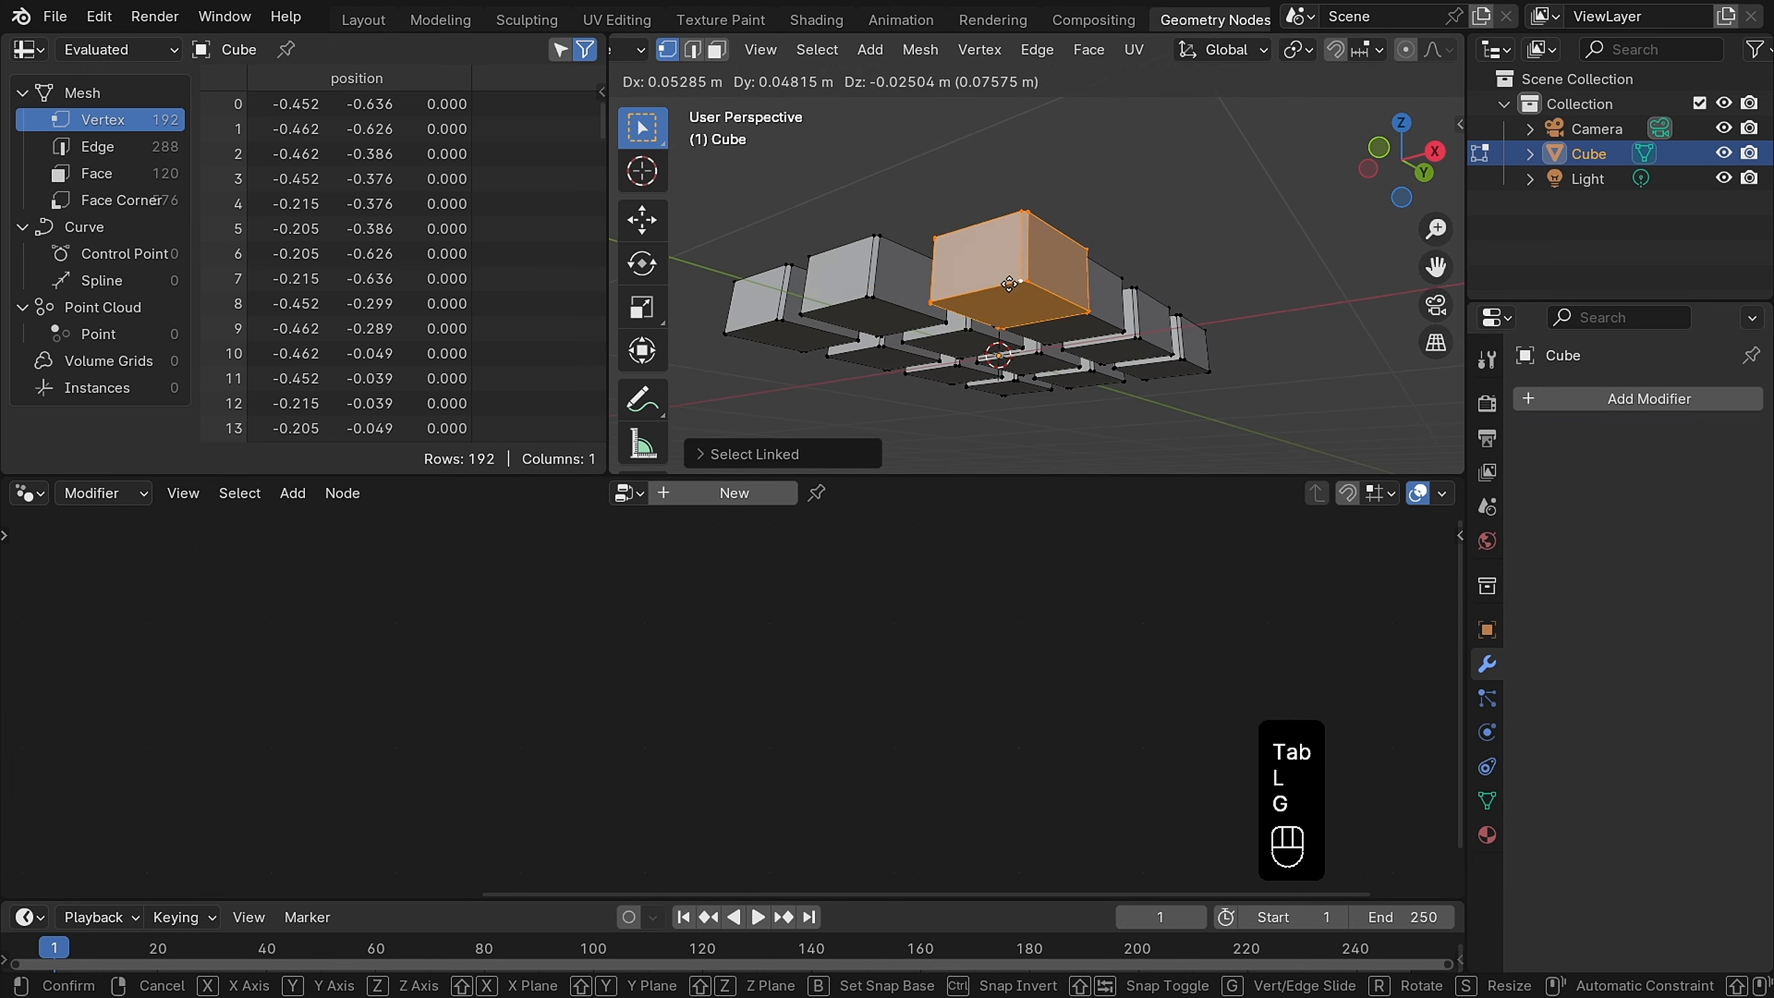
pyautogui.rightClick(986, 277)
pyautogui.moveTo(965, 278); pyautogui.dragTo(938, 378, button='middle')
pyautogui.press('g')
pyautogui.rightClick(1032, 281)
# Step: Undo the selection and the applied modifier to restore the editable Geometry Nodes tree
pyautogui.hotkey('ctrl', 'z')
pyautogui.hotkey('ctrl', 'z')
pyautogui.hotkey('ctrl', 'z')
pyautogui.hotkey('ctrl', 'z')
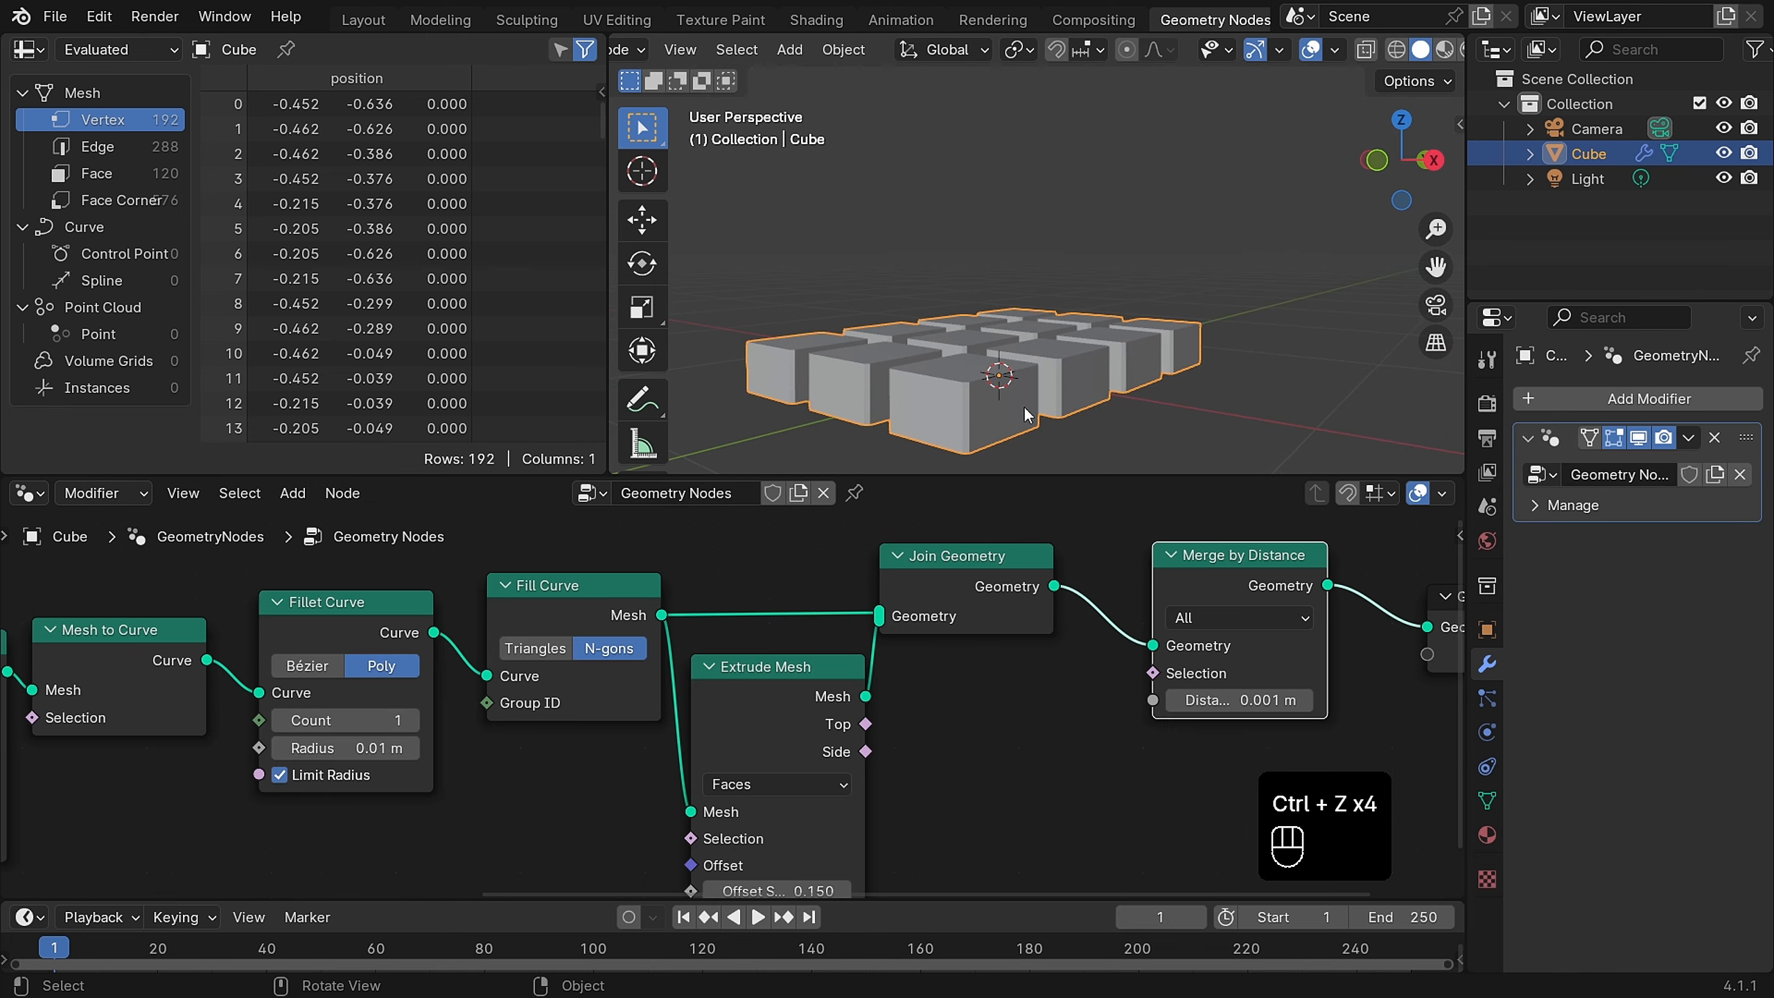
# Step: Add a Noise Texture node and connect its Color output to the Extrude Mesh Offset
pyautogui.moveTo(1228, 565); pyautogui.dragTo(1230, 548)
pyautogui.scroll(-2, 740, 720)
pyautogui.moveTo(744, 377); pyautogui.dragTo(778, 393, button='middle')
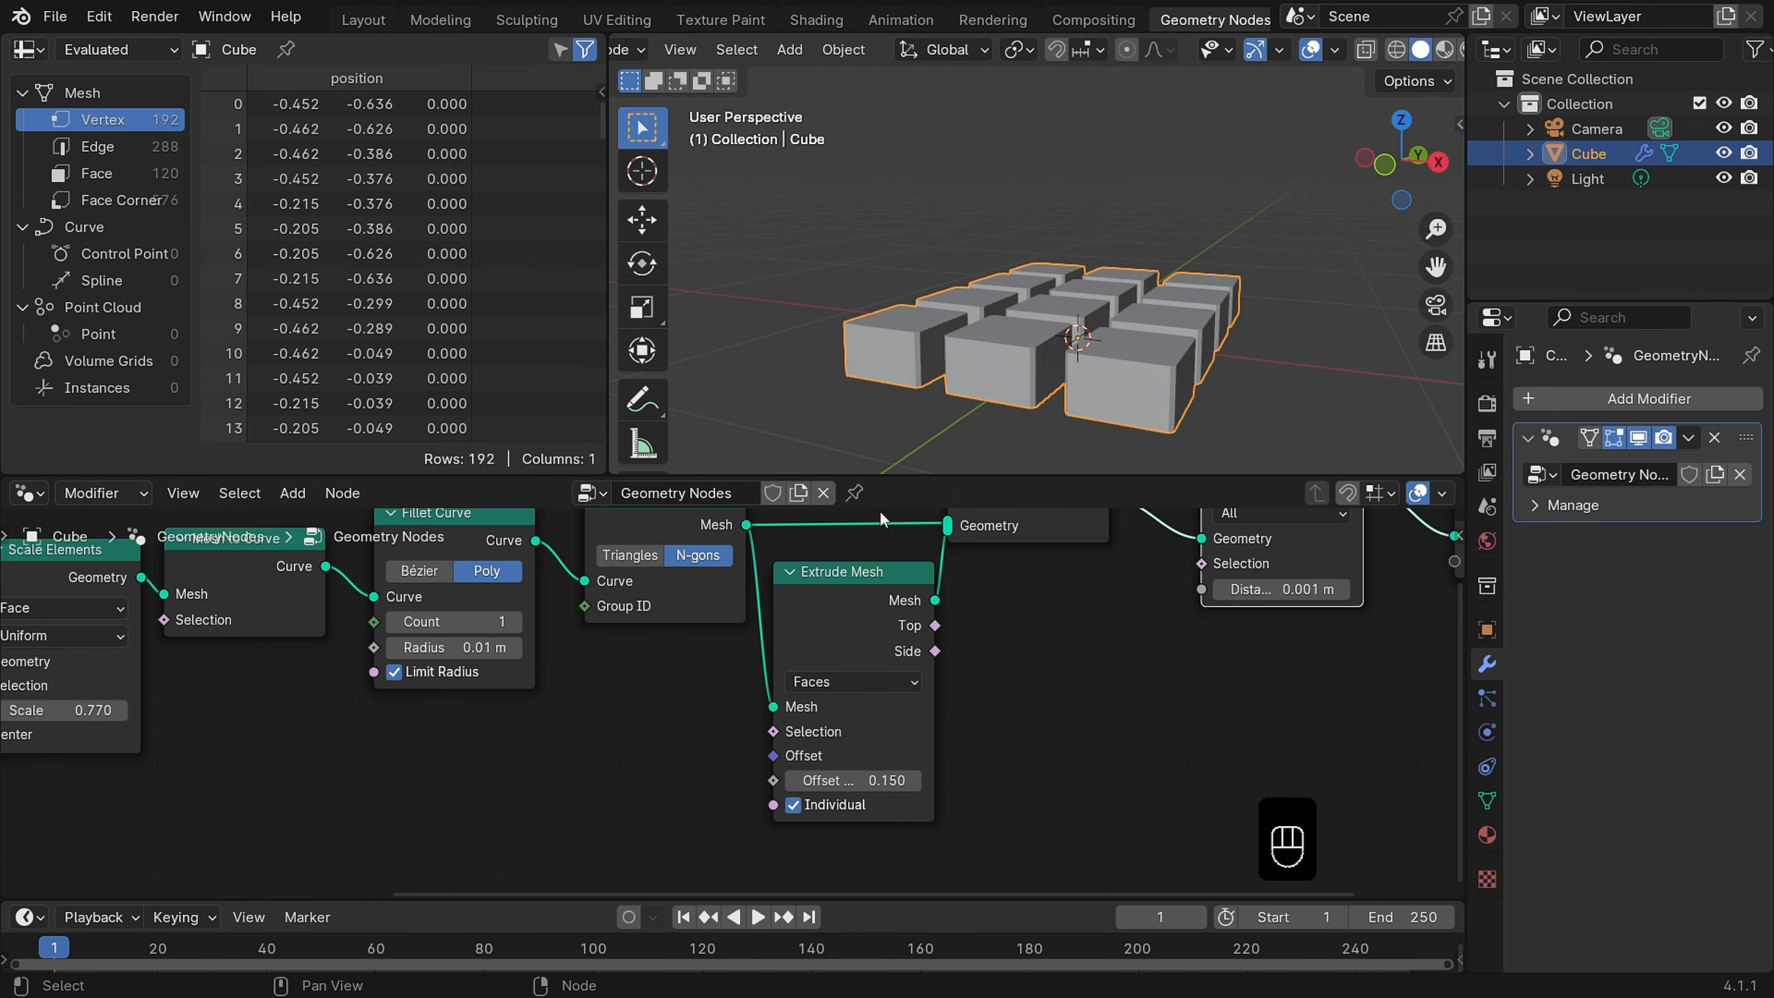
pyautogui.moveTo(999, 420); pyautogui.dragTo(1002, 382, button='middle')
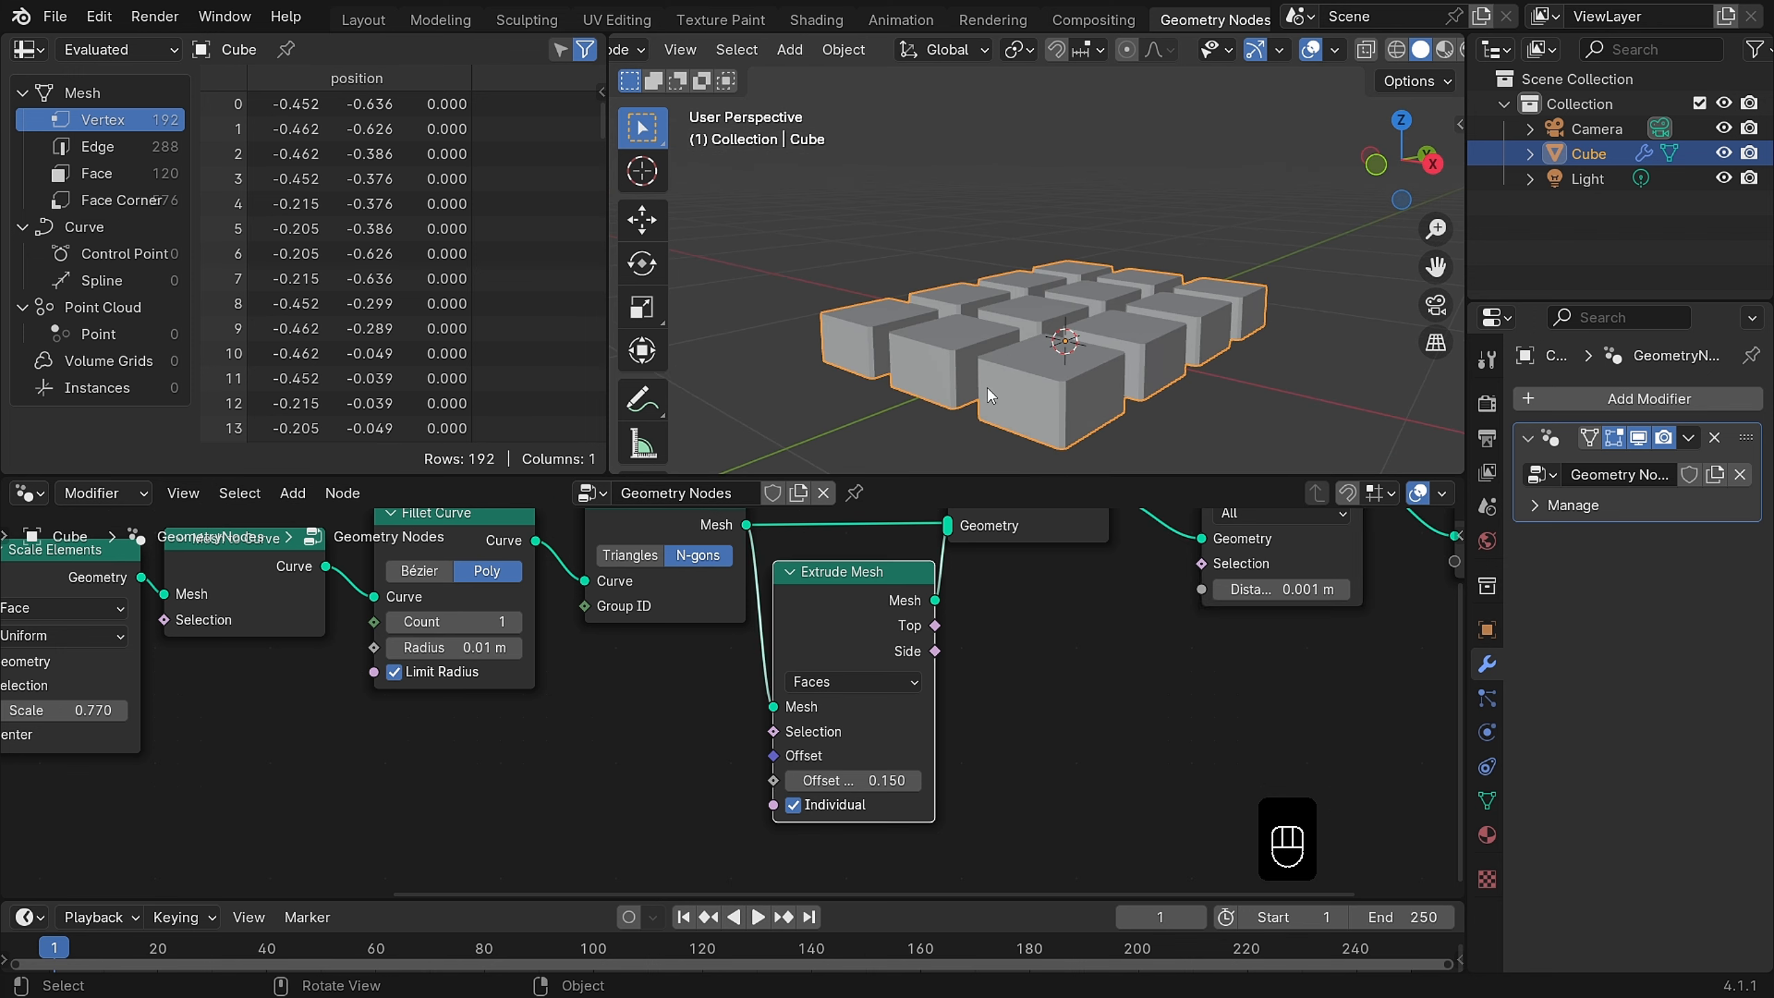
pyautogui.scroll(1, 768, 560)
pyautogui.hotkey('shift', 'a')
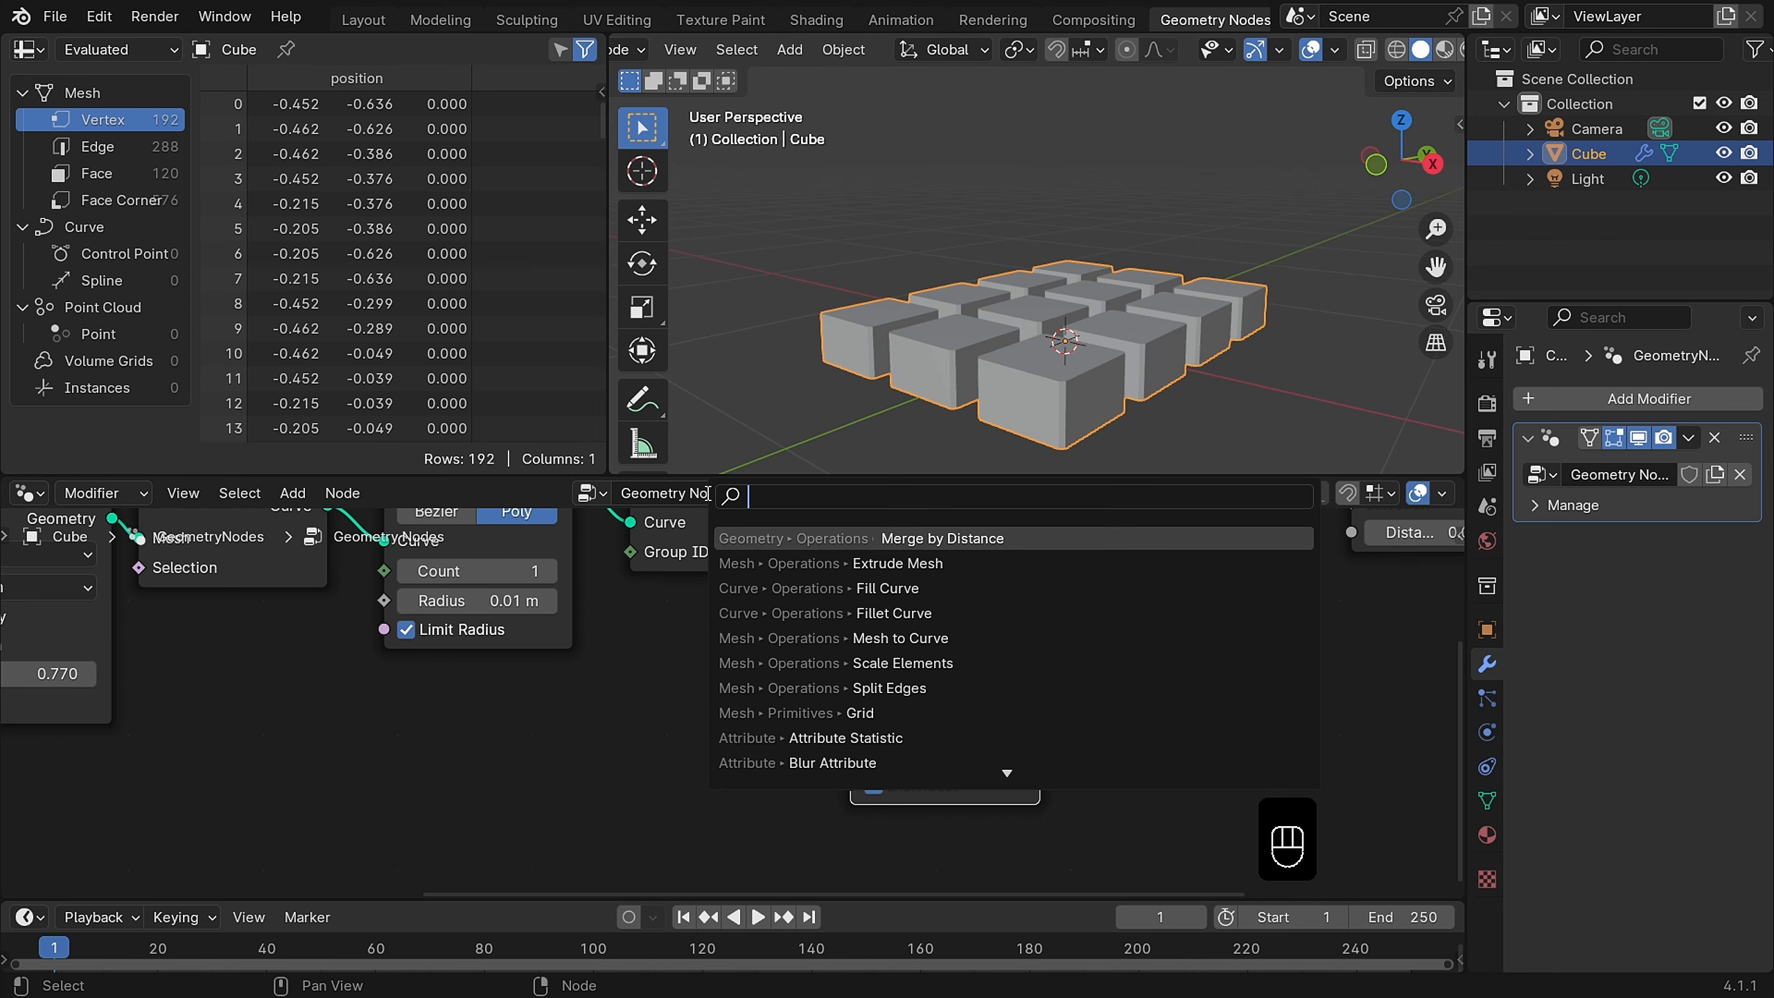
pyautogui.write('noise')
pyautogui.press('Return')
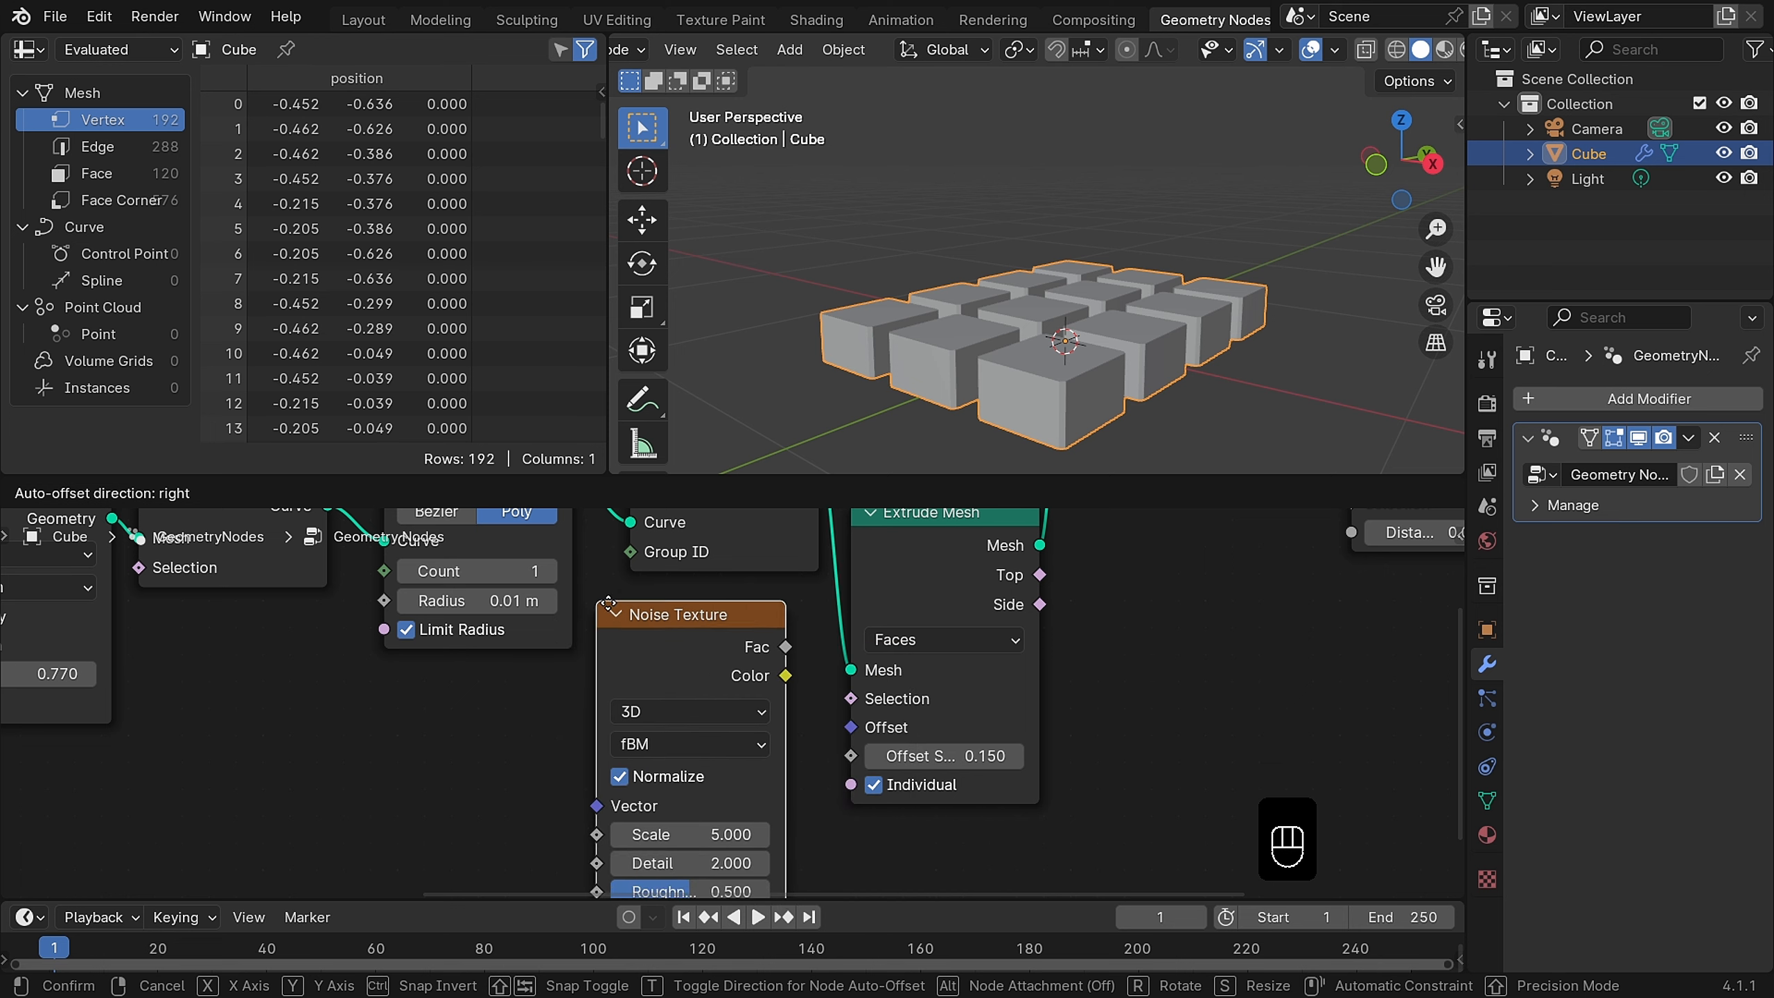
pyautogui.click(596, 612)
pyautogui.moveTo(773, 686); pyautogui.dragTo(851, 727)
# Step: Play the animation briefly, stop it, and switch the Noise Texture to 4D
pyautogui.press('space')
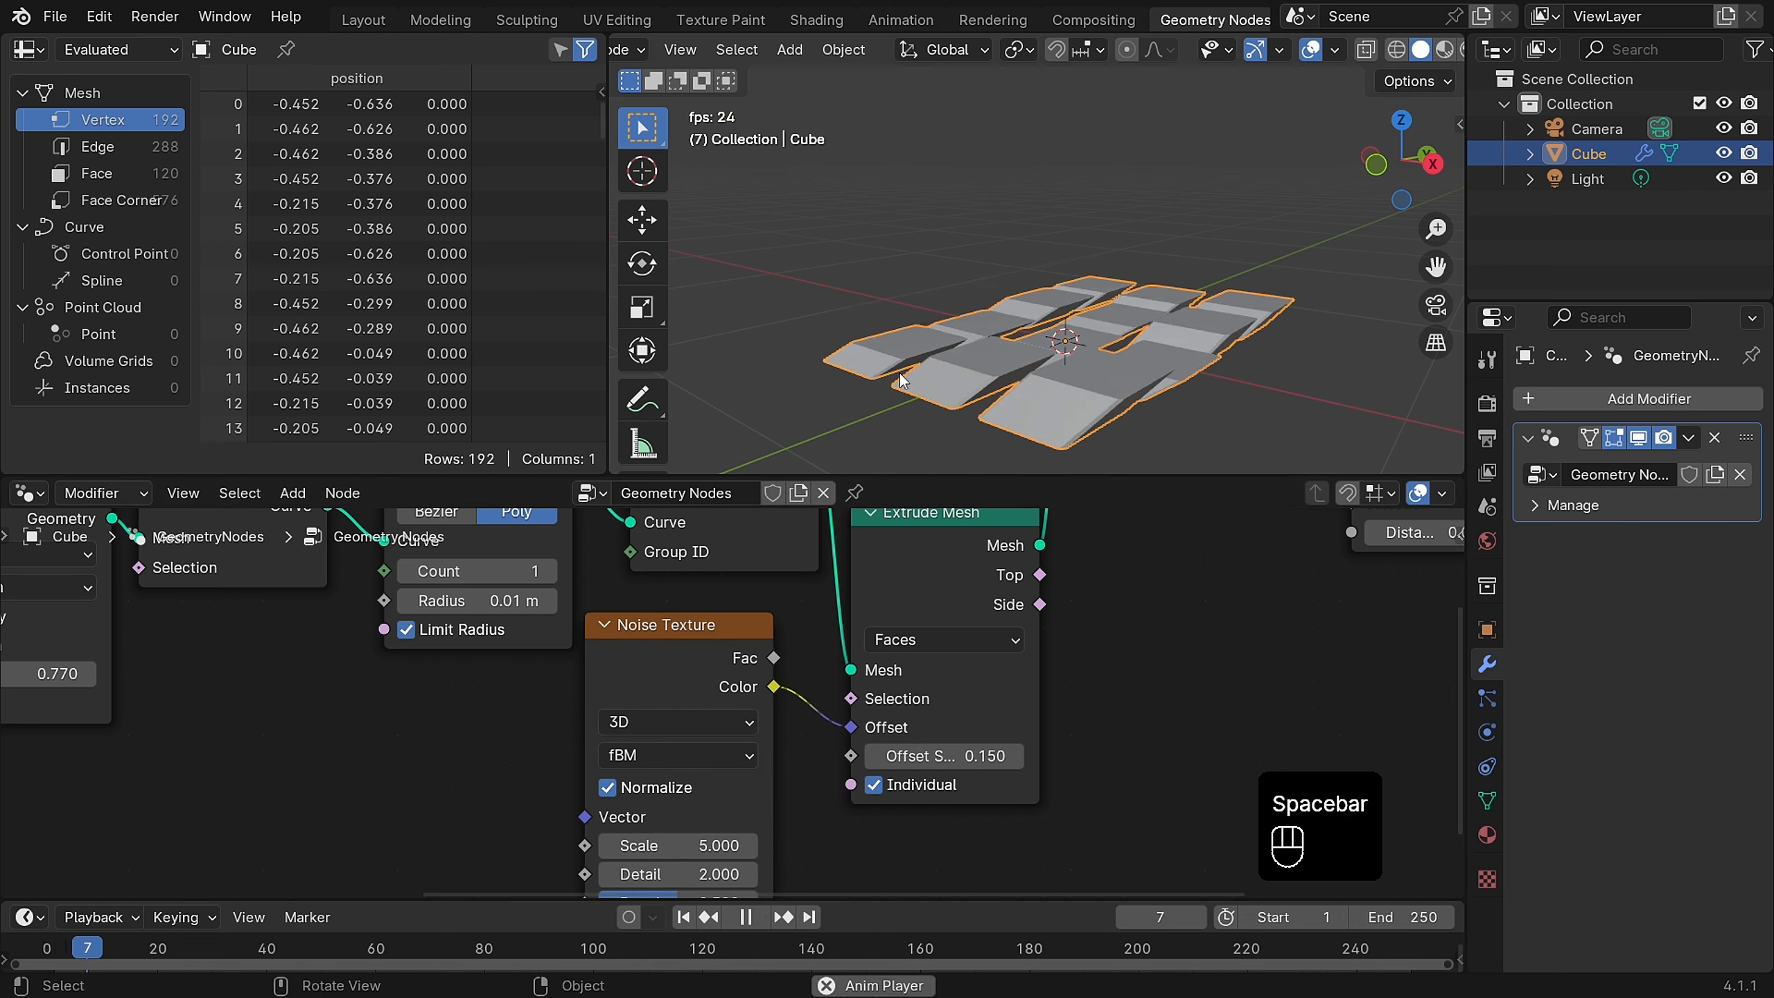
pyautogui.press('space')
pyautogui.click(626, 724)
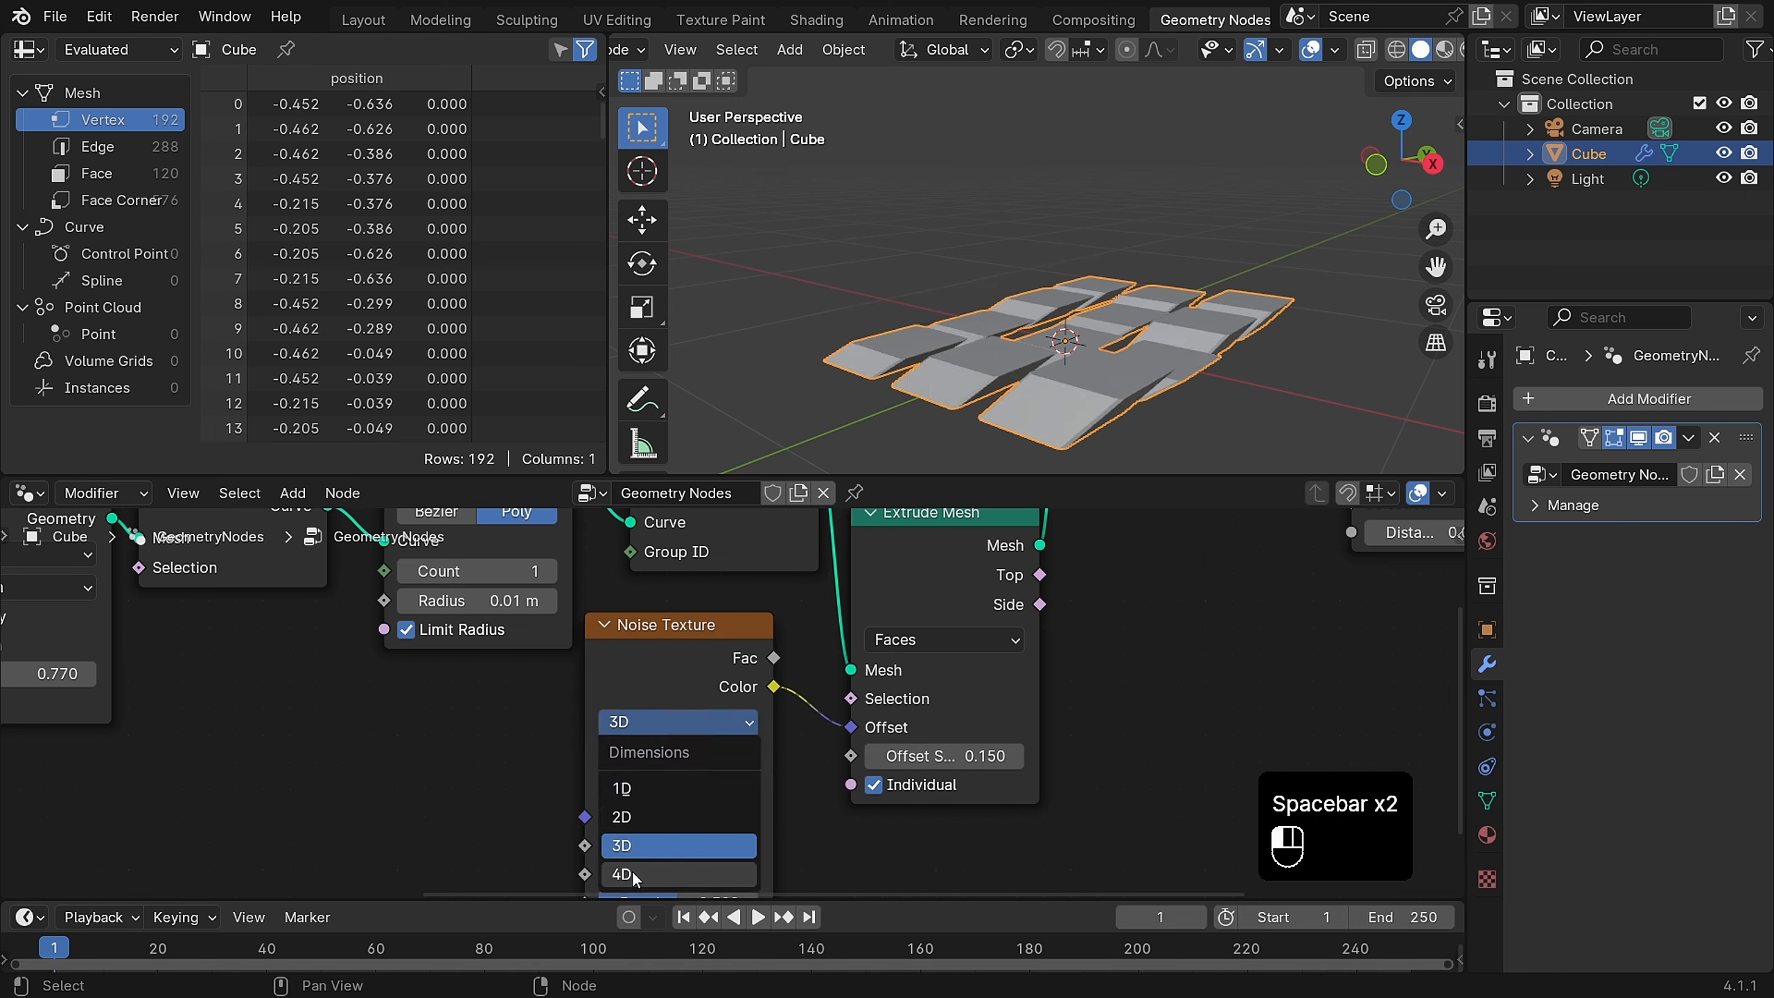
pyautogui.click(634, 876)
pyautogui.moveTo(602, 711); pyautogui.dragTo(630, 595, button='middle')
pyautogui.scroll(-2, 632, 657)
pyautogui.moveTo(916, 397); pyautogui.dragTo(1040, 375, button='middle')
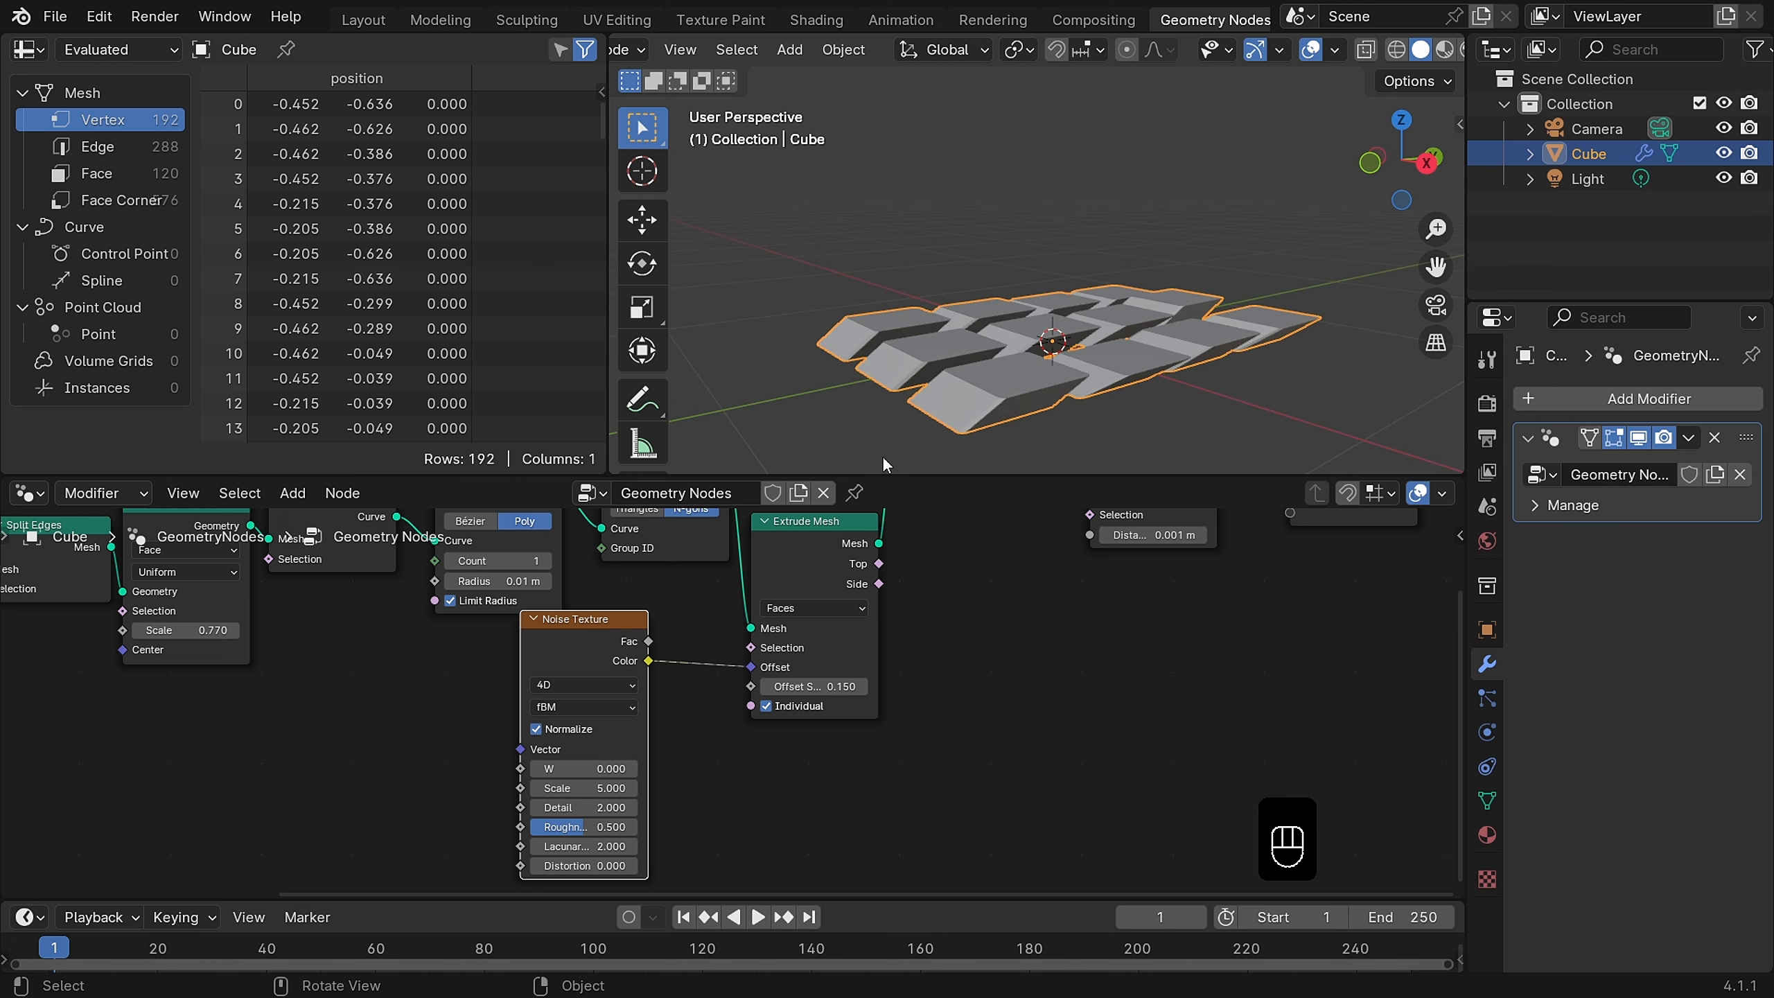
# Step: Route only the noise color's Z component into the Extrude Mesh Offset through Separate XYZ and Combine XYZ, and set W to -0.100
pyautogui.hotkey('shift', 'a')
pyautogui.write('separate')
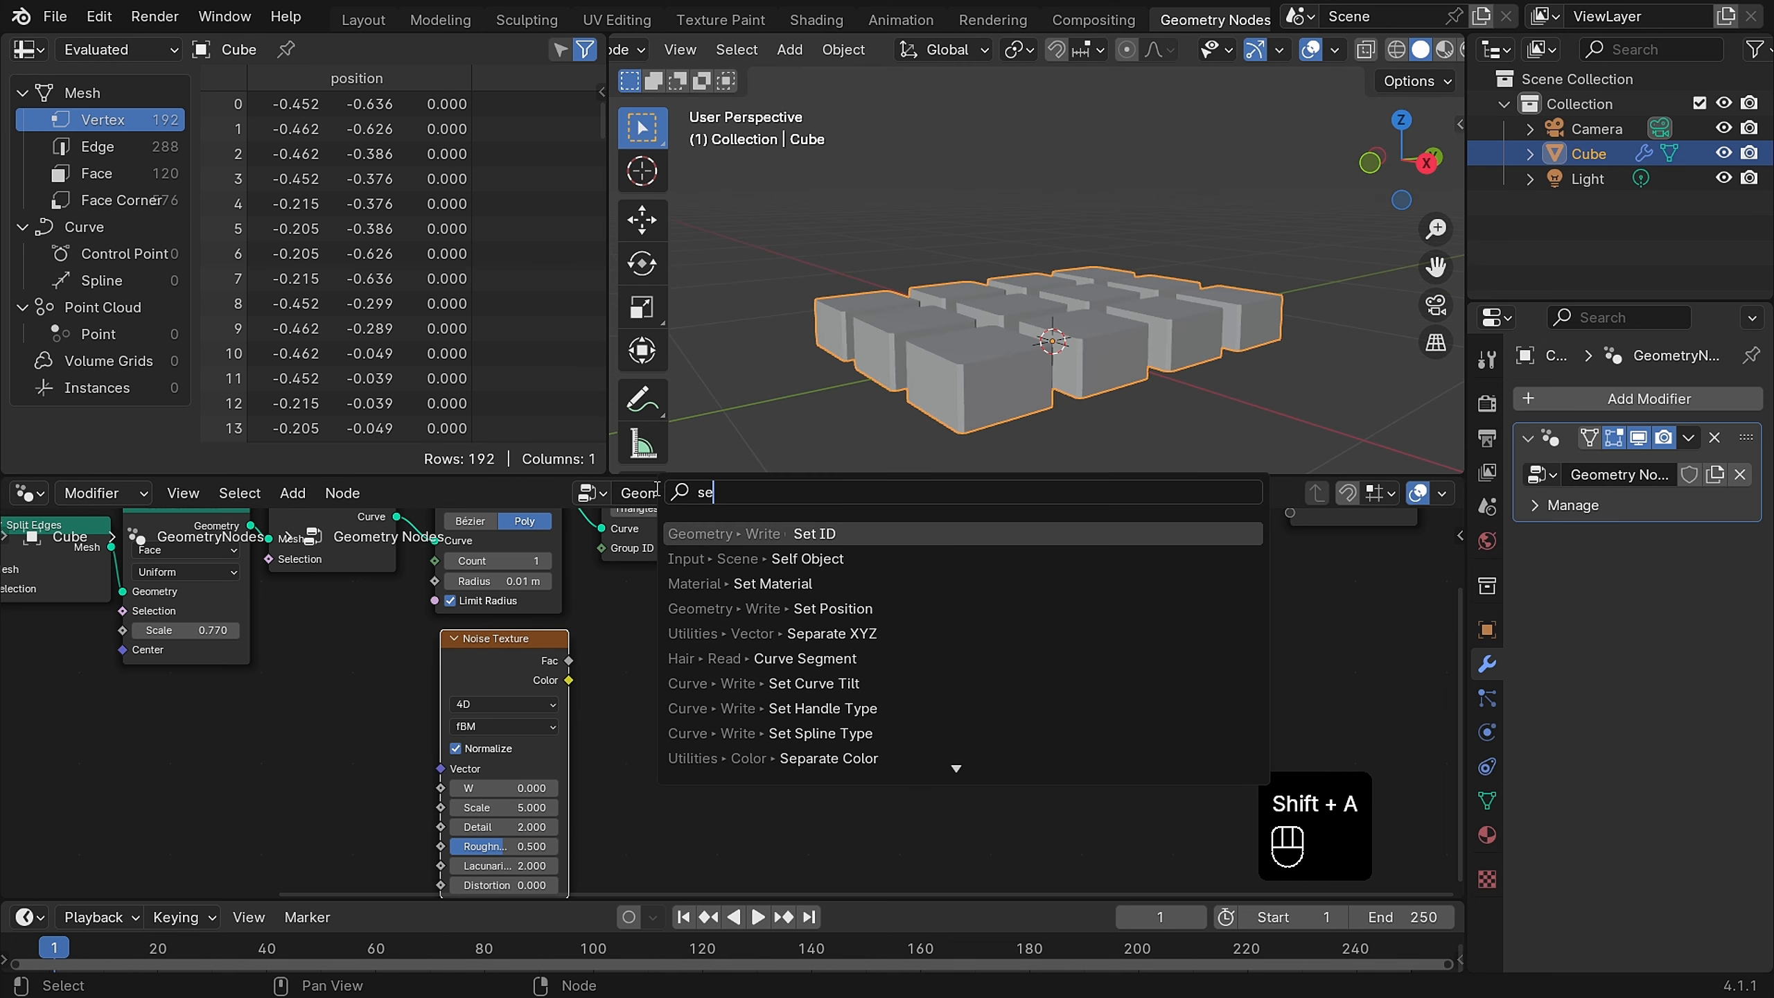
pyautogui.hotkey('shift', 'a')
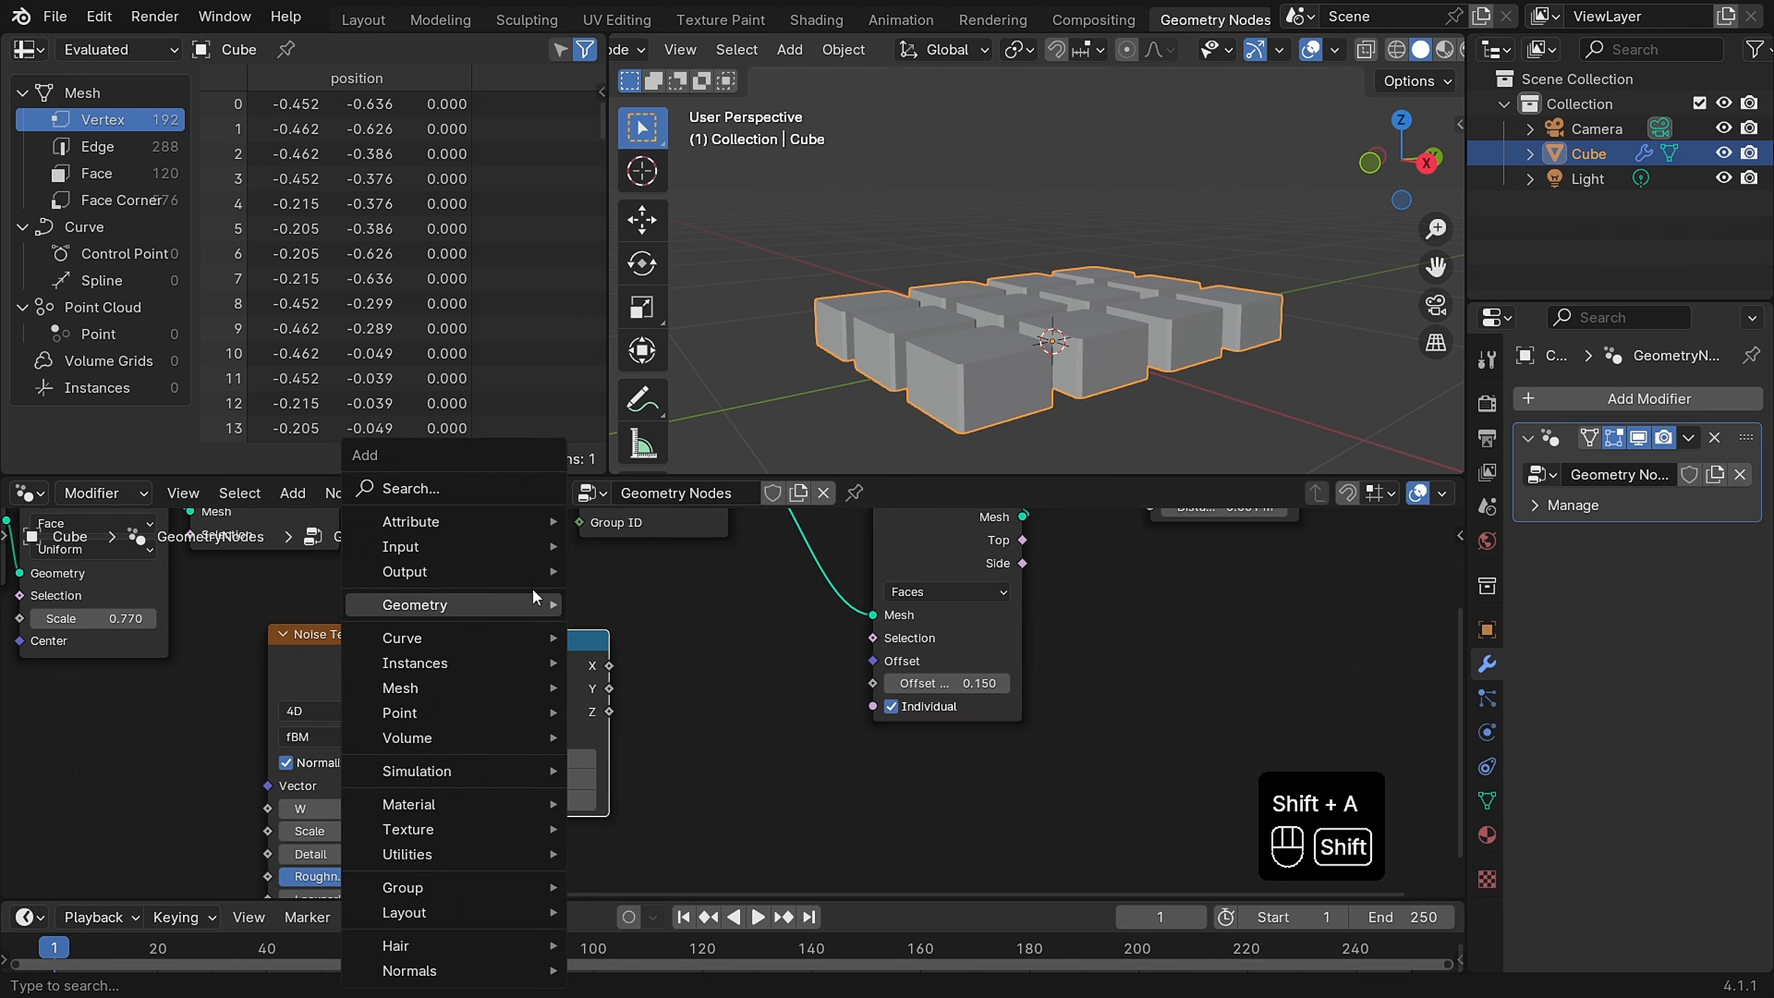
pyautogui.click(492, 496)
pyautogui.write('combine')
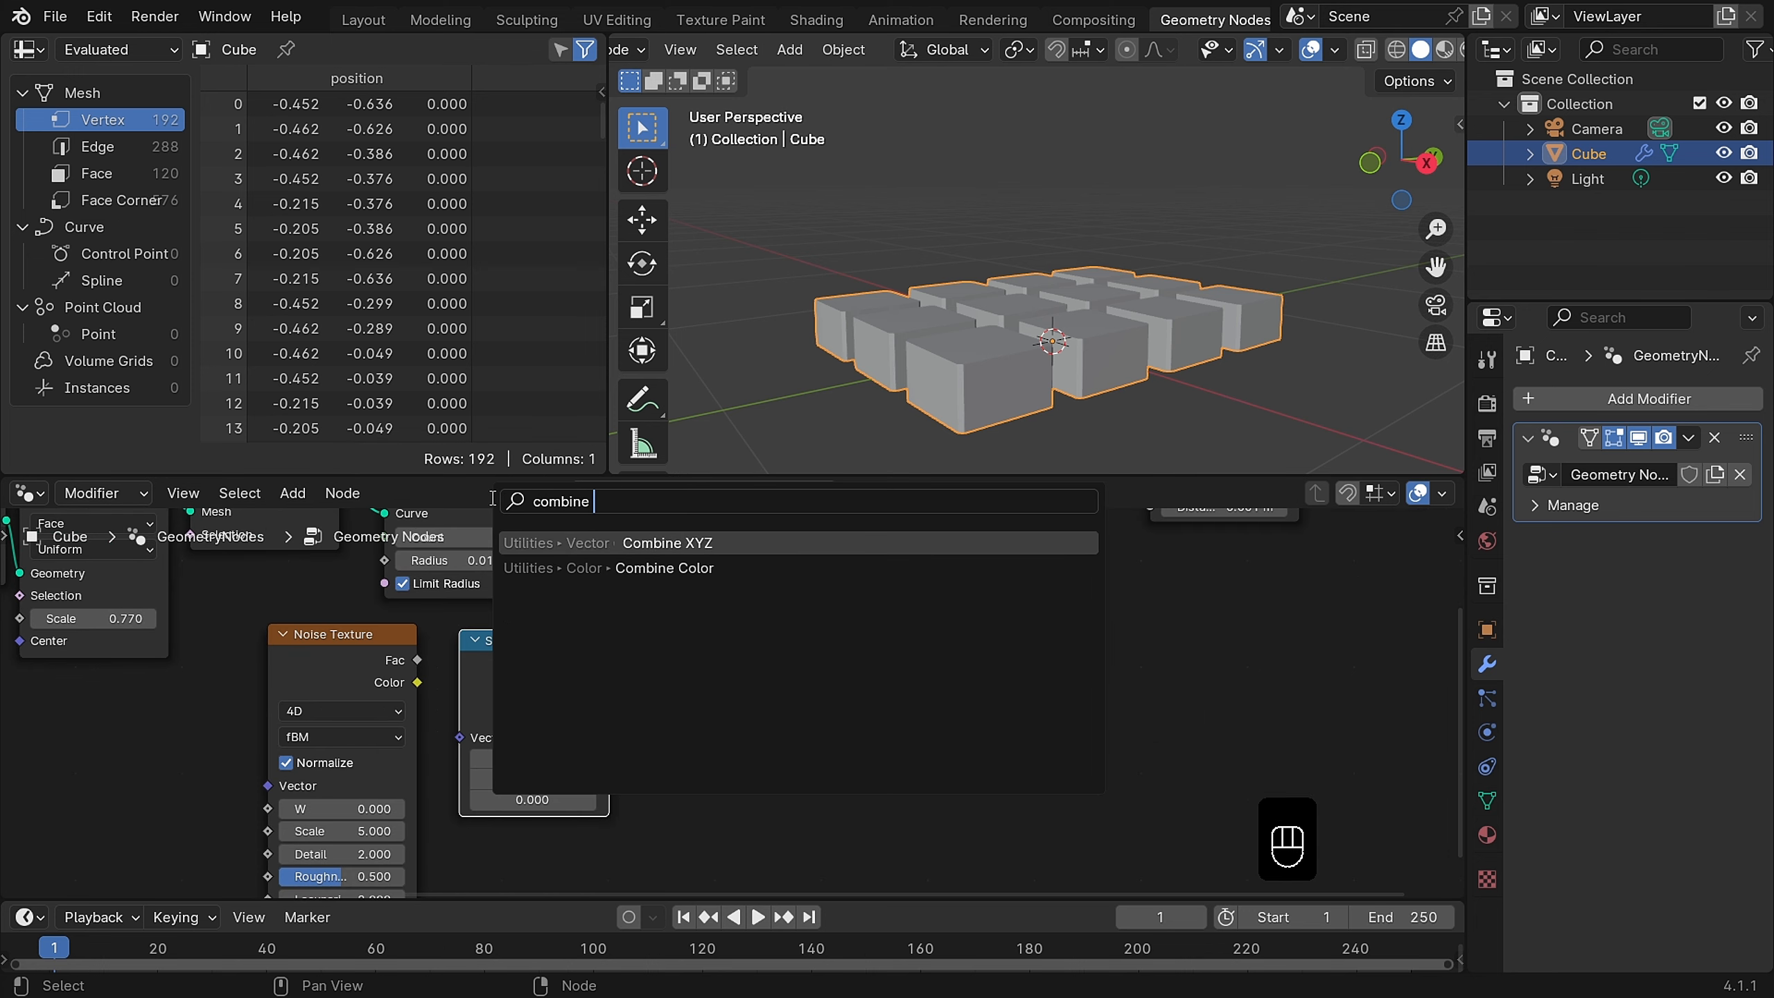
pyautogui.press('Return')
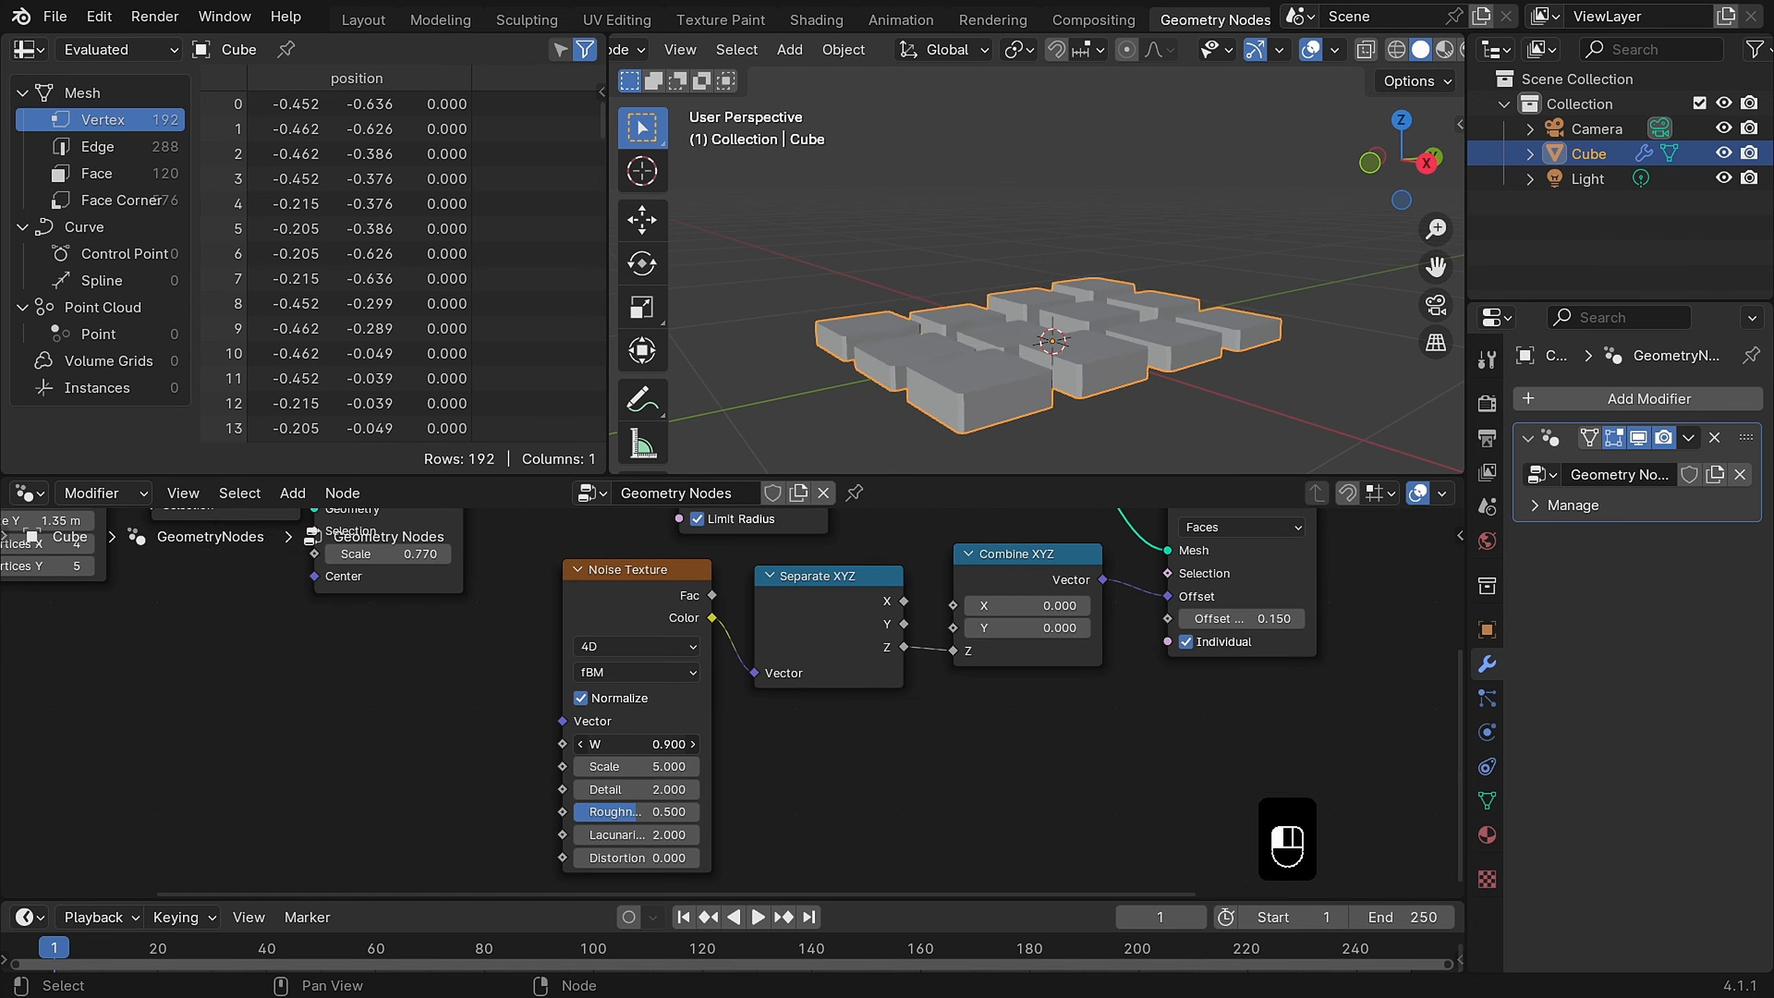
pyautogui.moveTo(632, 744); pyautogui.dragTo(600, 744)
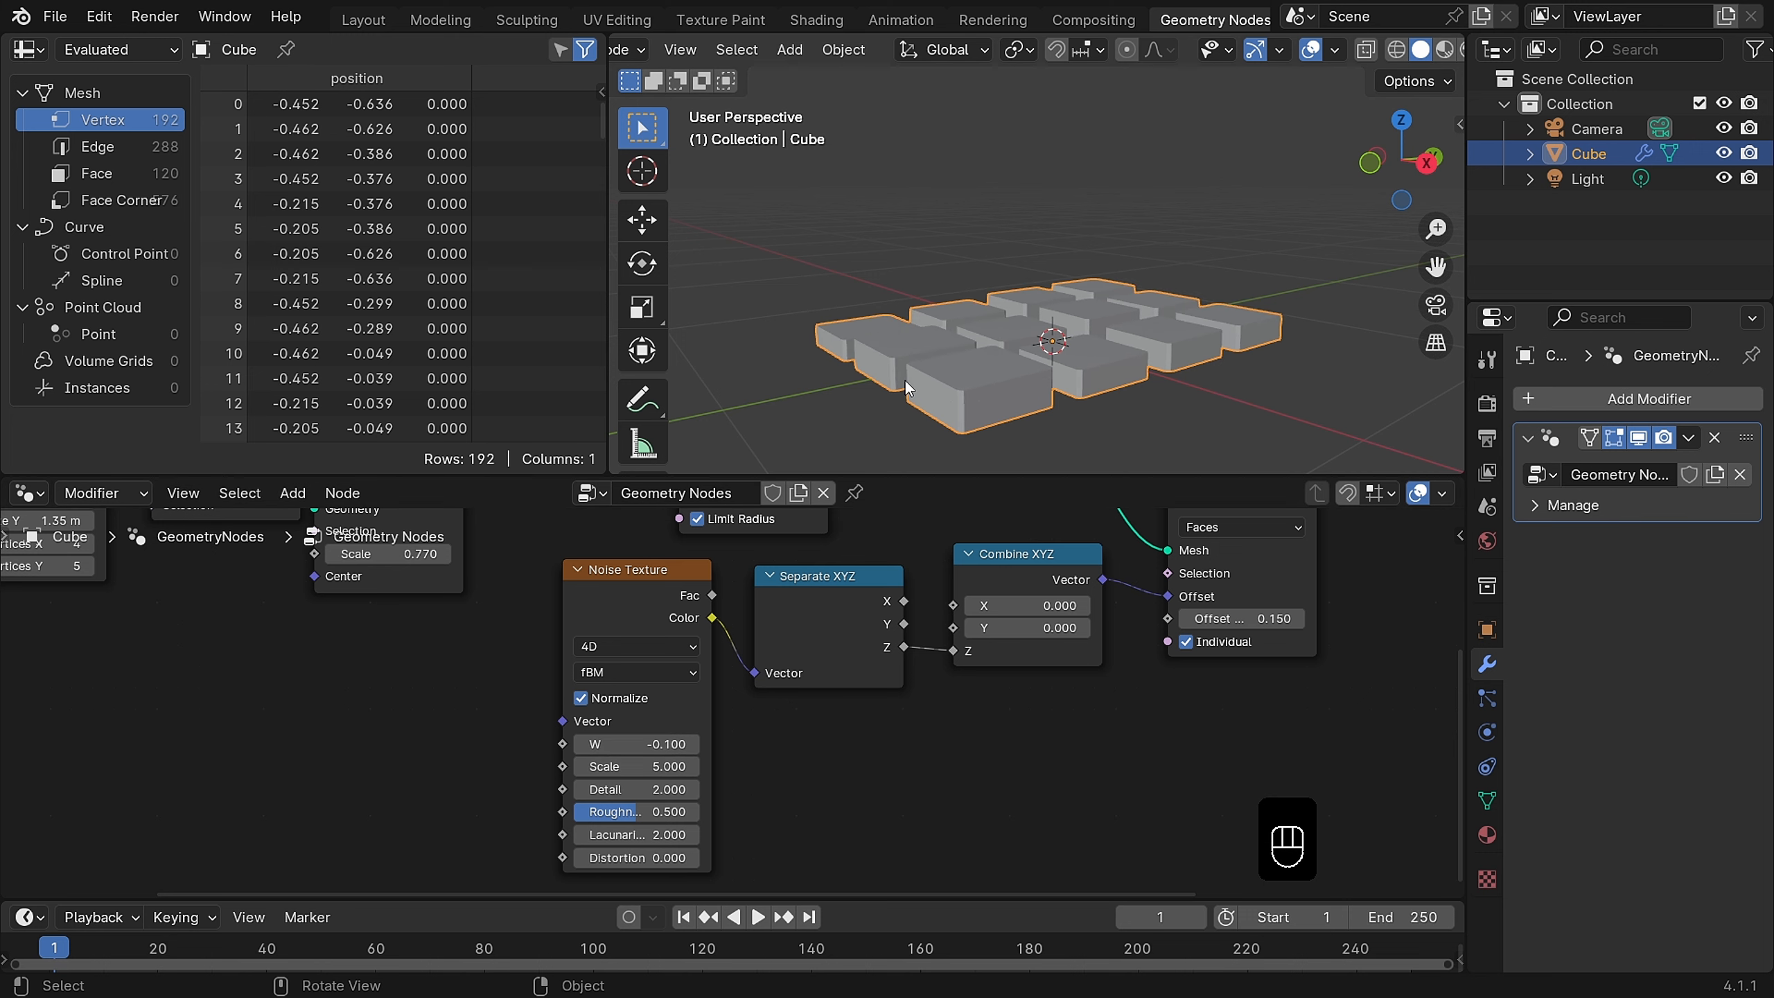
pyautogui.moveTo(905, 380); pyautogui.dragTo(916, 345, button='middle')
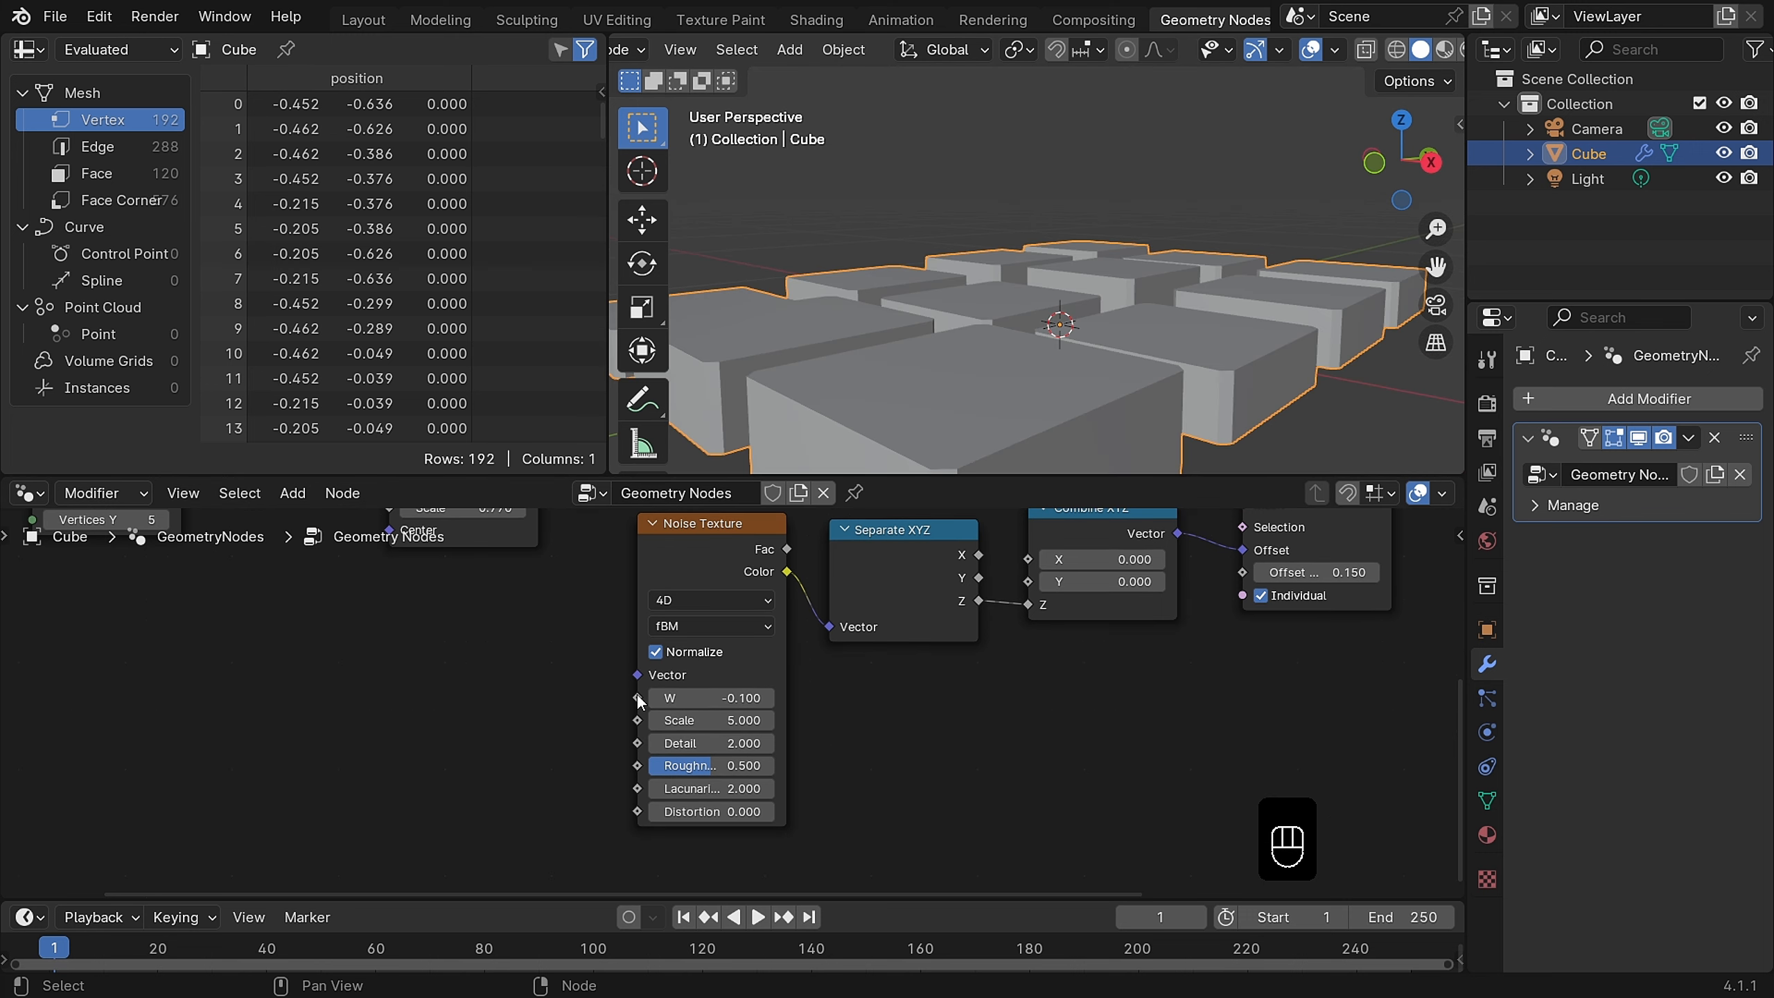
# Step: Drive the Noise Texture's W with the Seconds output of a Scene Time node and play the animation
pyautogui.moveTo(636, 697); pyautogui.dragTo(457, 706)
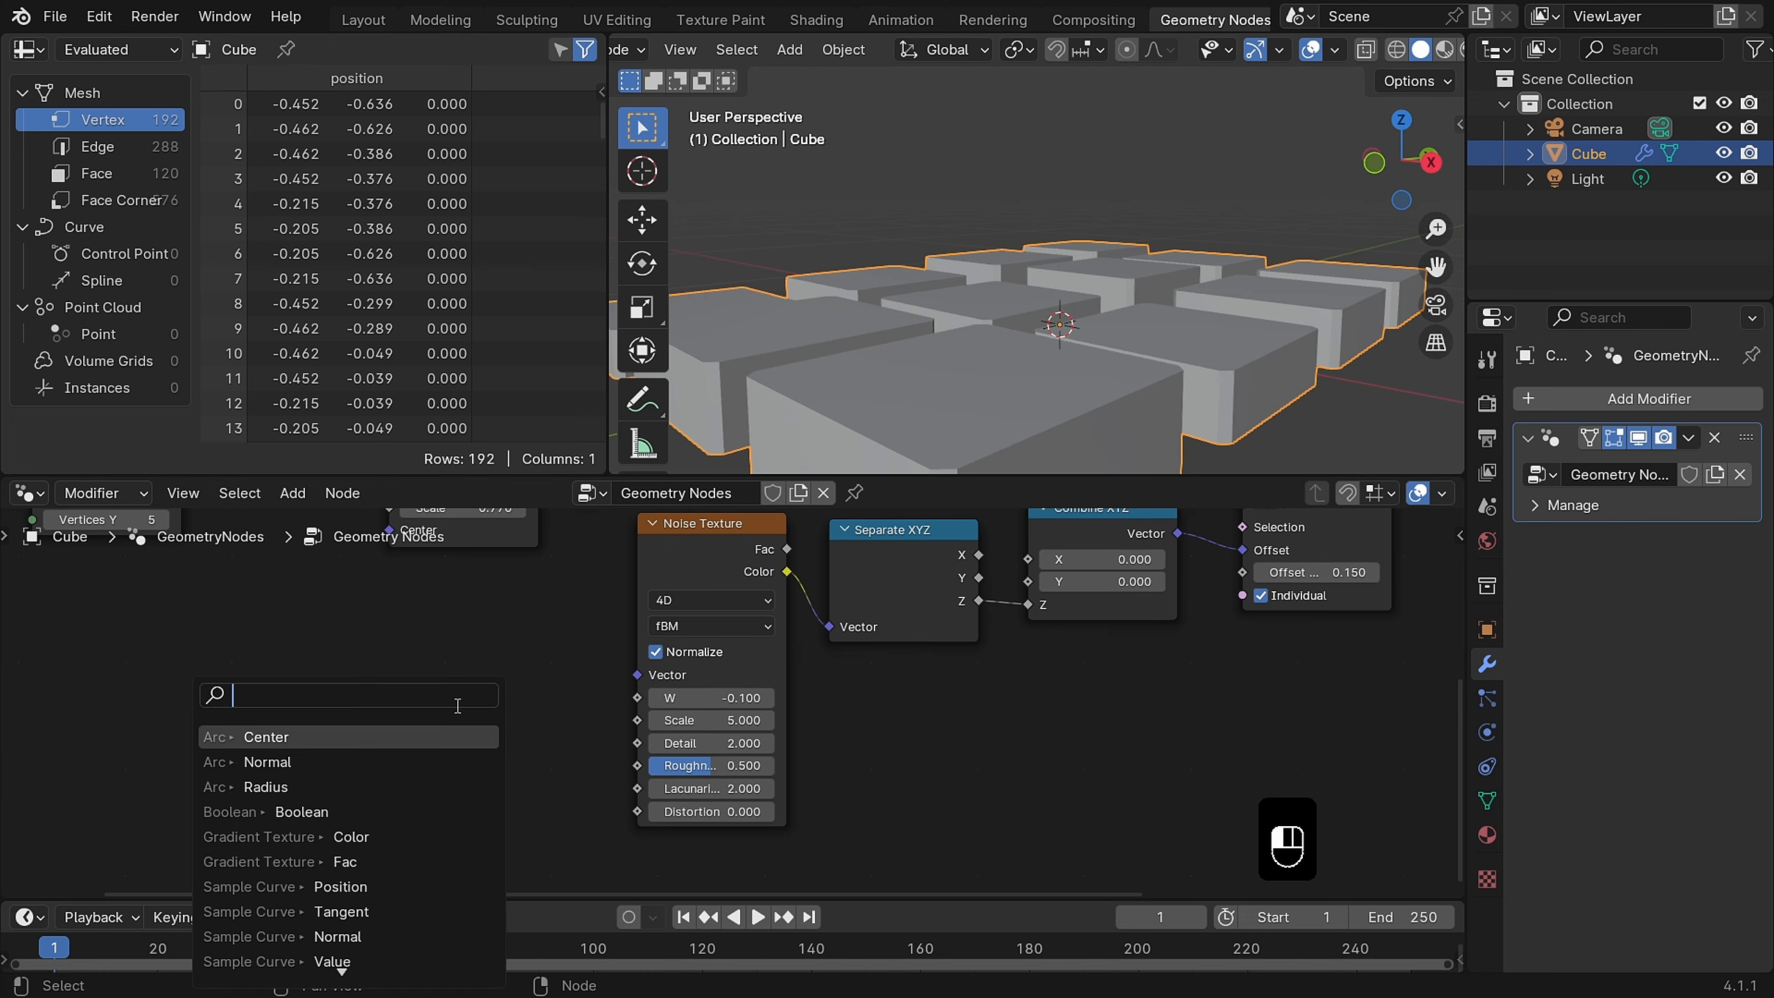
pyautogui.write('scene')
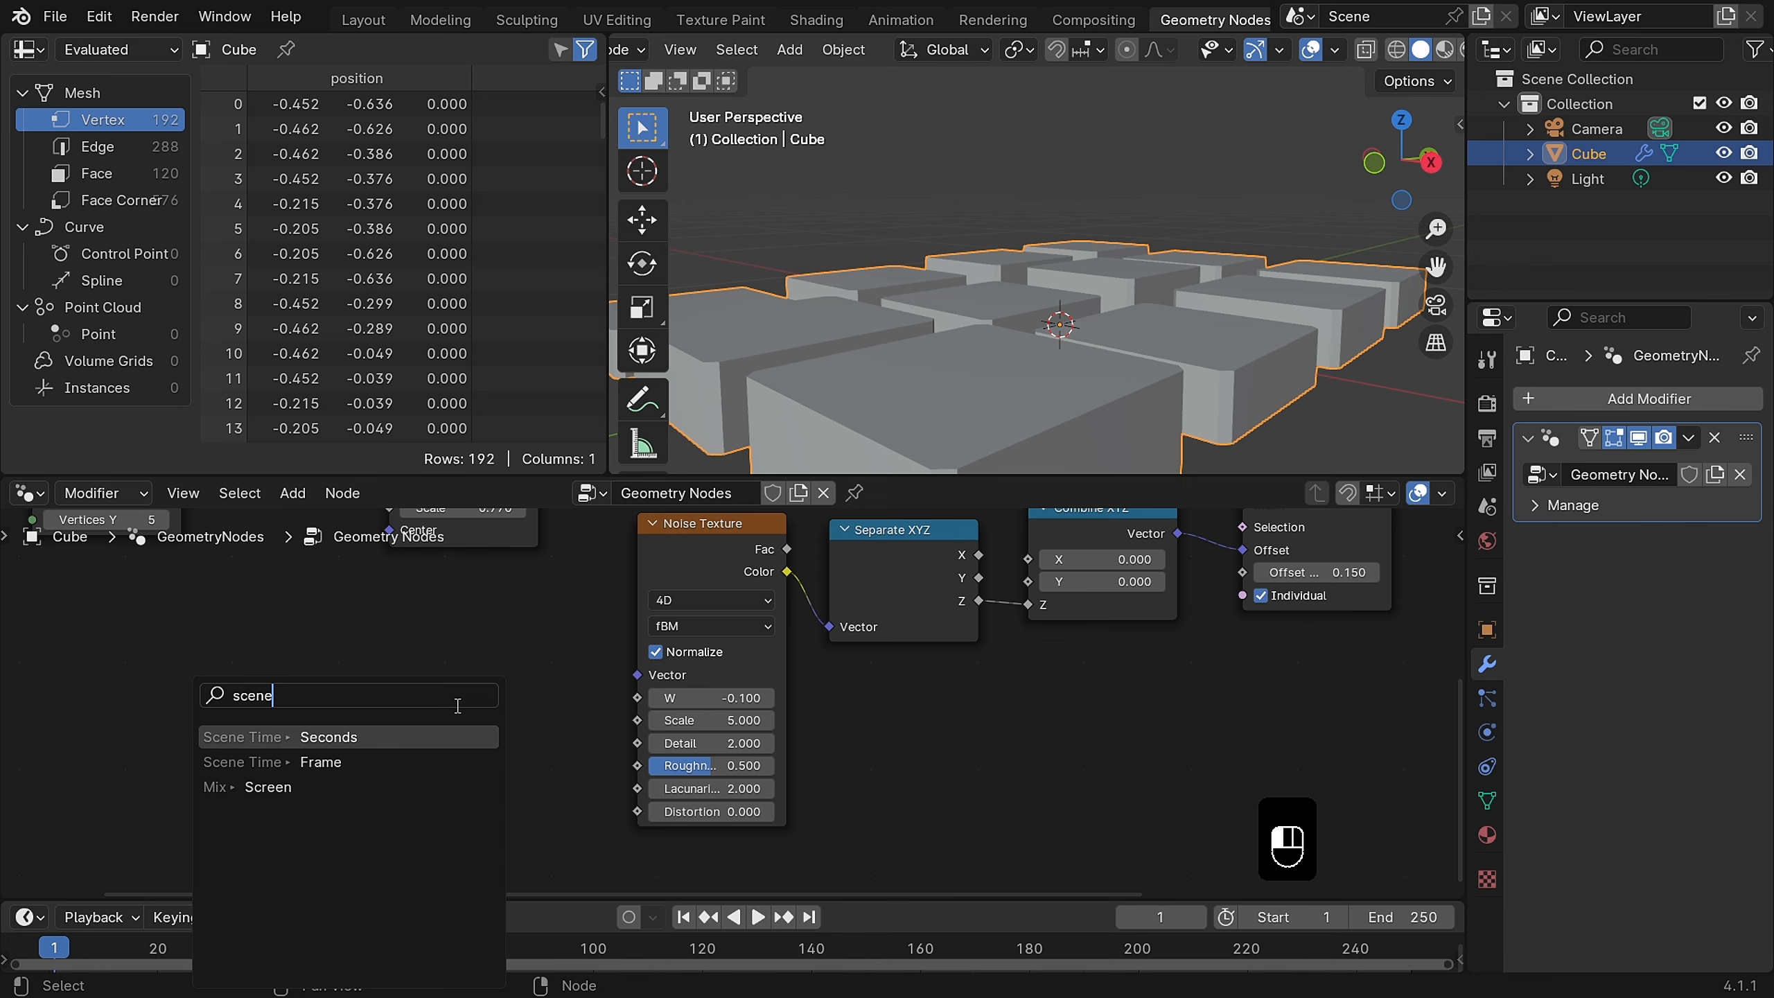
pyautogui.press('Return')
pyautogui.click(629, 567)
pyautogui.press('space')
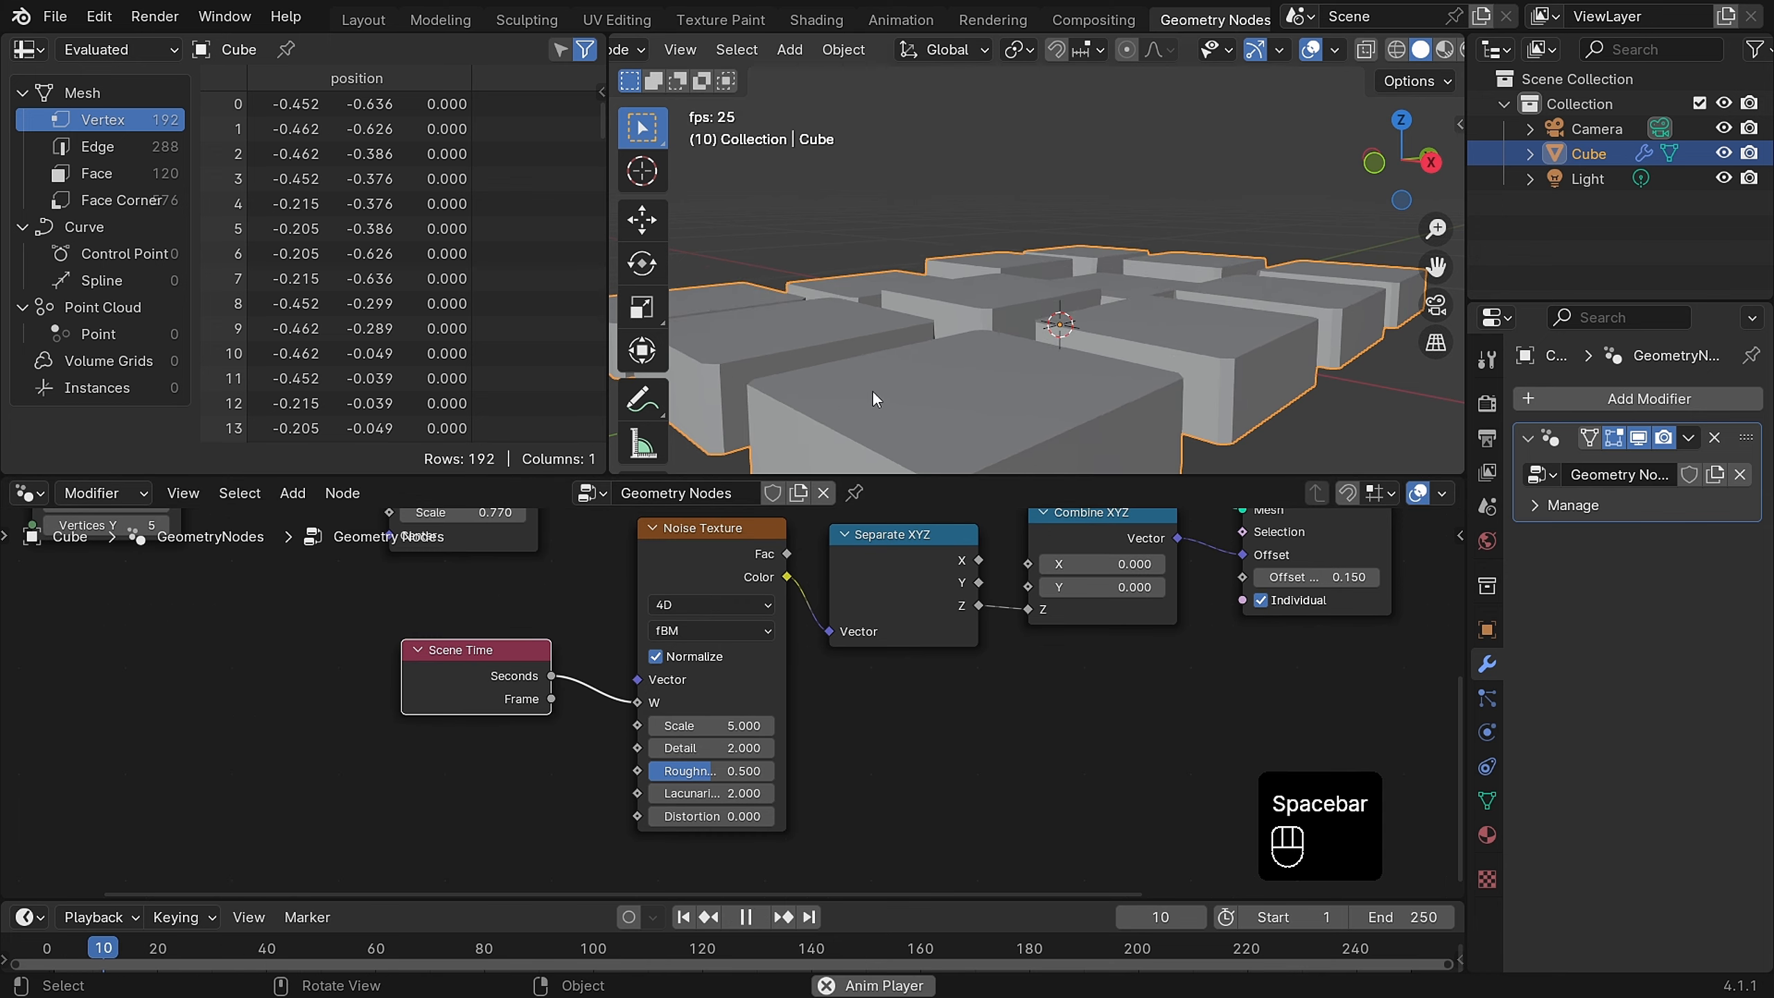
pyautogui.scroll(-4, 872, 390)
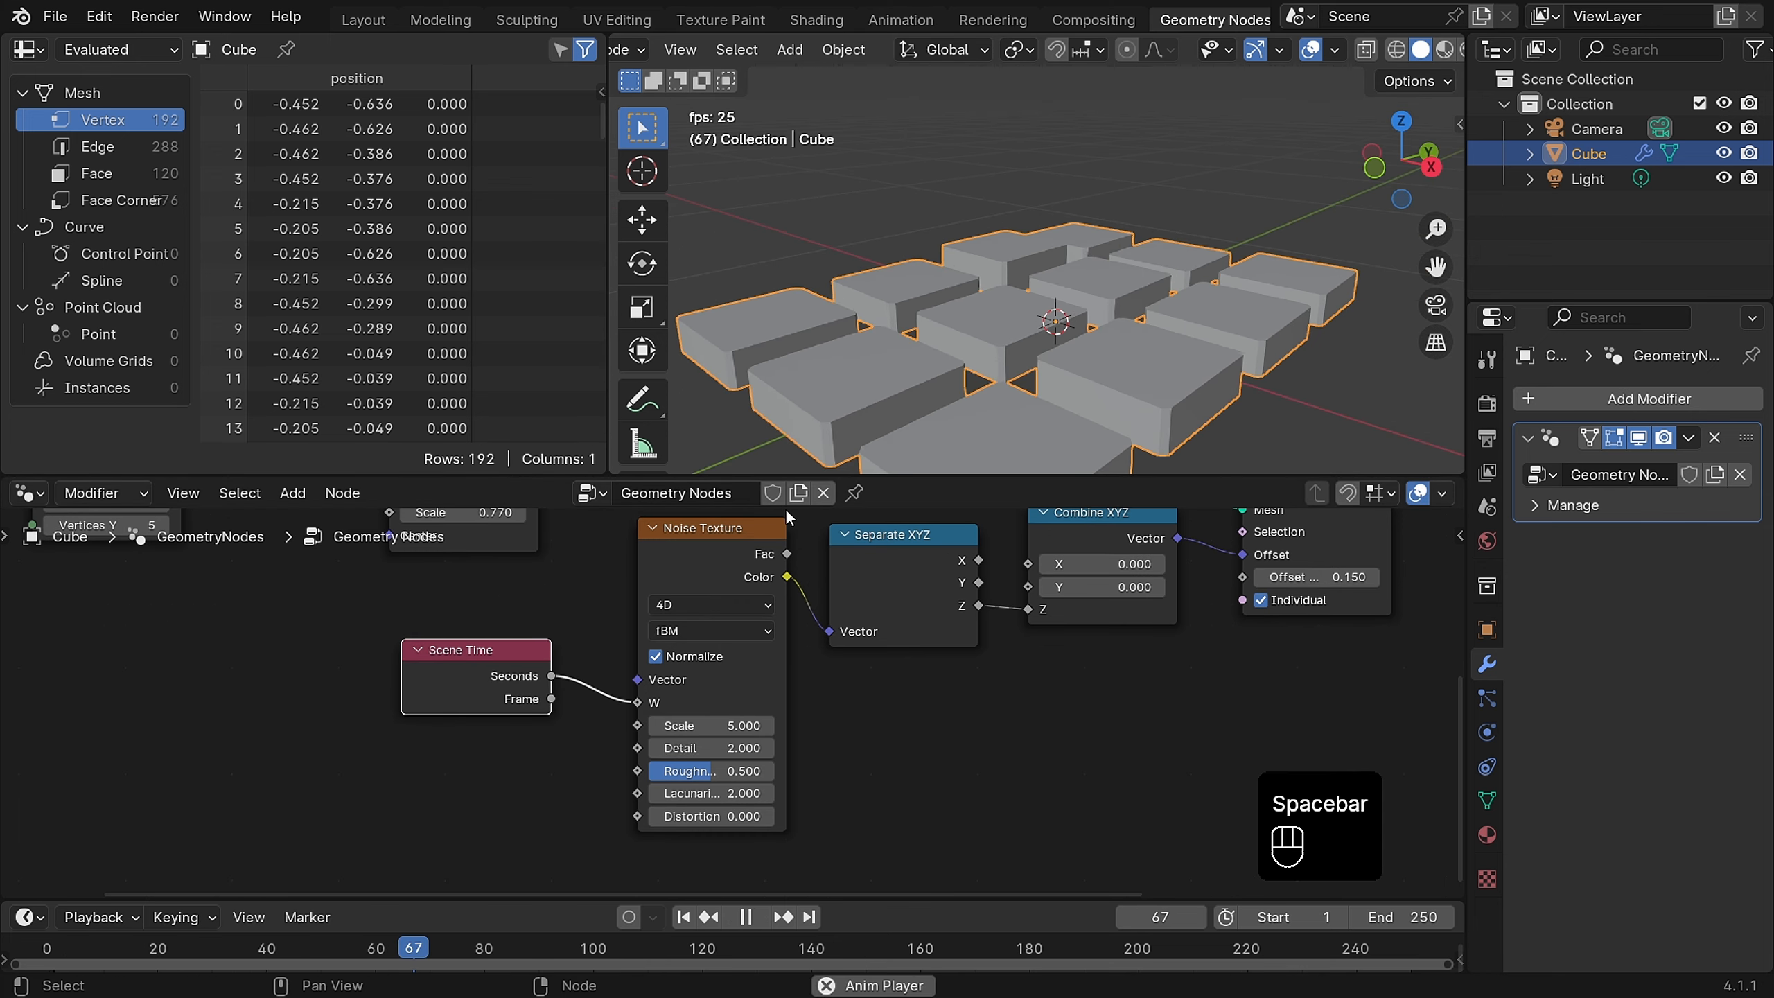
# Step: Insert a Math node on the link between Scene Time's Seconds and the Noise Texture's W
pyautogui.moveTo(482, 671); pyautogui.dragTo(363, 671)
pyautogui.hotkey('shift', 'a')
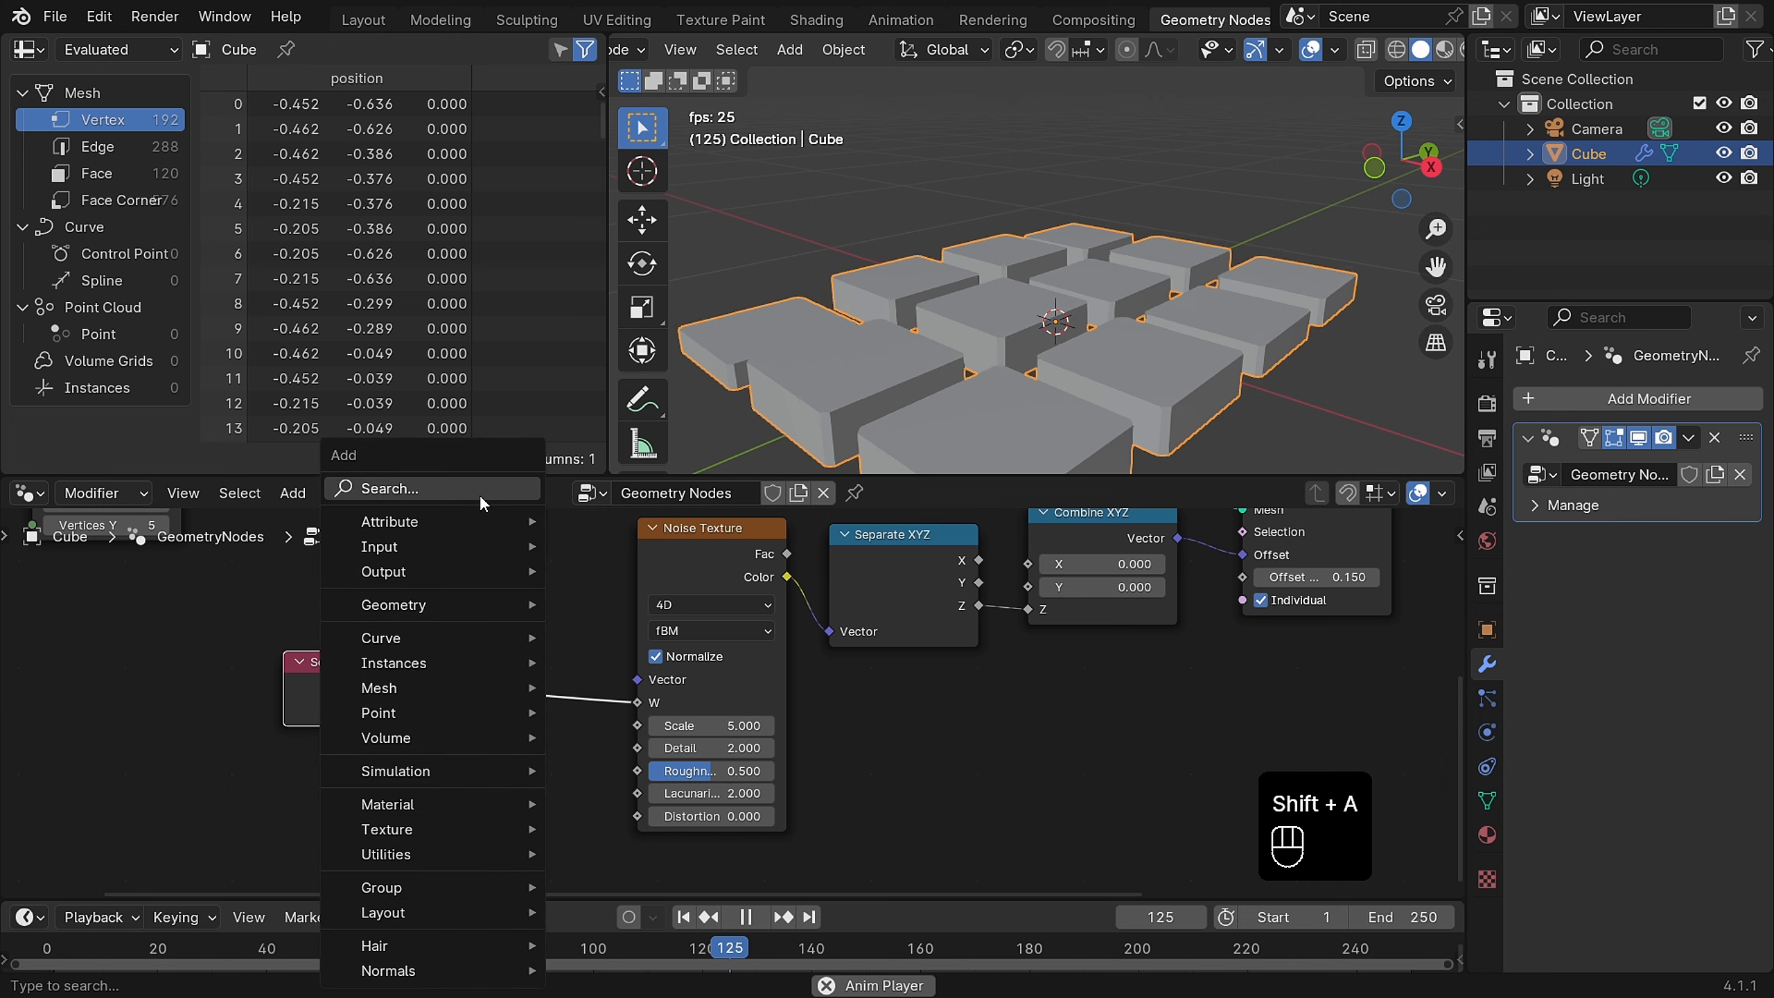
pyautogui.click(479, 494)
pyautogui.write('math')
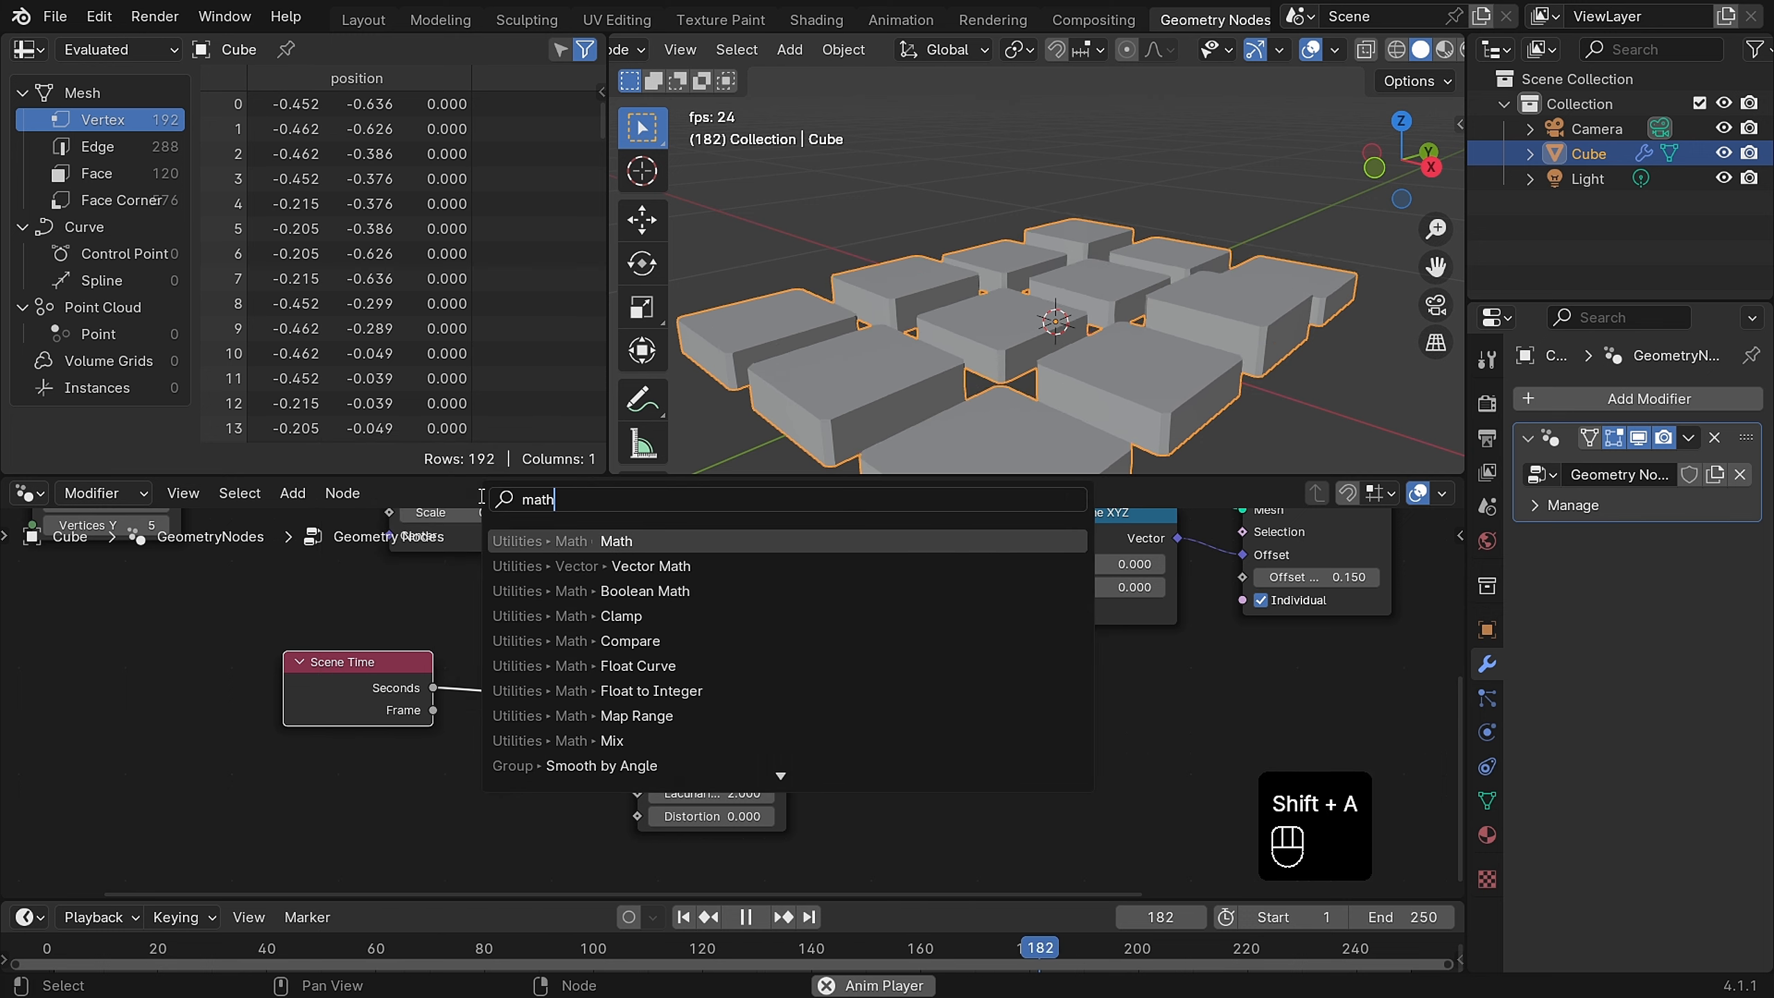
pyautogui.press('Return')
pyautogui.click(539, 665)
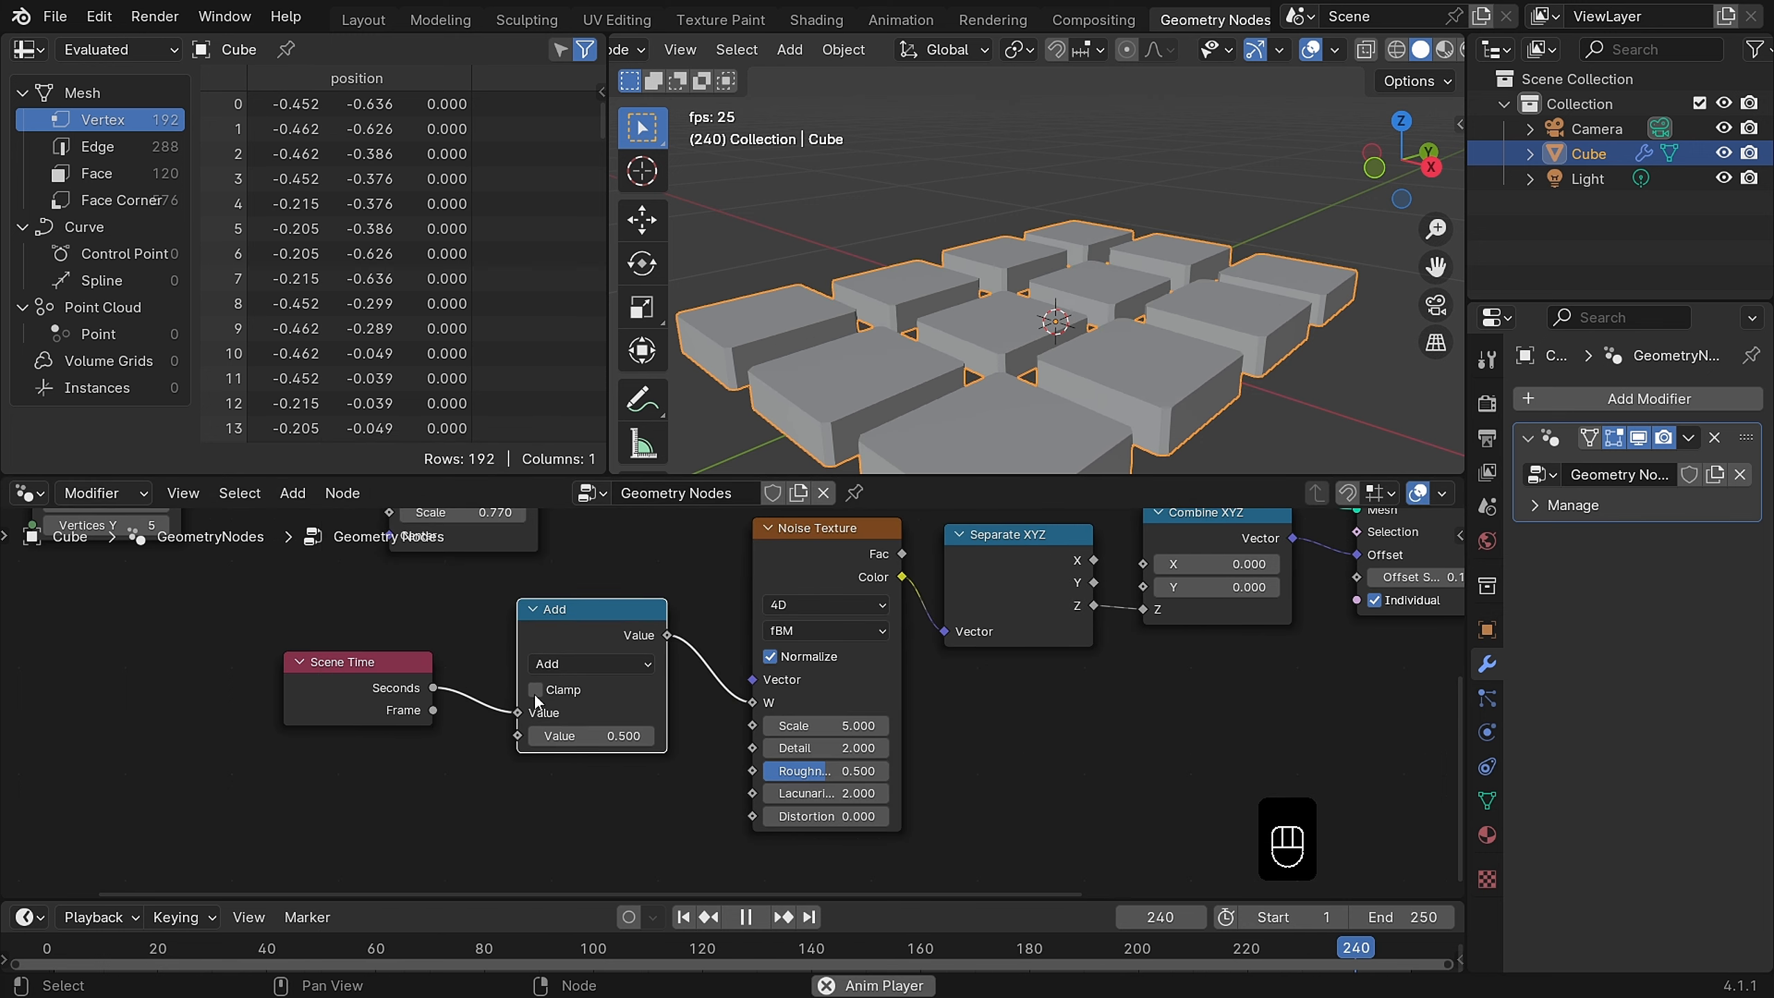
# Step: Set the Math node's operation to Divide with a value of 10
pyautogui.click(551, 664)
pyautogui.click(578, 793)
pyautogui.click(572, 736)
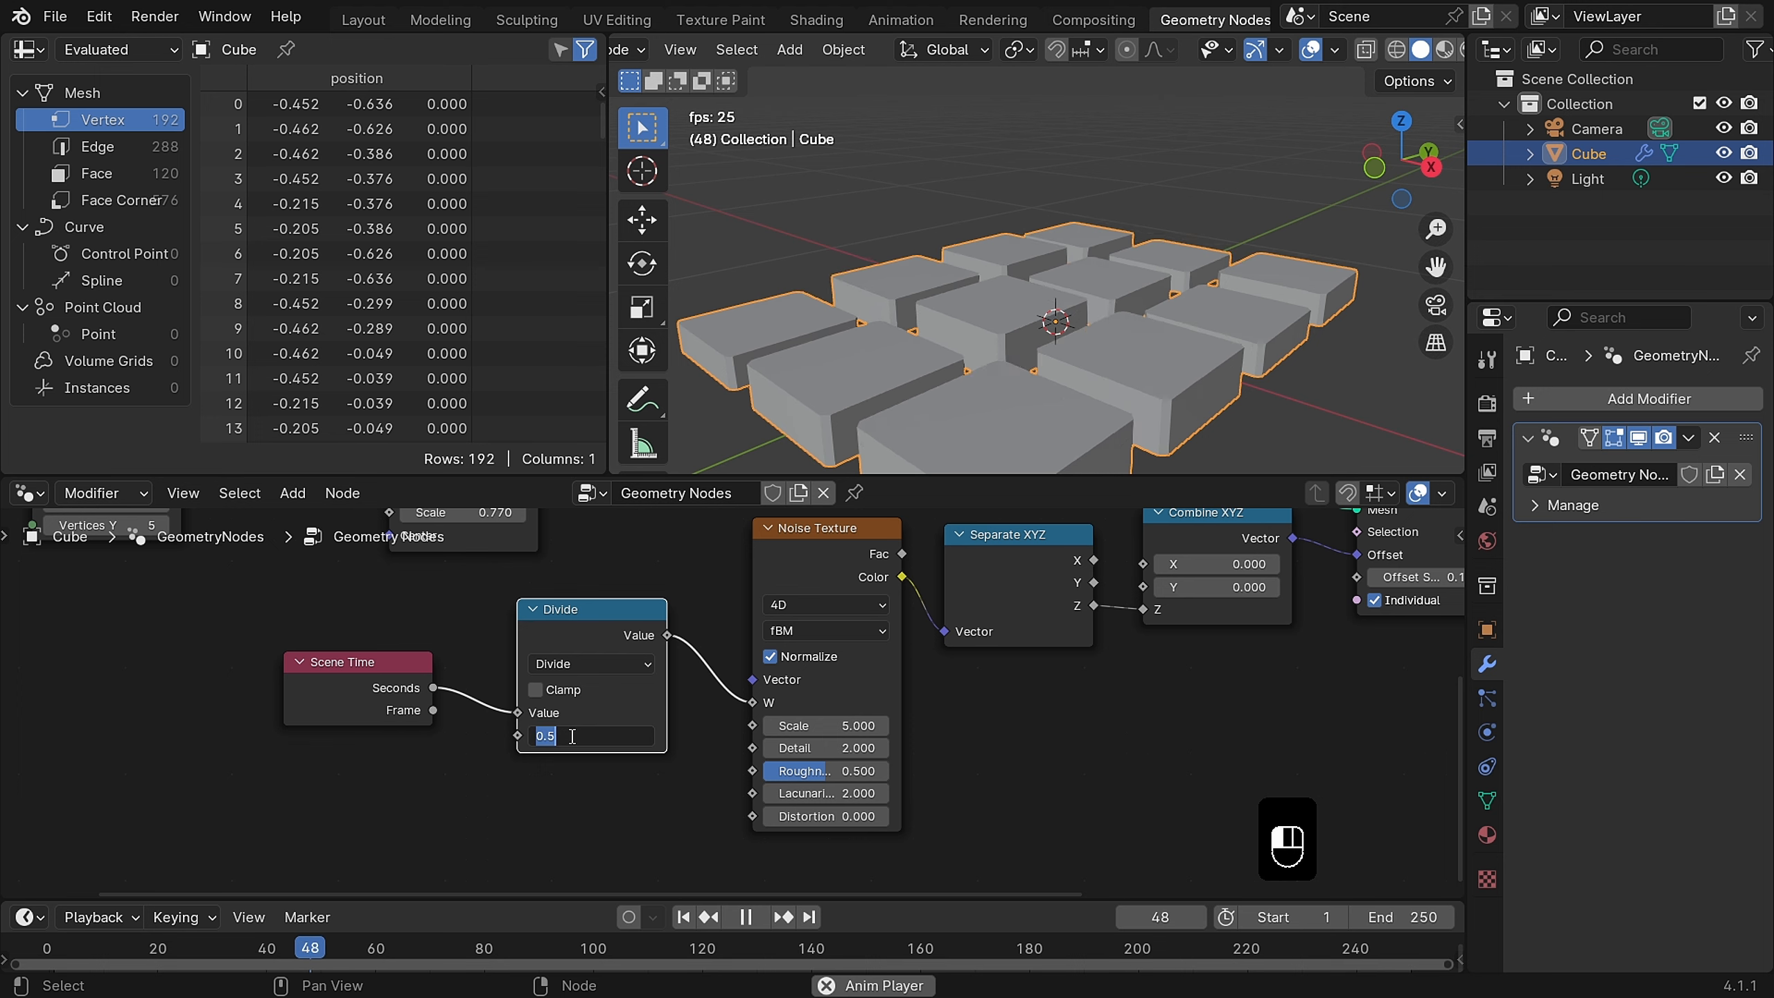
pyautogui.write('10')
pyautogui.press('Return')
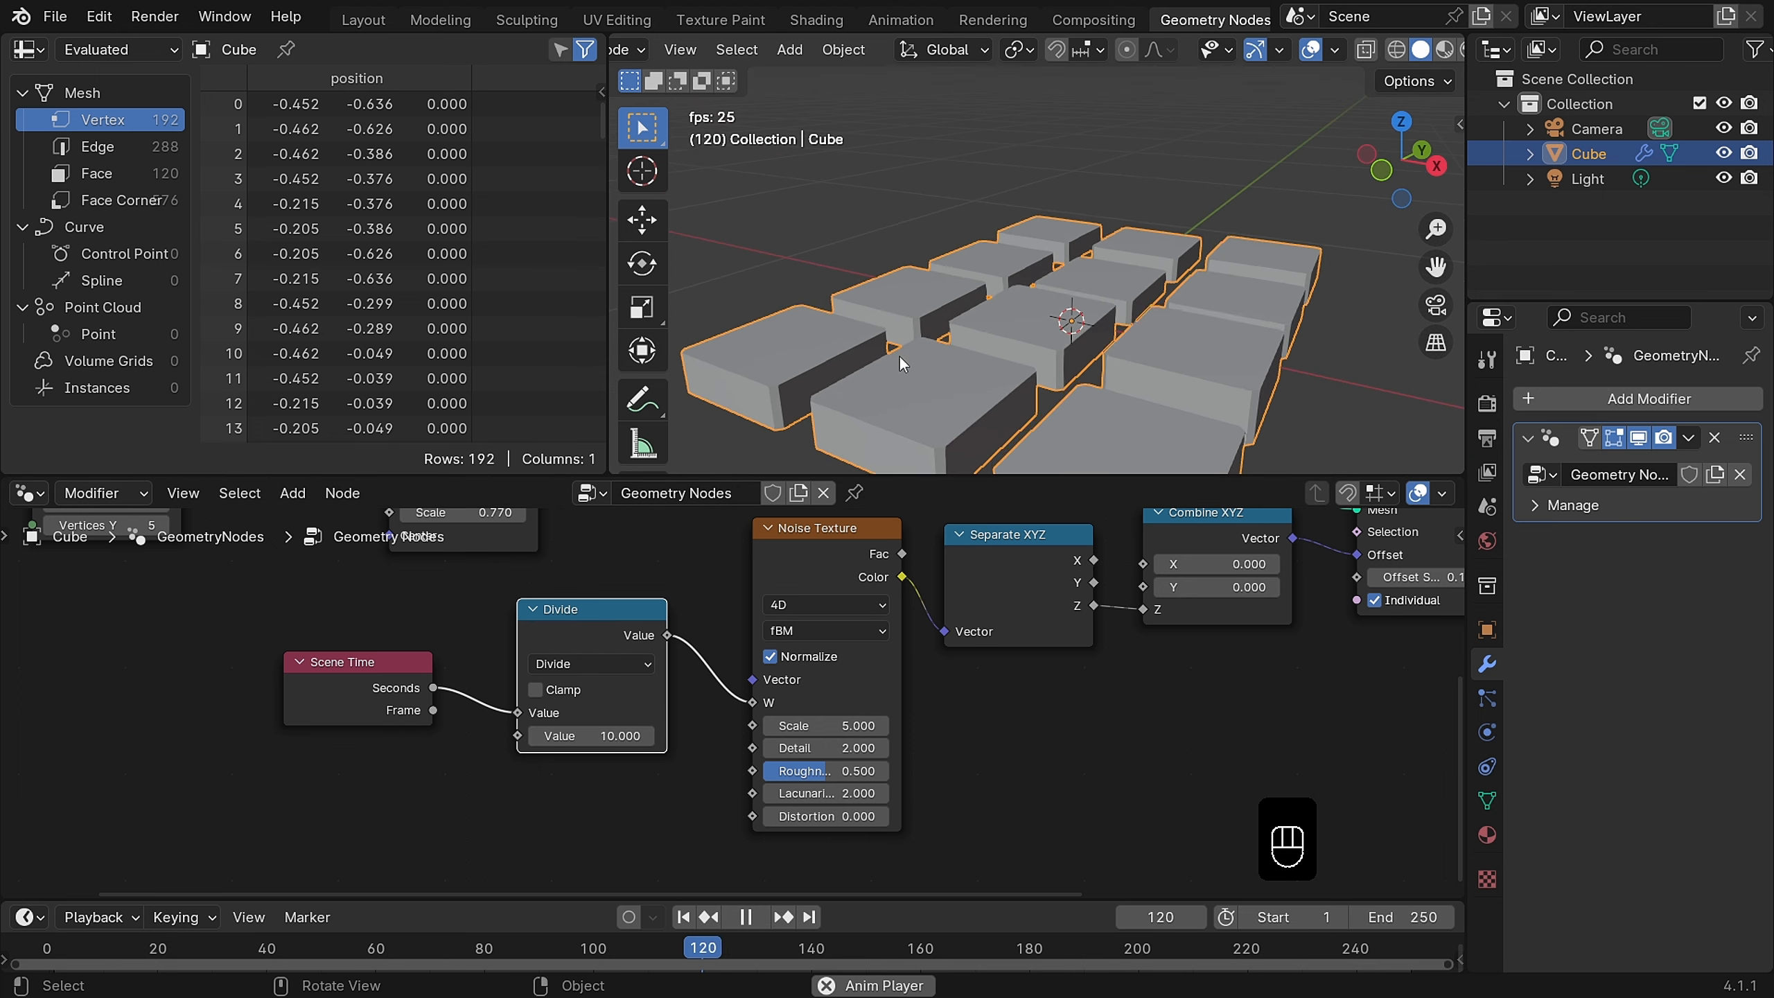
# Step: Set the scene's output frame rate to 30 fps and hide the 3D viewport's tool strip
pyautogui.click(1487, 505)
pyautogui.click(1683, 621)
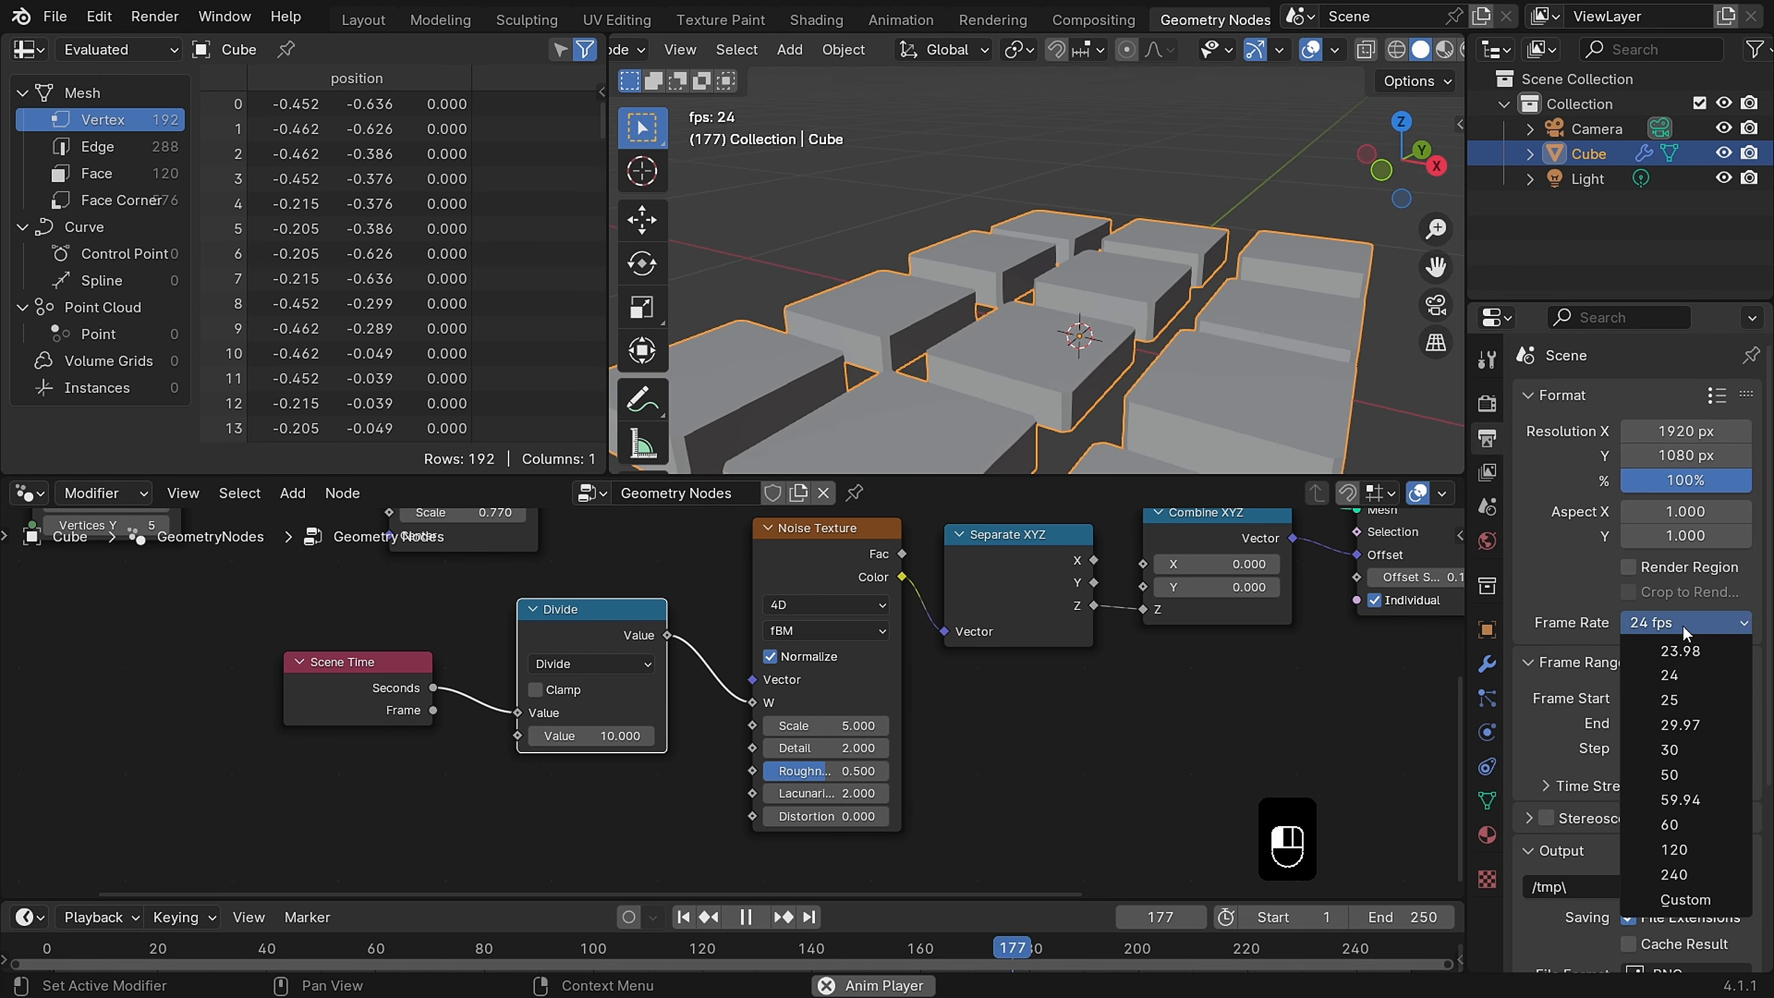
pyautogui.click(1669, 749)
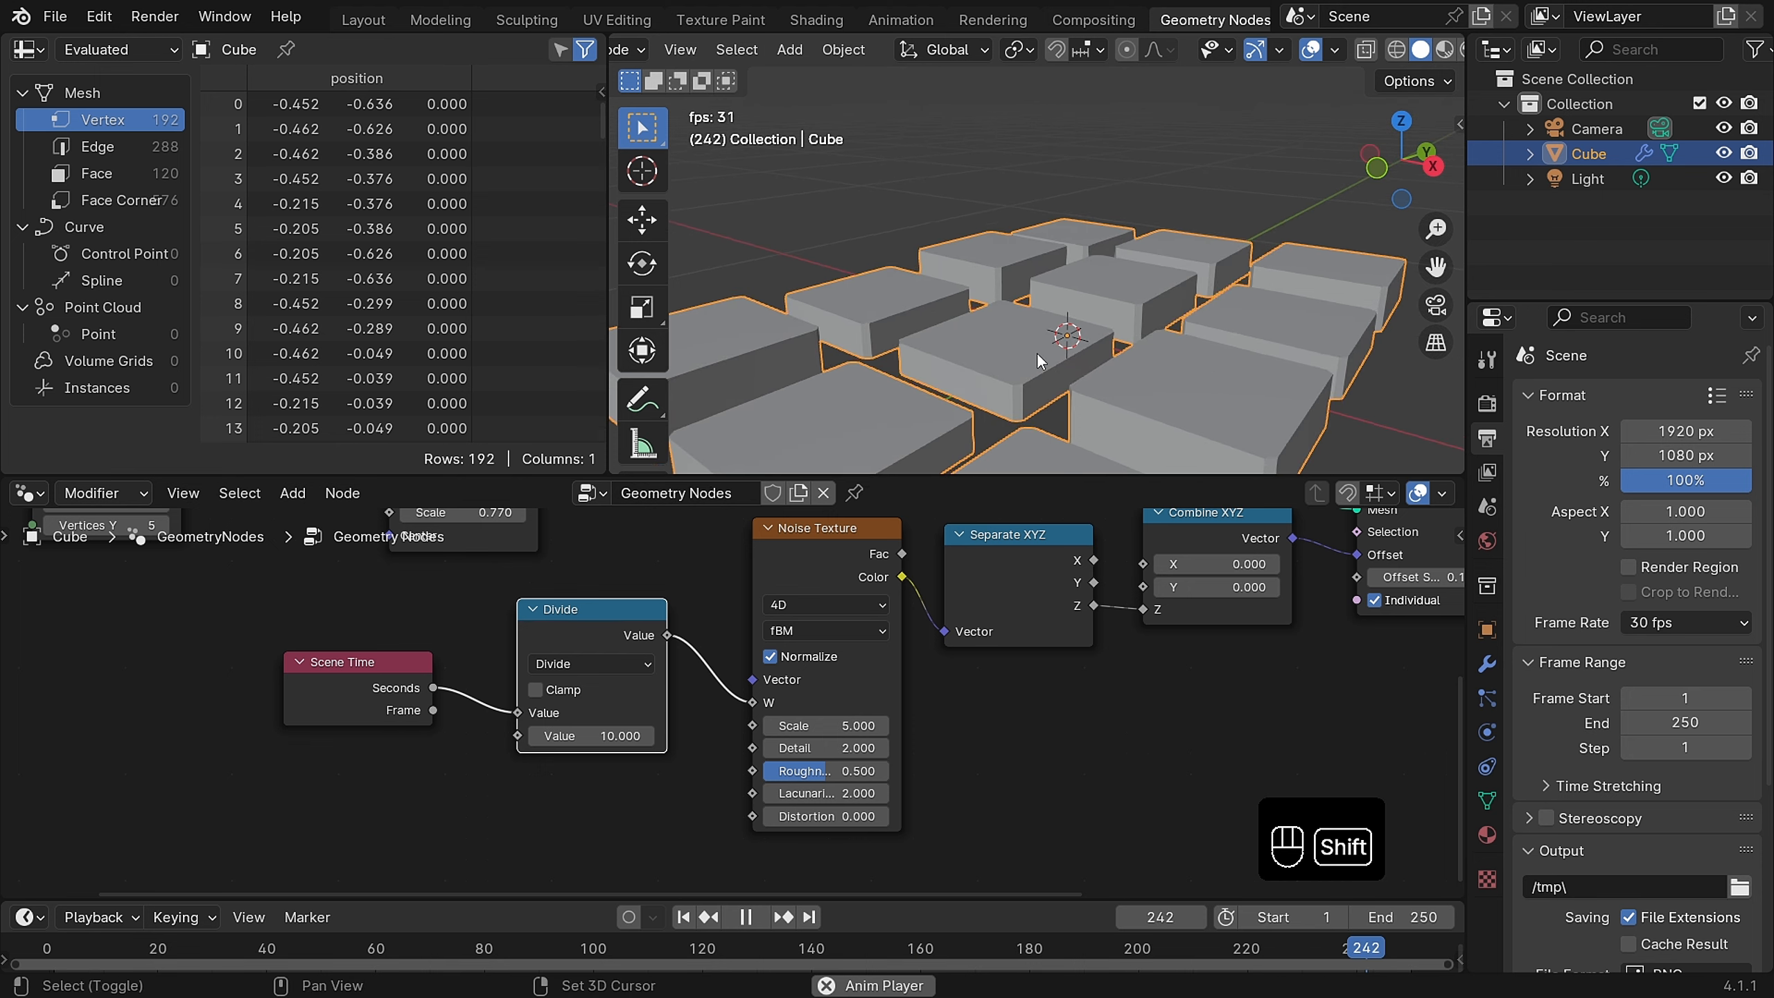
pyautogui.keyDown('shift'); pyautogui.moveTo(1036, 352); pyautogui.dragTo(1000, 279, button='middle'); pyautogui.keyUp('shift')
pyautogui.scroll(-2, 959, 322)
pyautogui.keyDown('ctrl'); pyautogui.moveTo(963, 308); pyautogui.dragTo(938, 263, button='middle'); pyautogui.keyUp('ctrl')
pyautogui.press('t')
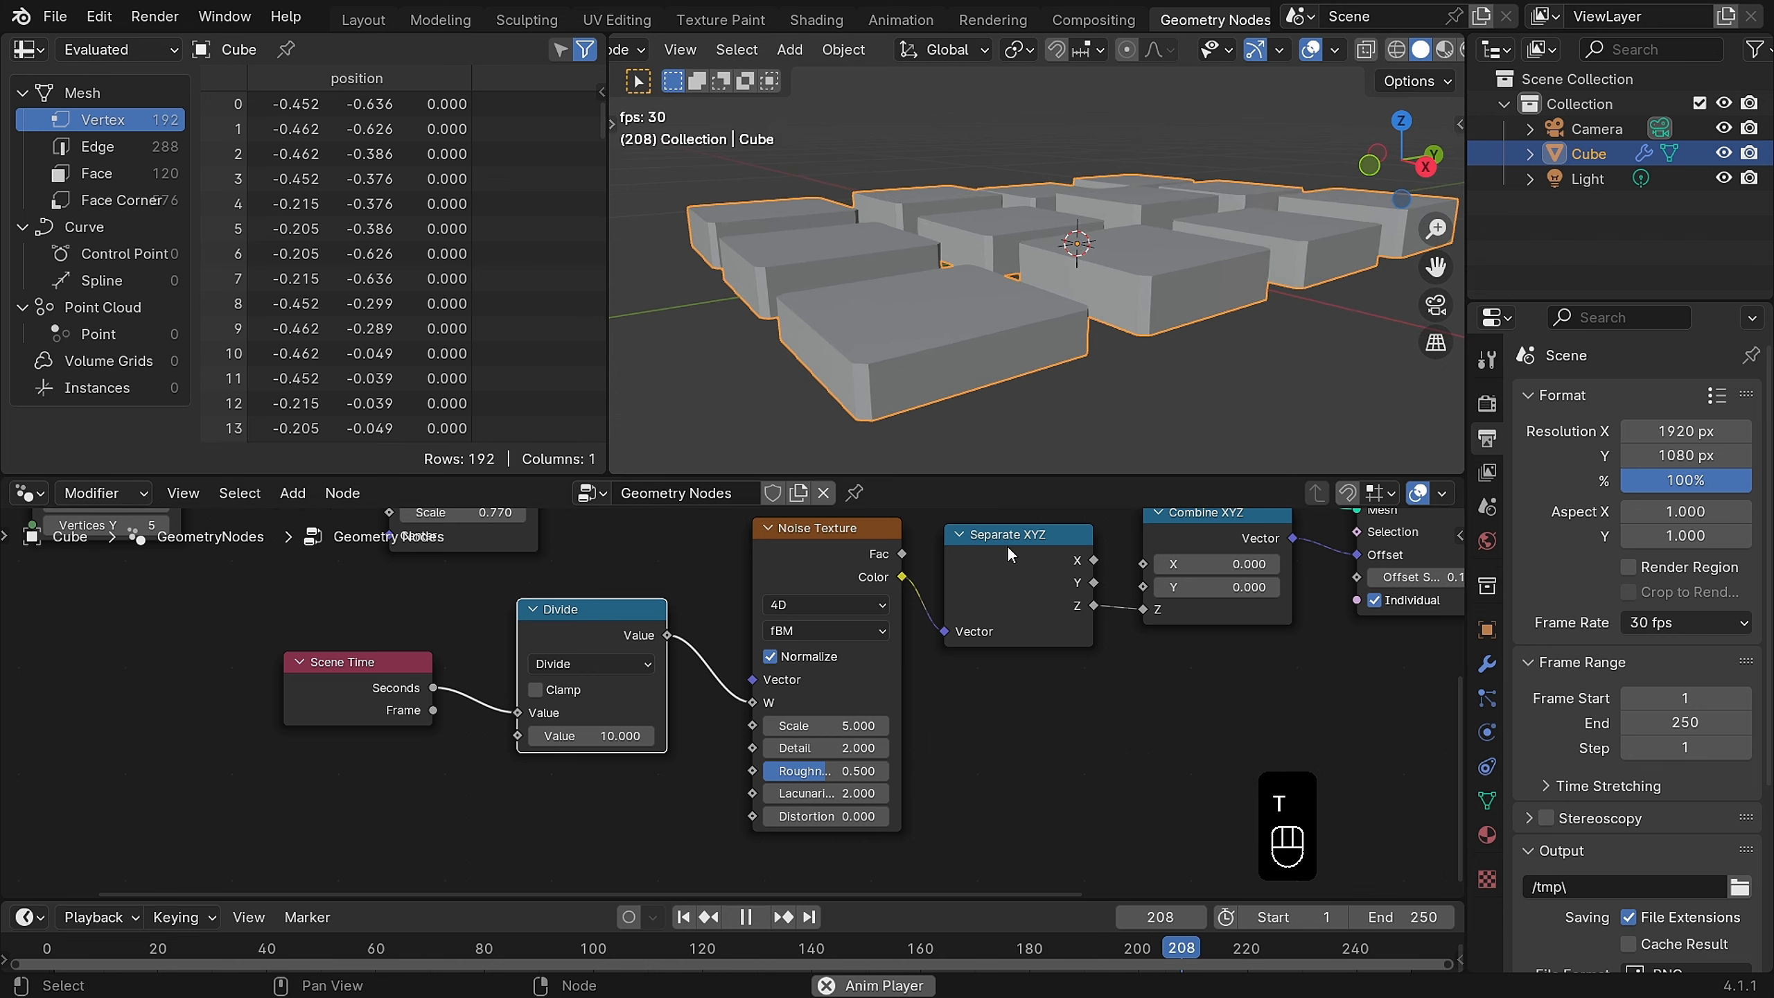
# Step: Increase the Extrude Mesh node's Offset Scale to 0.450
pyautogui.scroll(-3, 1033, 532)
pyautogui.moveTo(1215, 531); pyautogui.dragTo(1076, 581, button='middle')
pyautogui.scroll(3, 1075, 581)
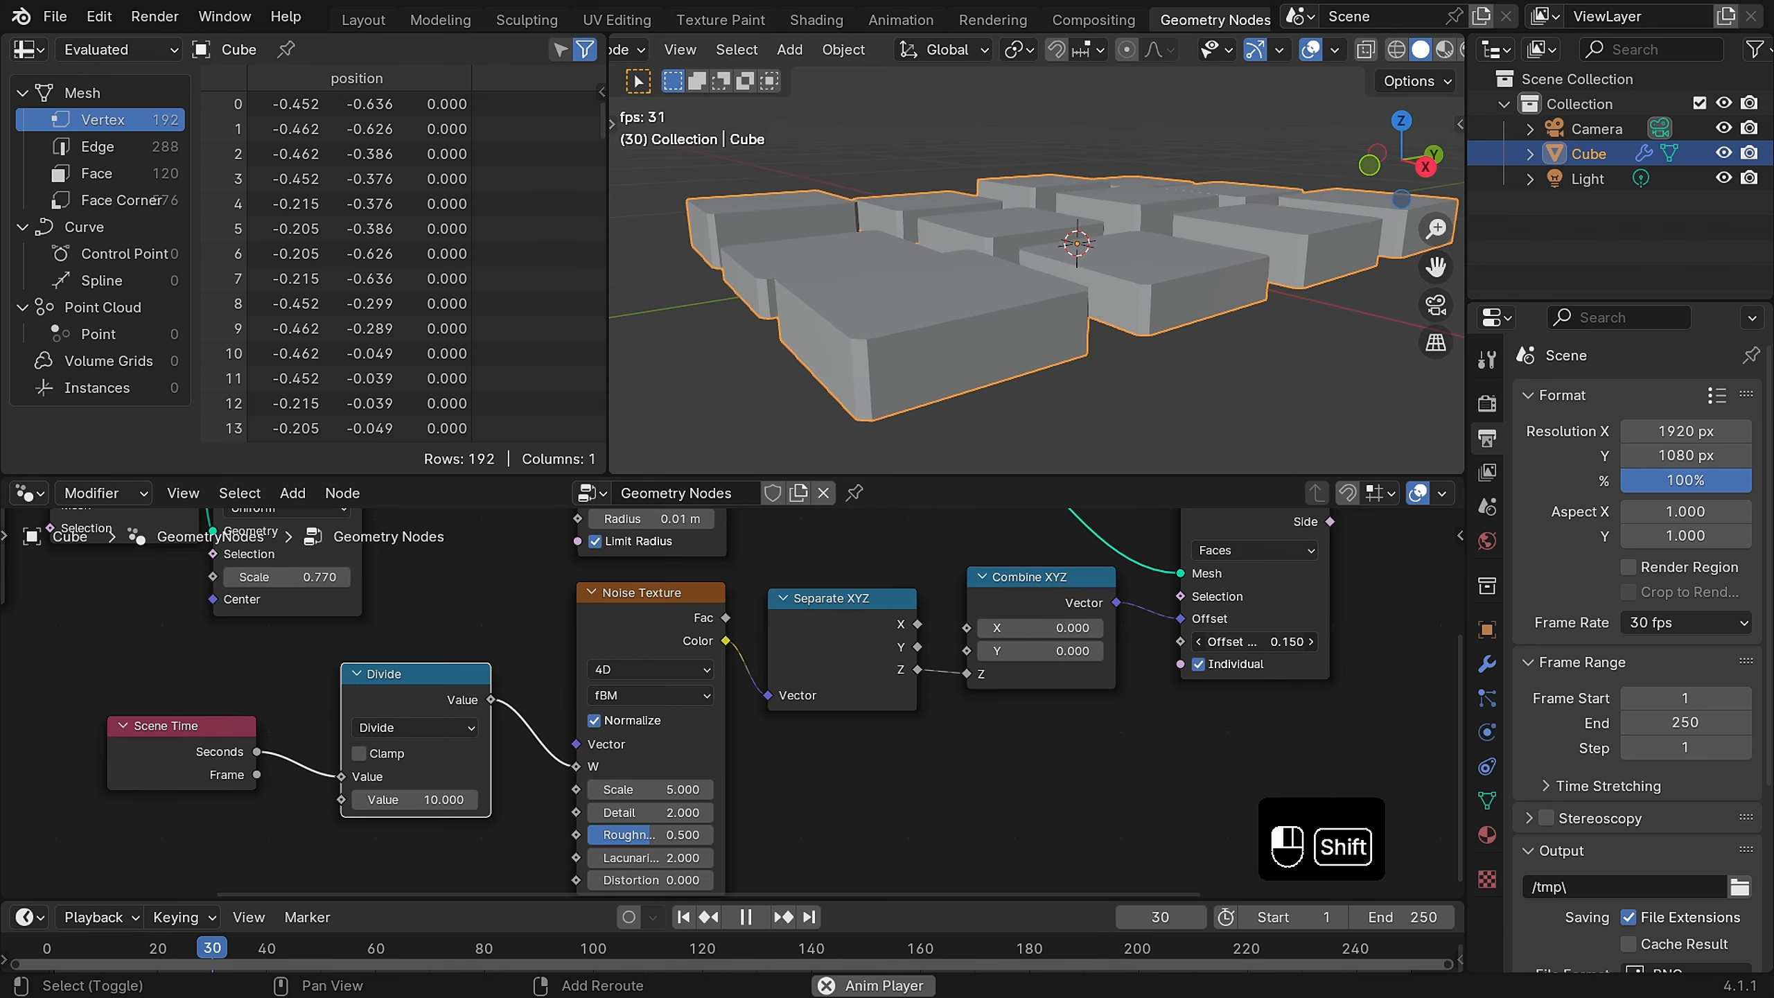
pyautogui.keyDown('shift'); pyautogui.moveTo(1255, 642); pyautogui.dragTo(1313, 641); pyautogui.keyUp('shift')
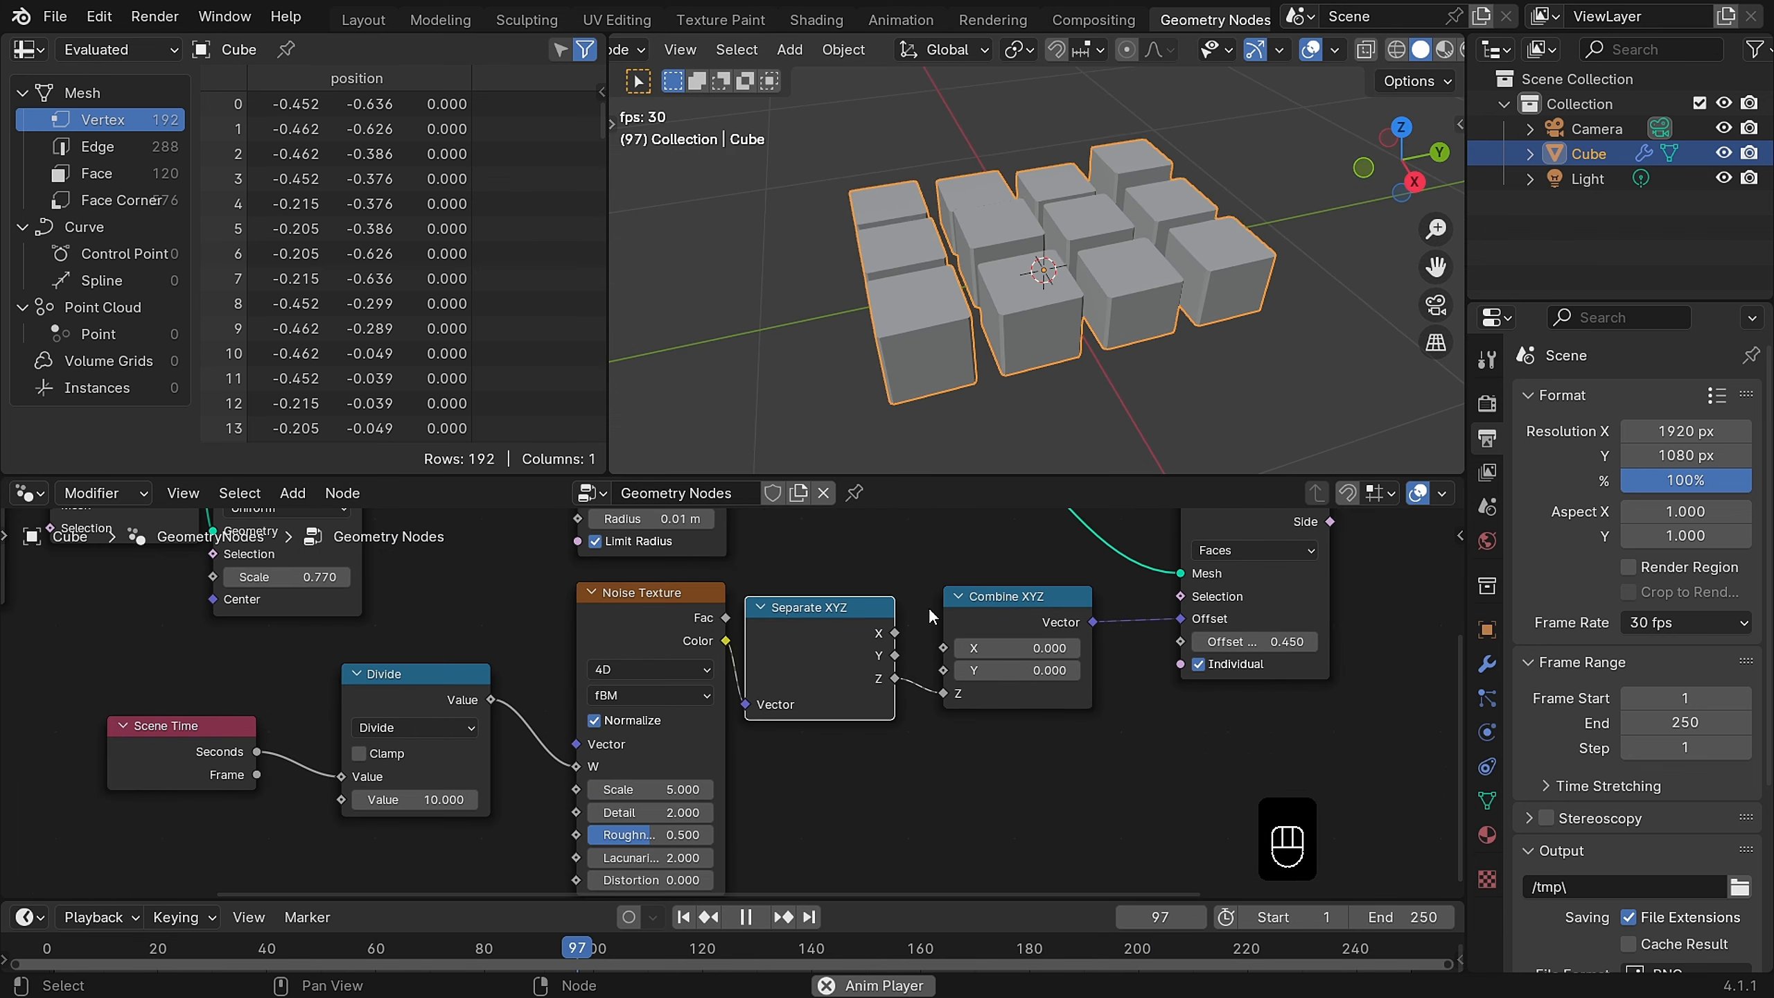
# Step: Add a Vector Math node fed by the Combine XYZ vector and connect its output to the Extrude Mesh's Offset Scale
pyautogui.moveTo(998, 597); pyautogui.dragTo(1122, 665)
pyautogui.hotkey('shift', 'a')
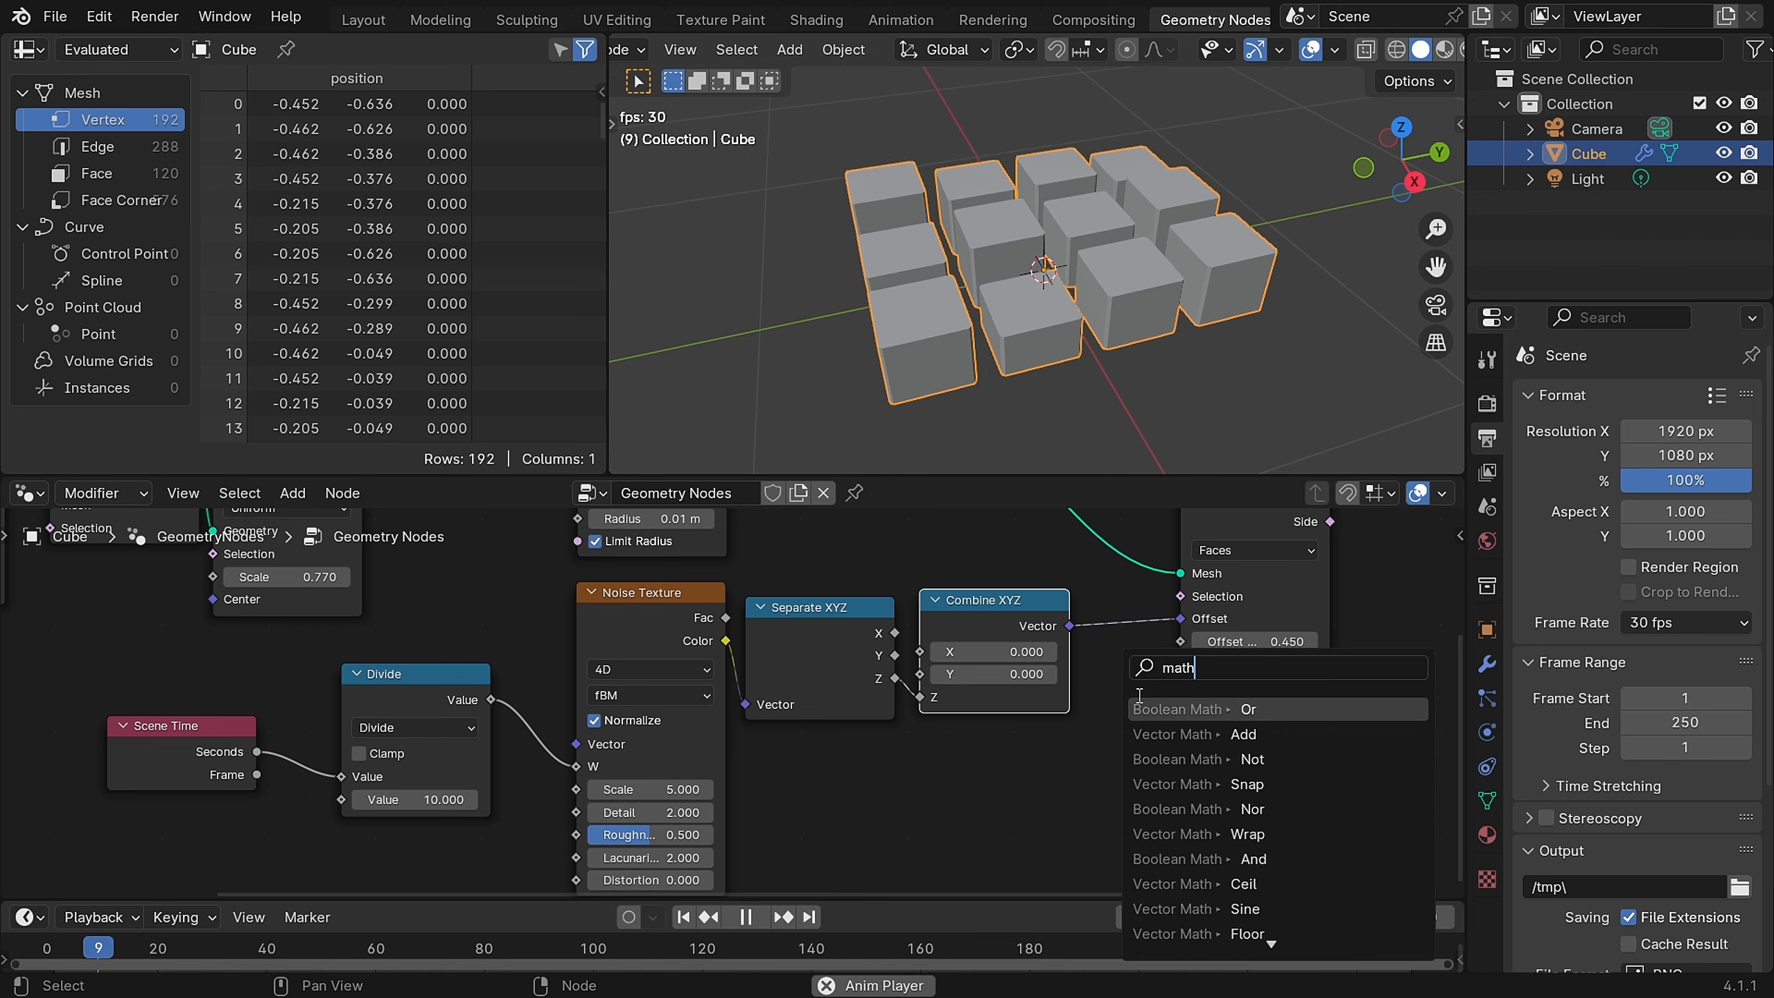
pyautogui.click(1153, 734)
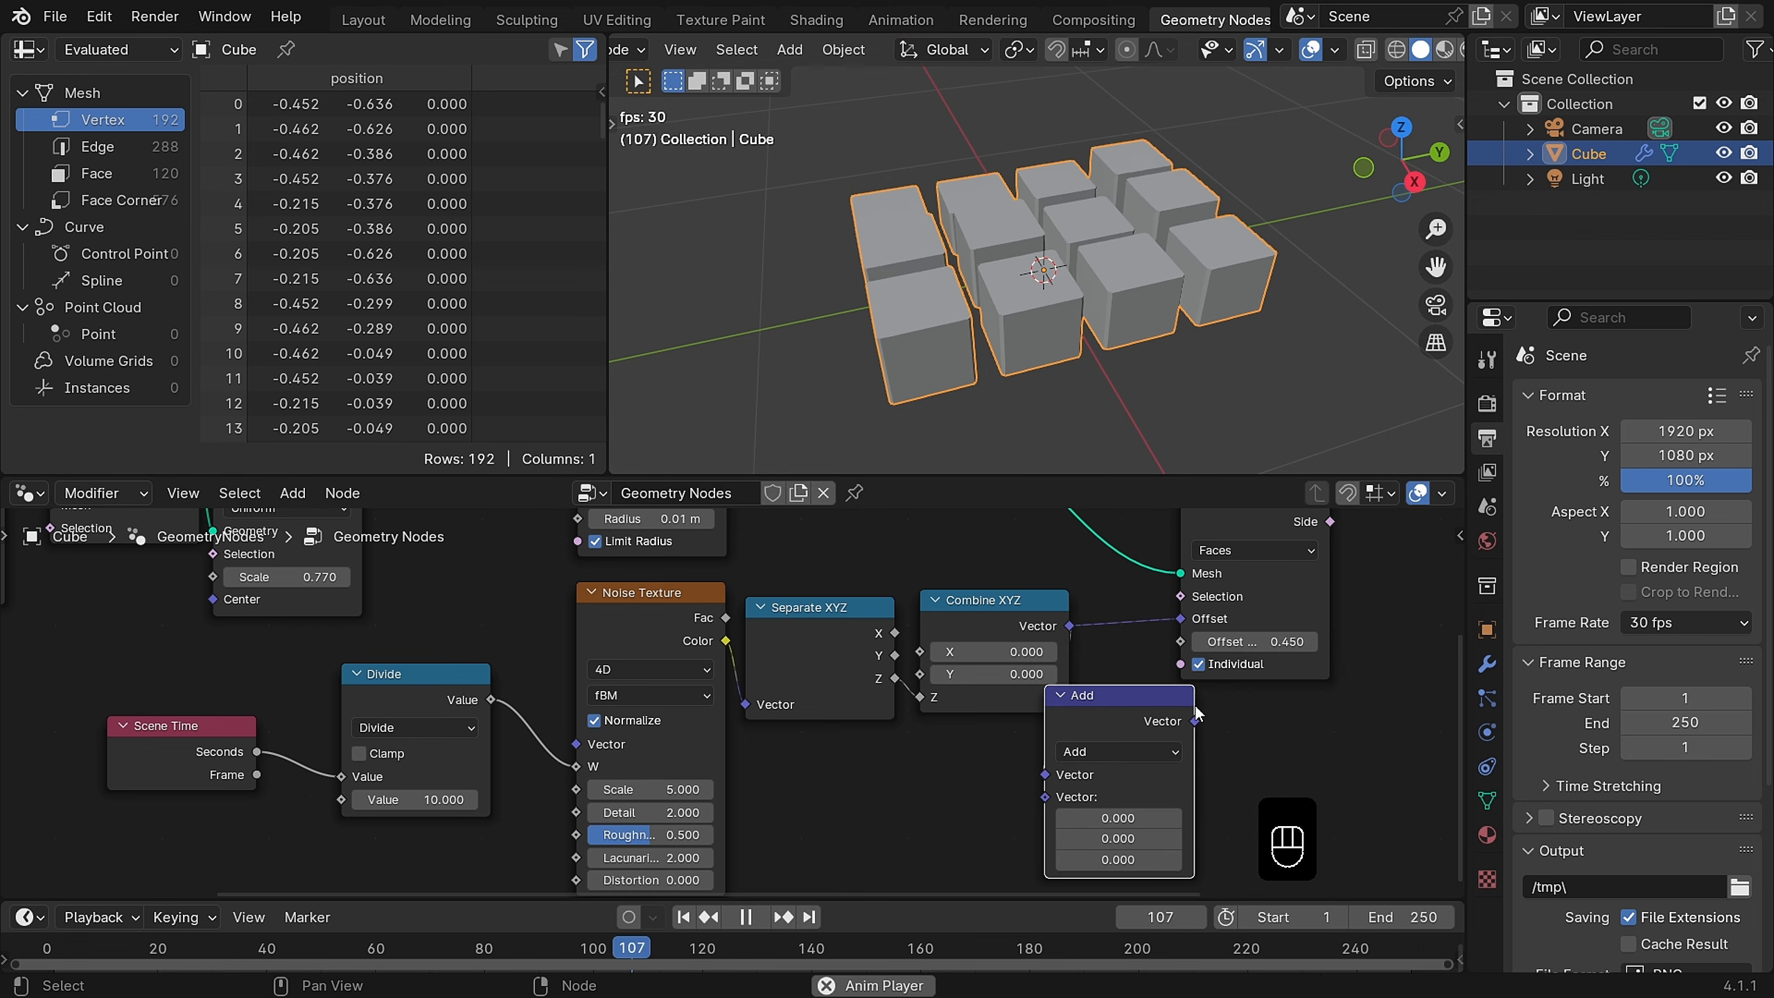
pyautogui.moveTo(1195, 720); pyautogui.dragTo(1174, 636)
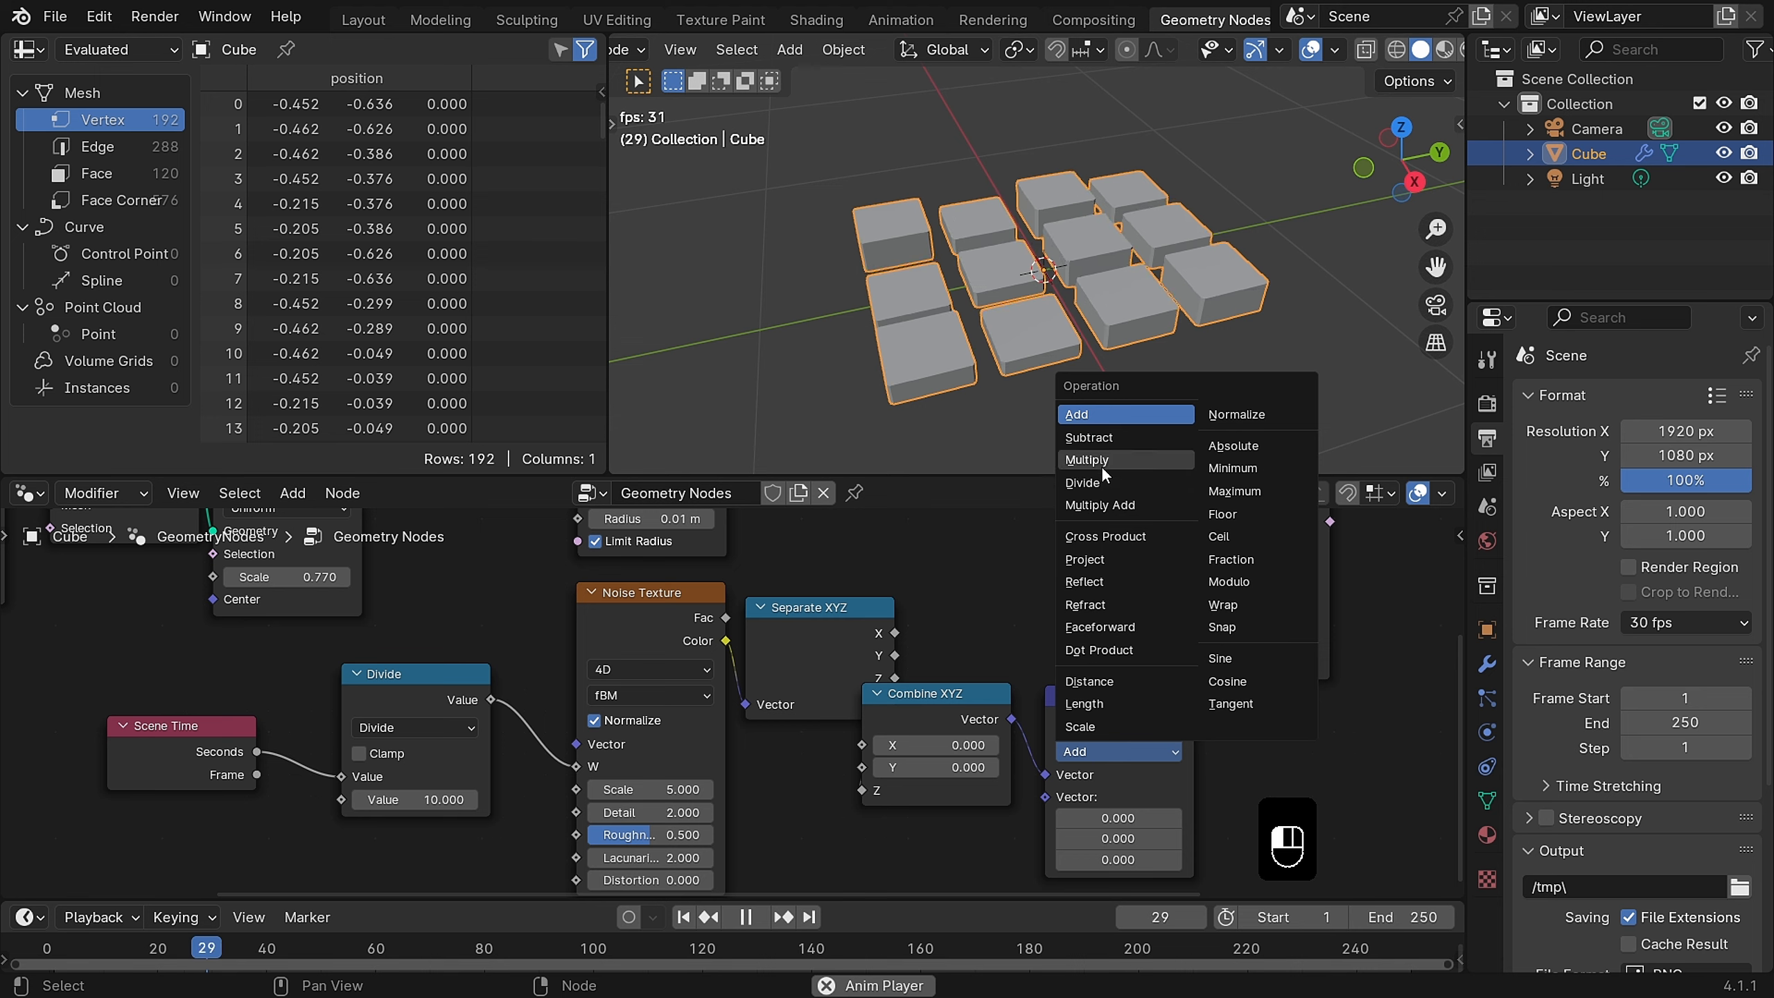
# Step: Set the Vector Math node to Multiply with a Z factor of 2.5
pyautogui.click(1102, 463)
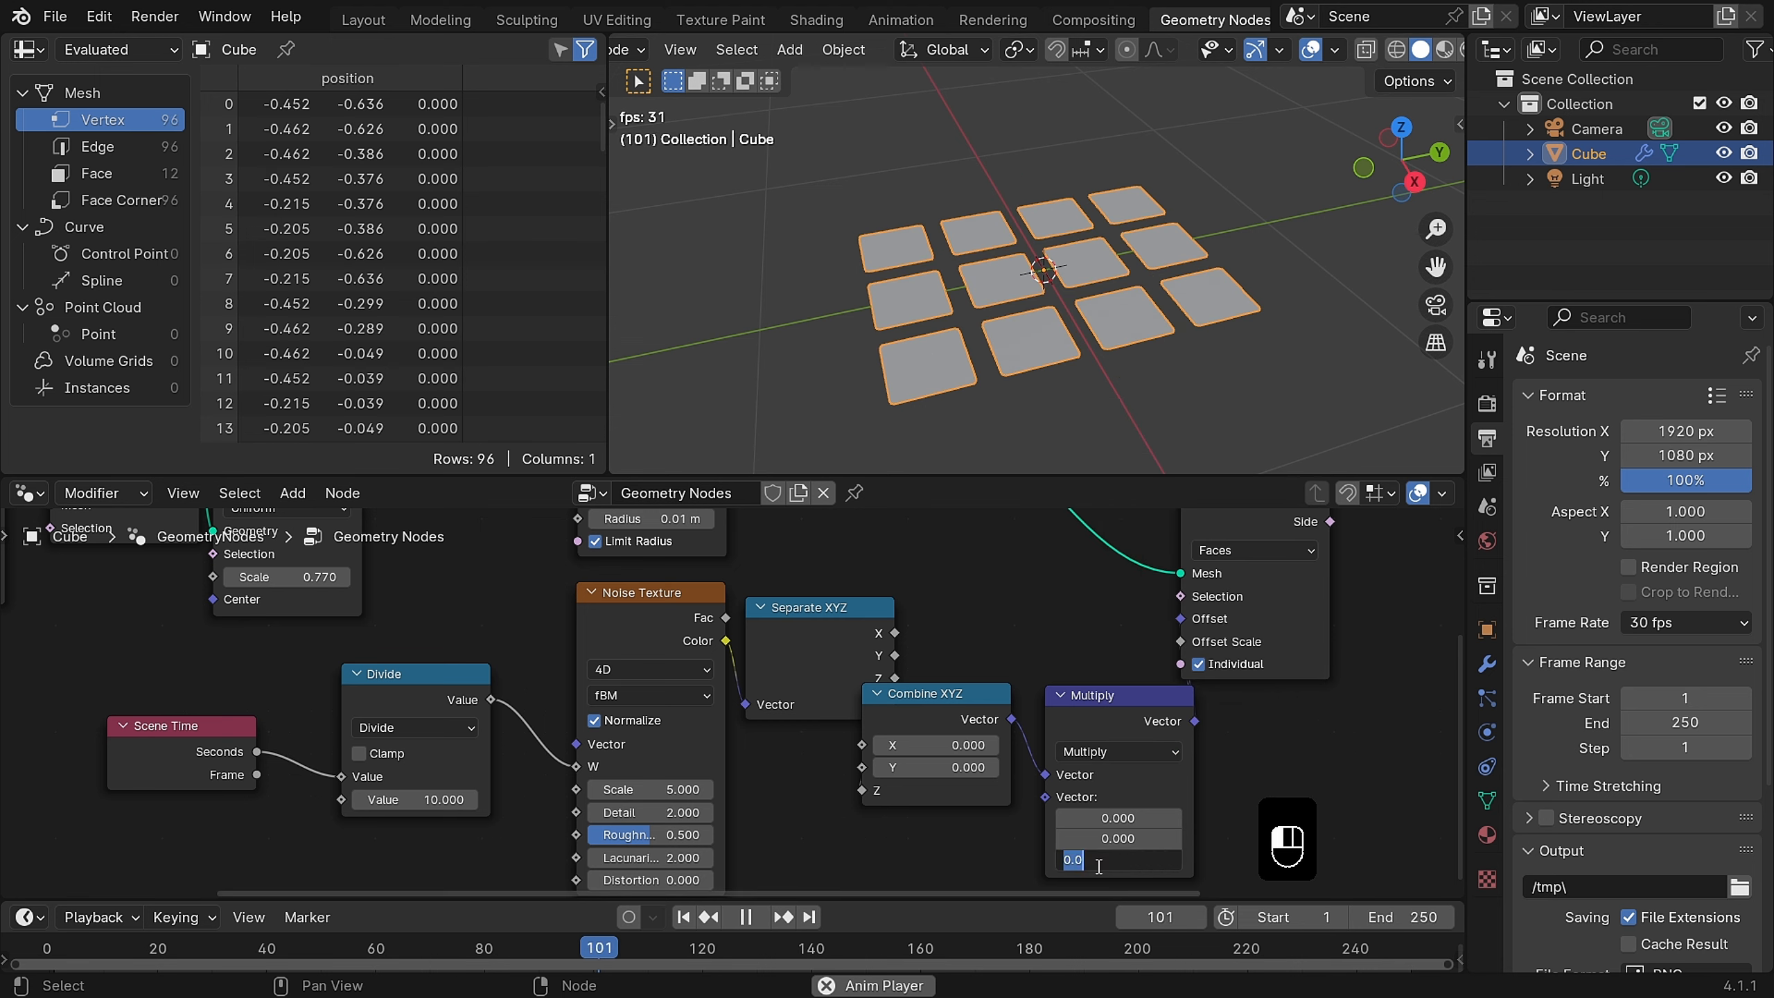
pyautogui.press('Return')
pyautogui.moveTo(1006, 231); pyautogui.dragTo(1003, 295, button='middle')
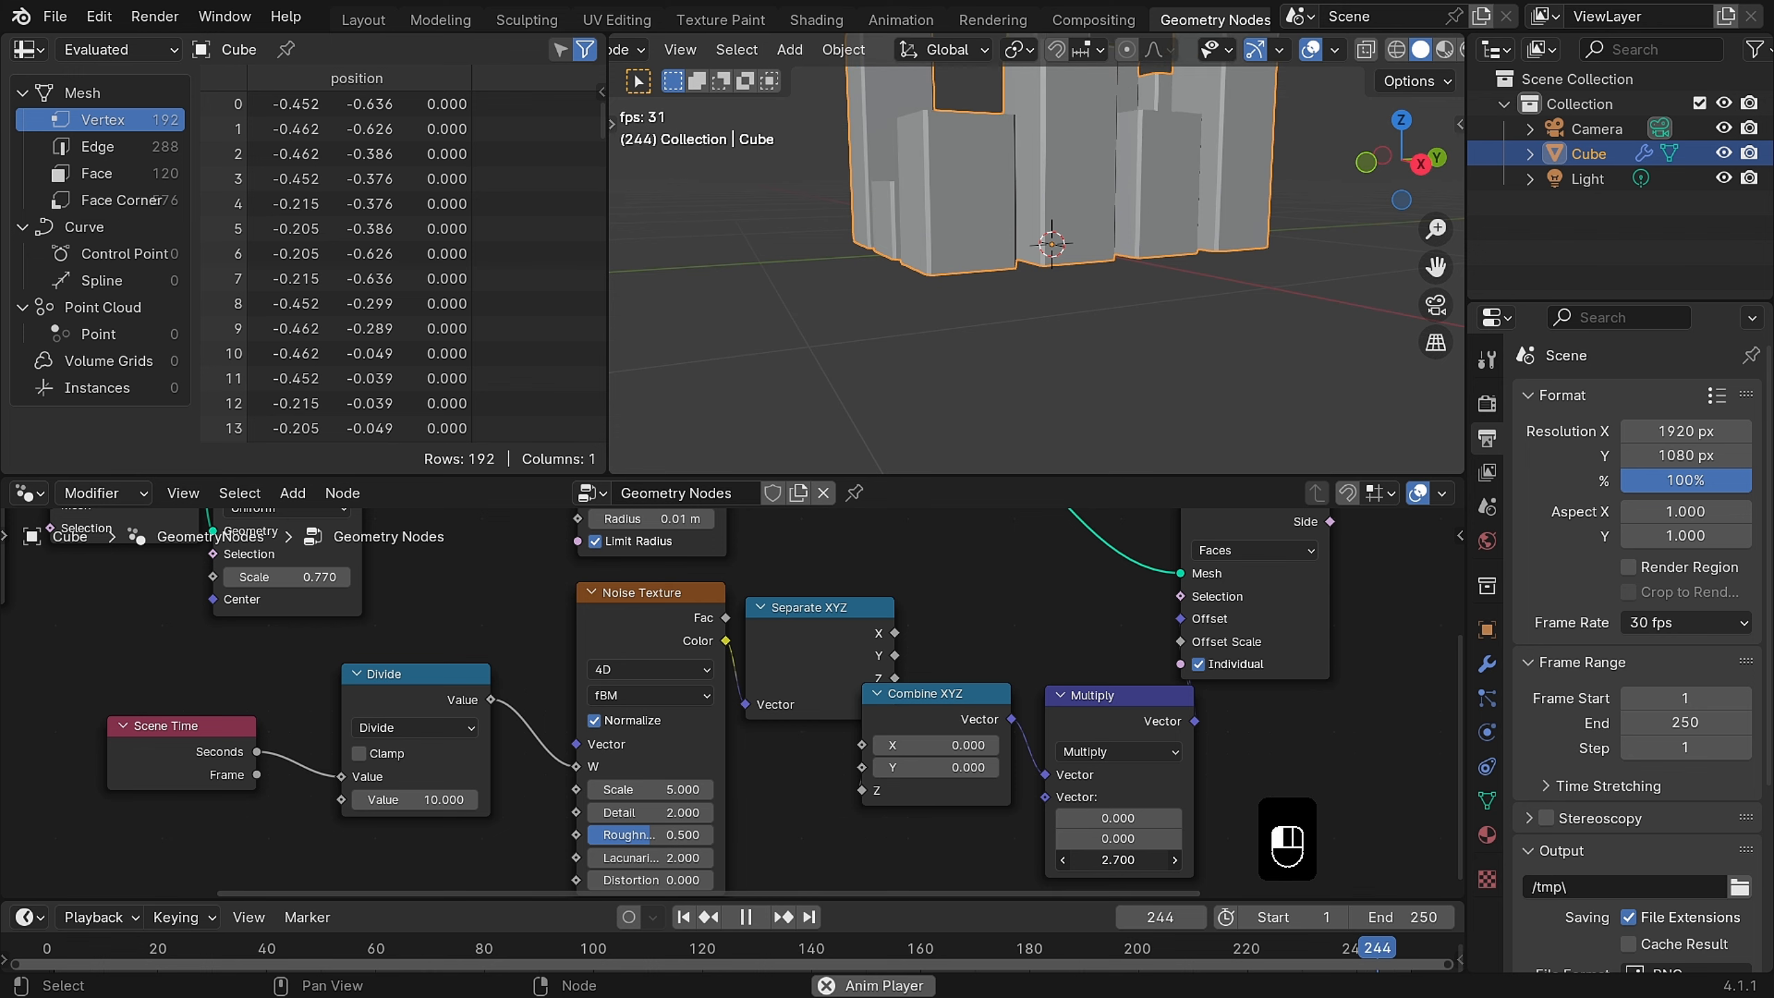
pyautogui.scroll(-3, 909, 331)
pyautogui.moveTo(909, 330); pyautogui.dragTo(788, 396, button='middle')
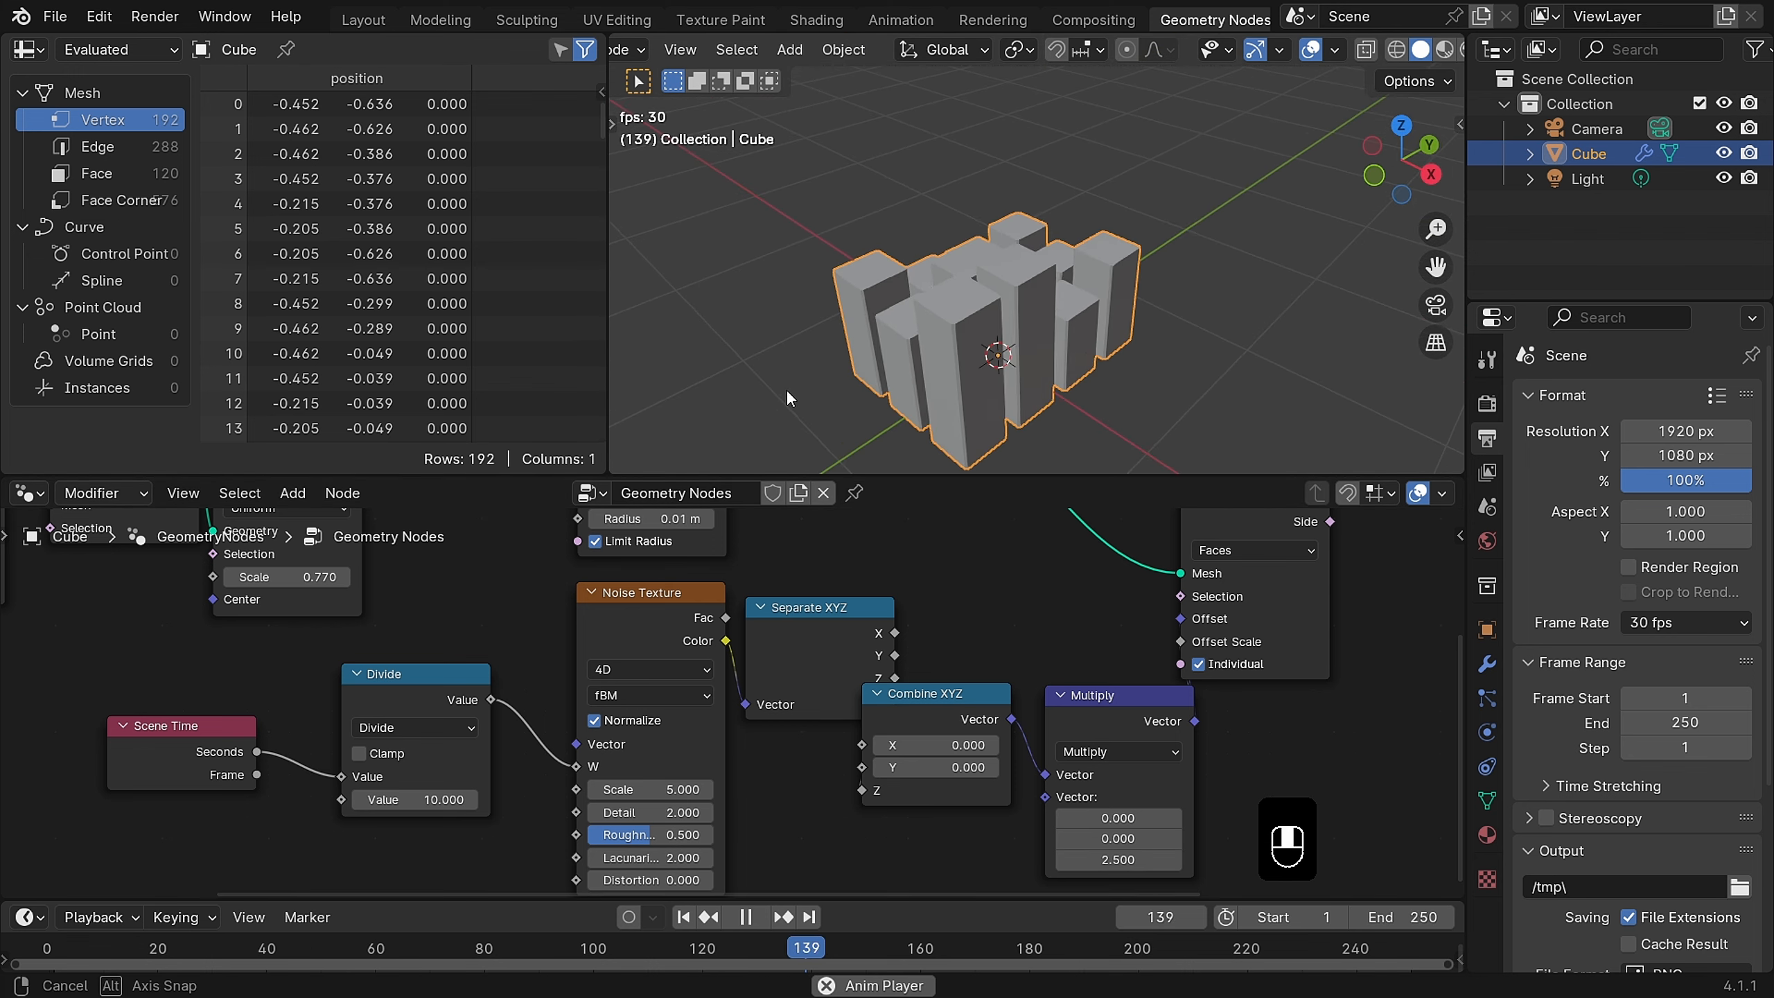
pyautogui.click(790, 400)
# Step: Set the Grid node's Vertices X to 7 and Vertices Y to 8
pyautogui.moveTo(612, 637); pyautogui.dragTo(827, 804, button='middle')
pyautogui.moveTo(505, 730); pyautogui.dragTo(803, 734, button='middle')
pyautogui.scroll(2, 803, 734)
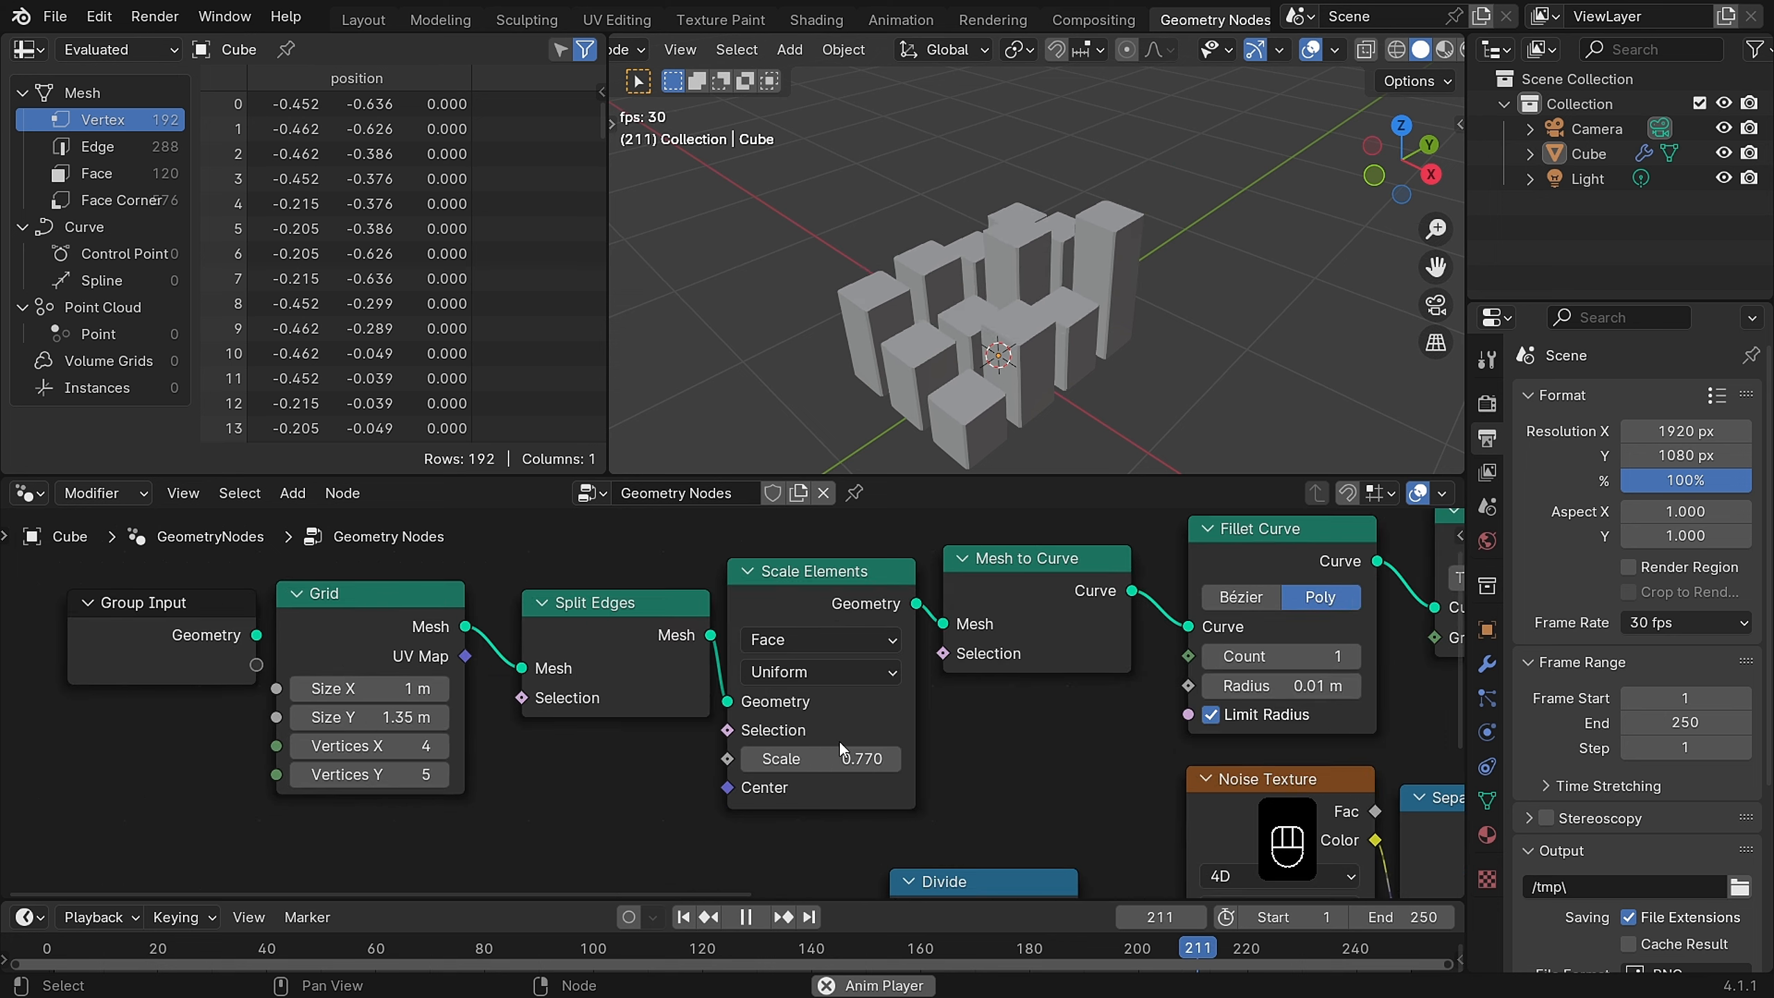
pyautogui.keyDown('shift'); pyautogui.moveTo(401, 746); pyautogui.dragTo(421, 774); pyautogui.keyUp('shift')
pyautogui.moveTo(831, 316); pyautogui.dragTo(1130, 303, button='middle')
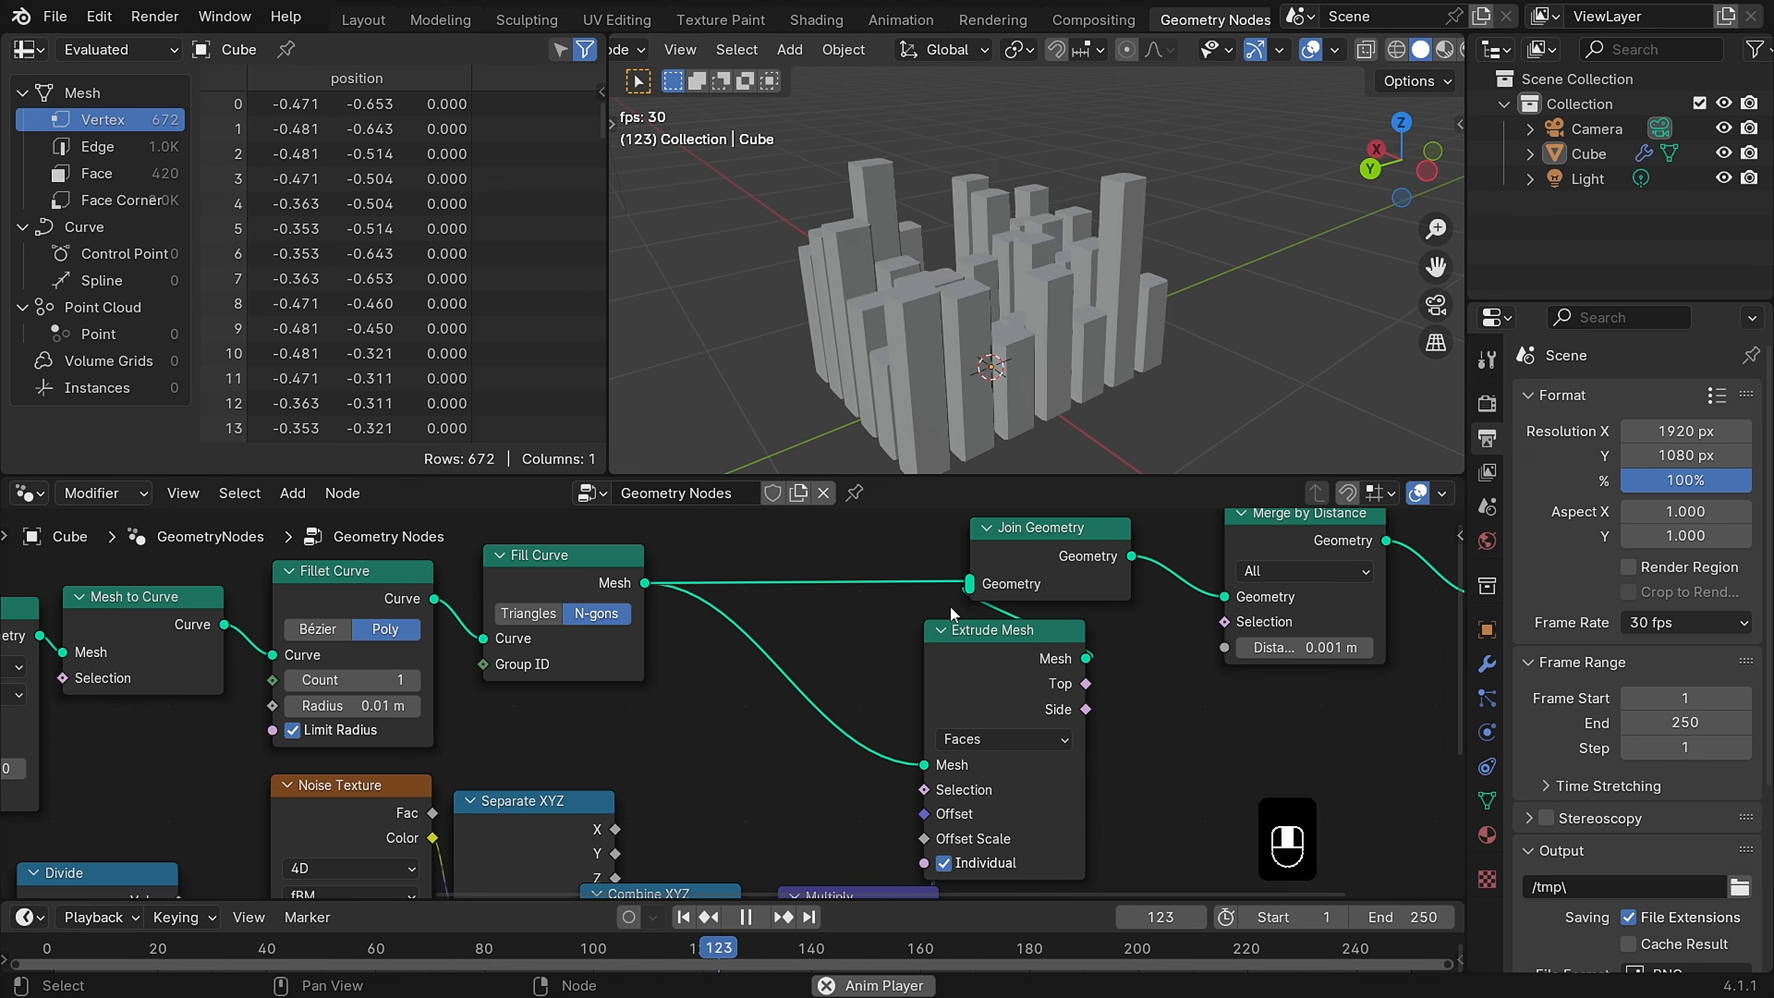
# Step: Make room before the Group Output and insert a Set Material node after Merge by Distance
pyautogui.moveTo(1058, 612); pyautogui.dragTo(690, 605, button='middle')
pyautogui.moveTo(1237, 575); pyautogui.dragTo(1306, 574)
pyautogui.moveTo(990, 567); pyautogui.dragTo(871, 624, button='middle')
pyautogui.moveTo(874, 590); pyautogui.dragTo(844, 598)
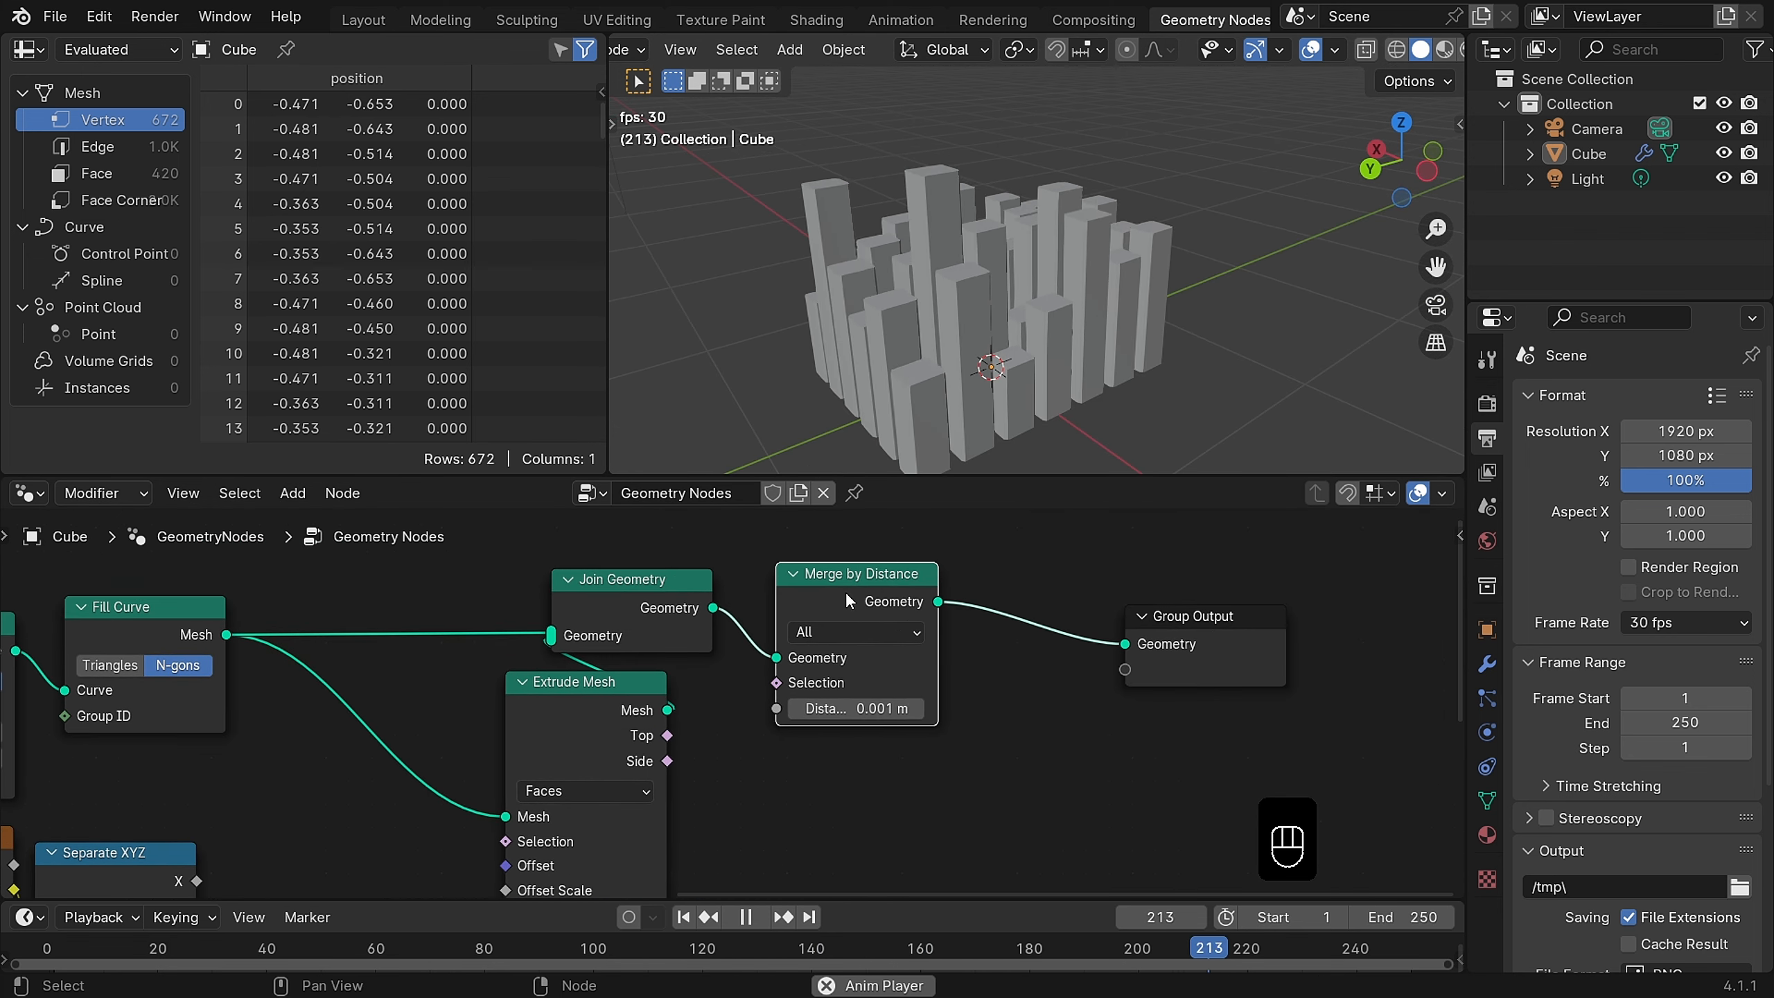
pyautogui.moveTo(1216, 631); pyautogui.dragTo(1282, 630)
pyautogui.hotkey('shift', 'a')
pyautogui.click(1006, 488)
pyautogui.write('se')
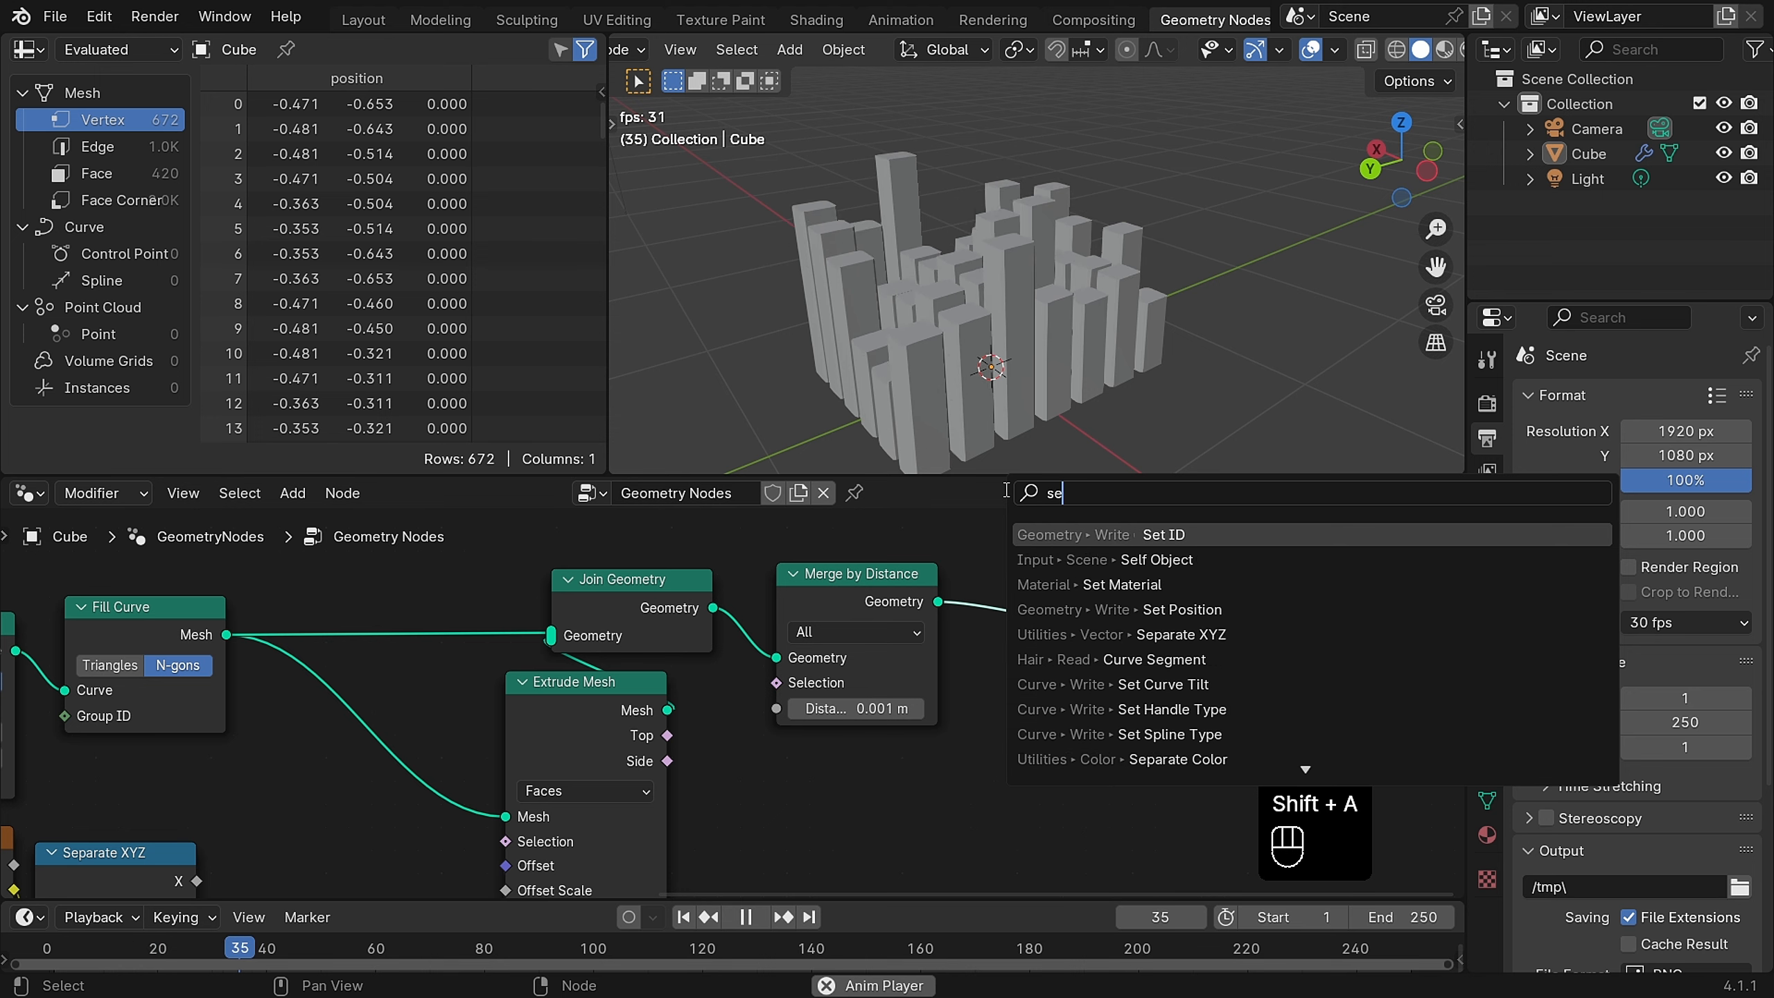
pyautogui.write('t mater')
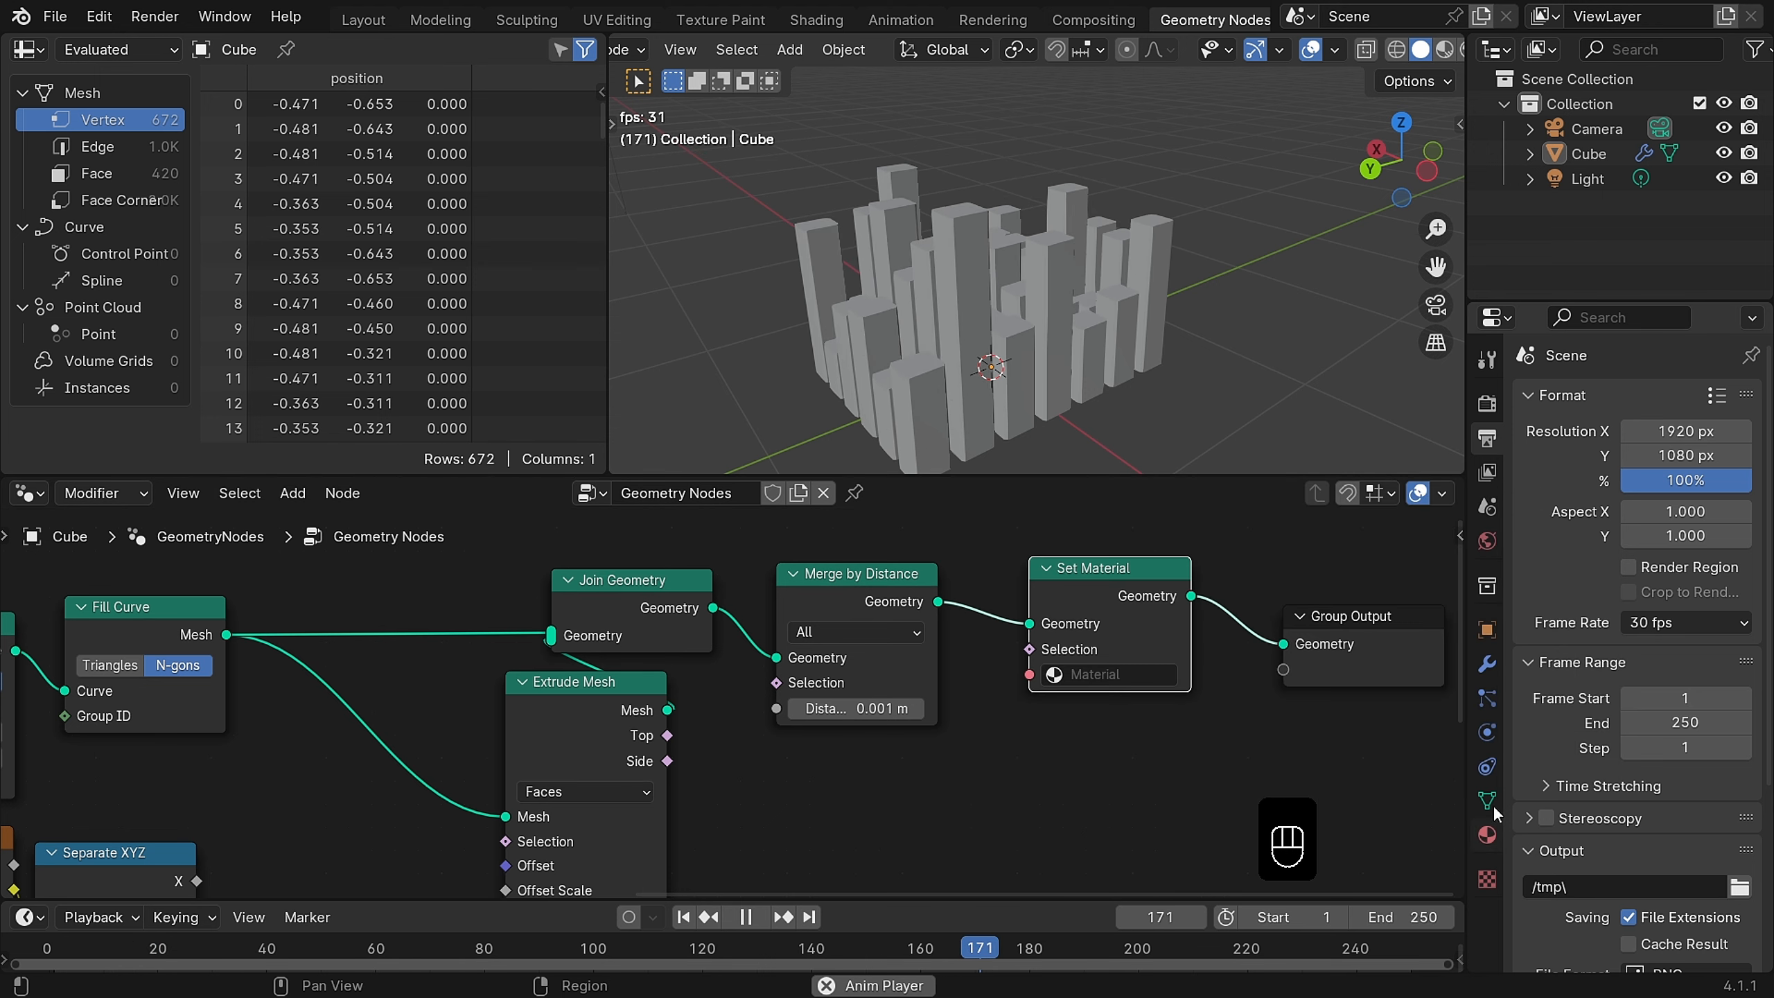
# Step: Assign the existing Material in the Set Material node and make its base color red with saturation 0.994
pyautogui.click(1487, 835)
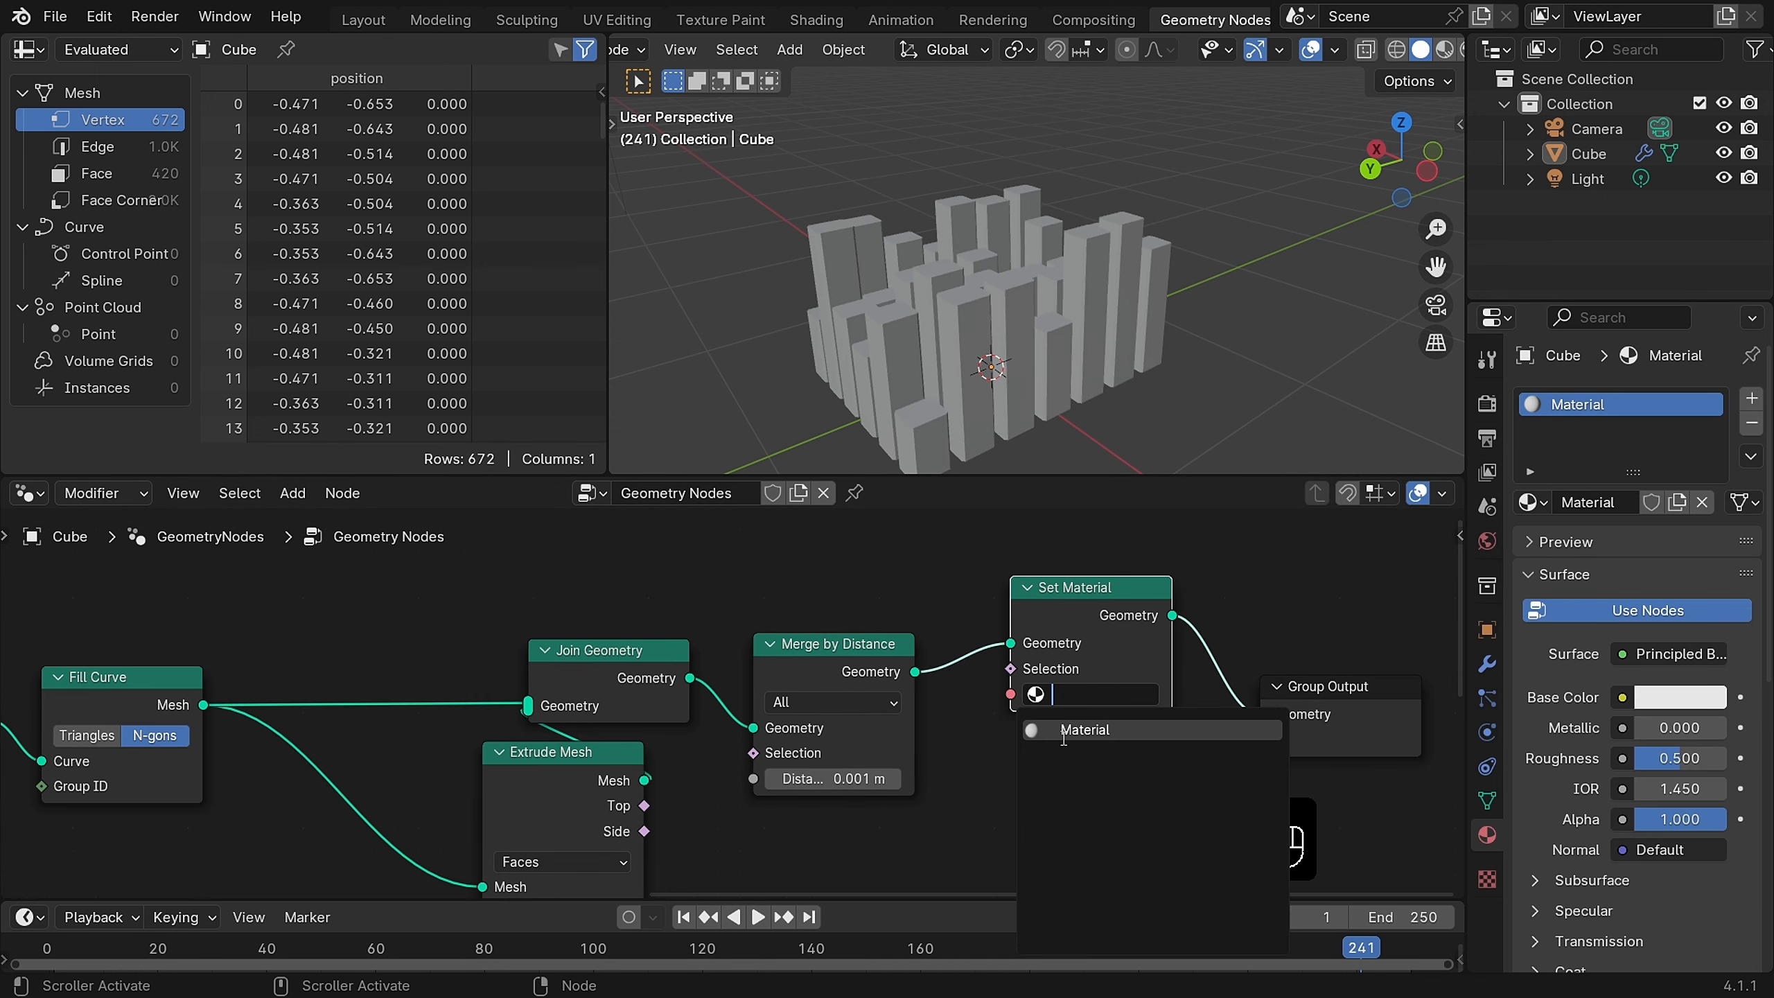
pyautogui.click(1110, 731)
pyautogui.click(1637, 693)
pyautogui.moveTo(1581, 466); pyautogui.dragTo(1572, 514)
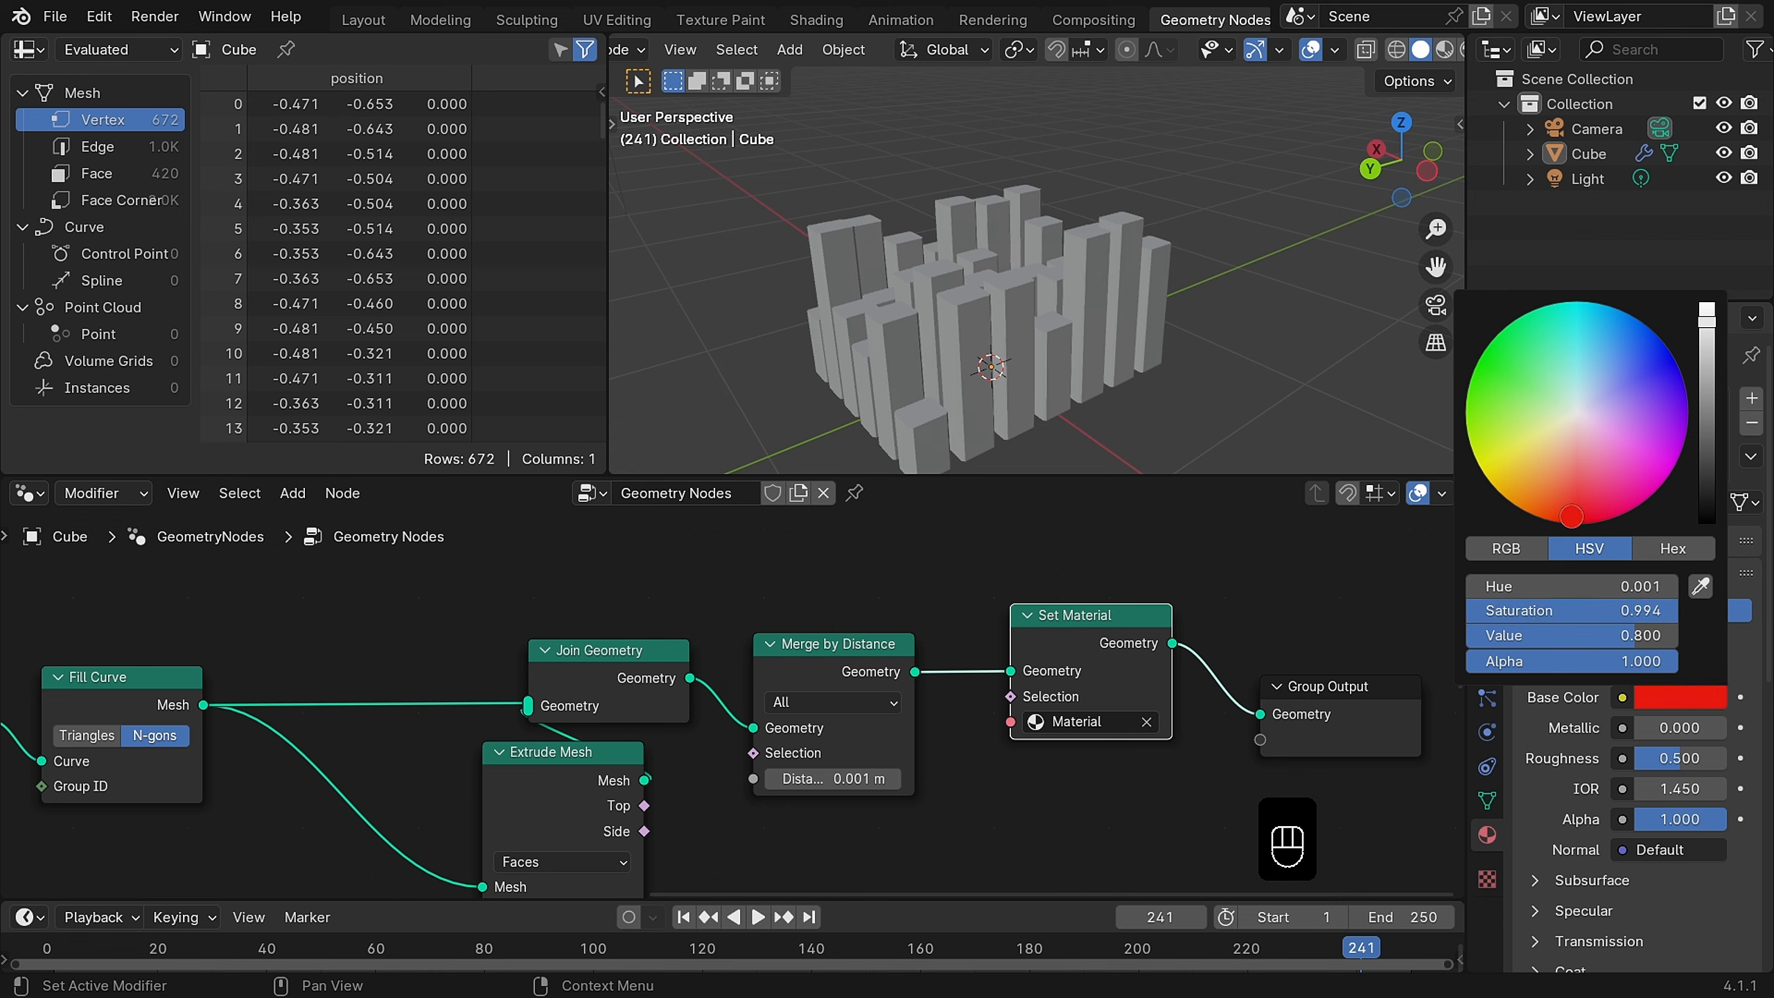
# Step: Switch the 3D viewport to Material Preview shading and play the animation
pyautogui.click(1444, 51)
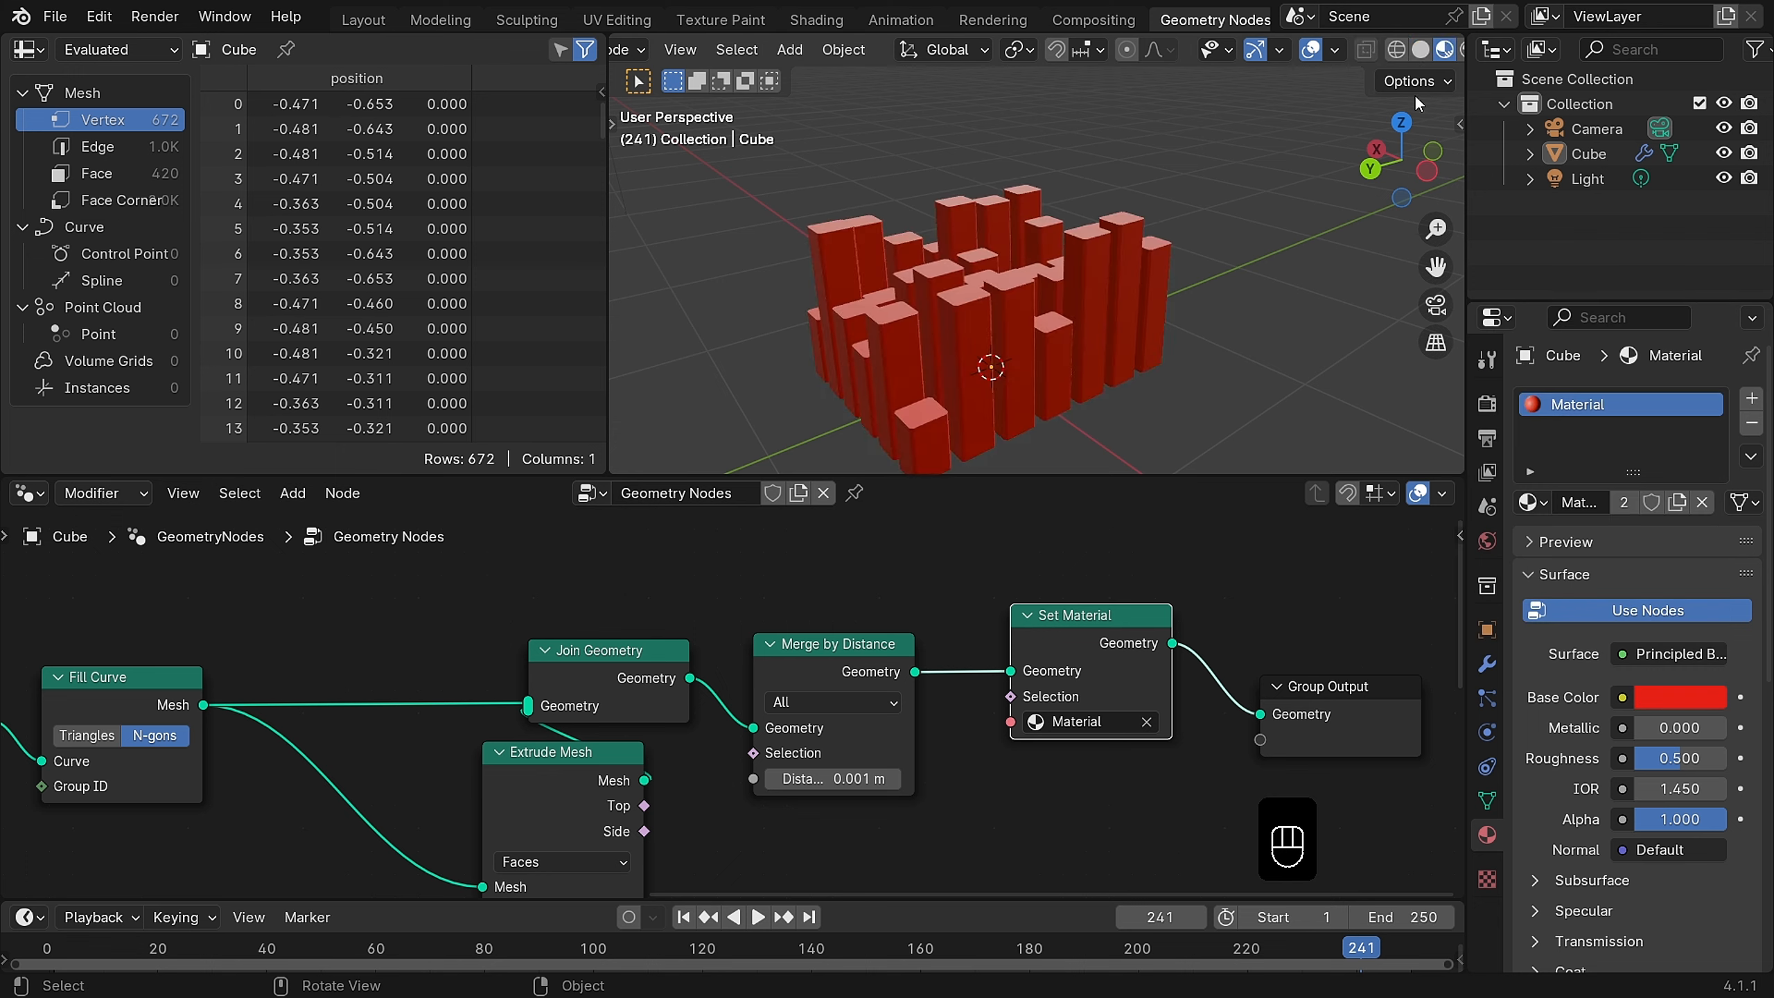
pyautogui.scroll(3, 1110, 268)
pyautogui.scroll(-2, 1035, 256)
pyautogui.press('space')
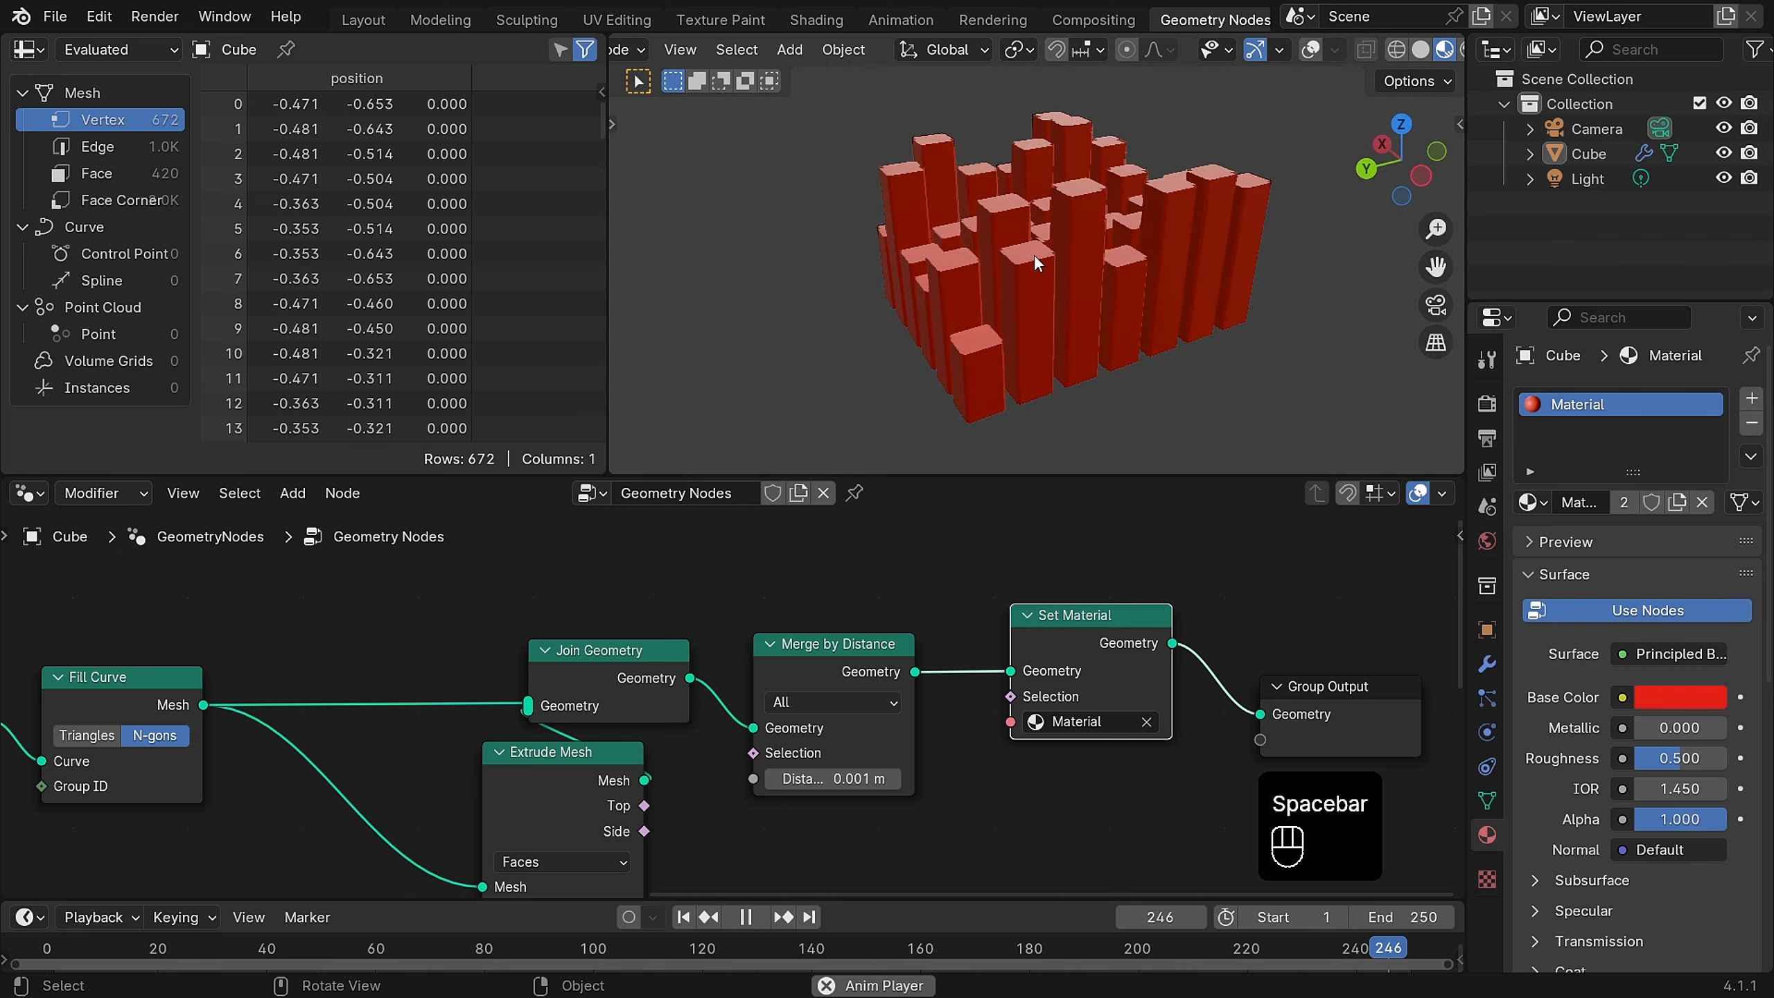
# Step: Switch the 3D viewport to Rendered shading
pyautogui.moveTo(1036, 257)
pyautogui.keyDown('shift'); pyautogui.mouseDown(button='middle')
pyautogui.moveTo(961, 347)
pyautogui.moveTo(1017, 289)
pyautogui.moveTo(1117, 279)
pyautogui.moveTo(1117, 248)
pyautogui.mouseUp(button='middle'); pyautogui.keyUp('shift')
pyautogui.scroll(-1, 1018, 289)
pyautogui.scroll(-2, 1414, 57)
pyautogui.click(1418, 50)
pyautogui.scroll(-3, 1117, 249)
pyautogui.hotkey('shift', 'a')
pyautogui.press('Escape')
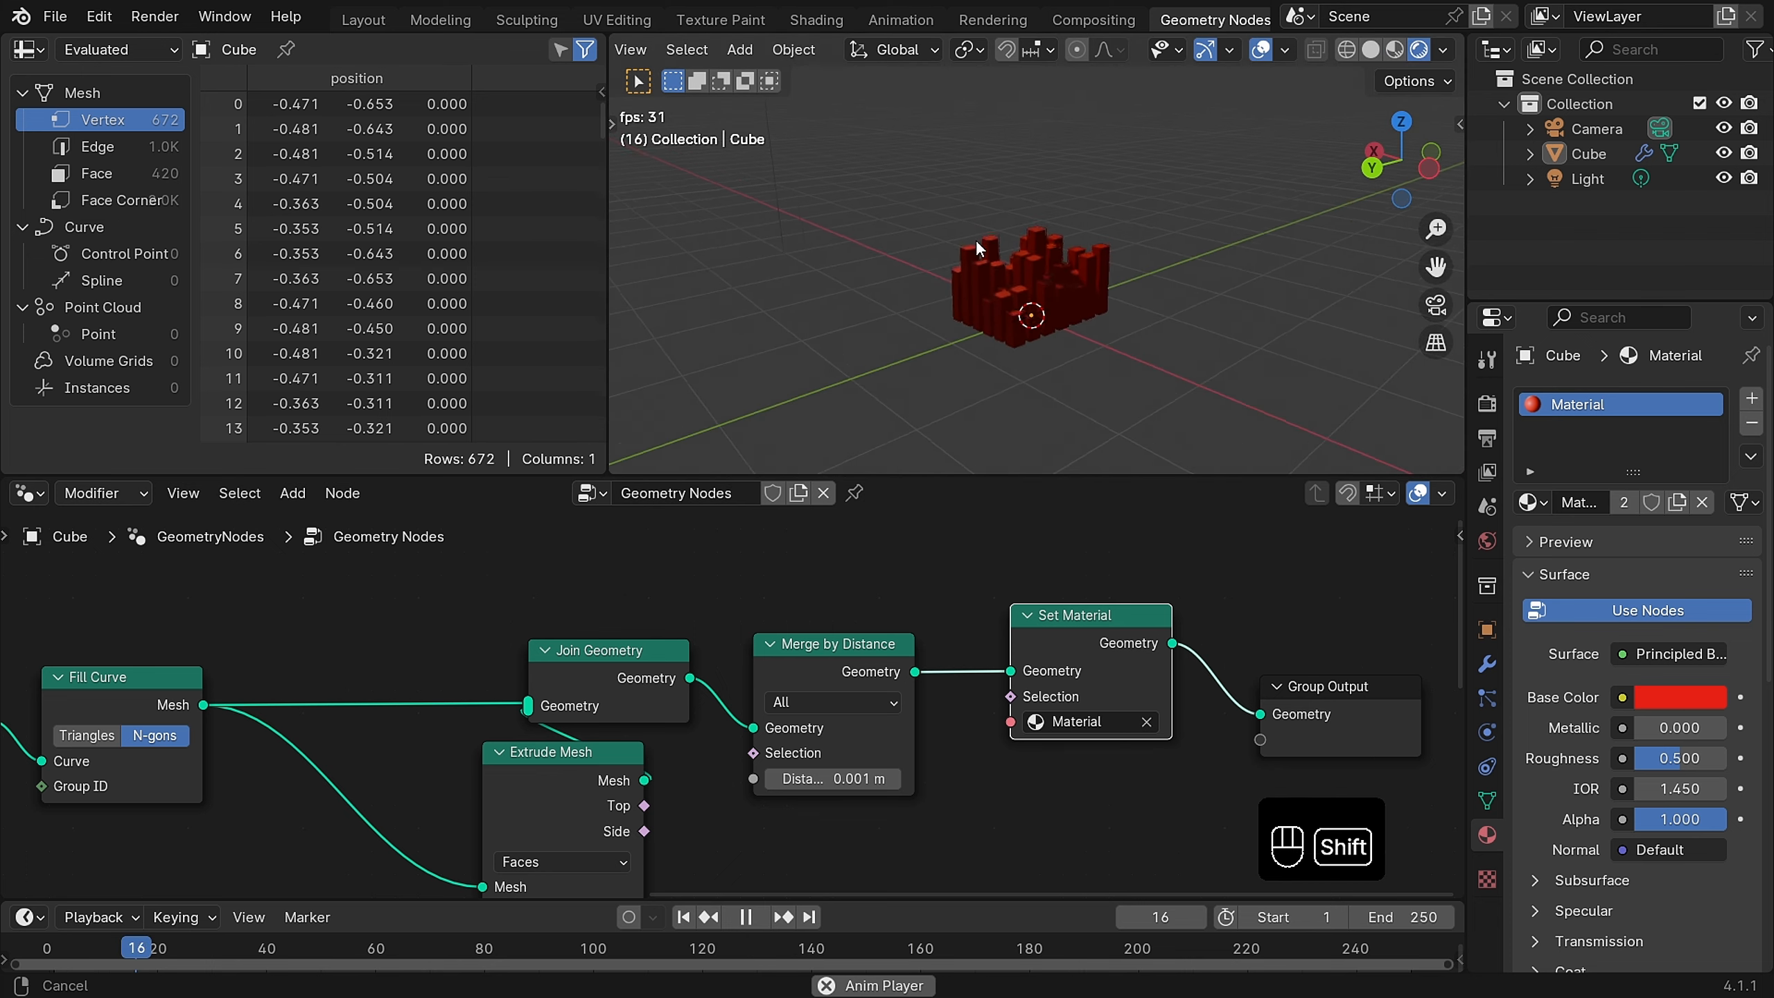
# Step: Select the light and move it directly above the blocks in the front view
pyautogui.keyDown('shift'); pyautogui.moveTo(976, 238); pyautogui.dragTo(901, 214, button='middle'); pyautogui.keyUp('shift')
pyautogui.click(1051, 132)
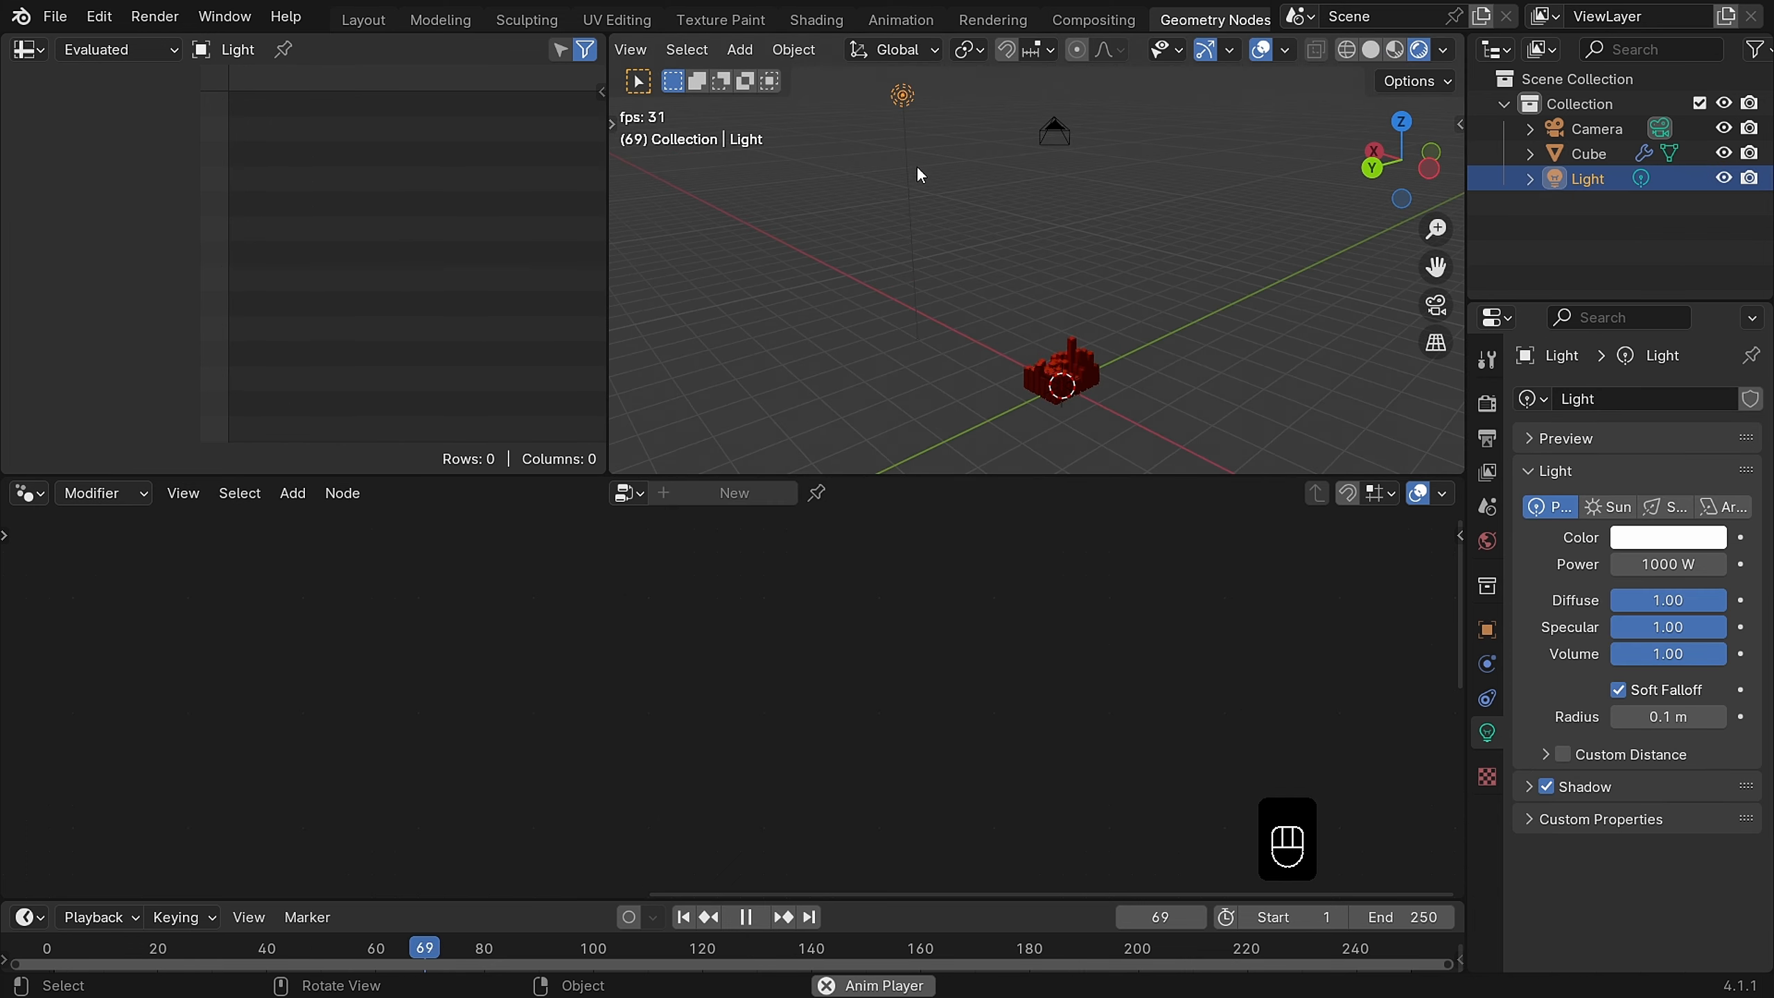
pyautogui.press('KP_1')
pyautogui.press('g')
pyautogui.click(1437, 607)
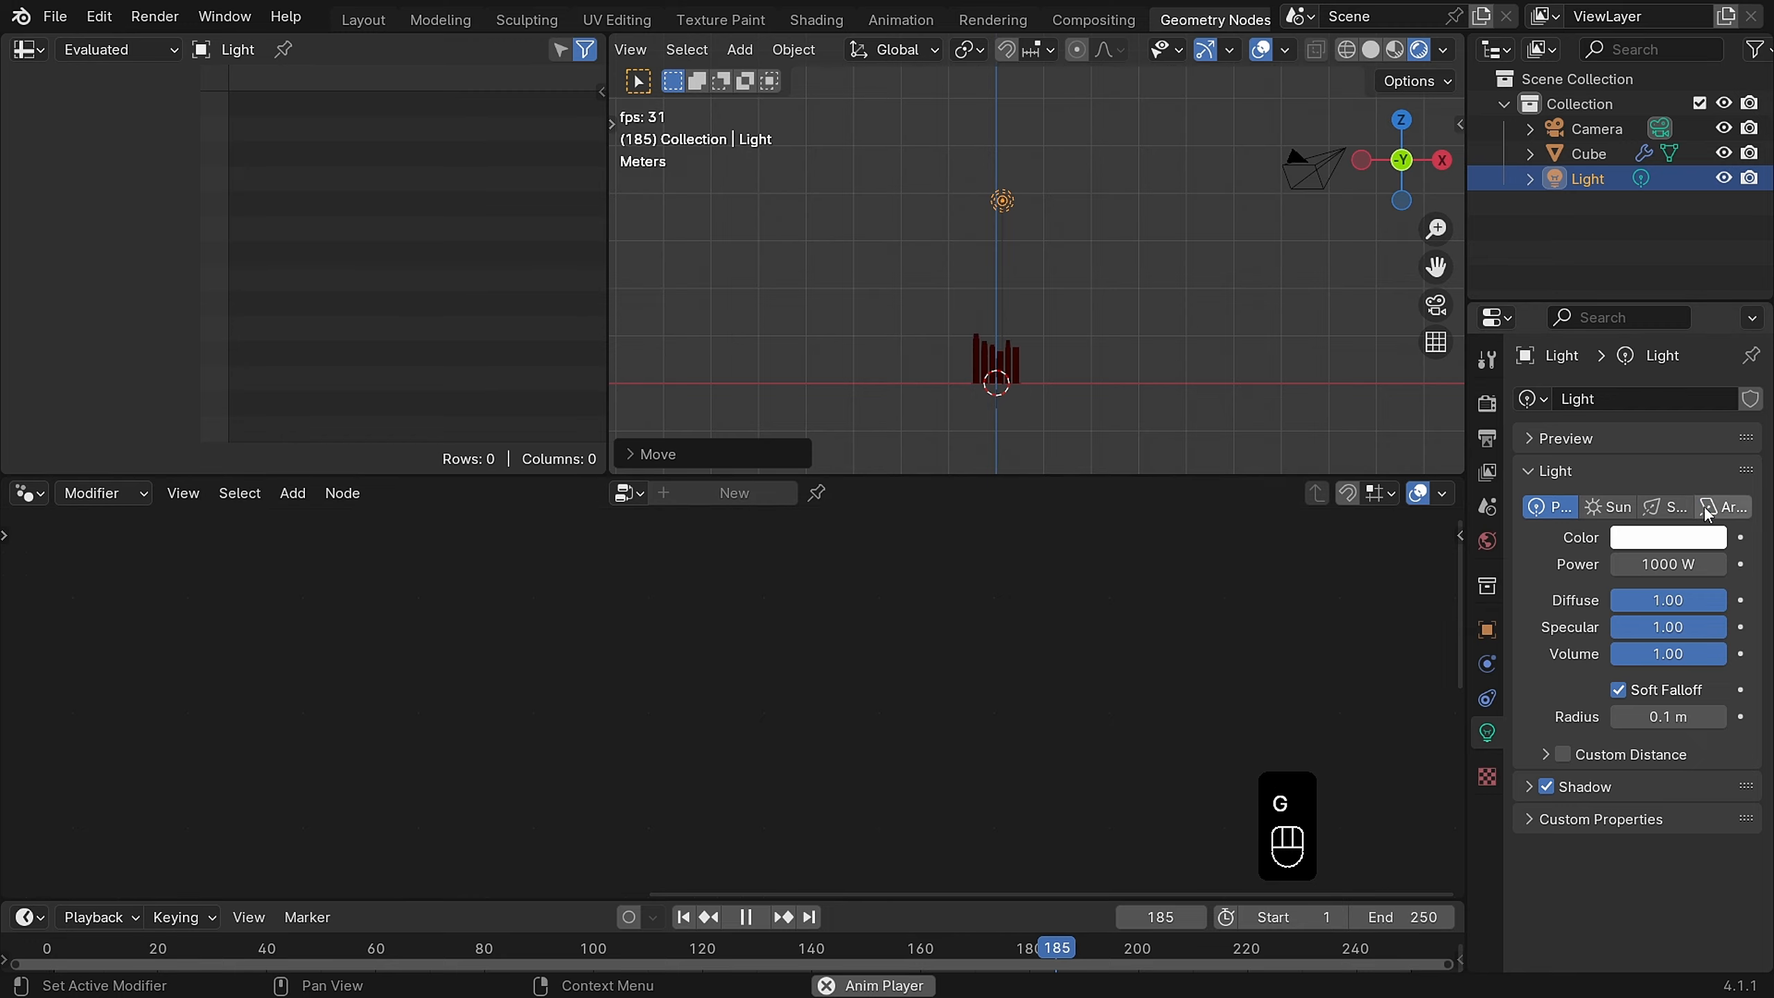
# Step: Change the light's type to Area and rotate it in the front view to point straight down at the blocks
pyautogui.click(1706, 508)
pyautogui.press('KP_1')
pyautogui.press('r')
pyautogui.click(1192, 306)
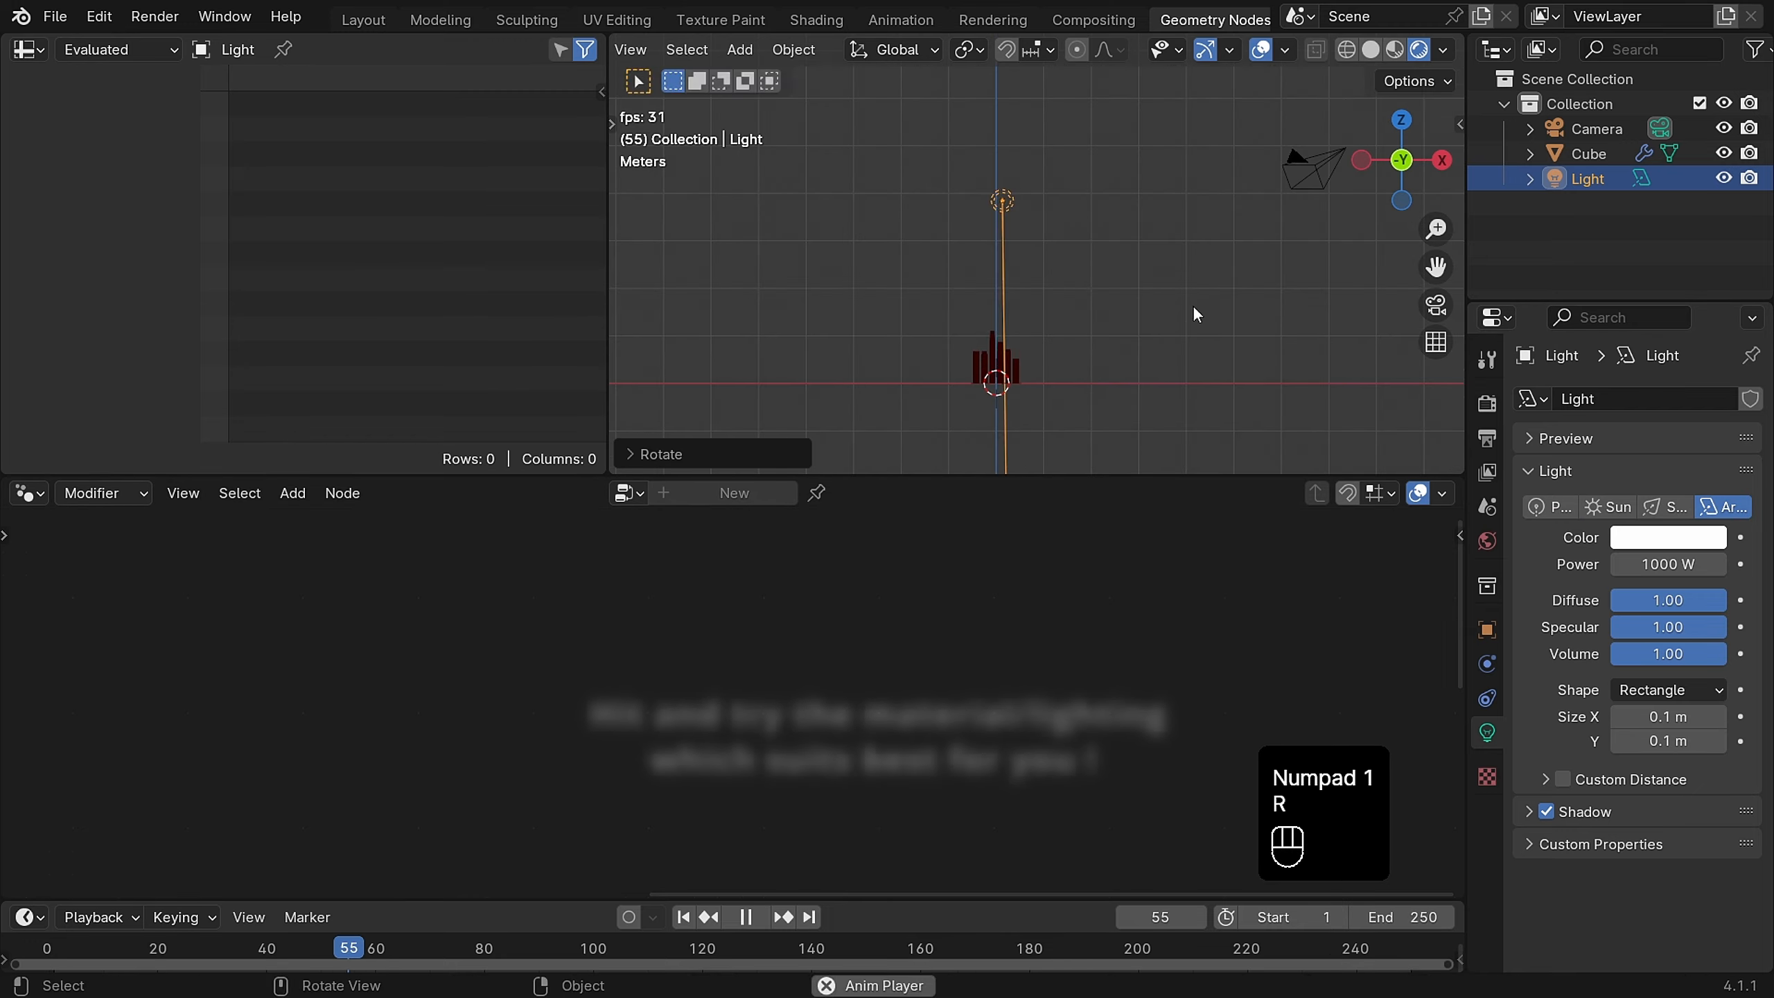
# Step: Move the area light along the global Y axis to the side of the blocks and fine-tune its position
pyautogui.moveTo(1043, 210); pyautogui.dragTo(1071, 250, button='middle')
pyautogui.press('g')
pyautogui.press('g')
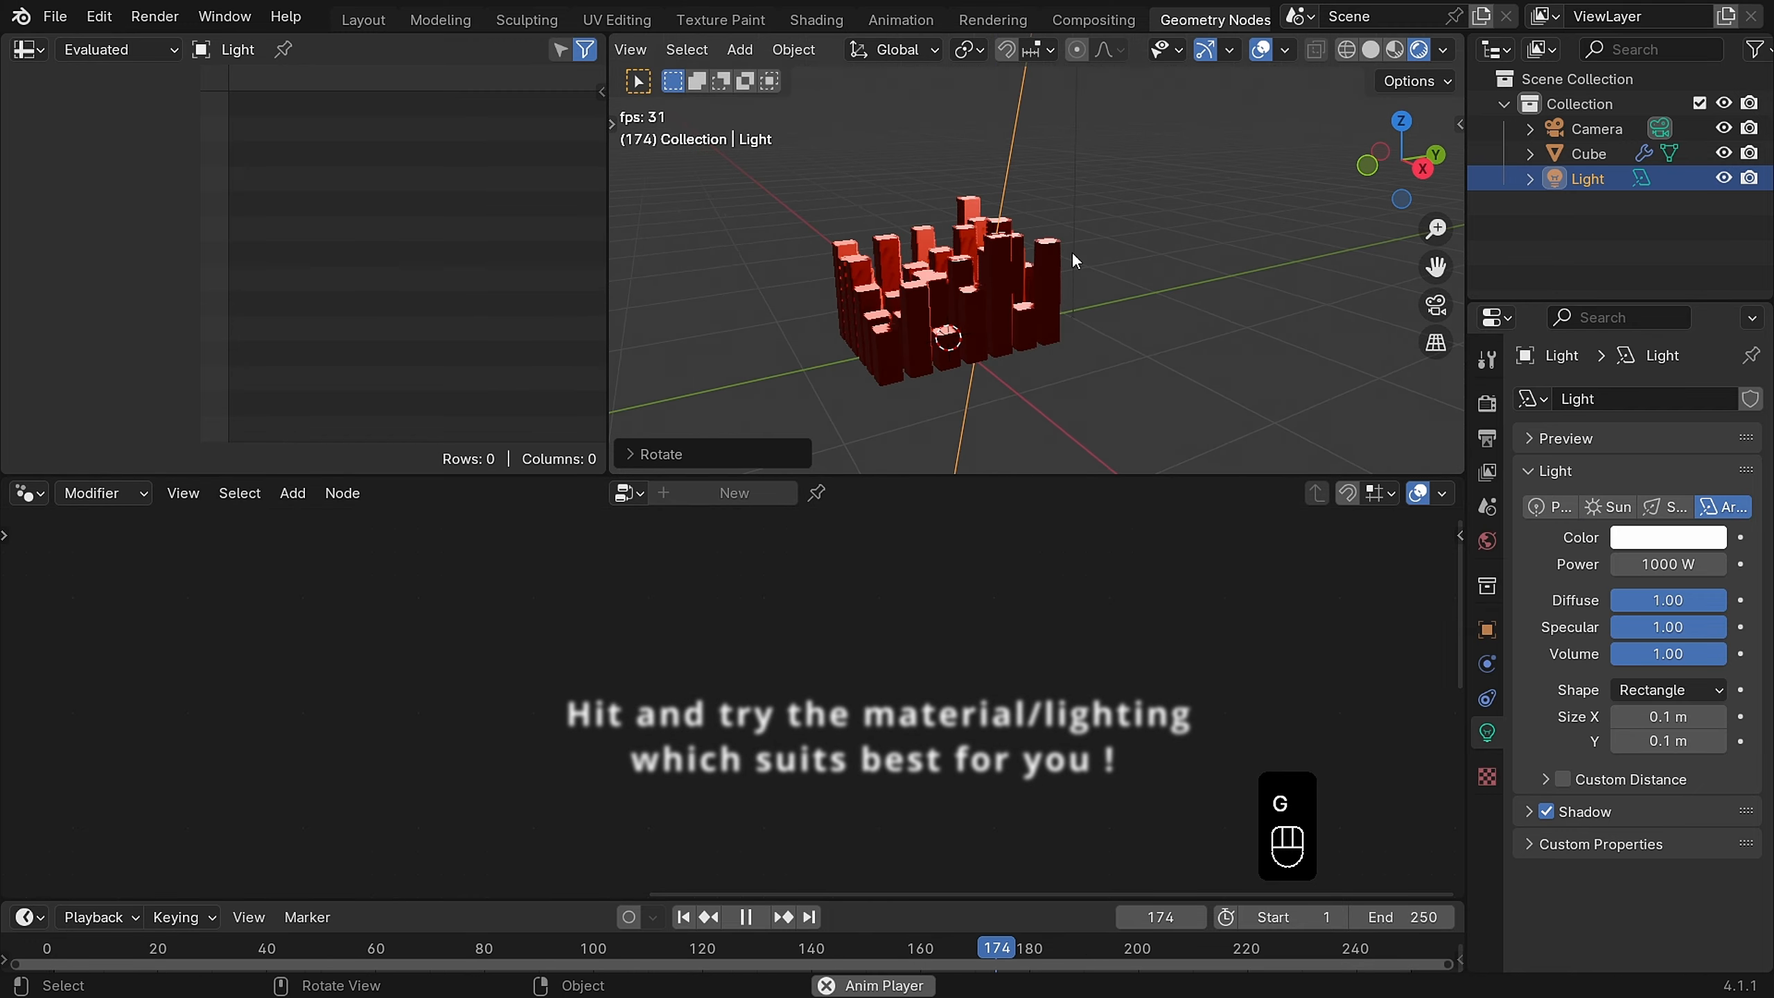
pyautogui.click(1021, 219)
pyautogui.scroll(-6, 1005, 223)
pyautogui.moveTo(974, 214); pyautogui.dragTo(946, 230, button='middle')
pyautogui.press('g')
pyautogui.middleClick(1006, 232)
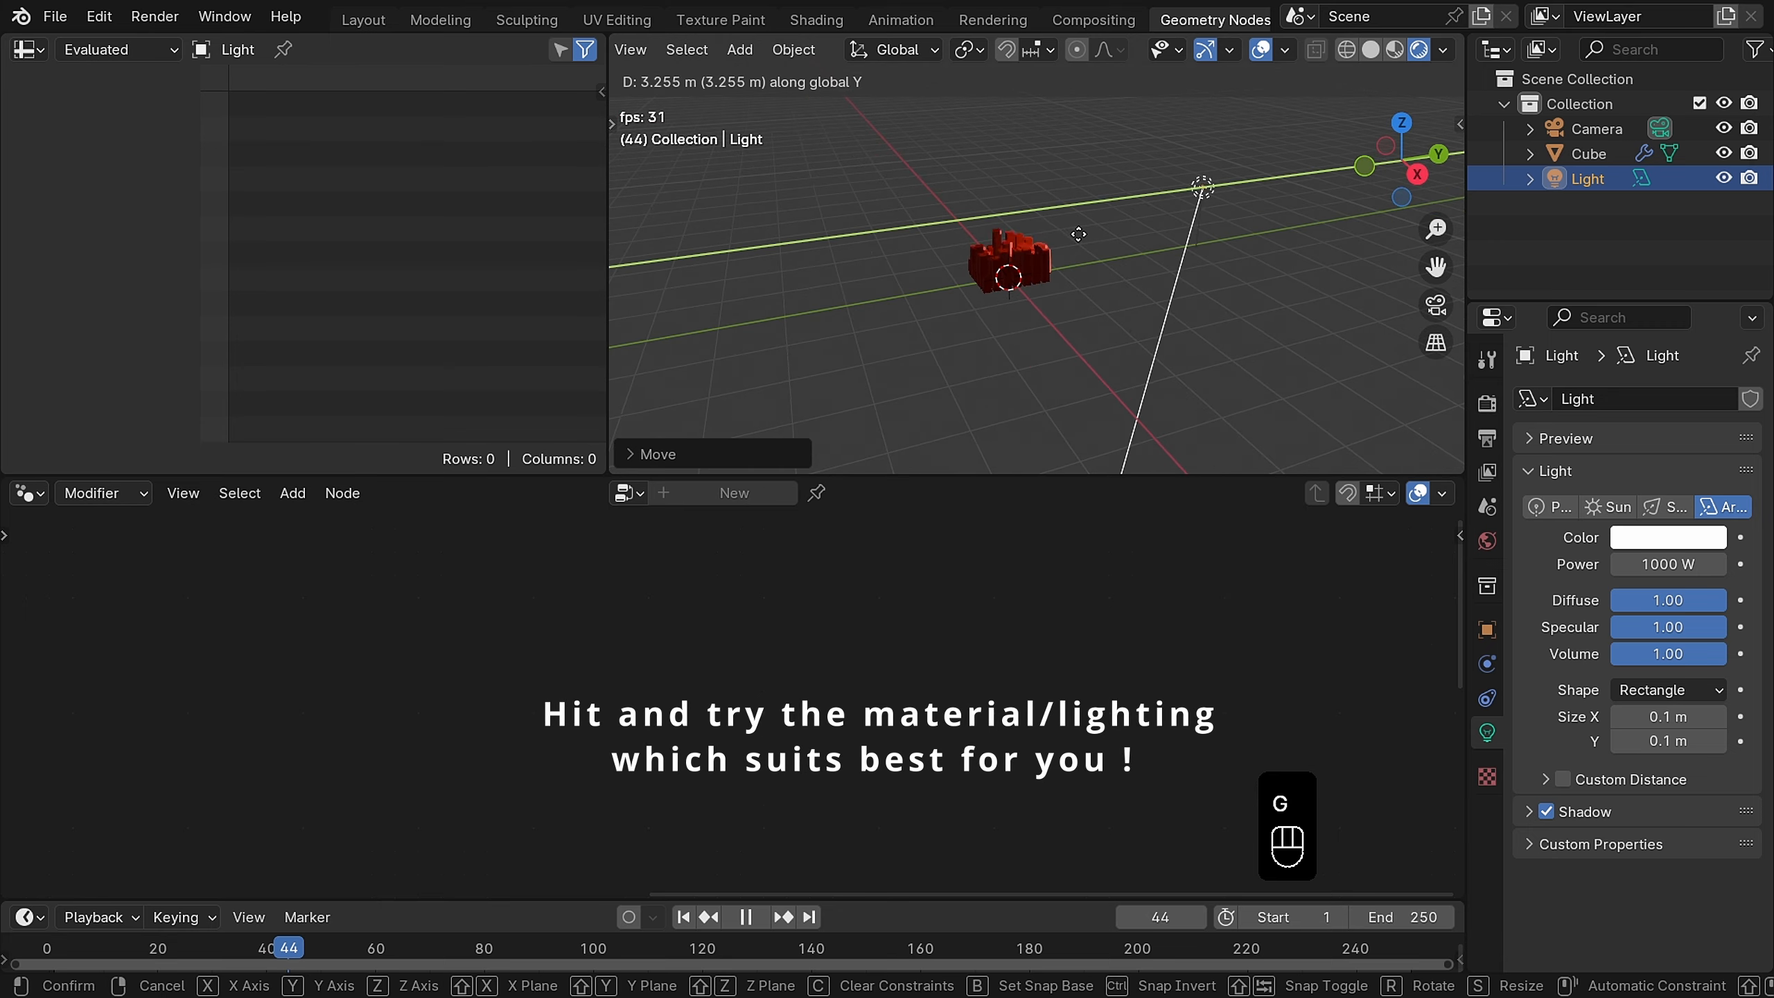
pyautogui.click(1044, 229)
pyautogui.press('g')
pyautogui.click(1085, 218)
# Step: Rotate the area light in the side view to aim at the blocks and enlarge its X and Y size
pyautogui.press('KP_3')
pyautogui.press('r')
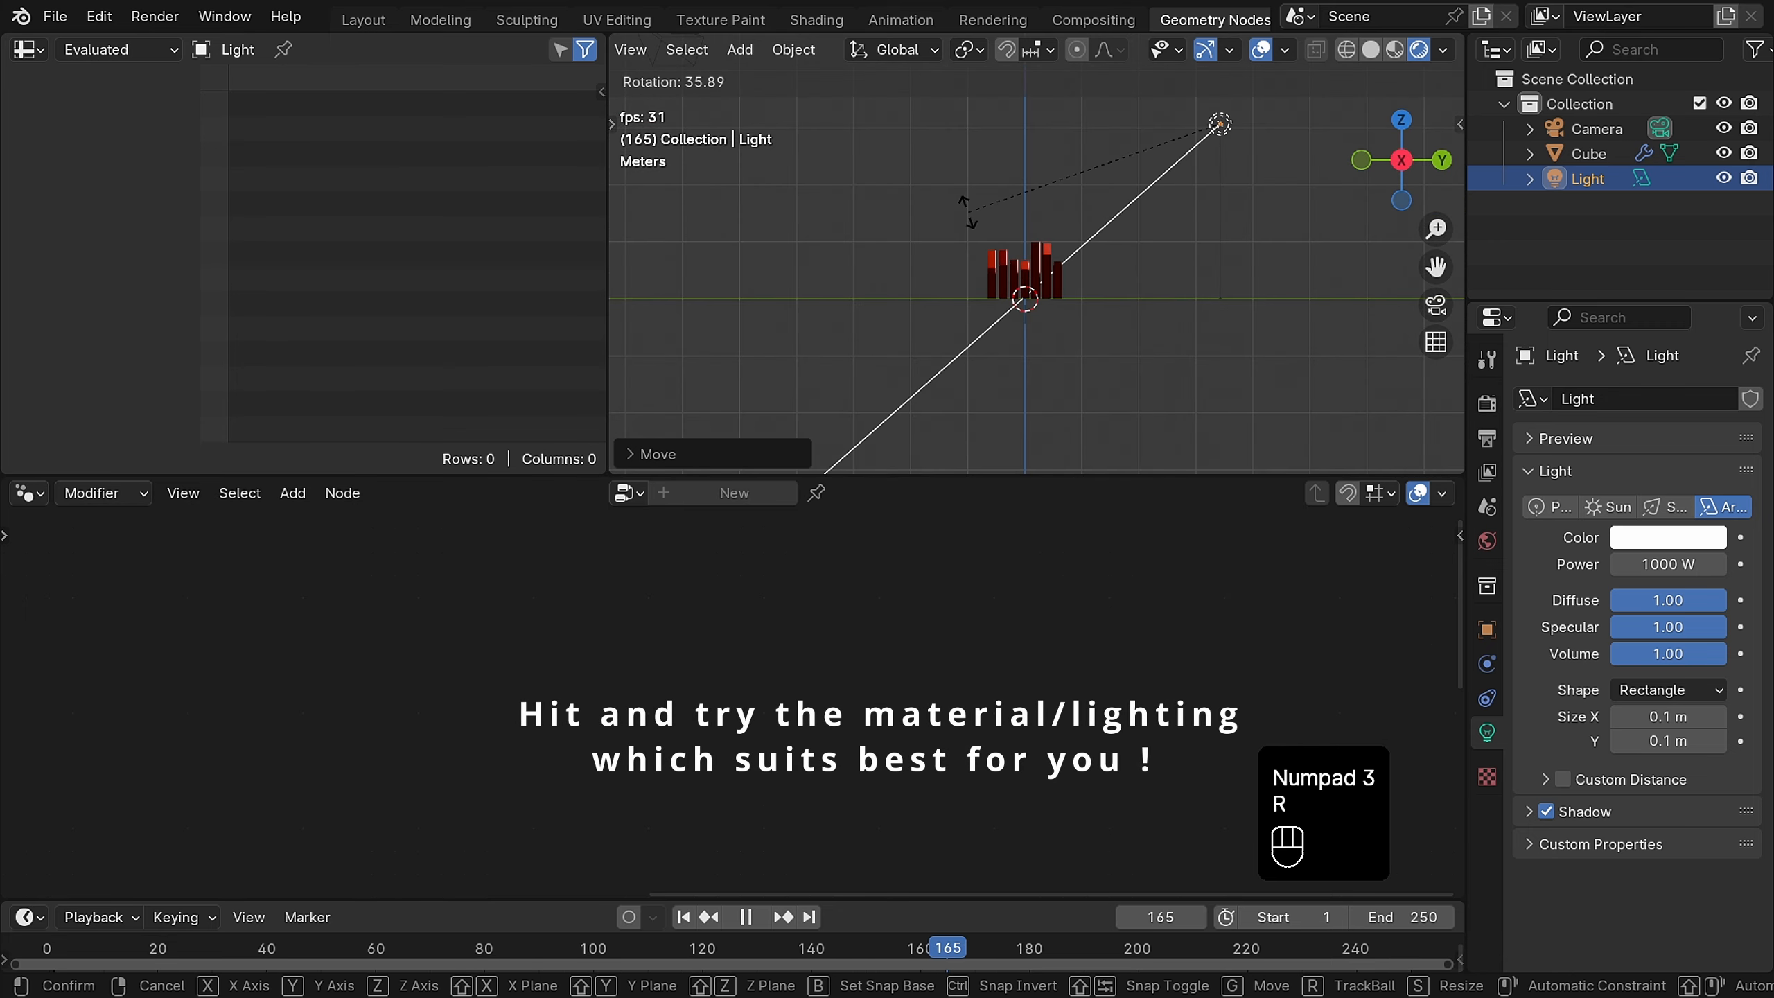
pyautogui.click(1500, 506)
pyautogui.moveTo(1652, 715); pyautogui.dragTo(1750, 740)
# Step: Enable Bloom, Screen Space Reflections and high bit depth shadows in the render settings, and inspect the lit blocks
pyautogui.moveTo(1210, 347); pyautogui.dragTo(1265, 382, button='middle')
pyautogui.scroll(6, 1229, 322)
pyautogui.click(1194, 252)
pyautogui.click(1486, 404)
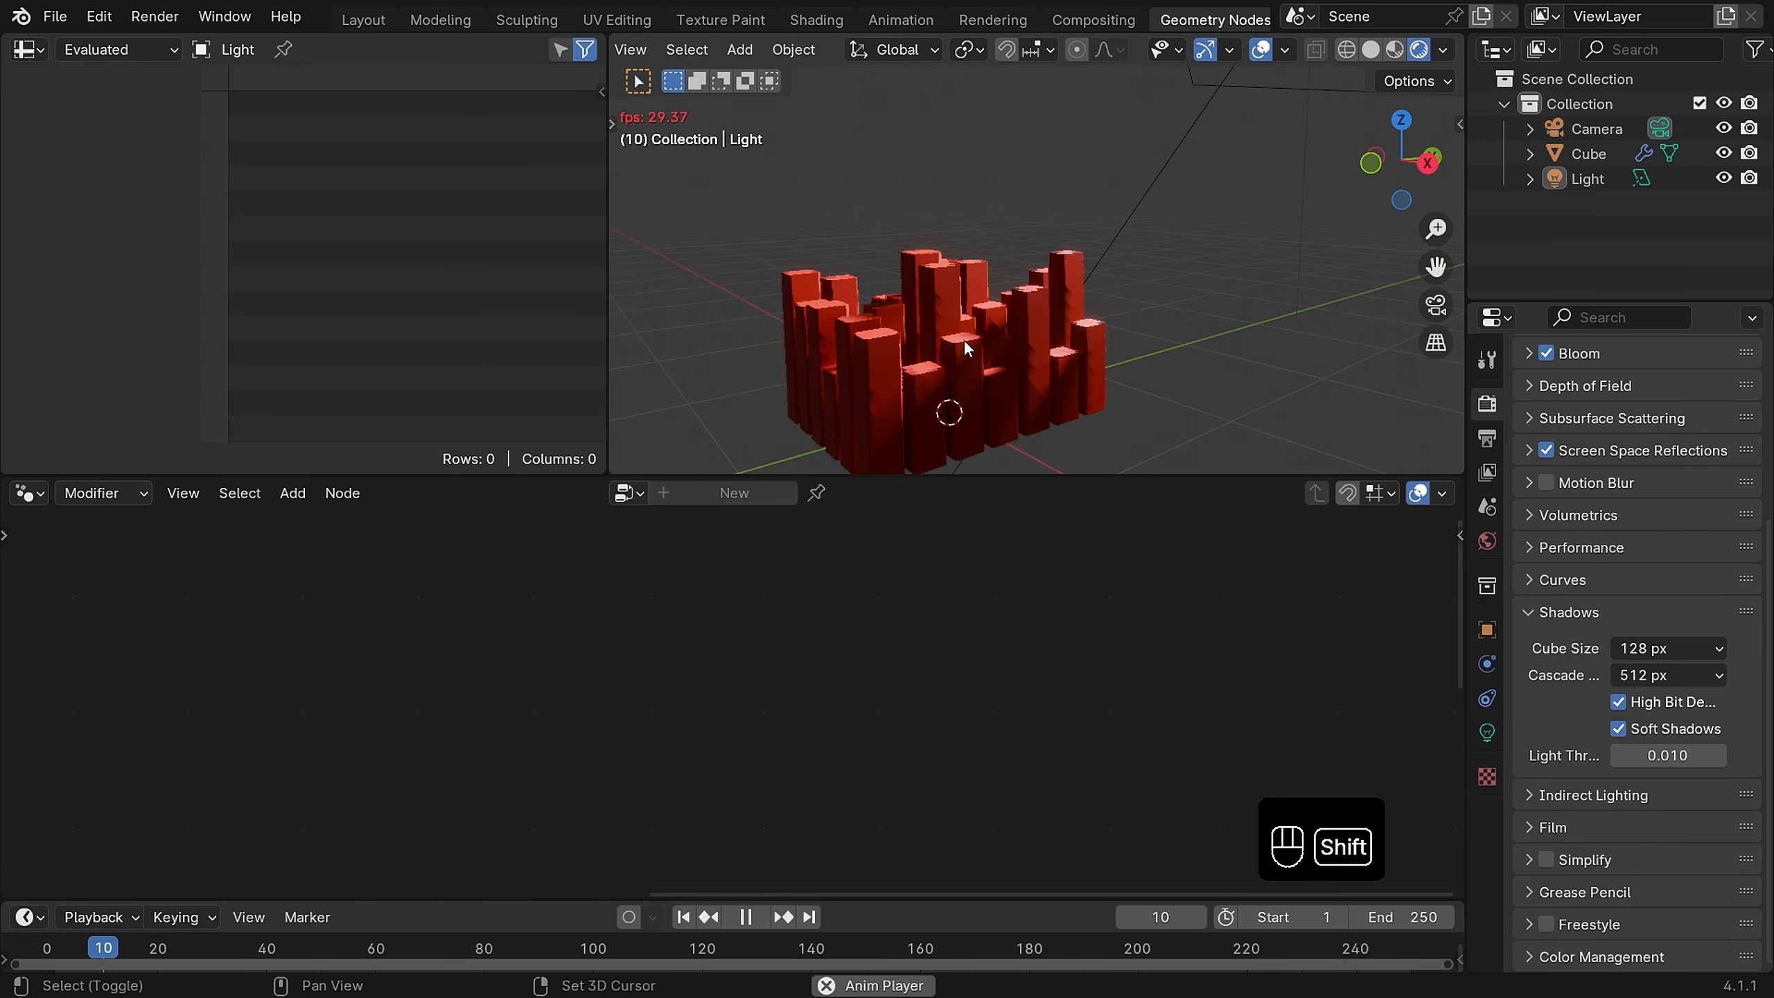
pyautogui.moveTo(964, 341); pyautogui.dragTo(879, 277, button='middle')
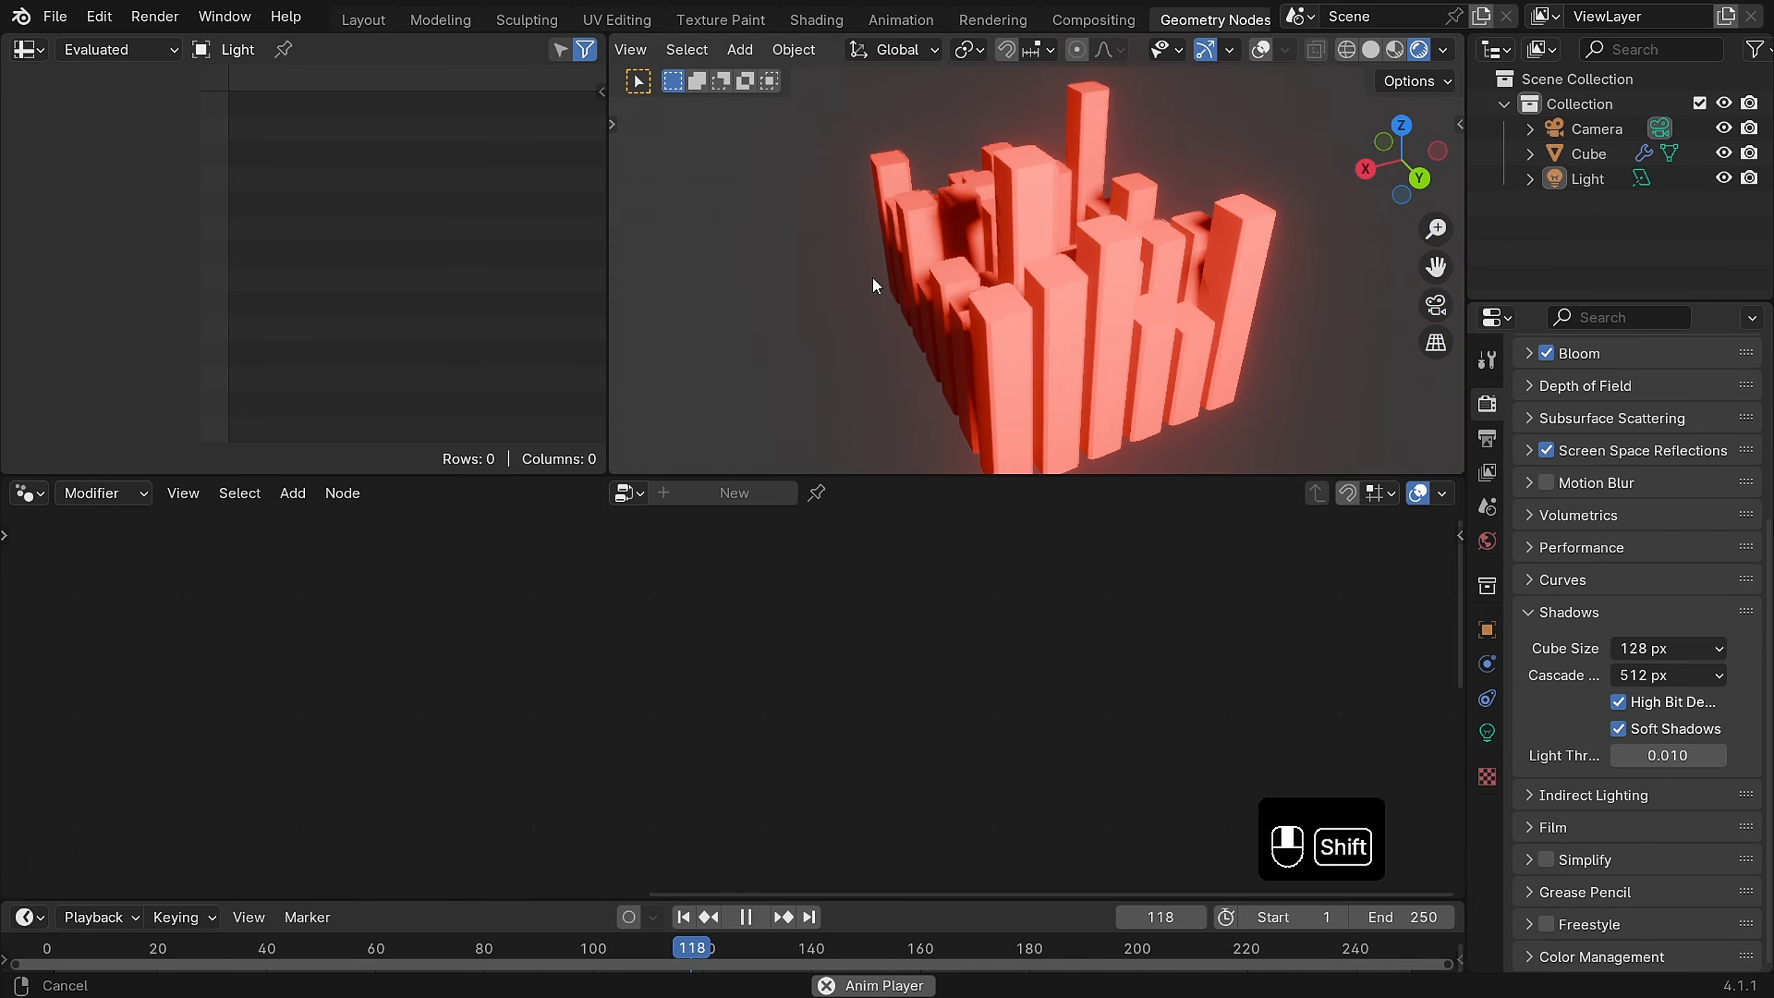
pyautogui.moveTo(1092, 61); pyautogui.dragTo(1038, 184, button='middle')
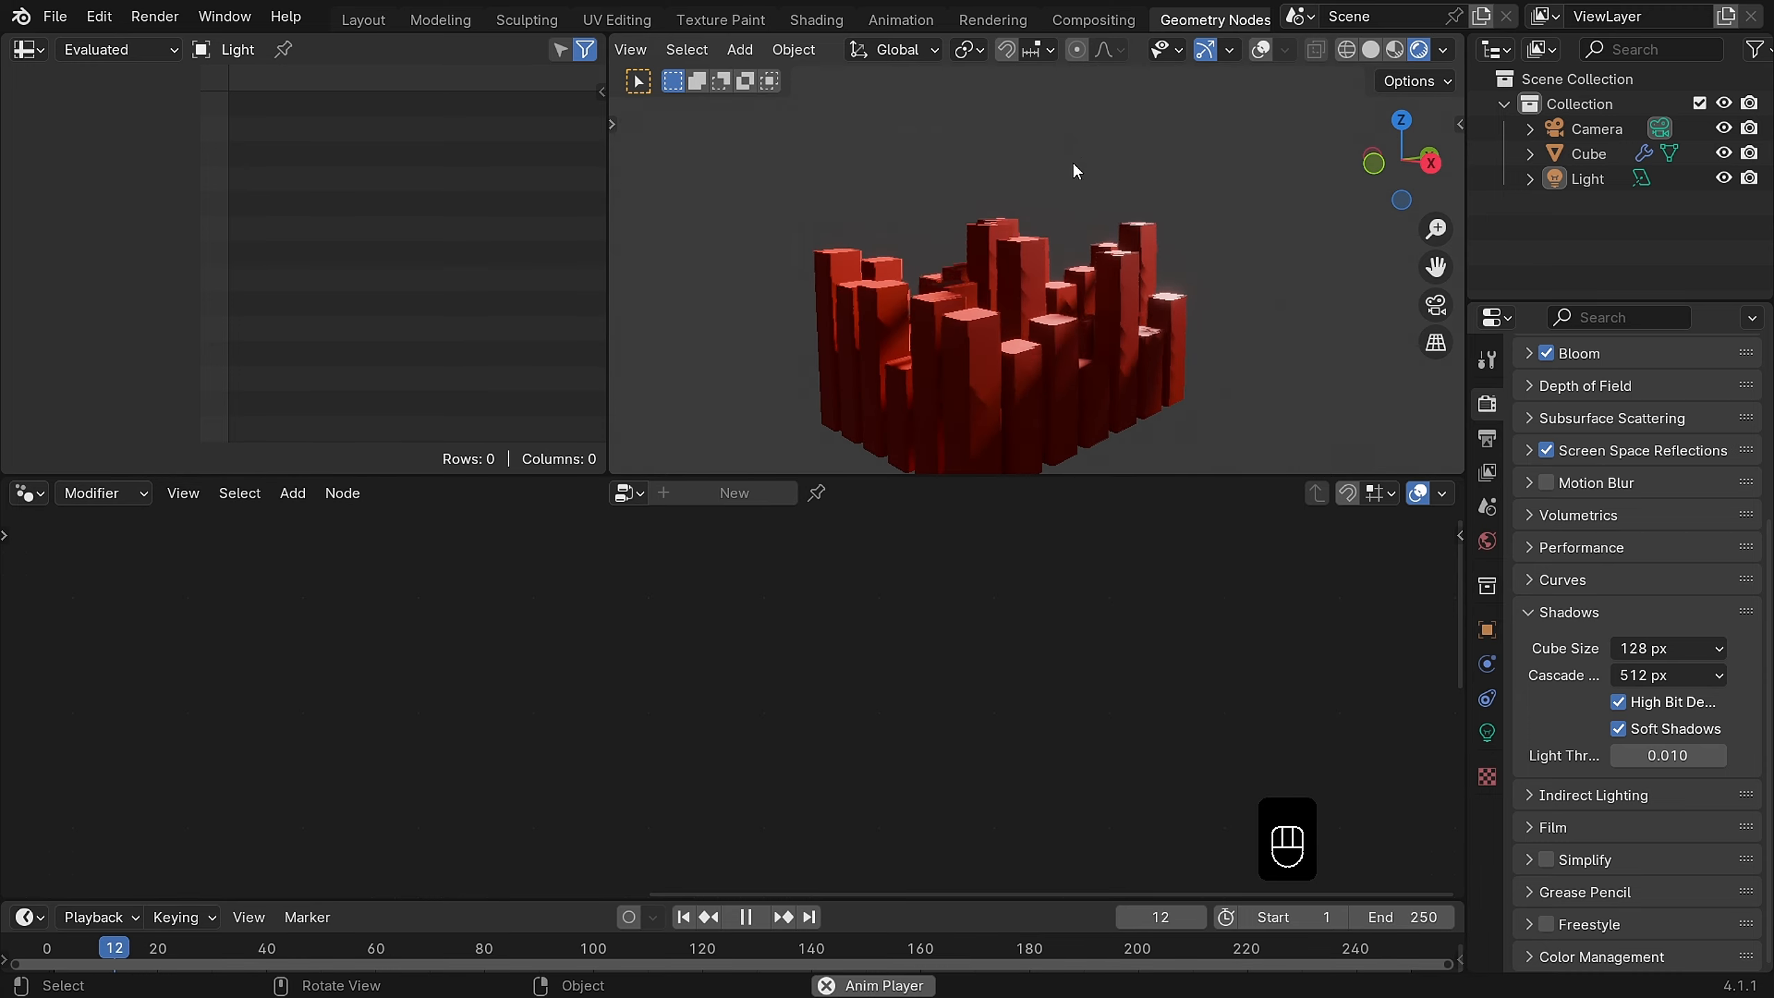
# Step: Select the blocks object and set its Fillet Curve node's radius to 0.05 m
pyautogui.click(1118, 210)
pyautogui.scroll(2, 722, 663)
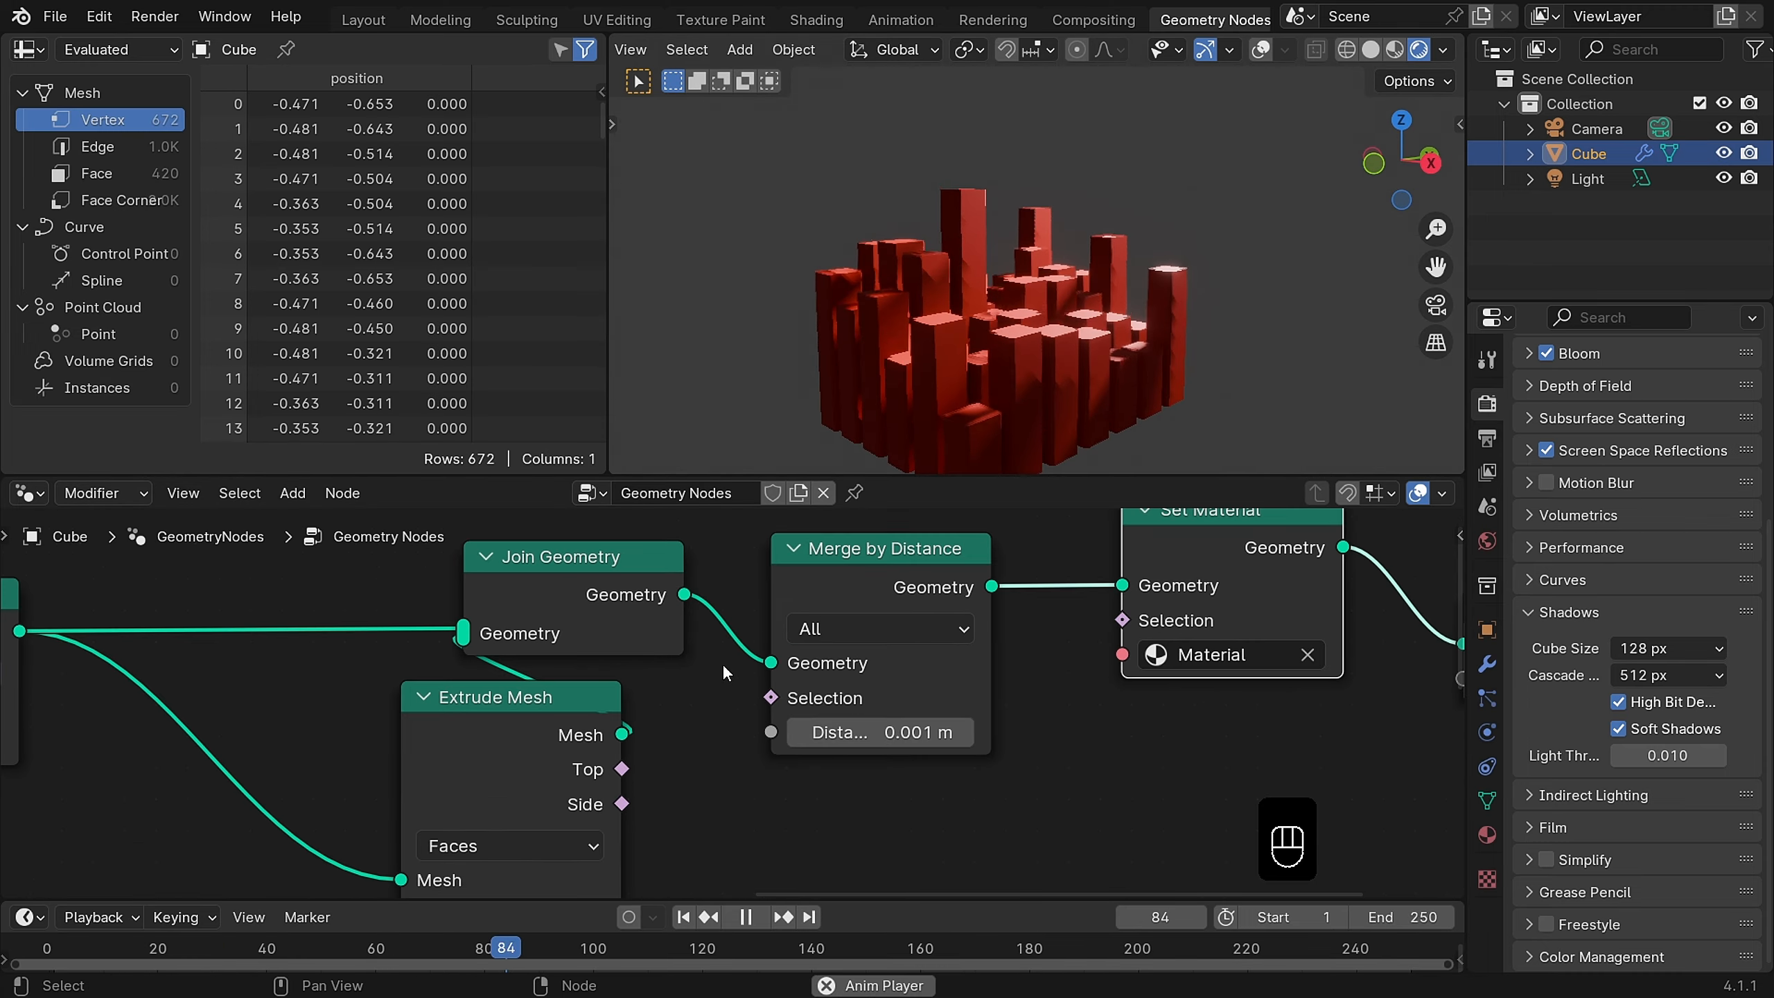
pyautogui.moveTo(722, 663); pyautogui.dragTo(1077, 649, button='middle')
pyautogui.moveTo(391, 663); pyautogui.dragTo(755, 663, button='middle')
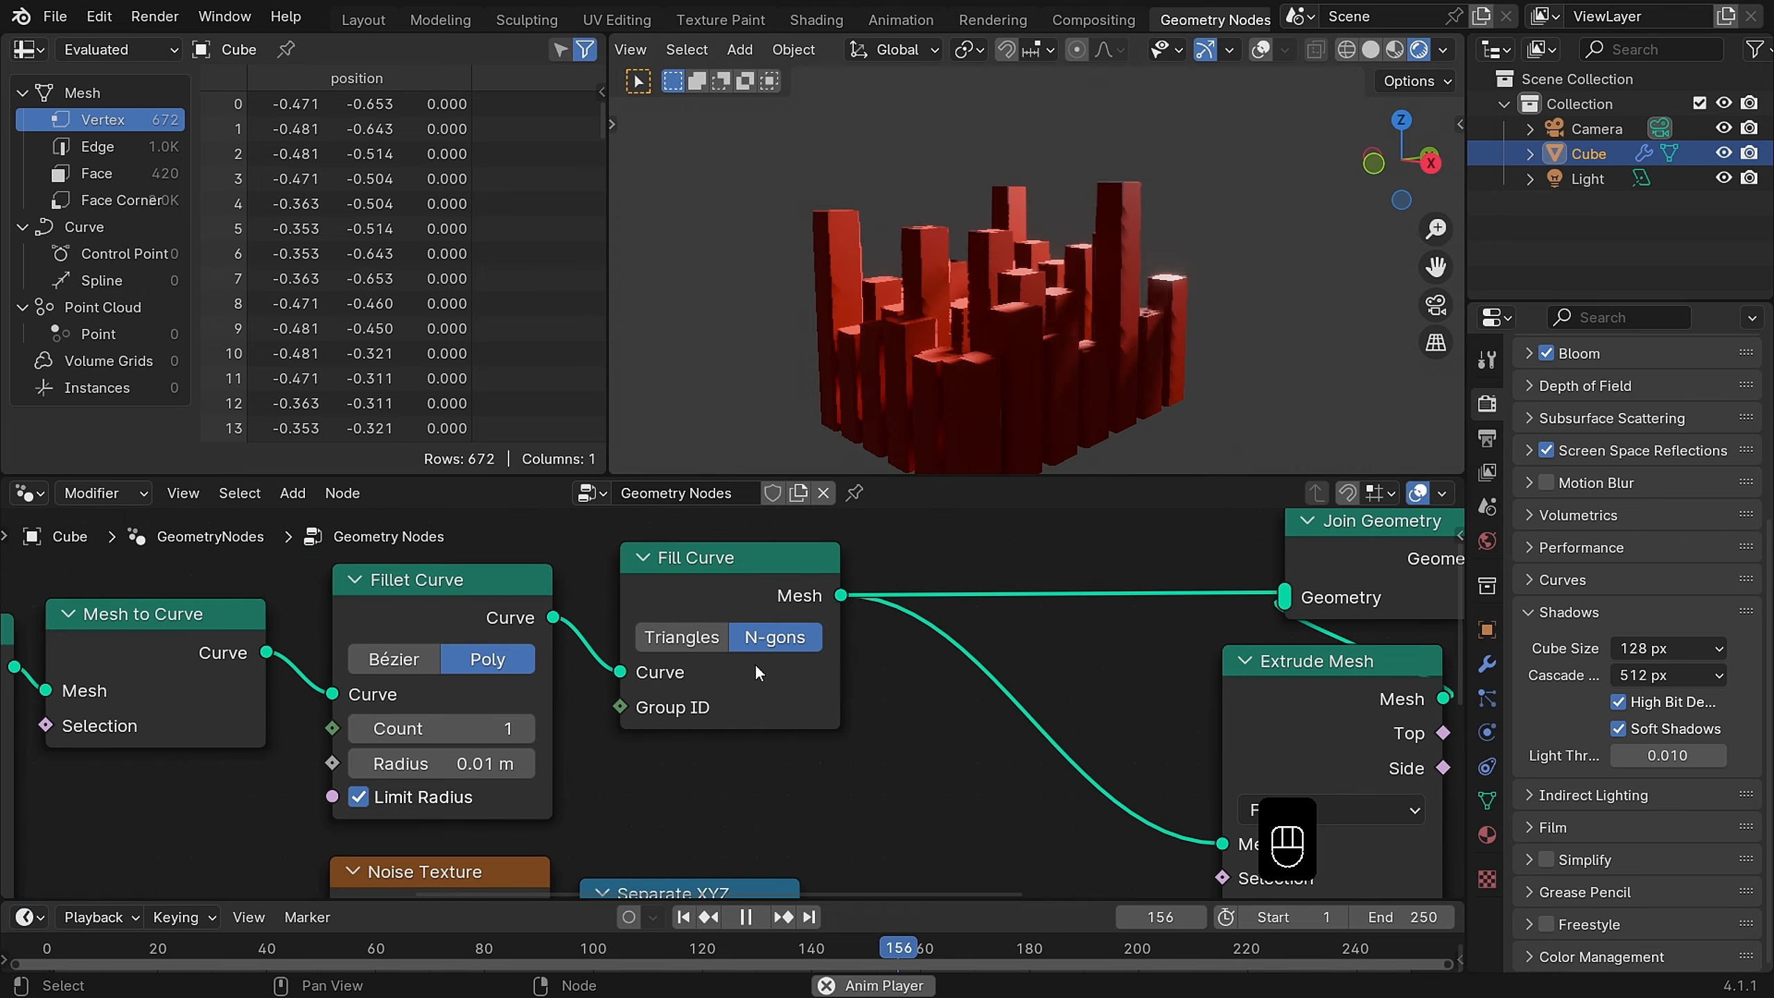
pyautogui.moveTo(505, 733); pyautogui.dragTo(892, 733, button='middle')
pyautogui.moveTo(788, 672); pyautogui.dragTo(894, 672, button='middle')
pyautogui.moveTo(922, 787)
pyautogui.keyDown('shift'); pyautogui.mouseDown()
pyautogui.moveTo(957, 786)
pyautogui.moveTo(908, 787)
pyautogui.mouseUp(); pyautogui.keyUp('shift')
pyautogui.moveTo(860, 265); pyautogui.dragTo(815, 348, button='middle')
pyautogui.keyDown('shift'); pyautogui.moveTo(911, 785); pyautogui.dragTo(929, 785); pyautogui.keyUp('shift')
# Step: Switch the 3D viewport to Solid shading and set the Fillet Curve's count to 3
pyautogui.click(1370, 50)
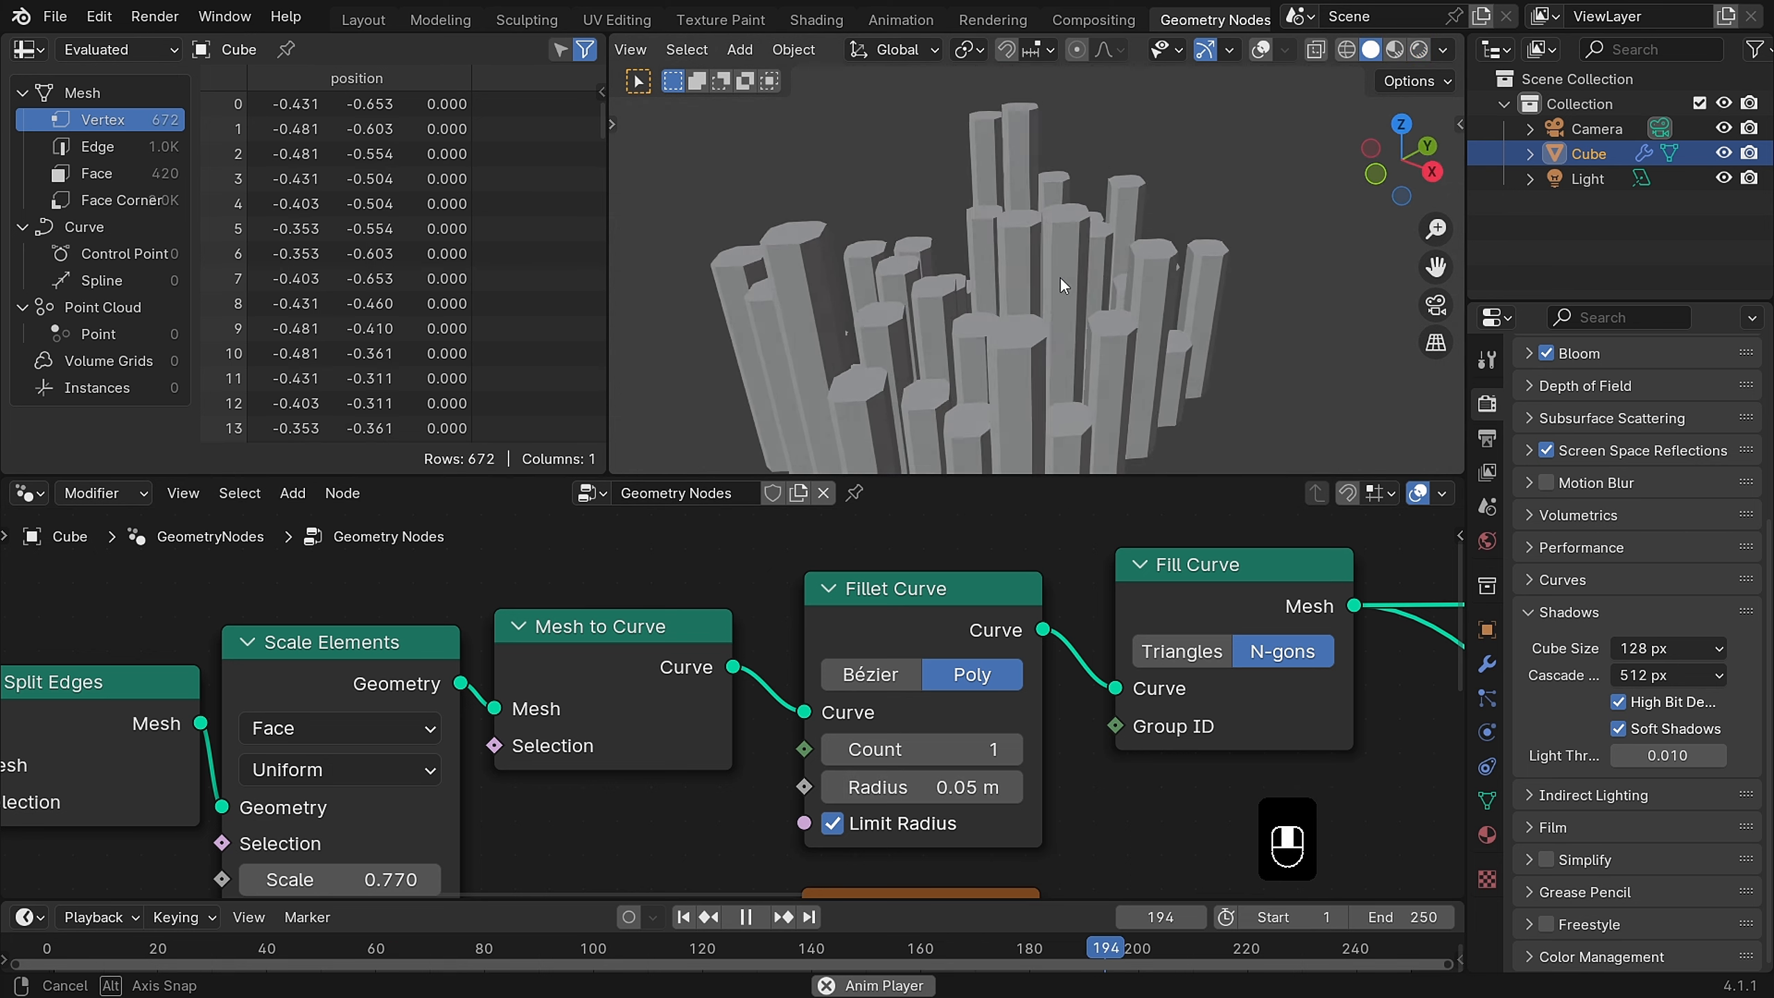
pyautogui.click(1013, 749)
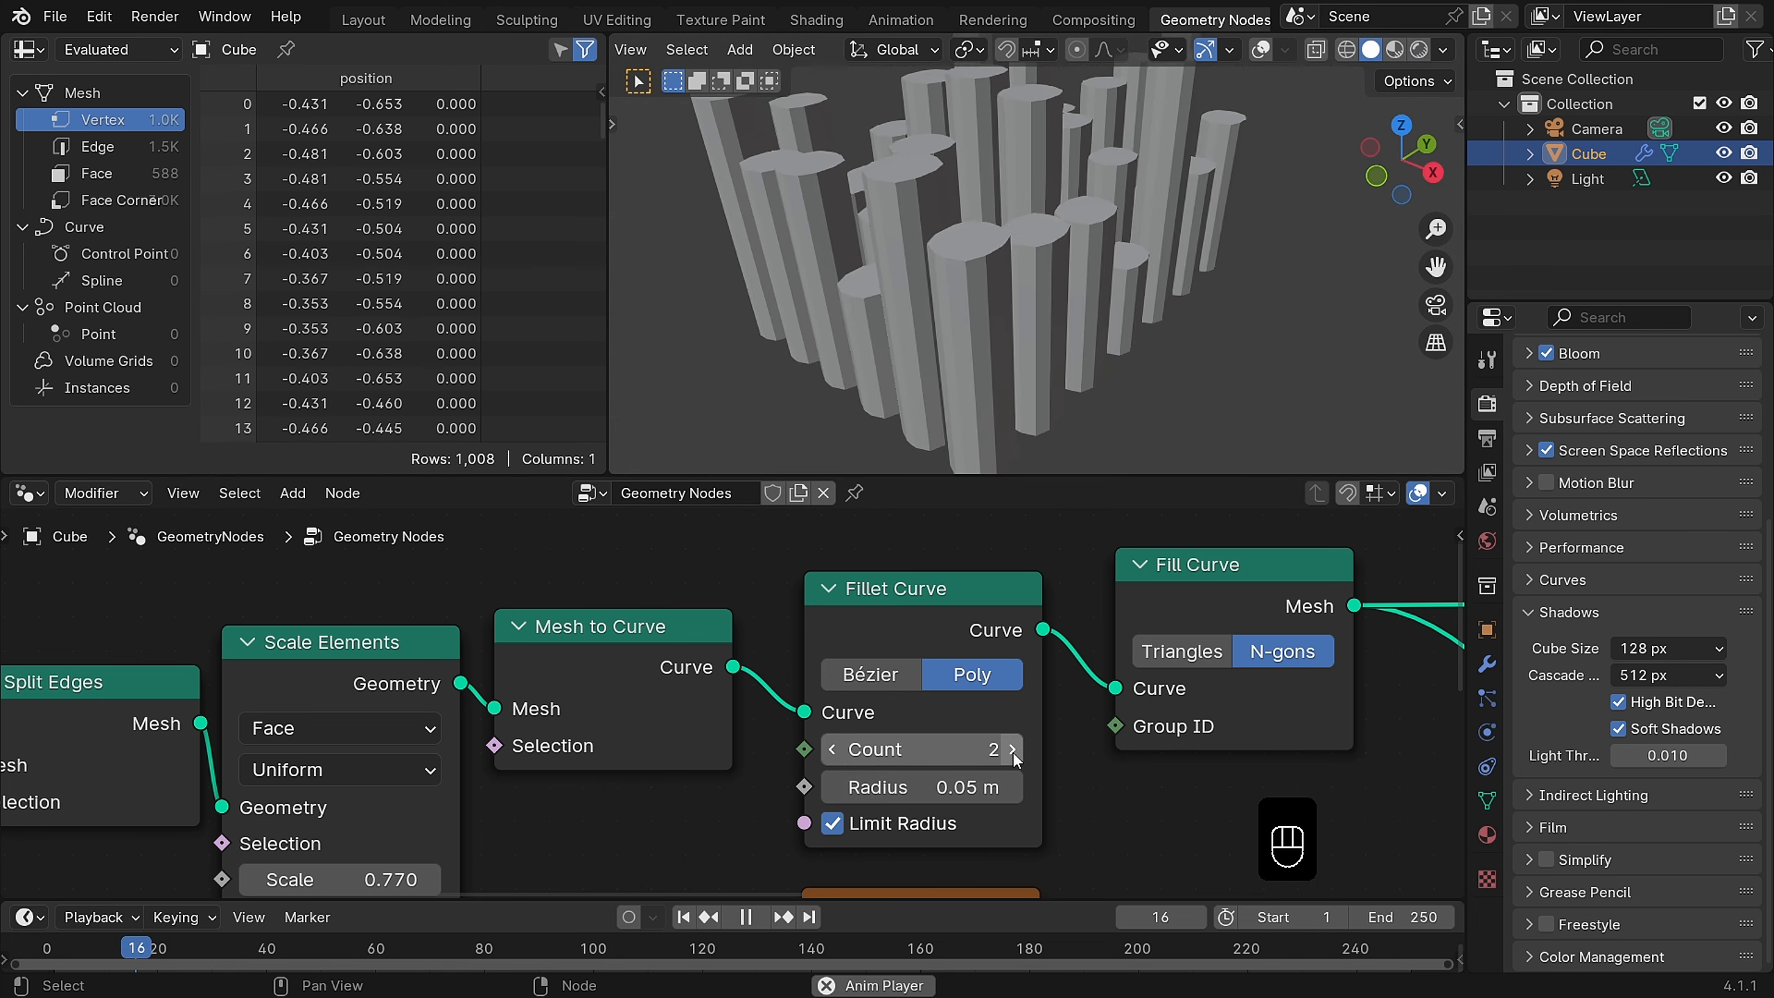
pyautogui.click(1013, 749)
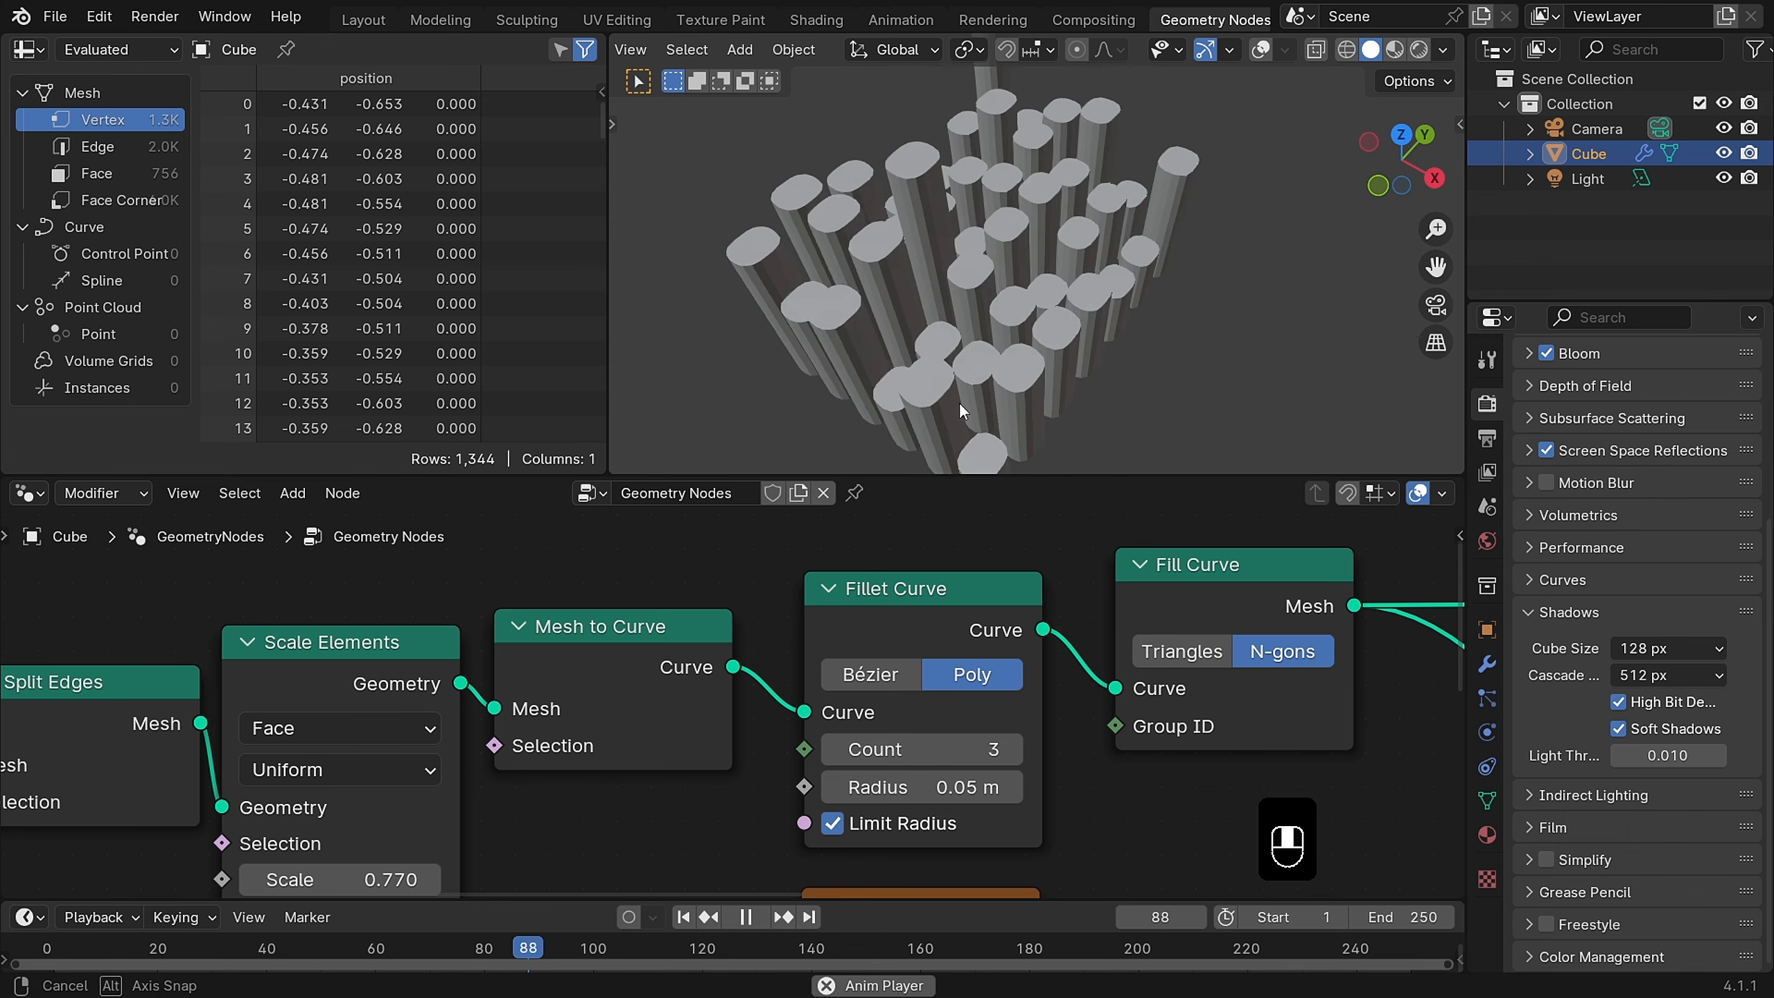
pyautogui.moveTo(959, 402); pyautogui.dragTo(987, 355, button='middle')
# Step: Set the Grid node's Vertices X to 6 and Vertices Y to 22
pyautogui.scroll(-5, 987, 355)
pyautogui.moveTo(541, 658); pyautogui.dragTo(958, 578, button='middle')
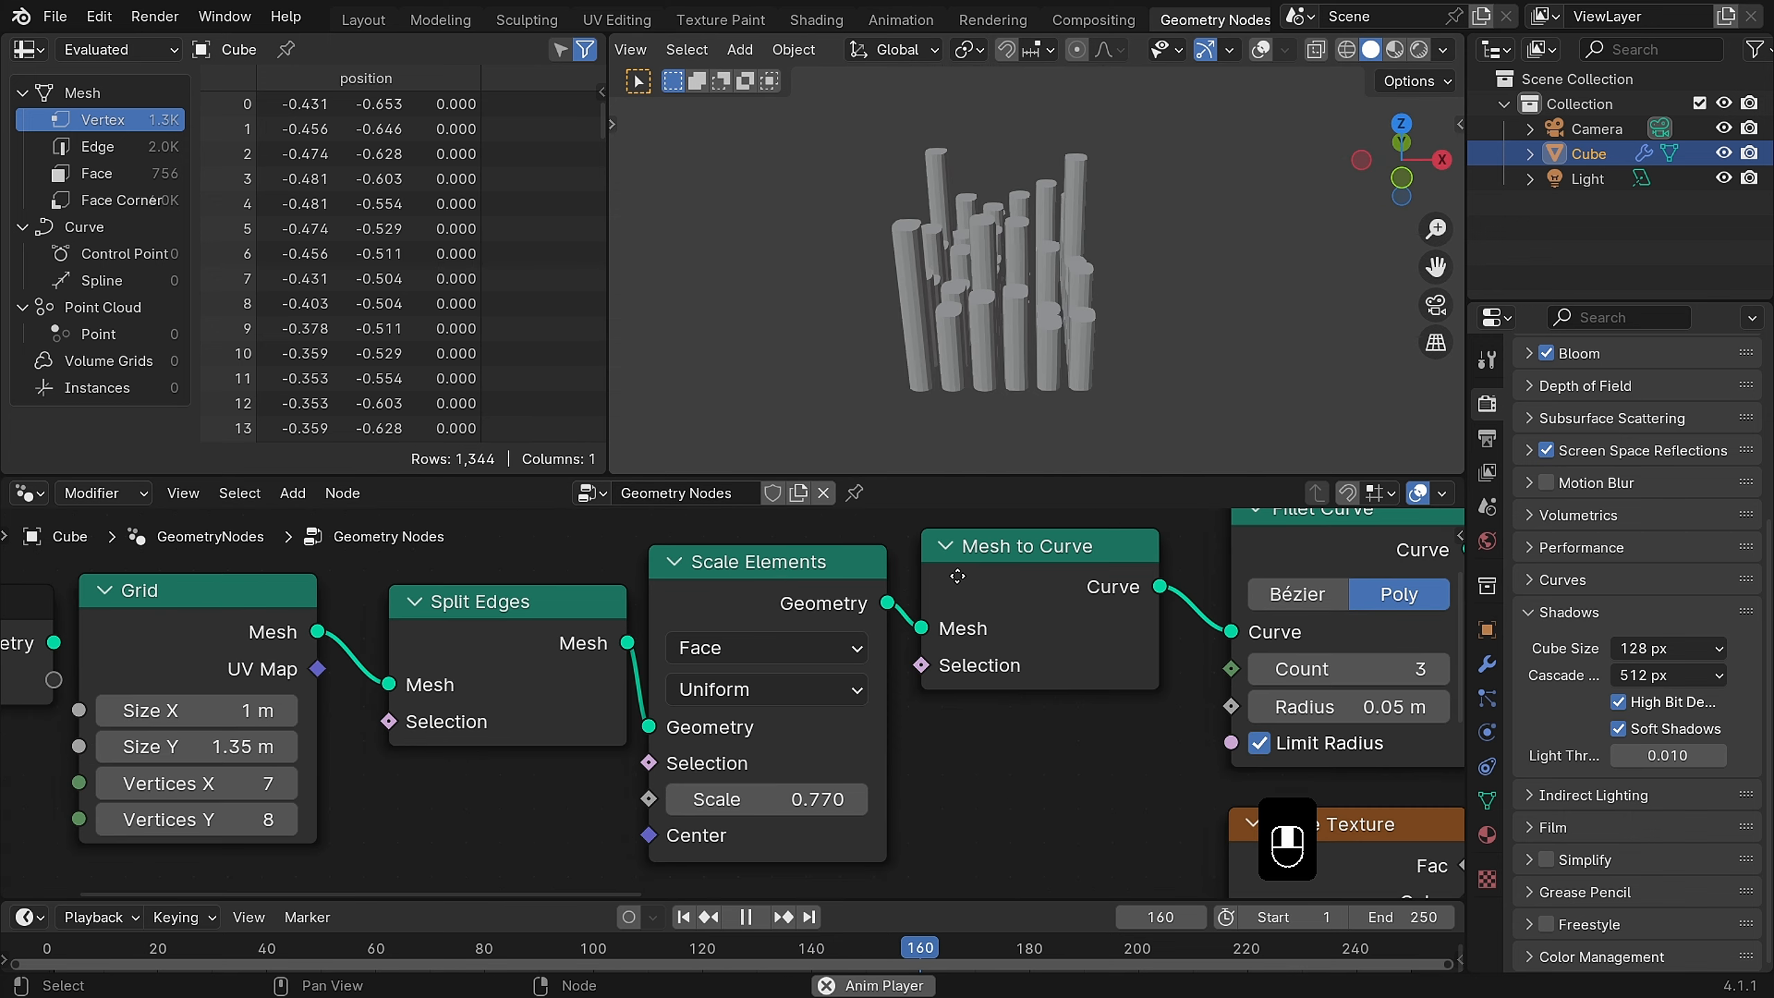
pyautogui.moveTo(365, 787); pyautogui.dragTo(788, 697, button='middle')
pyautogui.keyDown('shift'); pyautogui.moveTo(628, 694); pyautogui.dragTo(635, 730); pyautogui.keyUp('shift')
pyautogui.moveTo(994, 419); pyautogui.dragTo(688, 379, button='middle')
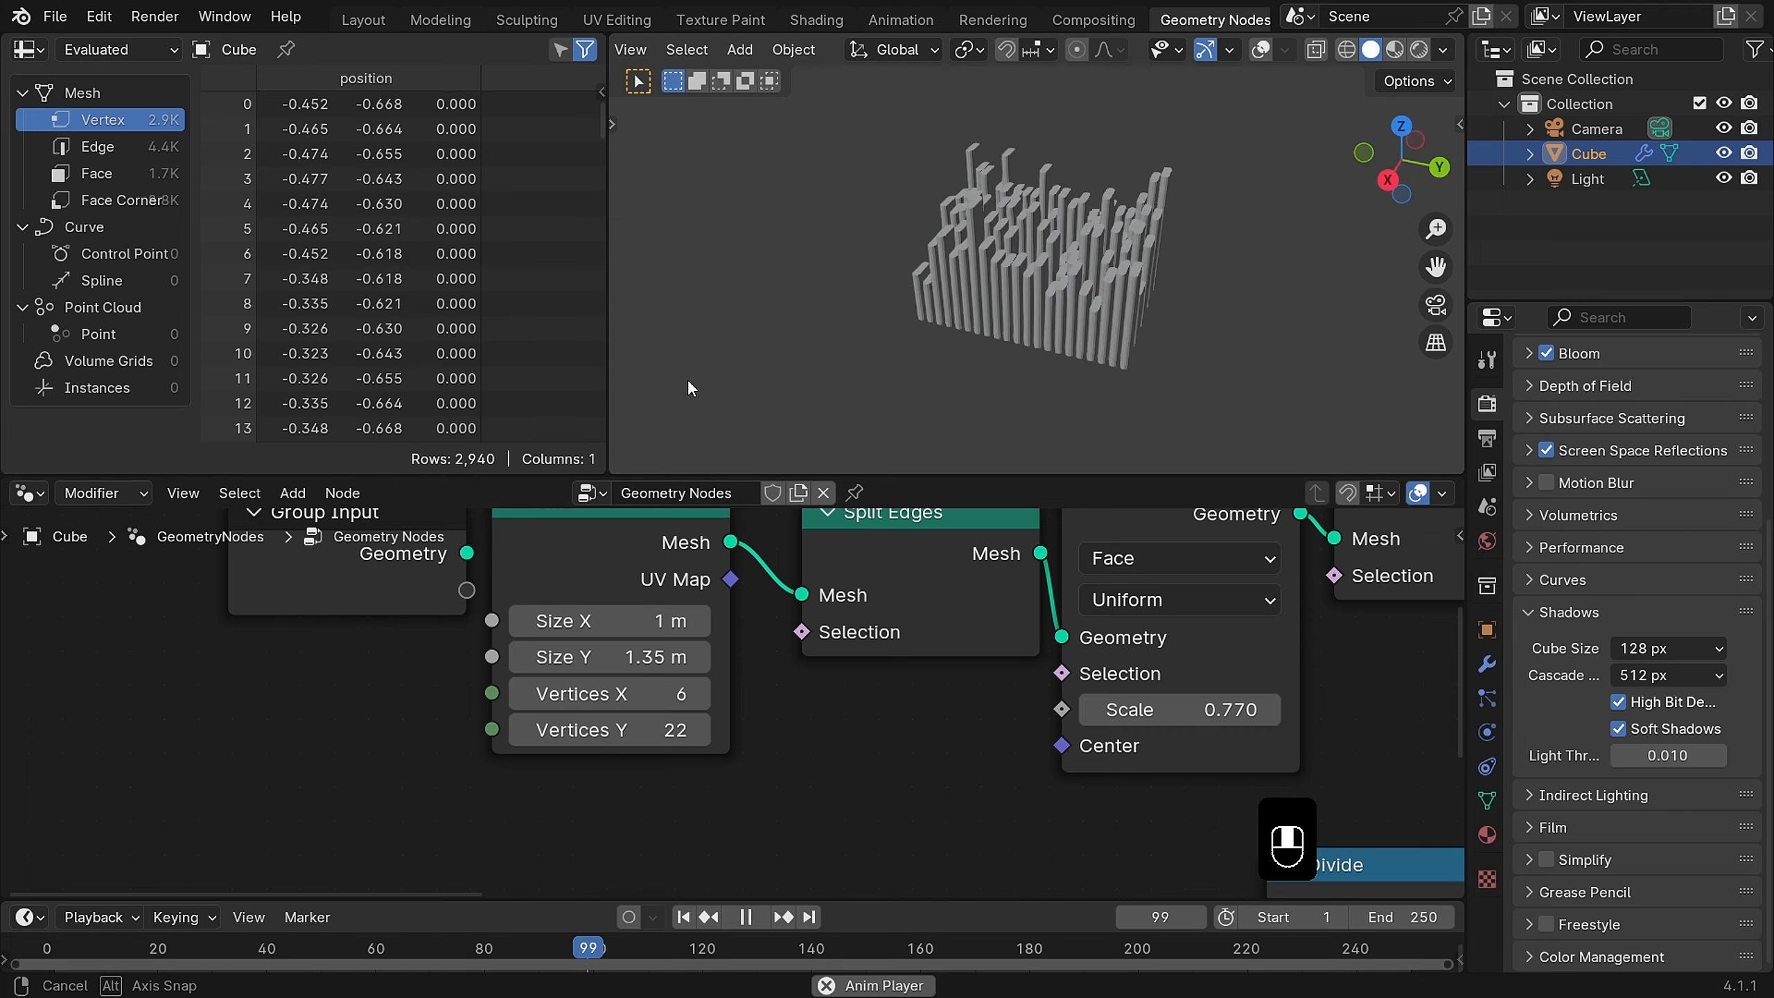
pyautogui.scroll(5, 1019, 323)
# Step: Move the Set Material node away from Merge by Distance to open a gap between the two nodes
pyautogui.moveTo(1058, 667); pyautogui.dragTo(349, 698, button='middle')
pyautogui.scroll(-1, 1095, 611)
pyautogui.scroll(-5, 1095, 611)
pyautogui.moveTo(1095, 611); pyautogui.dragTo(269, 730, button='middle')
pyautogui.scroll(-4, 1050, 679)
pyautogui.moveTo(1050, 679); pyautogui.dragTo(708, 686, button='middle')
pyautogui.moveTo(1064, 656); pyautogui.dragTo(1175, 646)
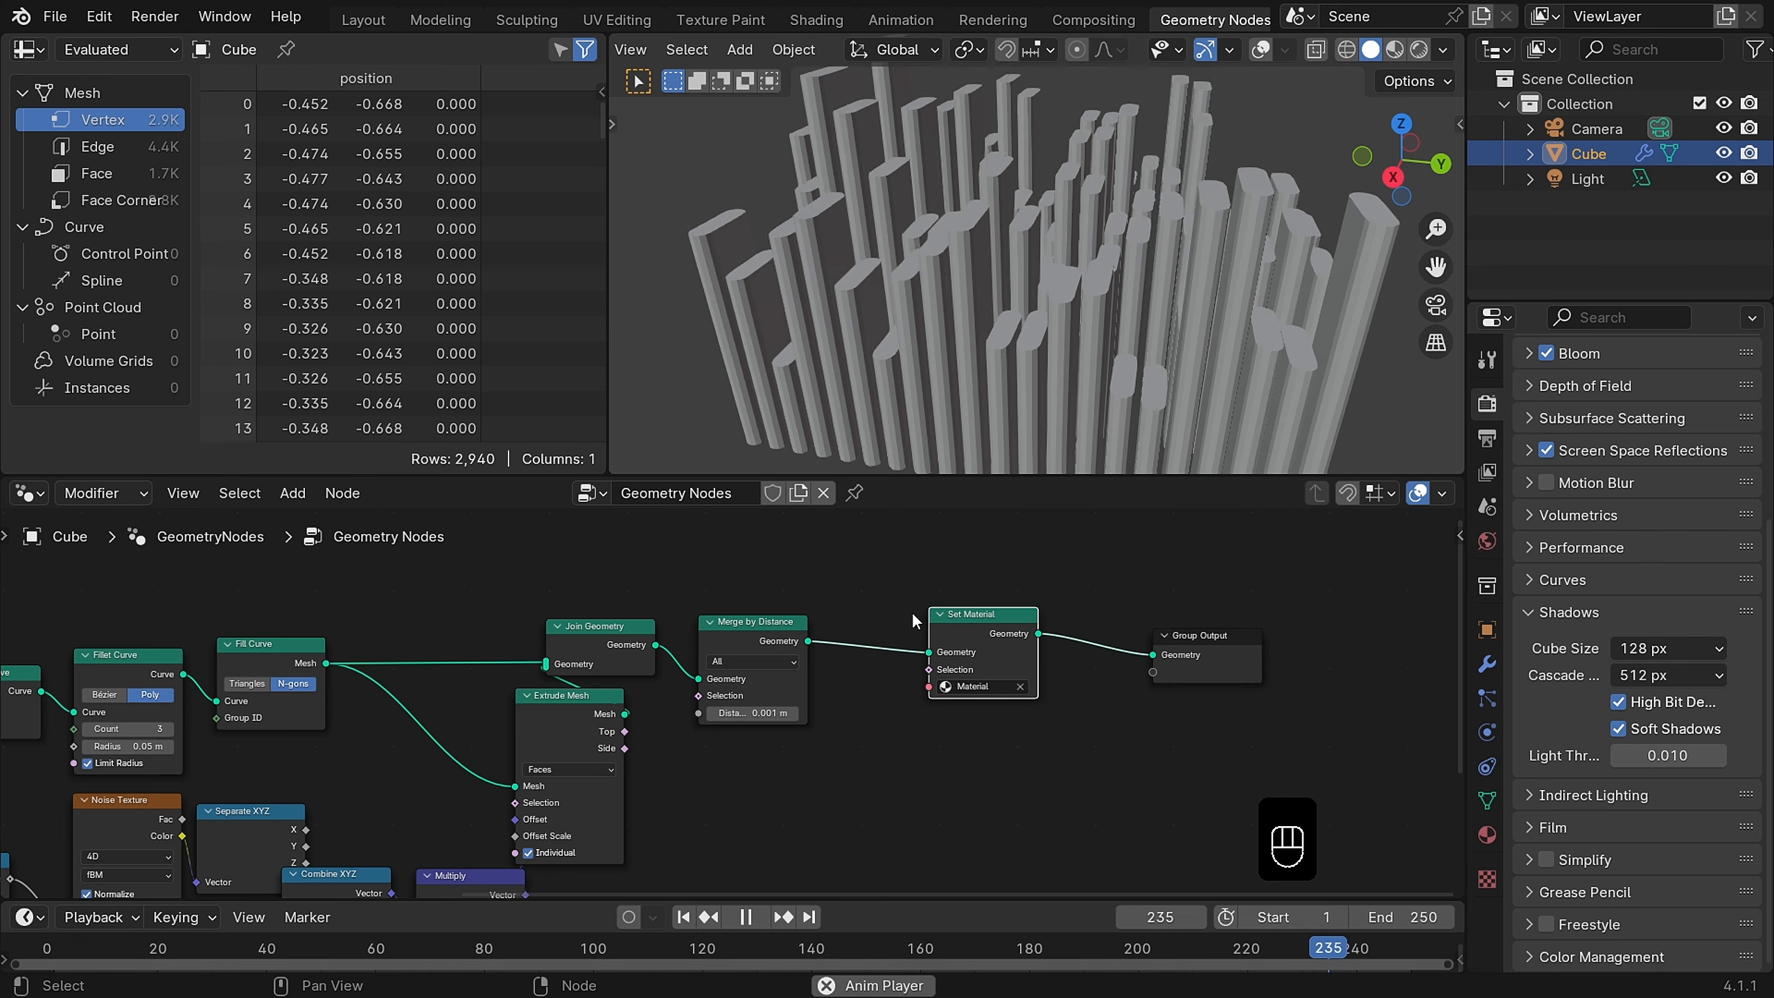
# Step: Try a Set Shade Smooth node between Merge by Distance and Set Material, and delete it again
pyautogui.hotkey('shift', 'a')
pyautogui.write('set sh')
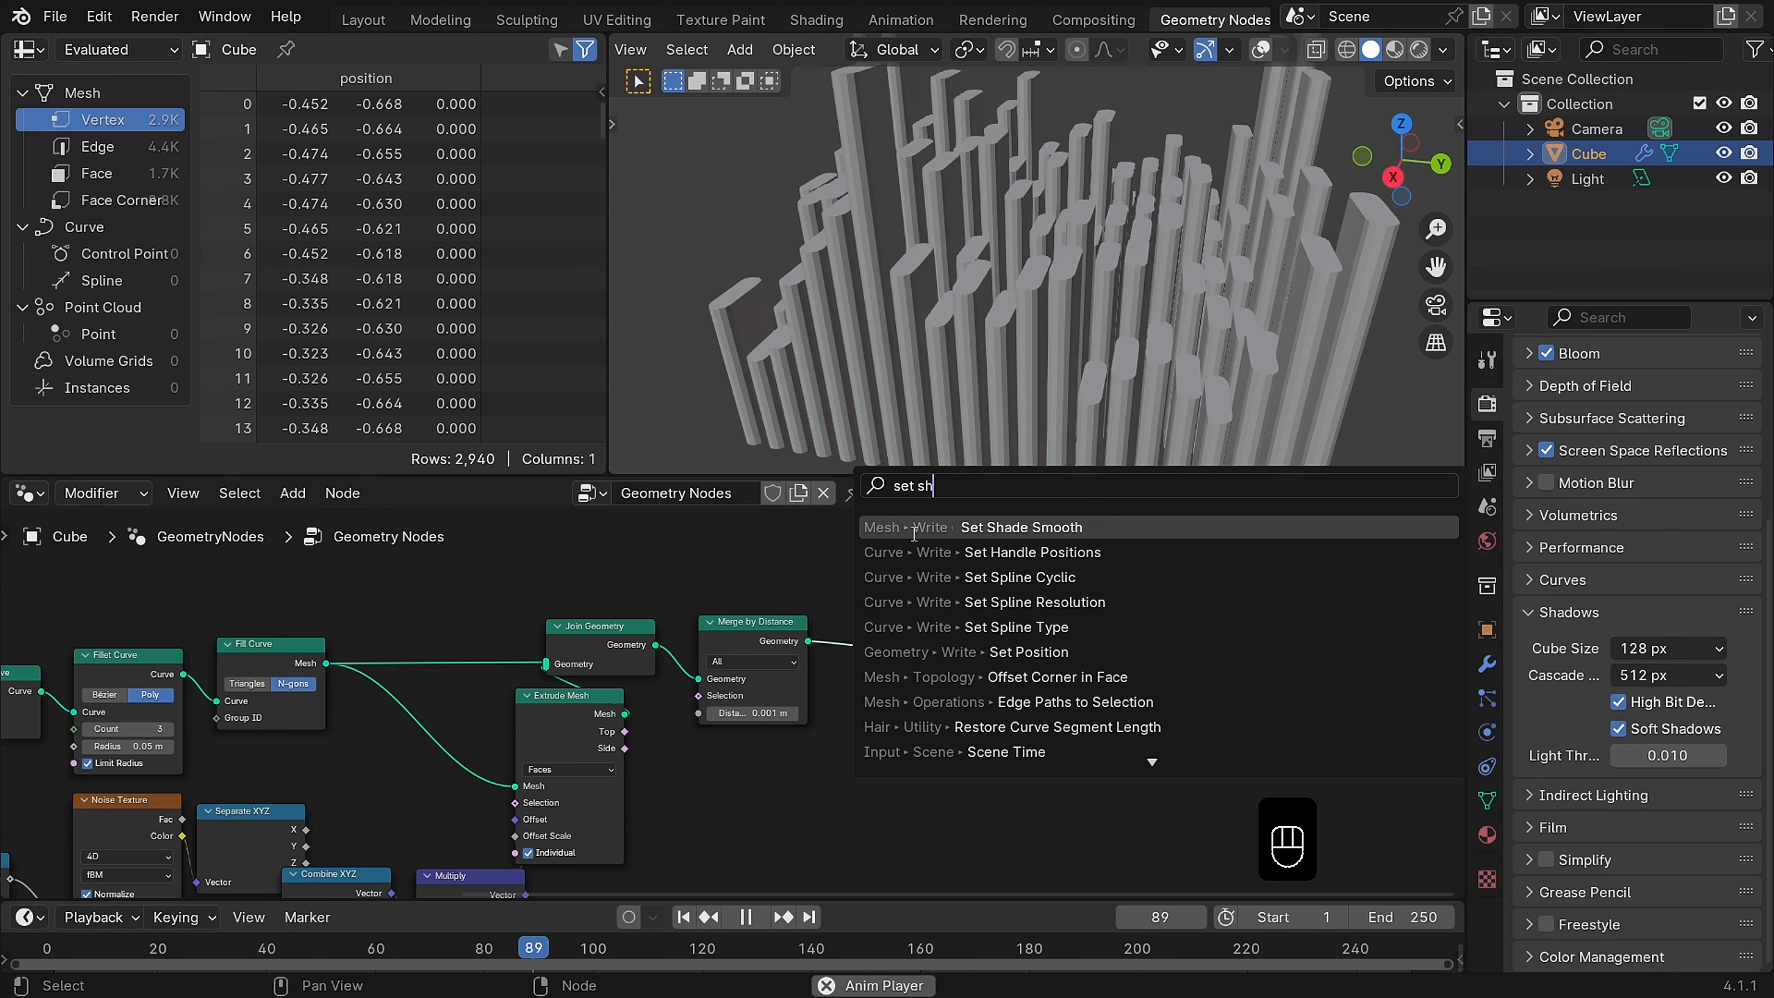
pyautogui.press('Return')
pyautogui.click(844, 581)
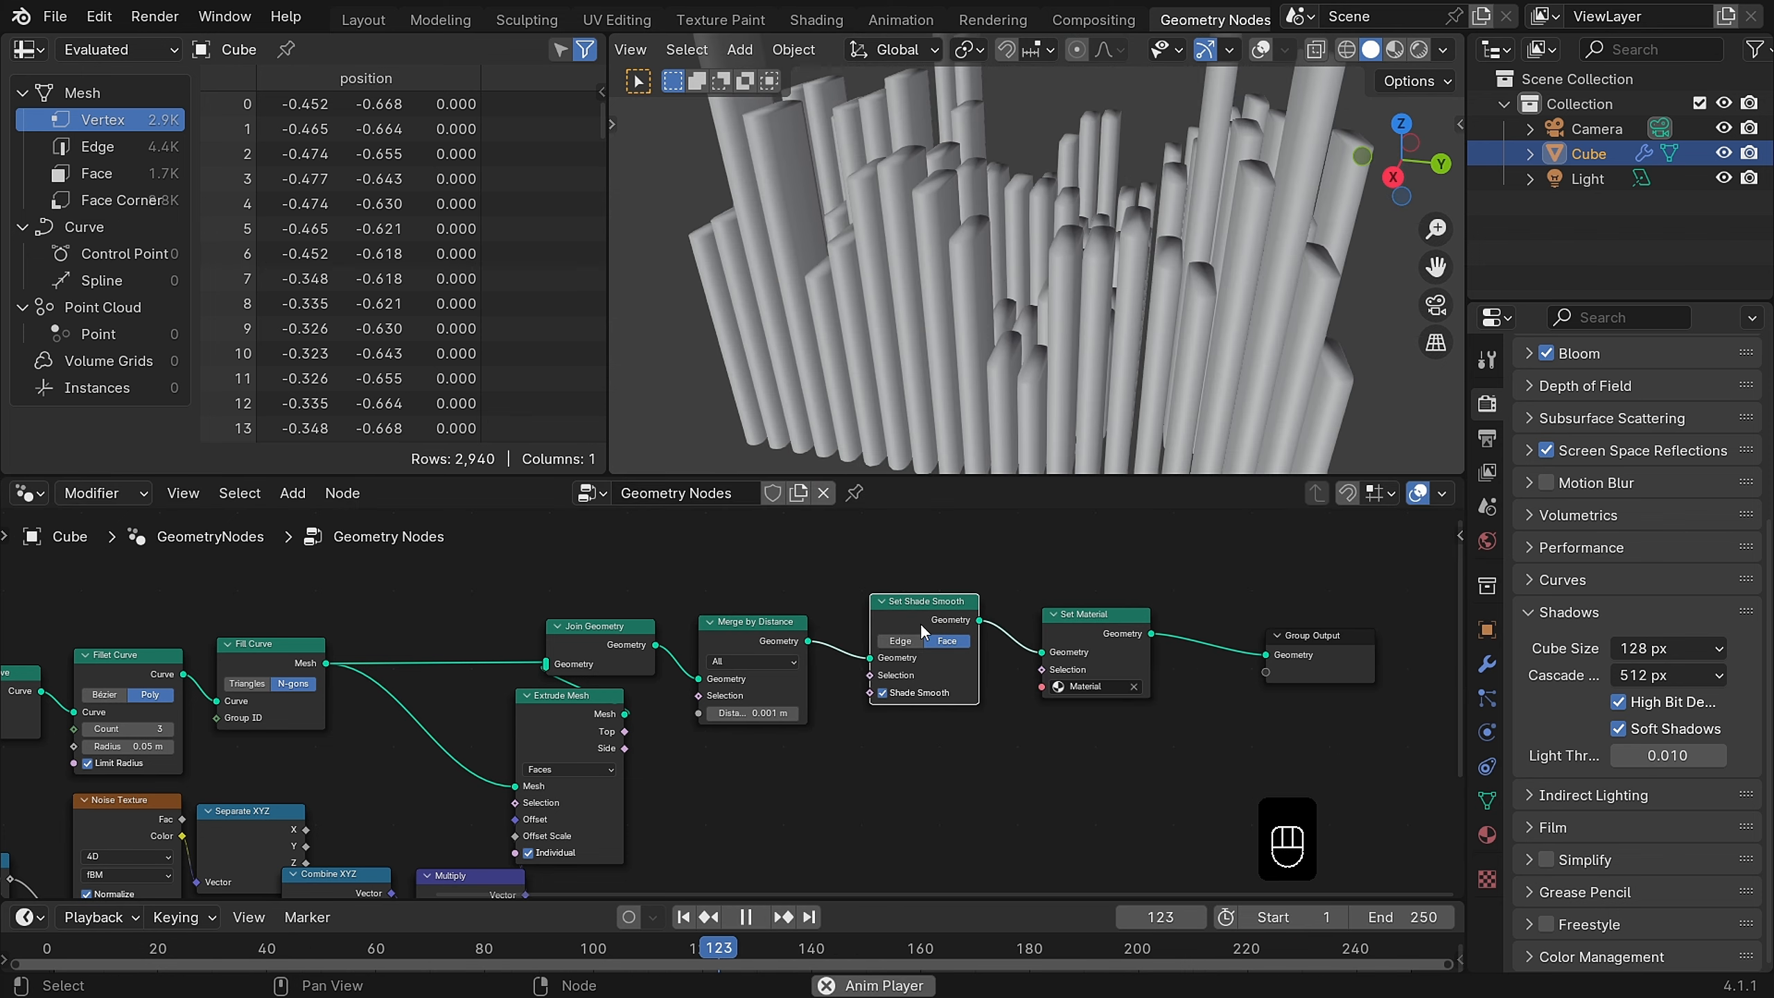
pyautogui.scroll(1, 920, 622)
pyautogui.hotkey('ctrl', 'x')
# Step: Insert a Smooth by Angle node on the link between Merge by Distance and Set Material
pyautogui.hotkey('shift', 'a')
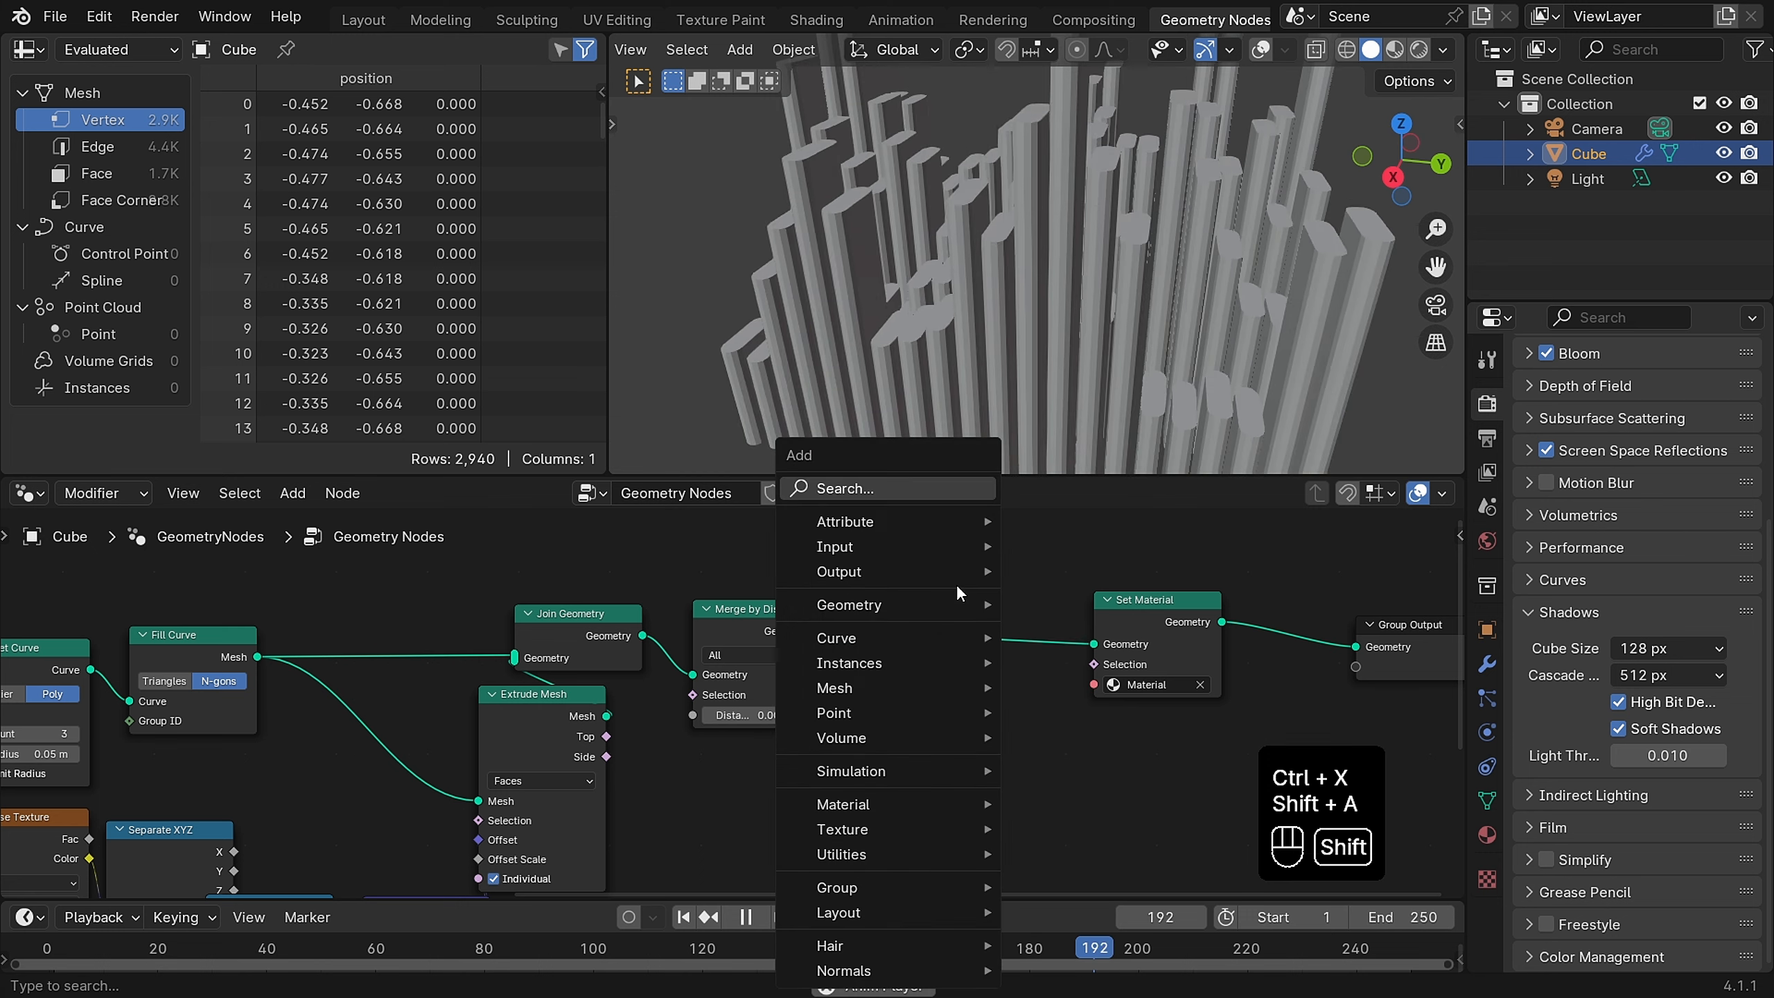
pyautogui.moveTo(873, 945)
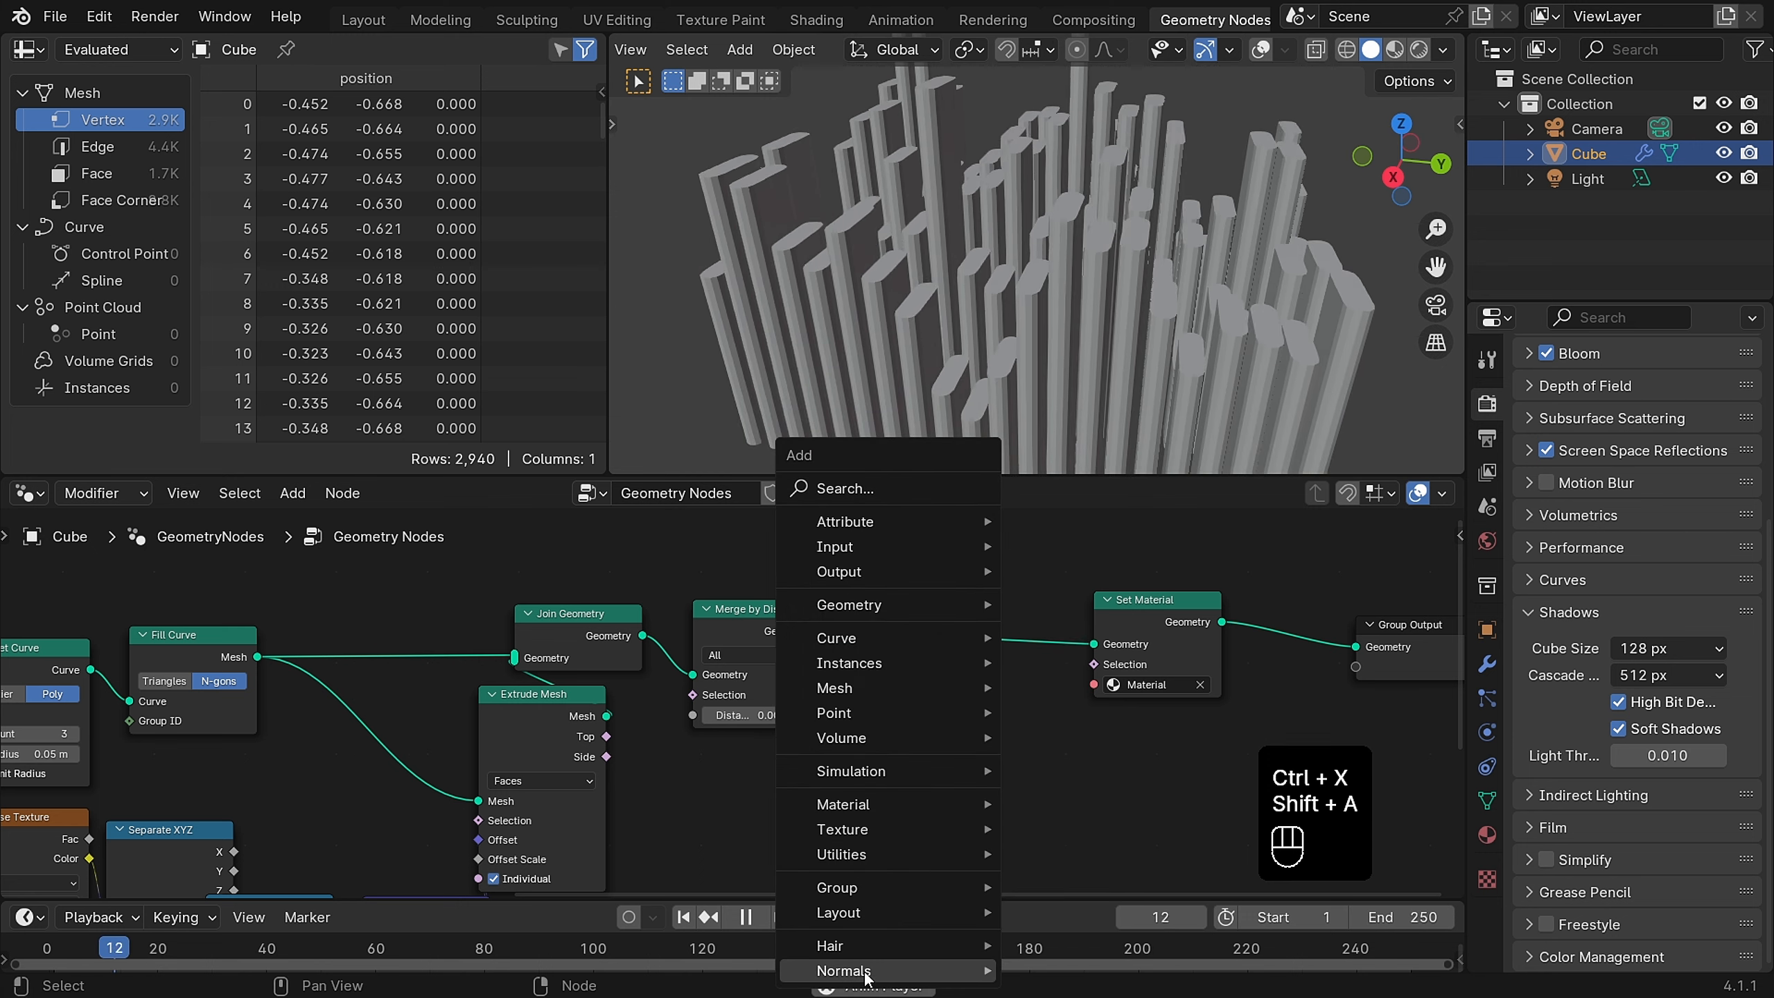
pyautogui.click(1069, 971)
pyautogui.click(918, 605)
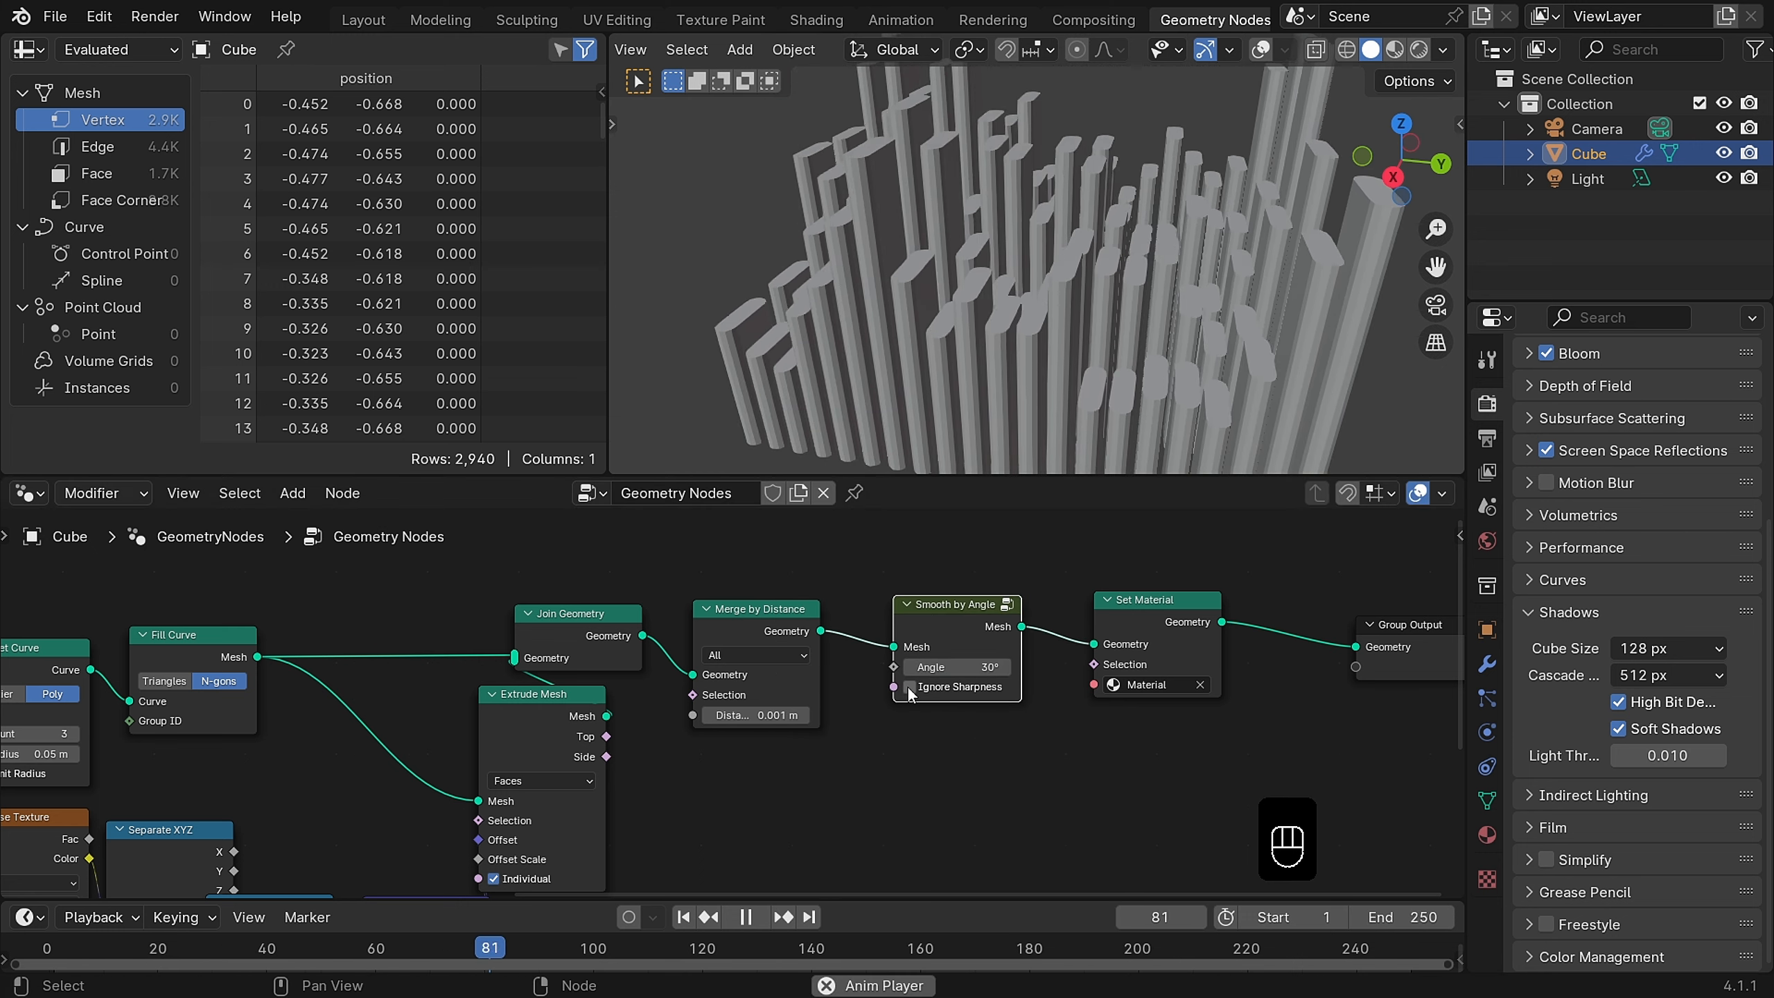
# Step: Enable Ignore Sharpness on the Smooth by Angle node and set its Angle to 60°
pyautogui.click(909, 687)
pyautogui.doubleClick(959, 666)
pyautogui.write('60')
pyautogui.press('Return')
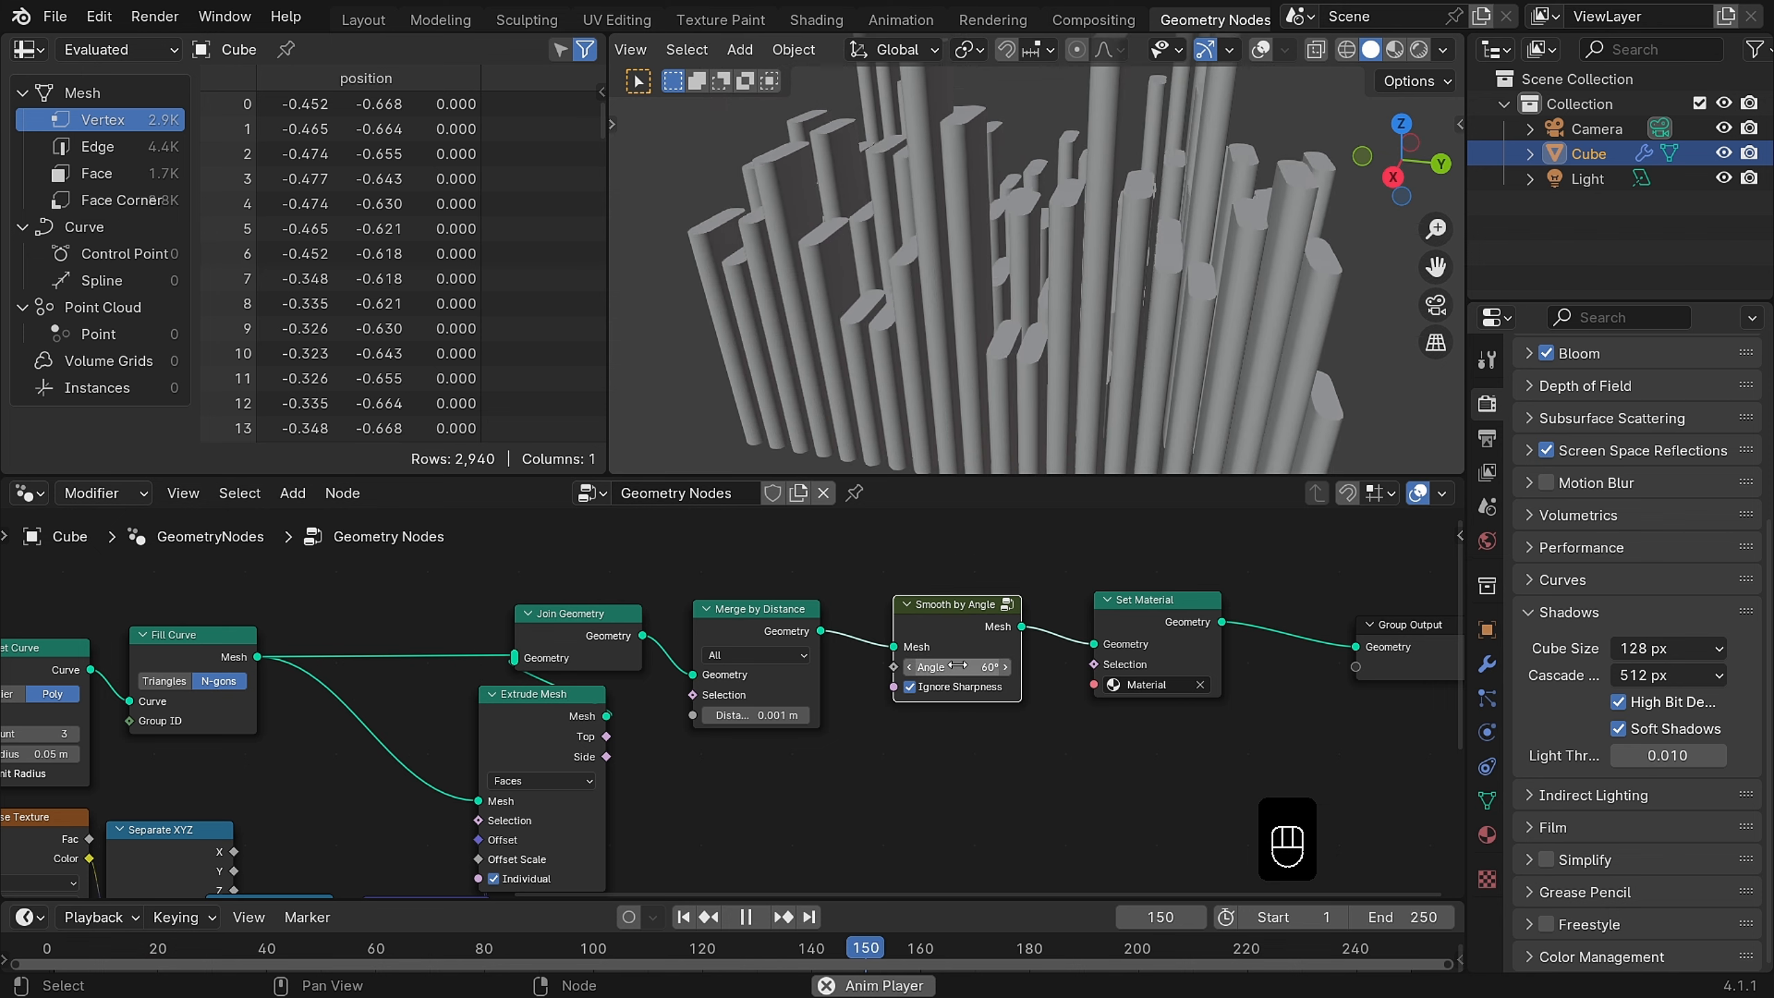
# Step: Switch the 3D viewport to Material Preview shading and inspect the smoothed blocks from several sides
pyautogui.moveTo(1103, 314); pyautogui.dragTo(997, 280, button='middle')
pyautogui.click(1394, 55)
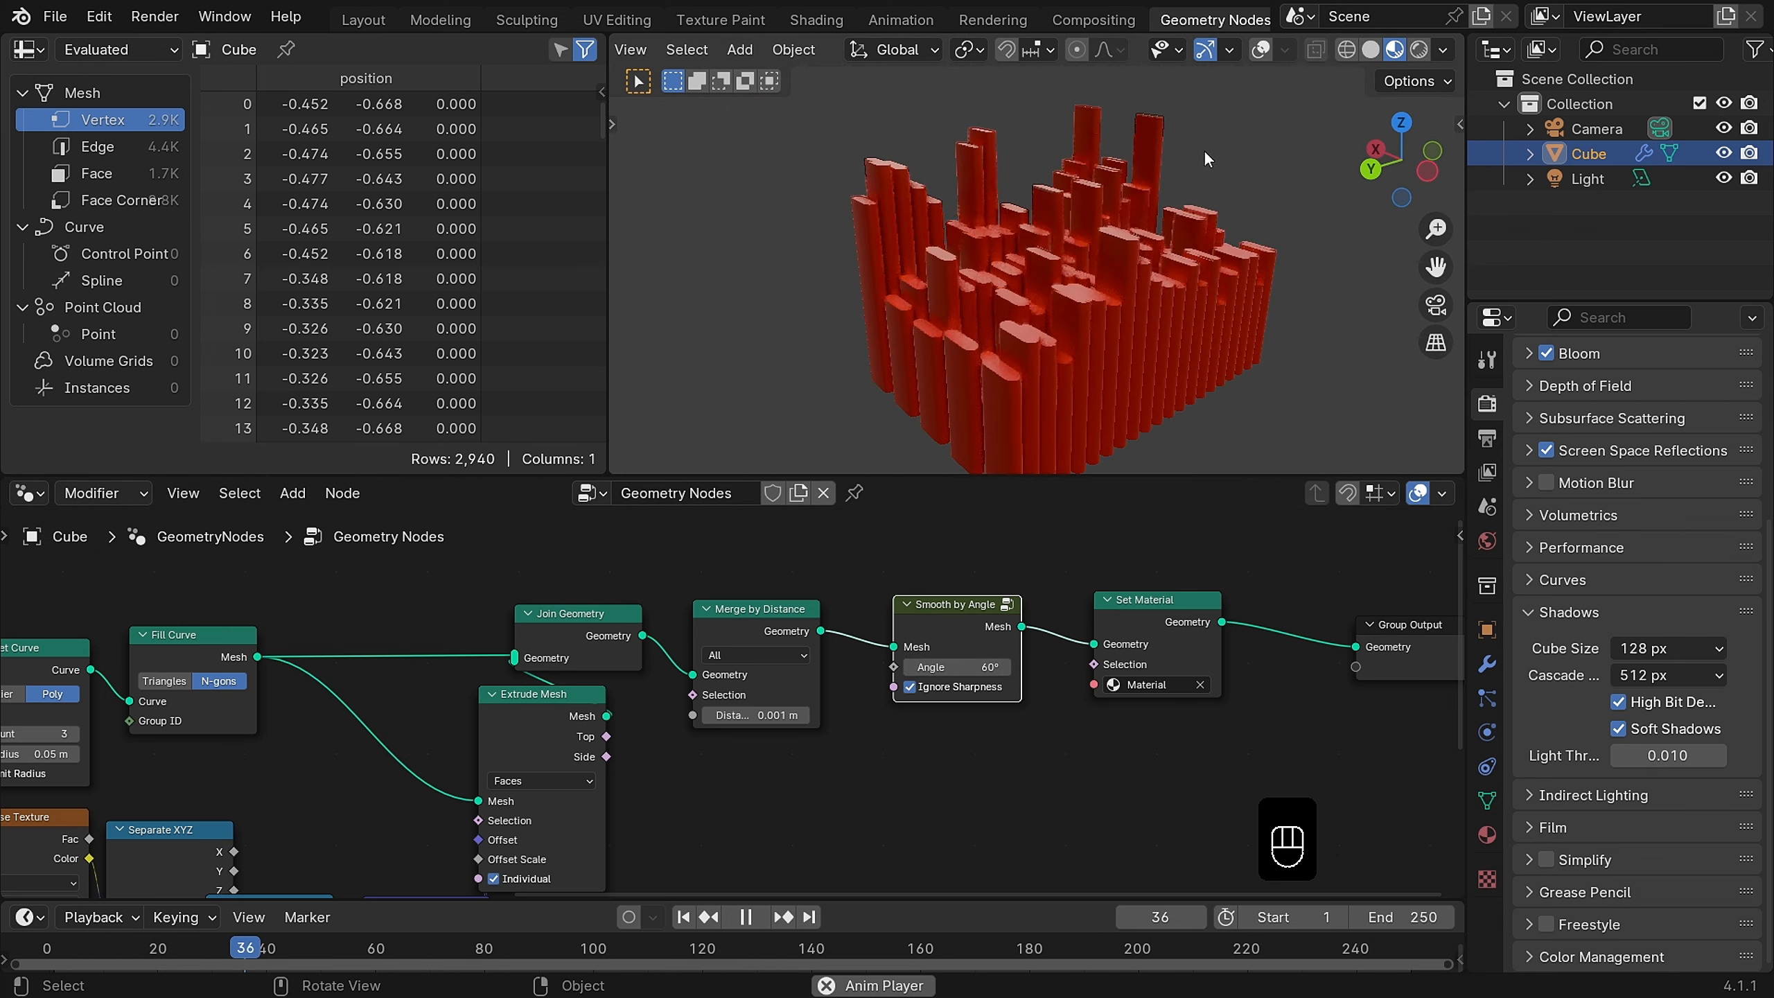
pyautogui.moveTo(1203, 149)
pyautogui.mouseDown(button='middle')
pyautogui.moveTo(733, 201)
pyautogui.moveTo(904, 230)
pyautogui.mouseUp(button='middle')
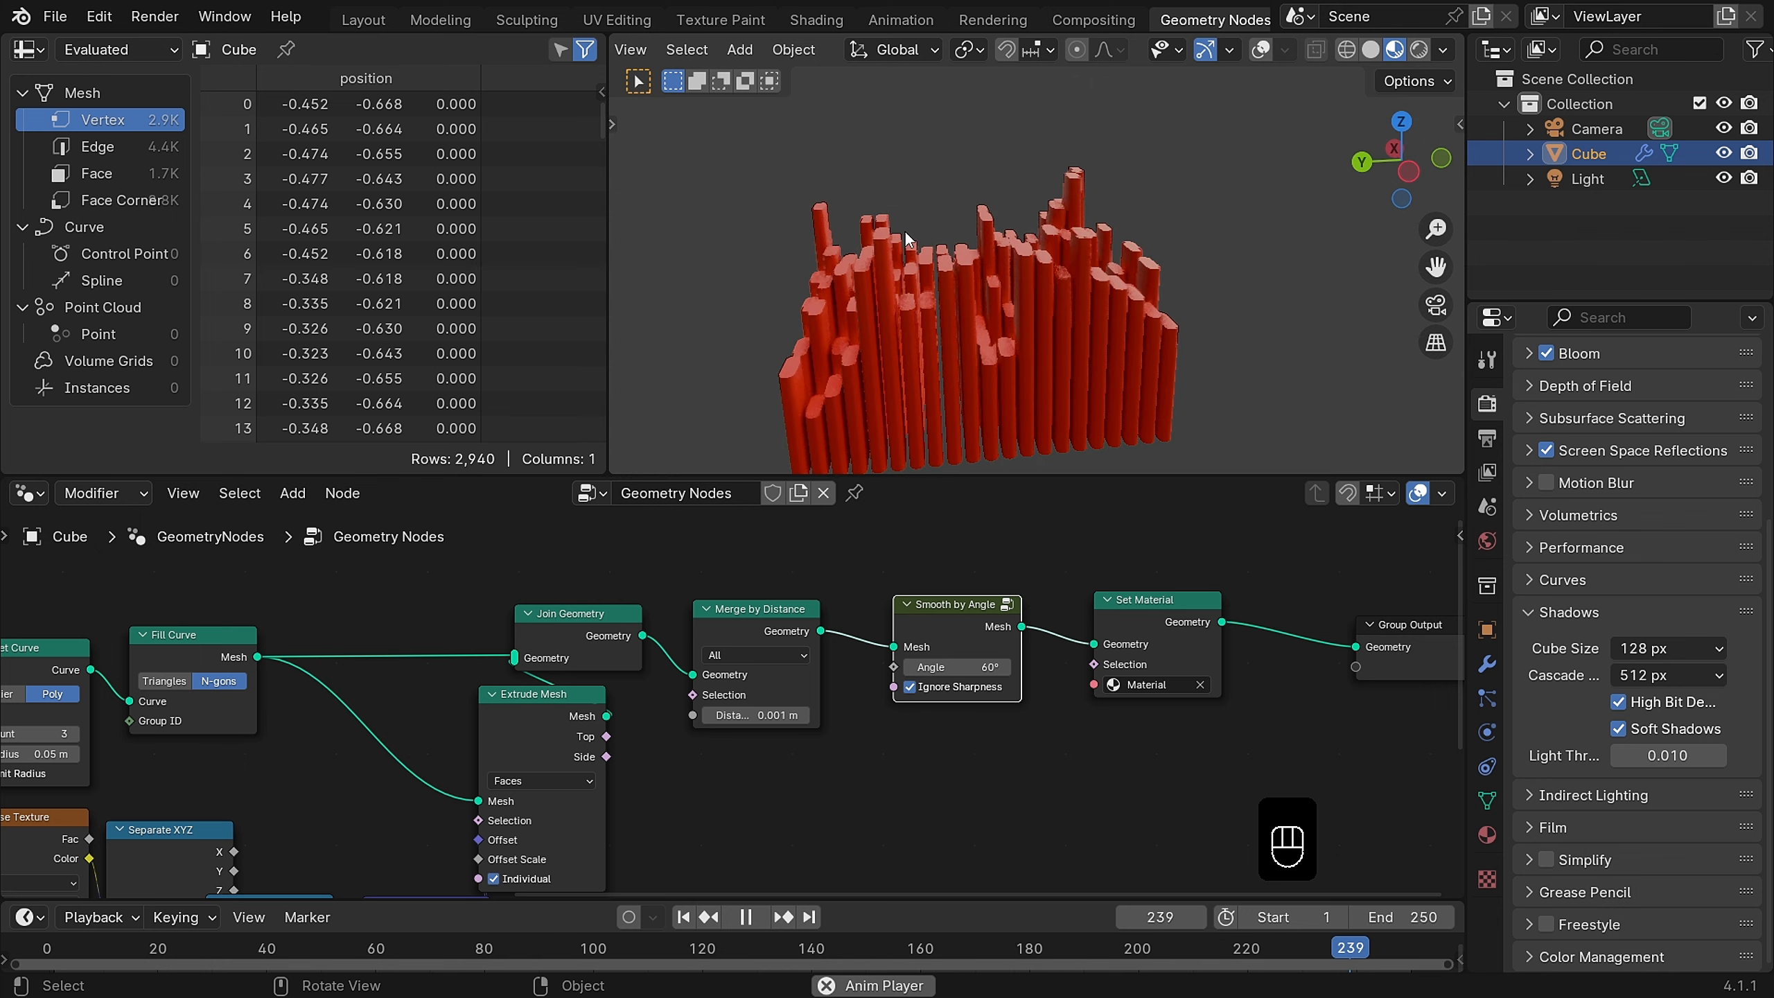
pyautogui.moveTo(904, 230)
pyautogui.mouseDown(button='middle')
pyautogui.moveTo(815, 256)
pyautogui.moveTo(892, 227)
pyautogui.mouseUp(button='middle')
pyautogui.scroll(-1, 351, 606)
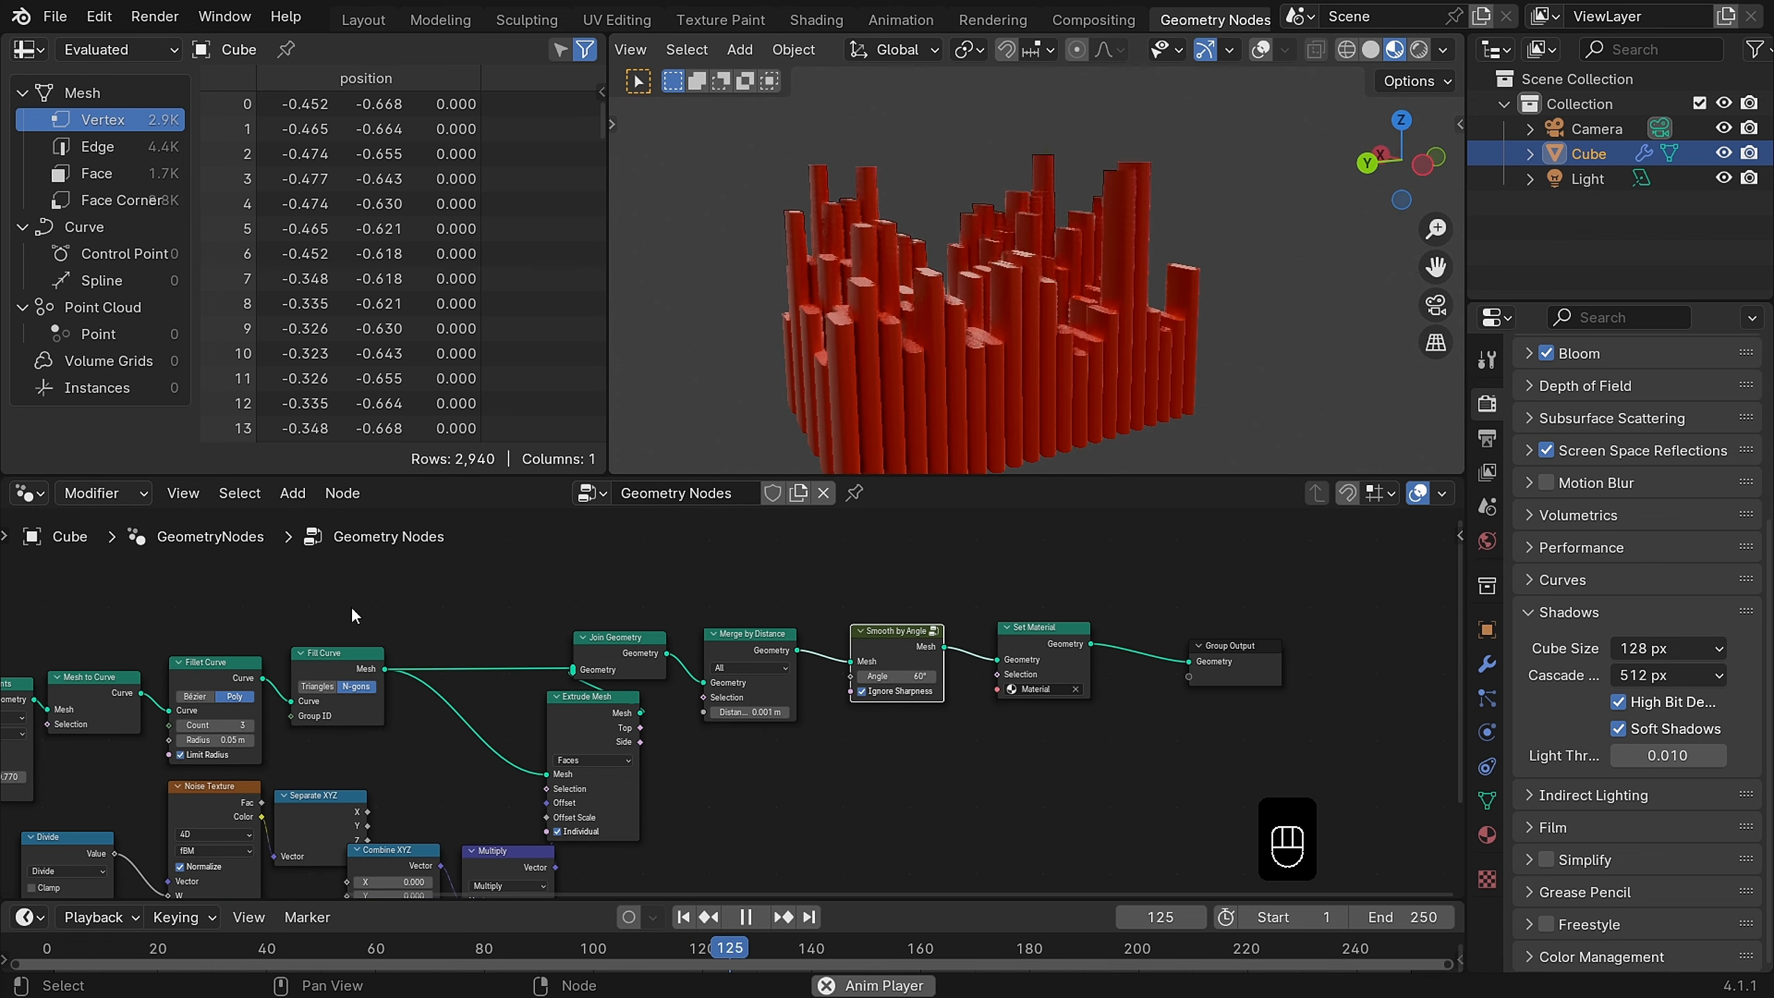
pyautogui.moveTo(351, 606); pyautogui.dragTo(749, 573, button='middle')
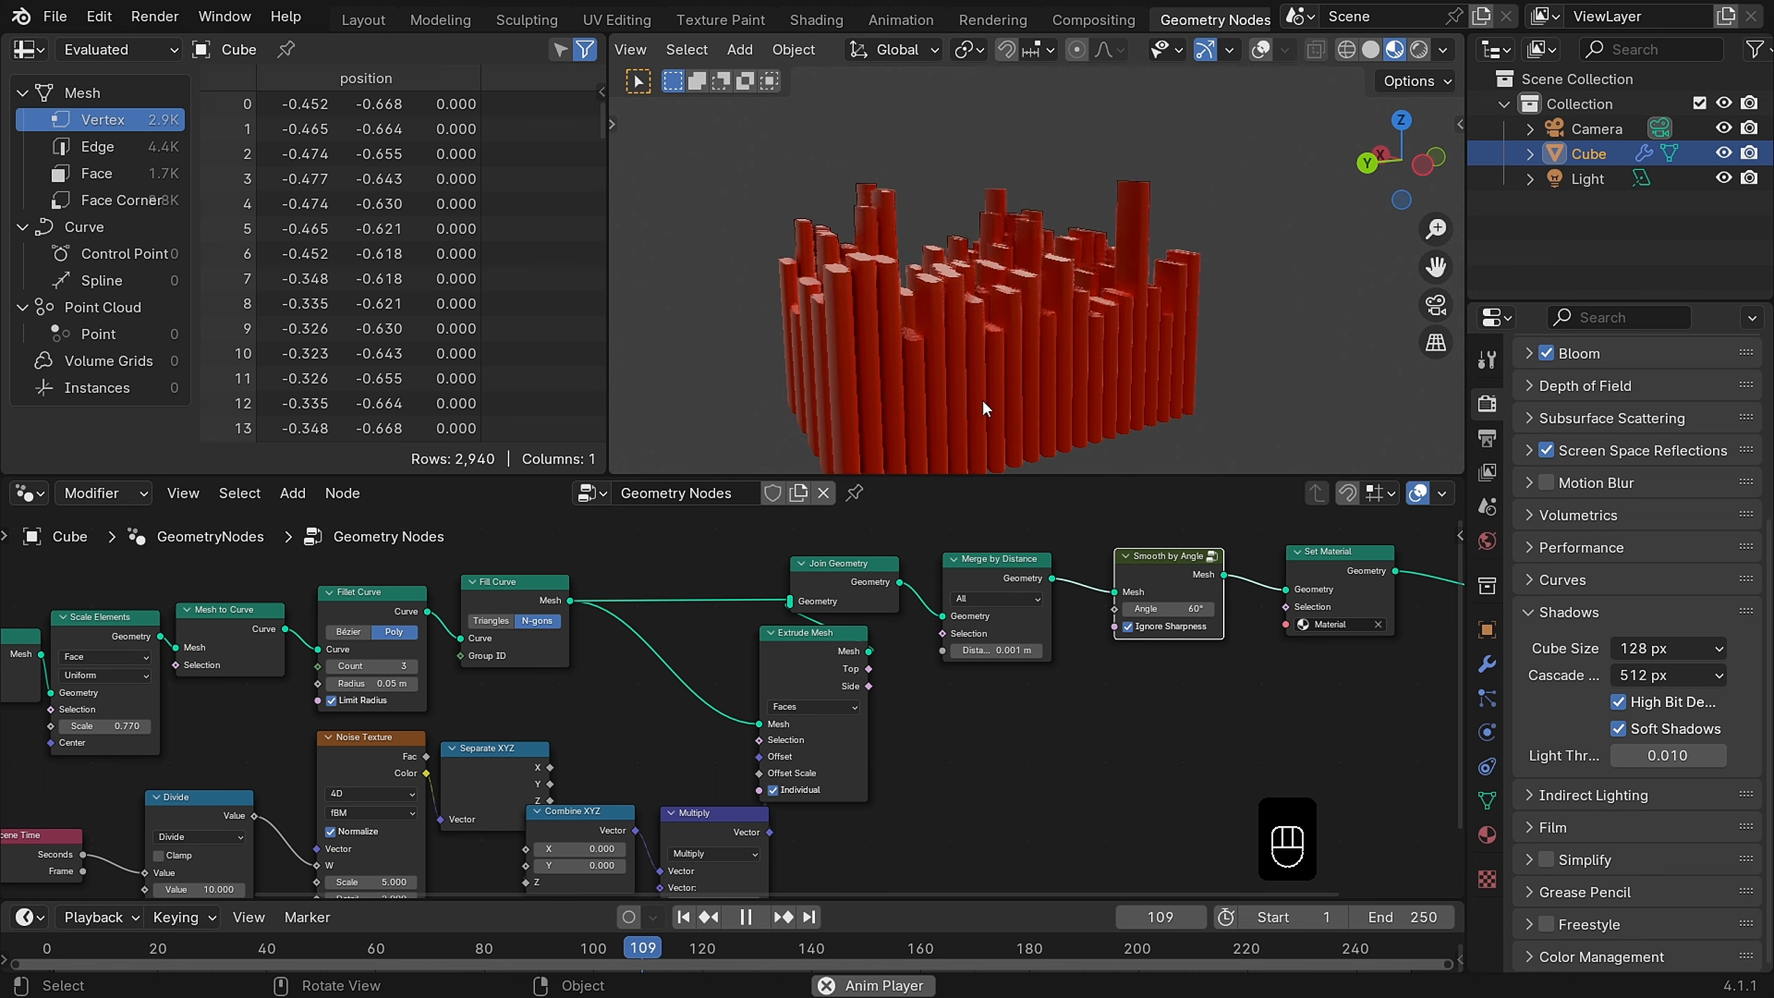
pyautogui.moveTo(971, 306); pyautogui.dragTo(873, 319, button='middle')
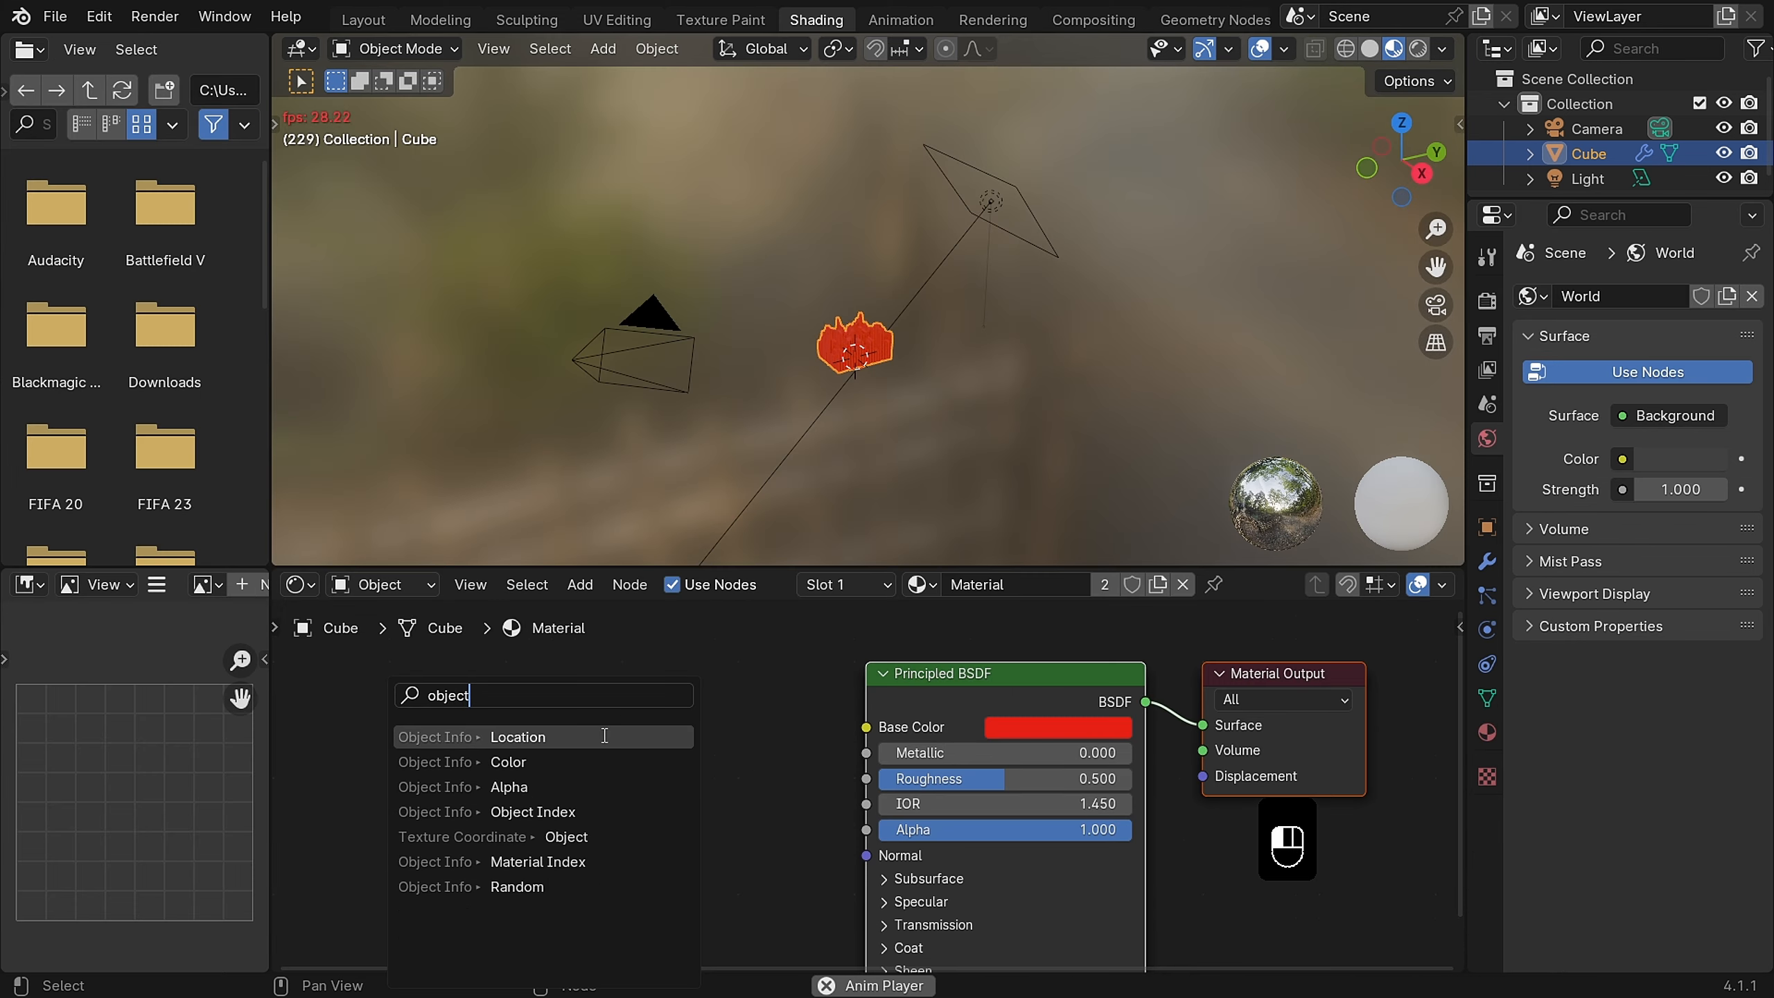
# Step: Feed the Principled BSDF's Base Color from the Location output of a new Object Info node
pyautogui.click(605, 735)
pyautogui.click(593, 670)
pyautogui.scroll(3, 742, 318)
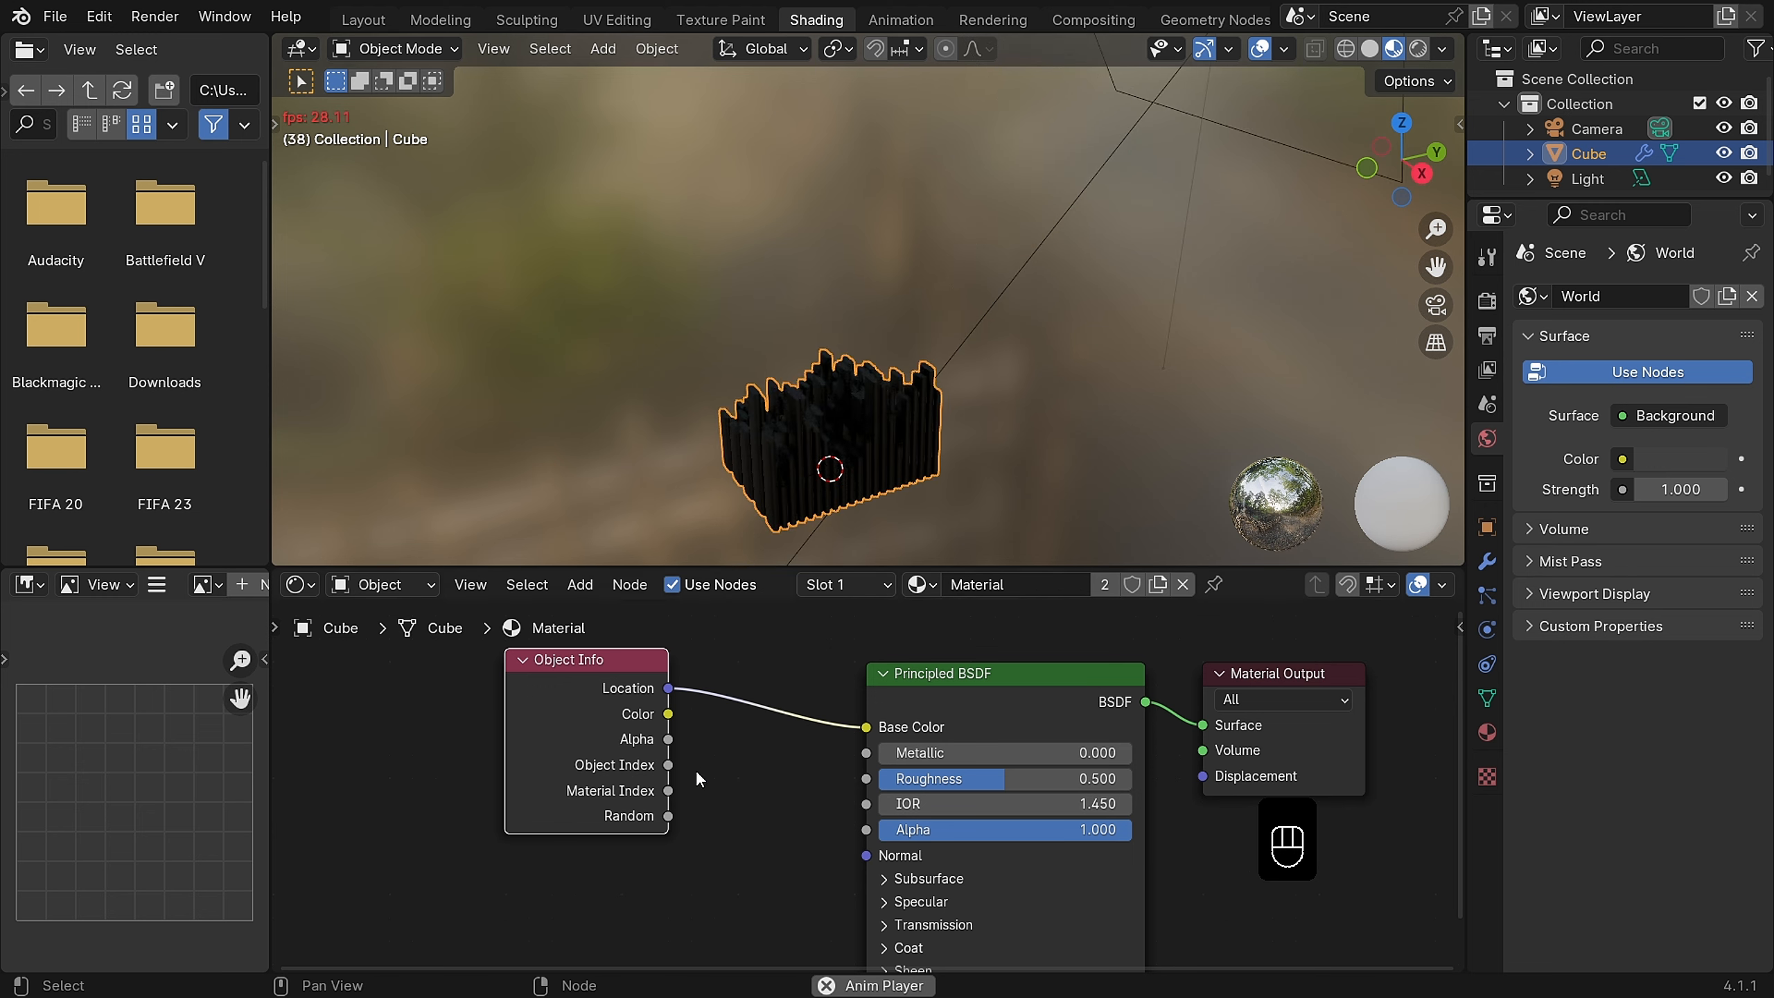
# Step: Insert a Vector Math node set to Add between the Object Info Location output and the Base Color input
pyautogui.moveTo(669, 713); pyautogui.dragTo(826, 624)
pyautogui.click(873, 733)
pyautogui.click(792, 690)
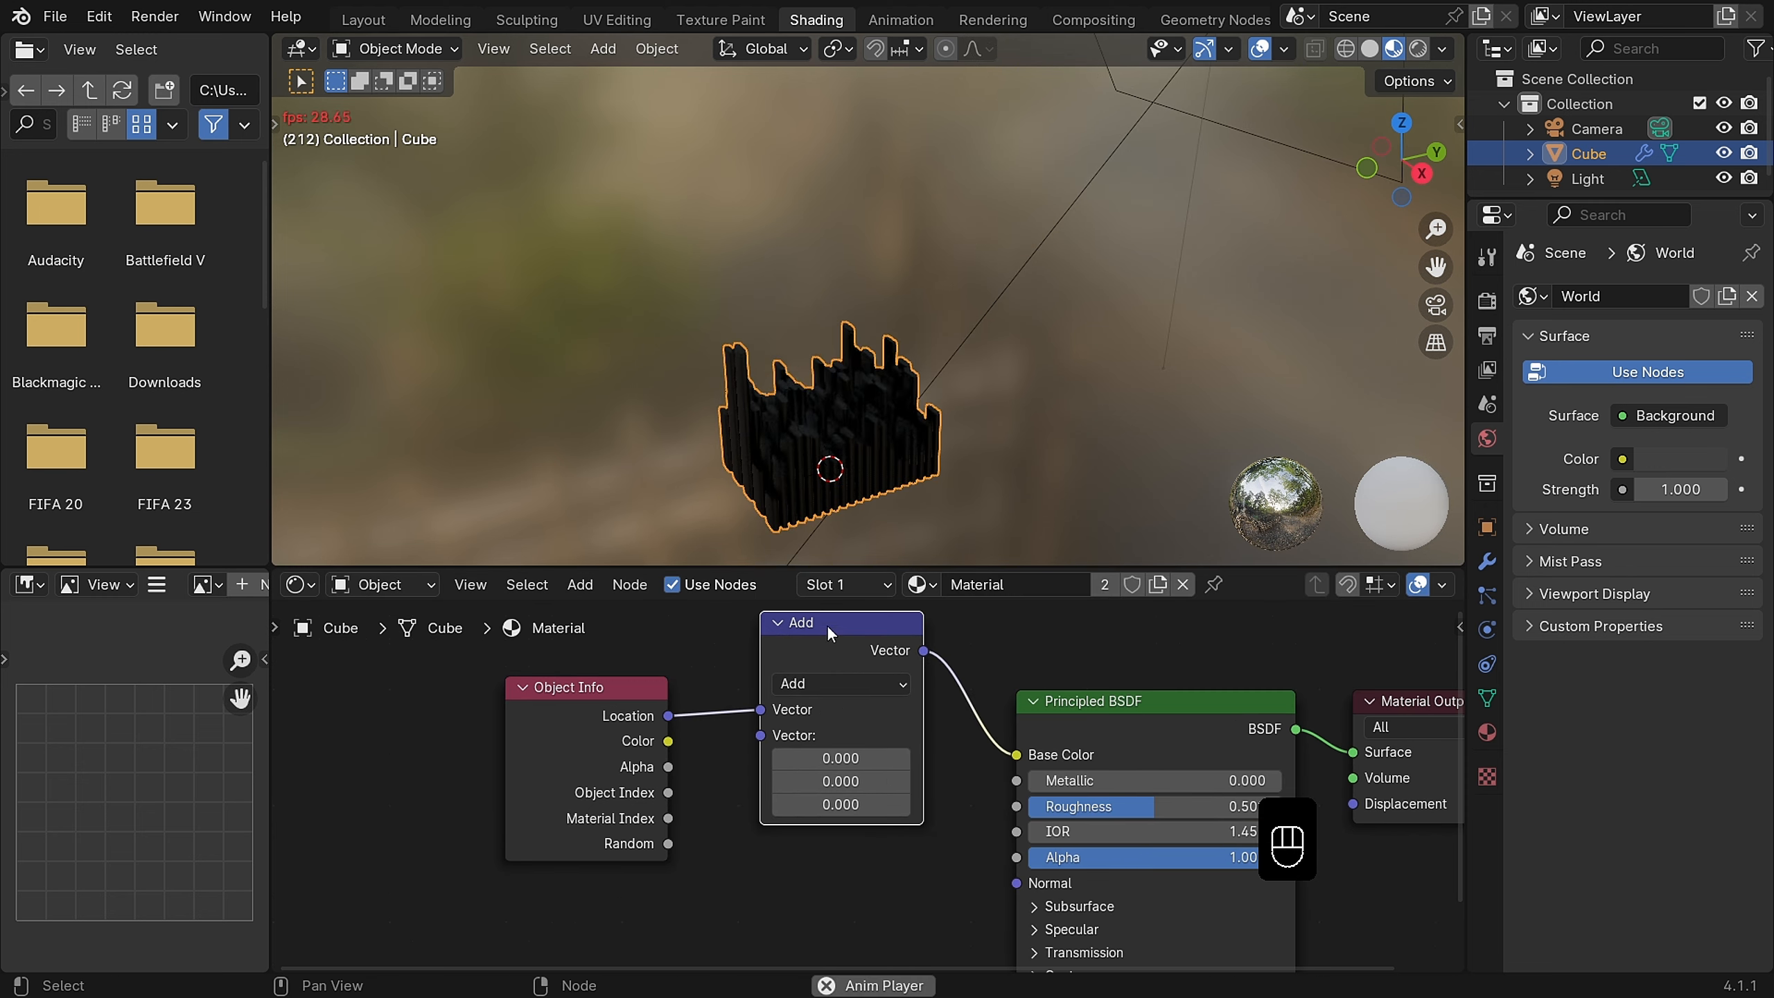
# Step: Keep the Vector Math operation on Add and set its second vector to 1.700, 0.350 and 0.030
pyautogui.click(835, 683)
pyautogui.click(816, 317)
pyautogui.moveTo(815, 745); pyautogui.dragTo(824, 749)
pyautogui.moveTo(824, 760); pyautogui.dragTo(873, 783)
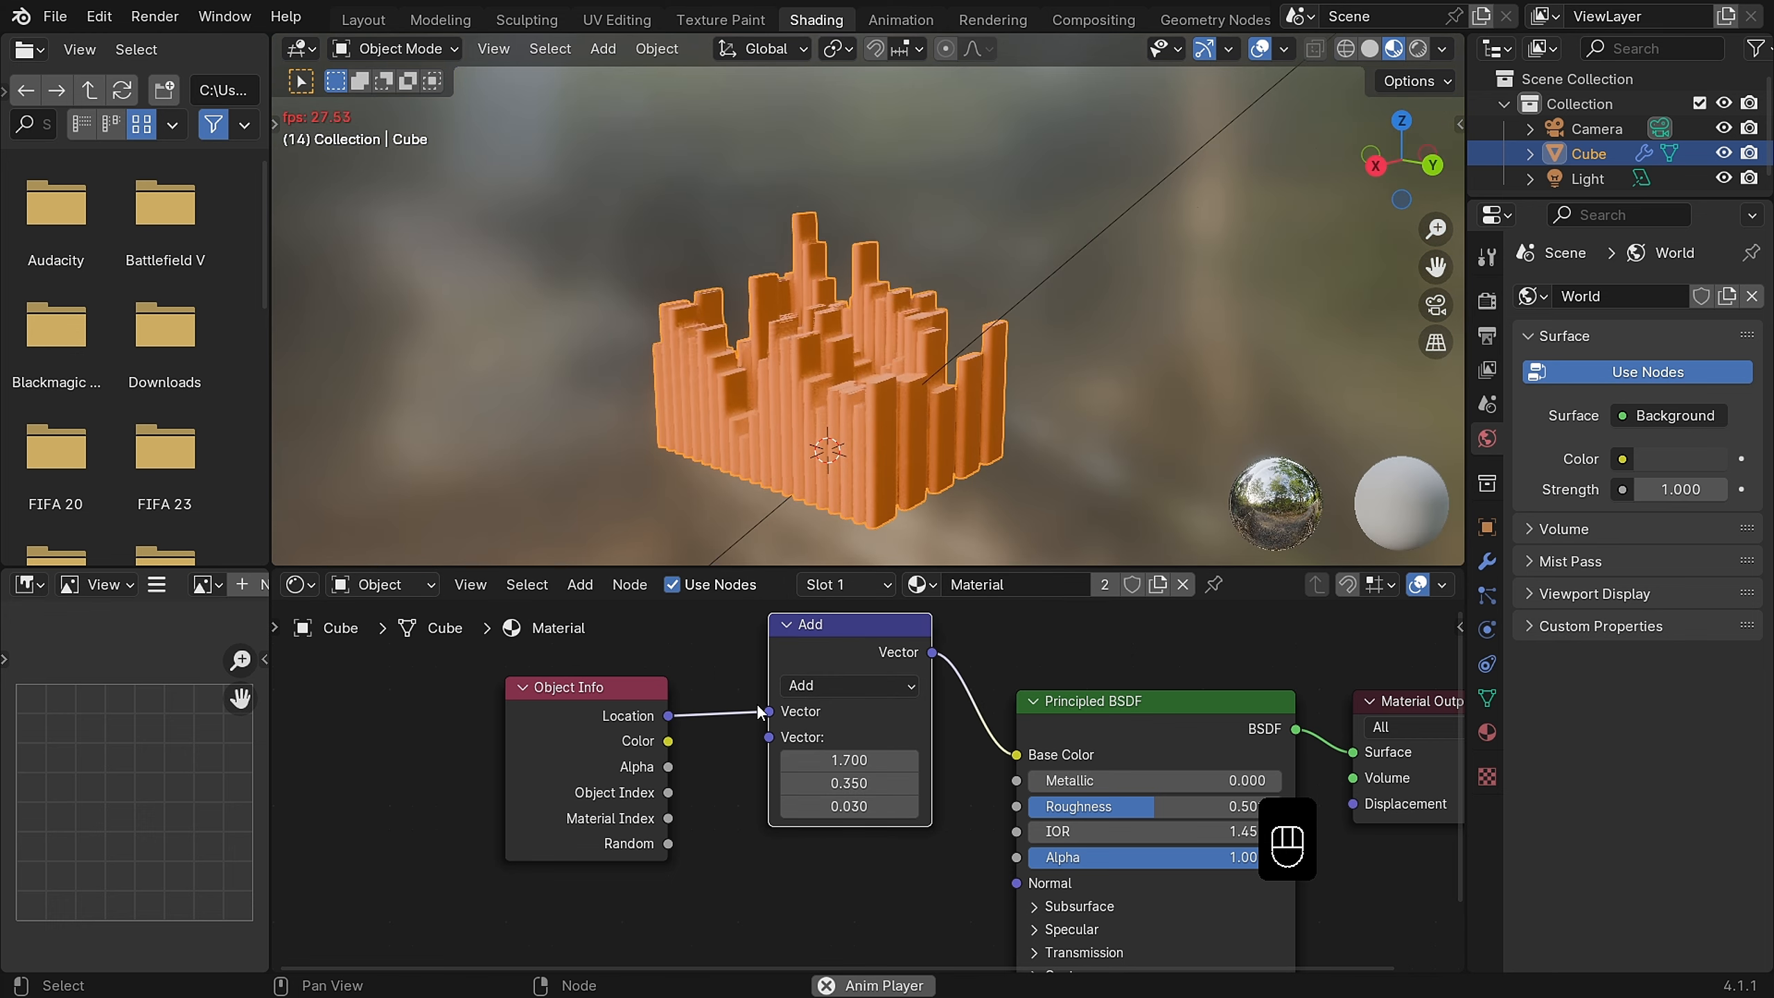
pyautogui.moveTo(768, 737); pyautogui.dragTo(704, 819)
pyautogui.write('fr')
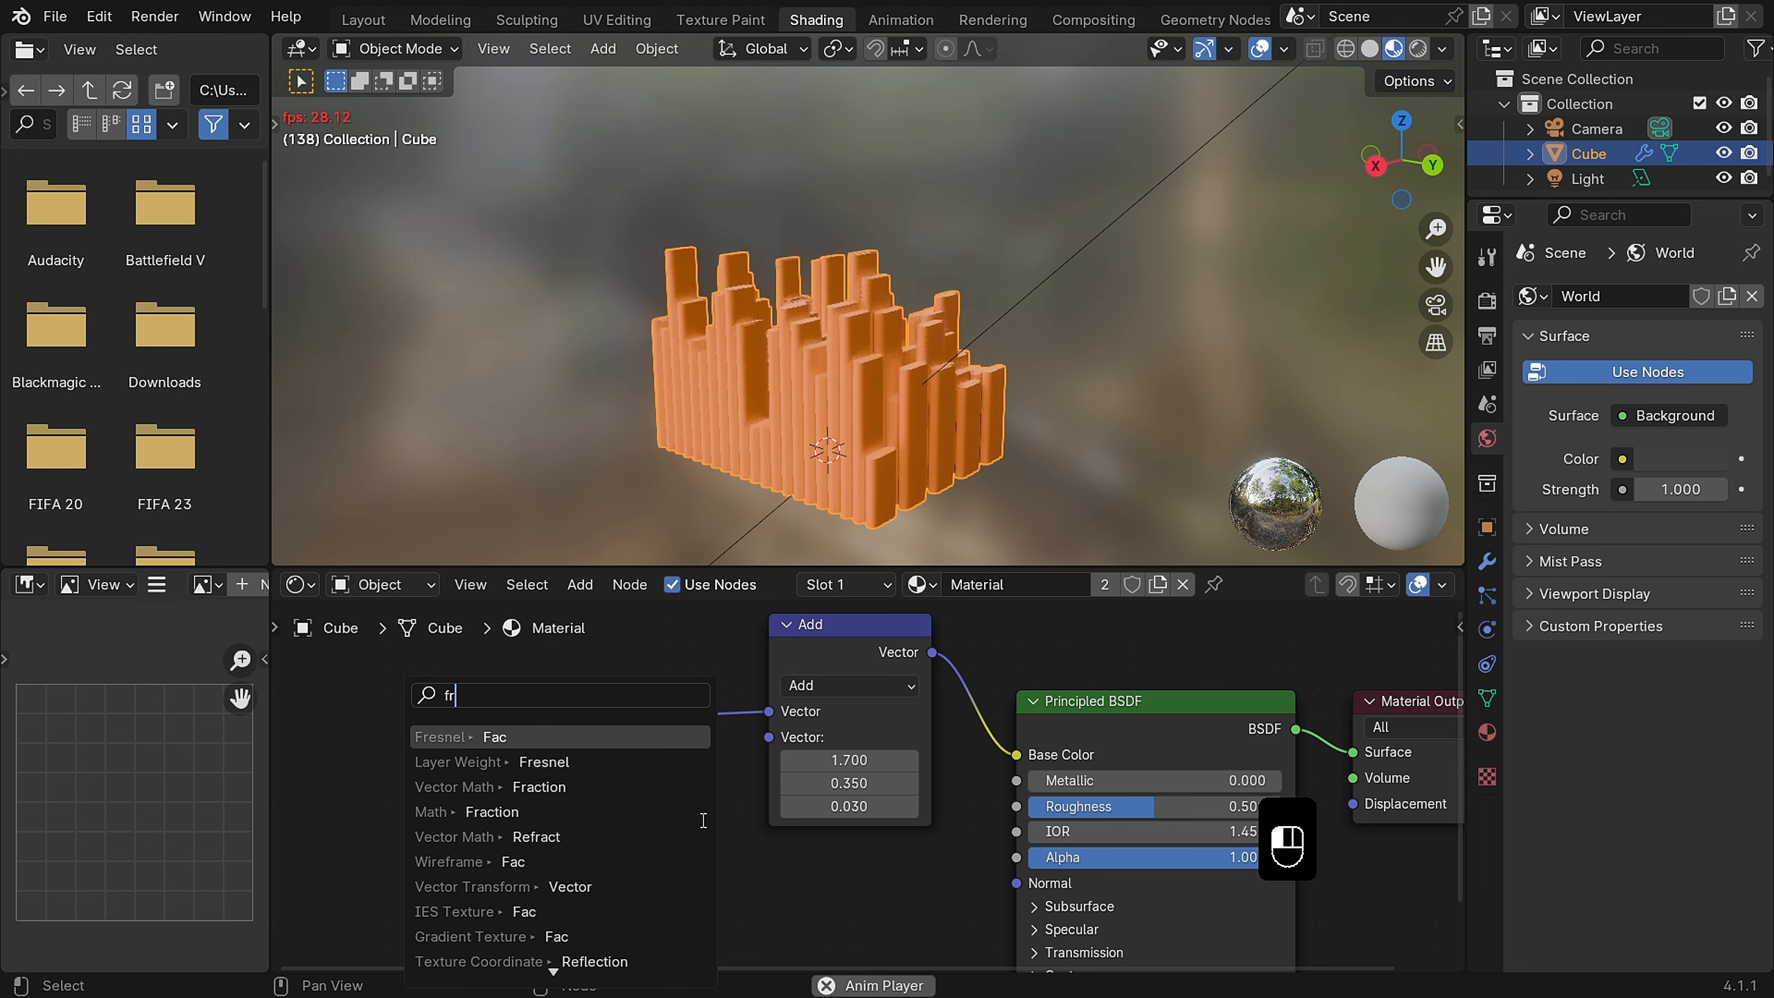
pyautogui.write('ame')
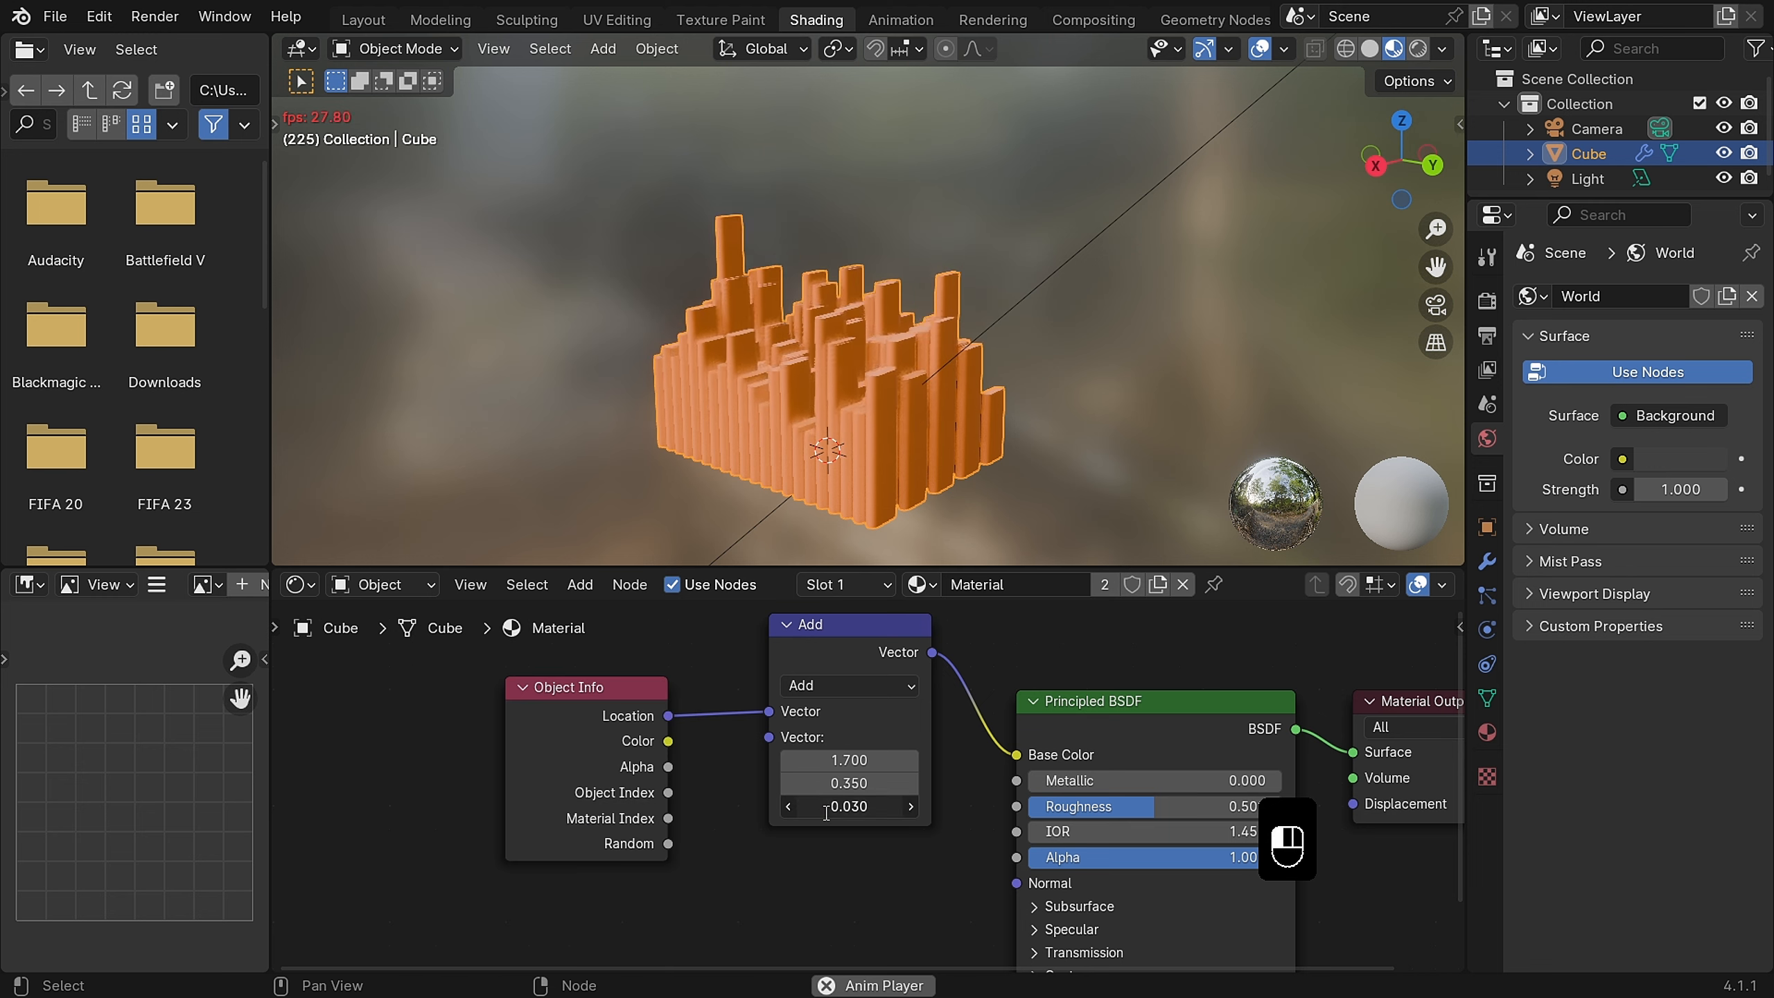
# Step: Drive the third component of the Add node's vector with the expression #frame/20
pyautogui.write('#fr')
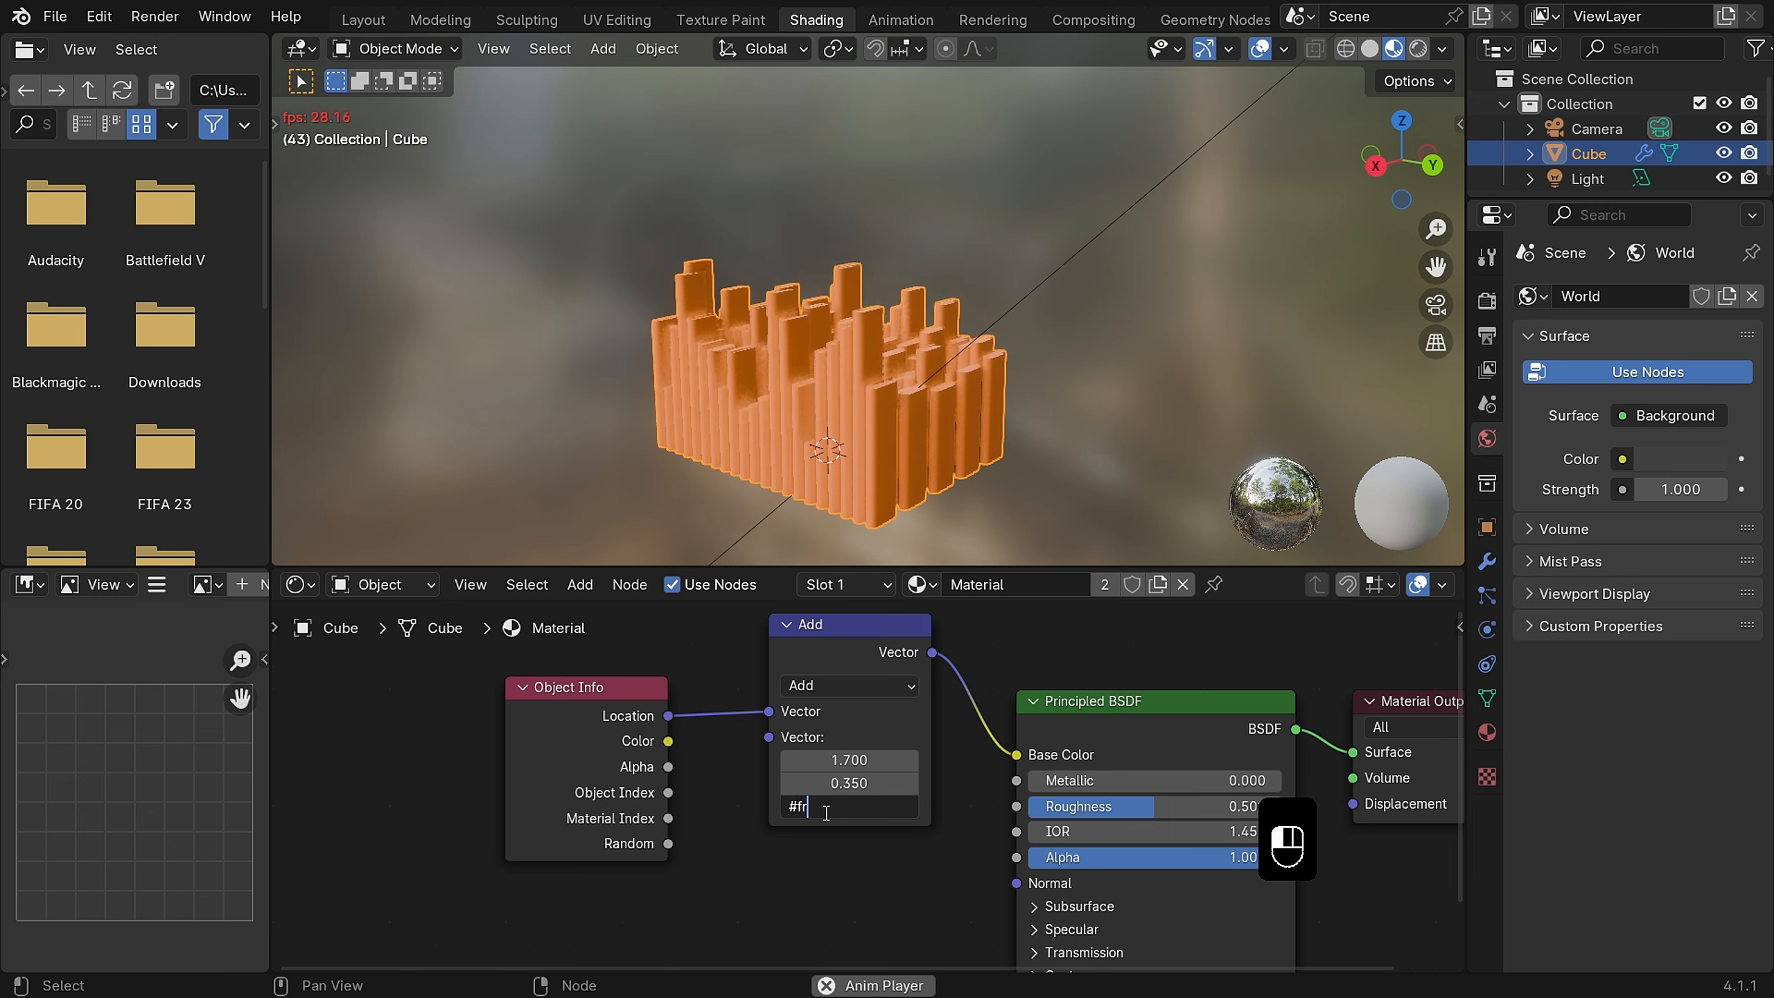
pyautogui.write('ame/20')
pyautogui.press('Return')
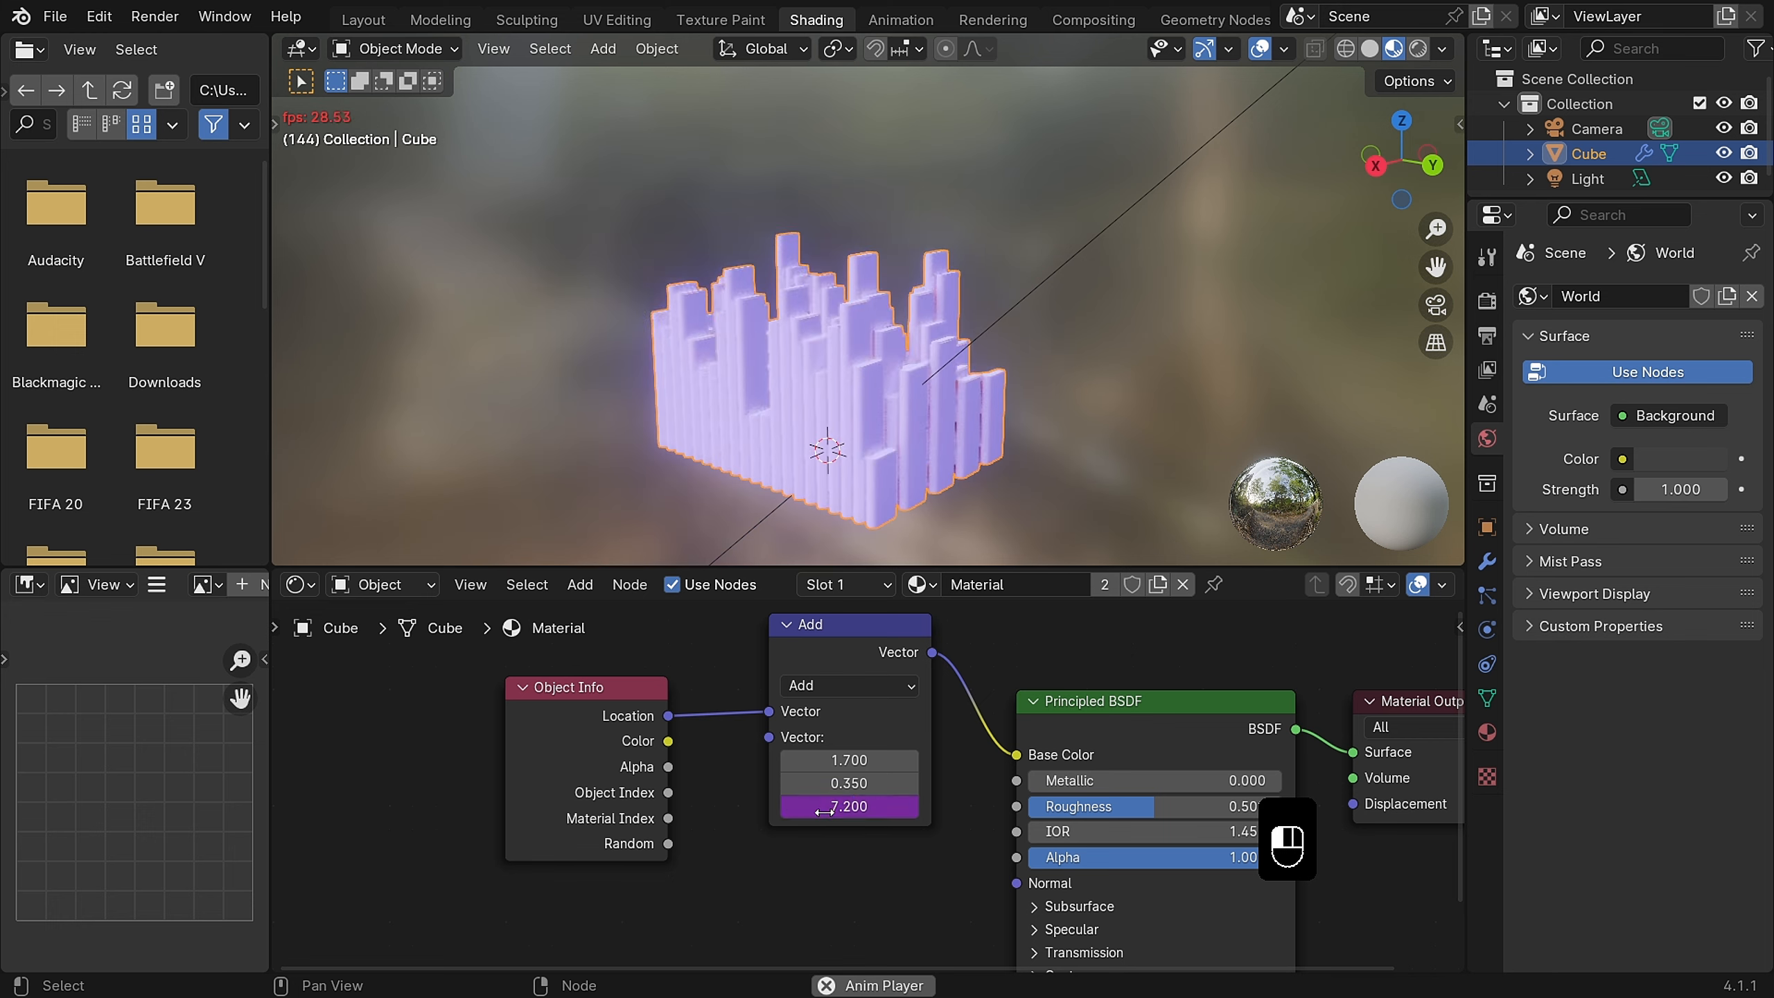
# Step: Inspect the blocks' animated colour, return to the Geometry Nodes workspace and review the node tree around Fillet Curve
pyautogui.moveTo(663, 537); pyautogui.dragTo(1154, 43, button='middle')
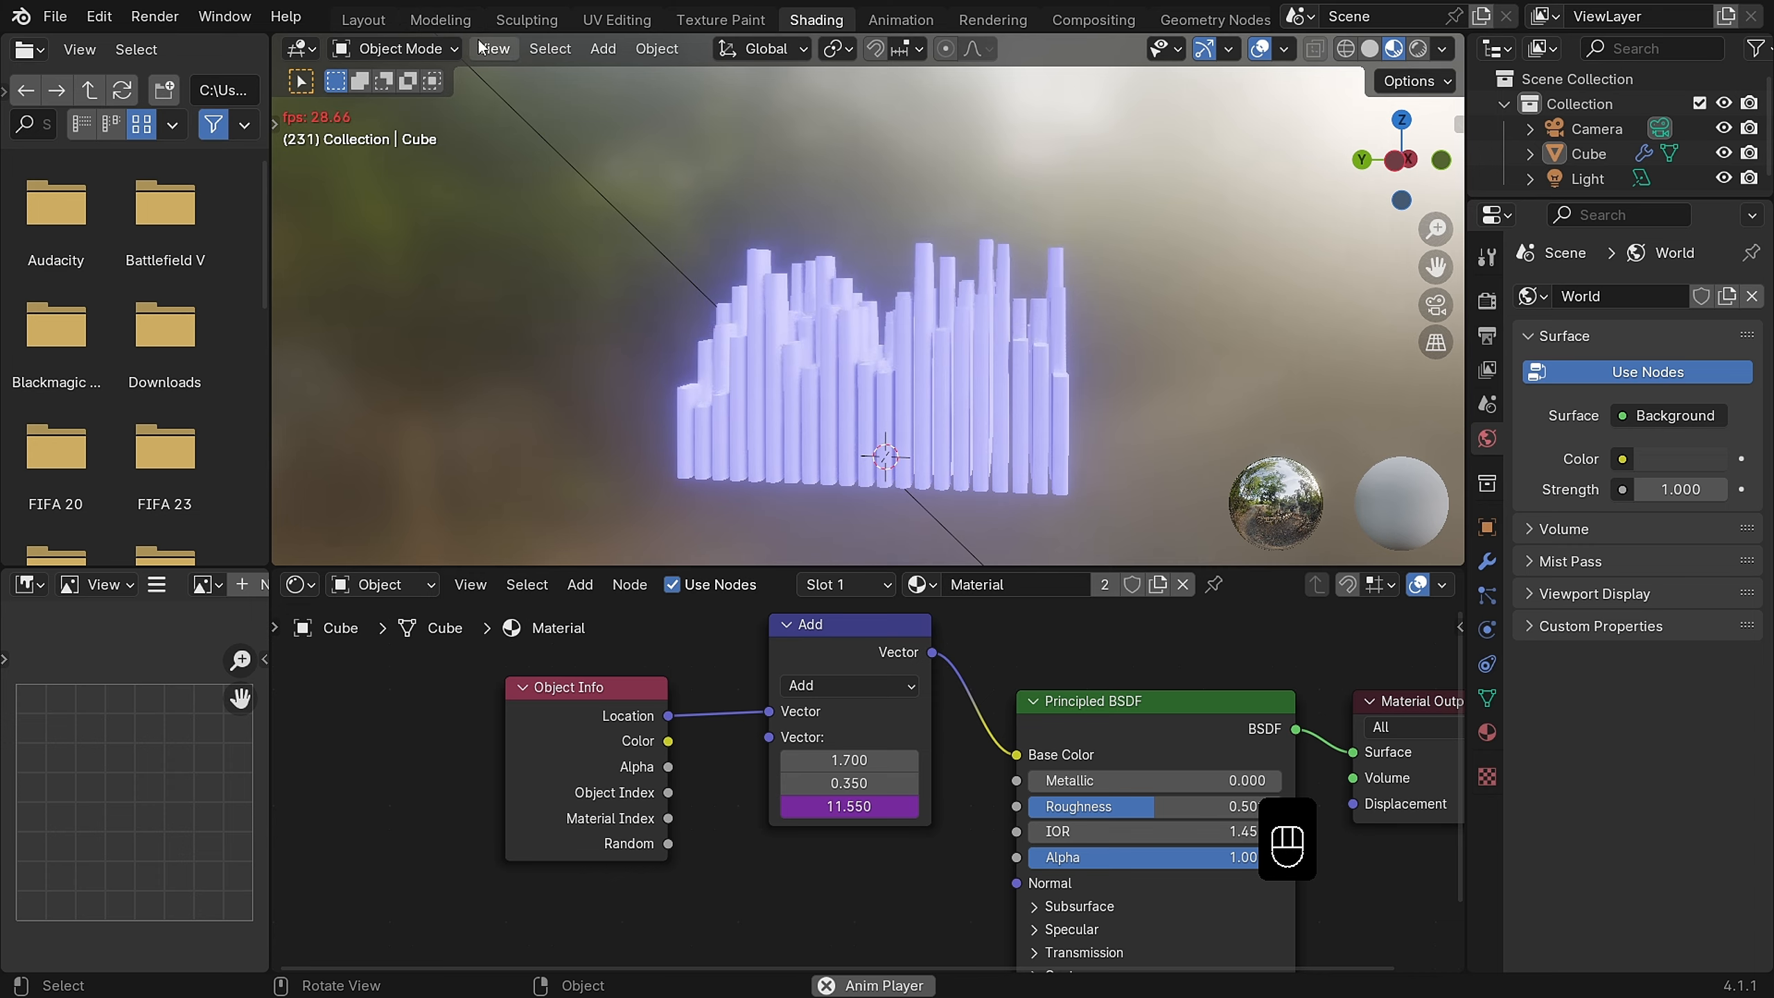
pyautogui.click(1216, 19)
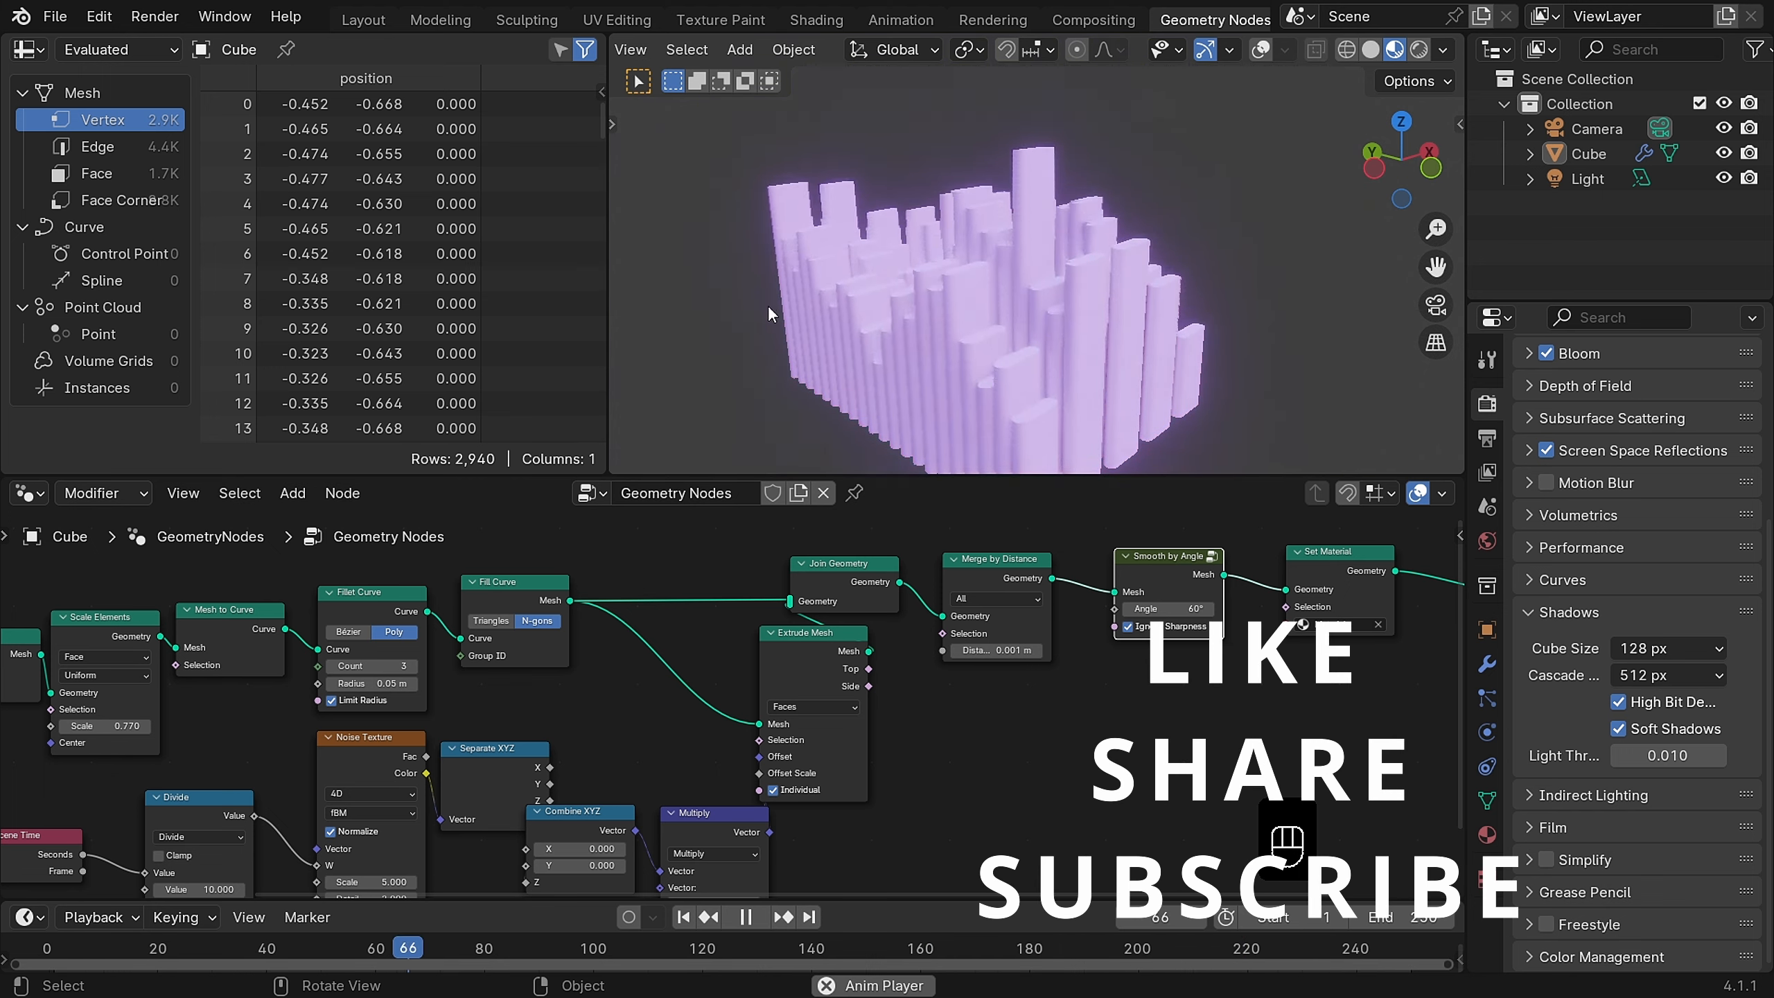
pyautogui.moveTo(407, 601); pyautogui.dragTo(652, 599, button='middle')
pyautogui.scroll(3, 653, 598)
pyautogui.scroll(1, 532, 593)
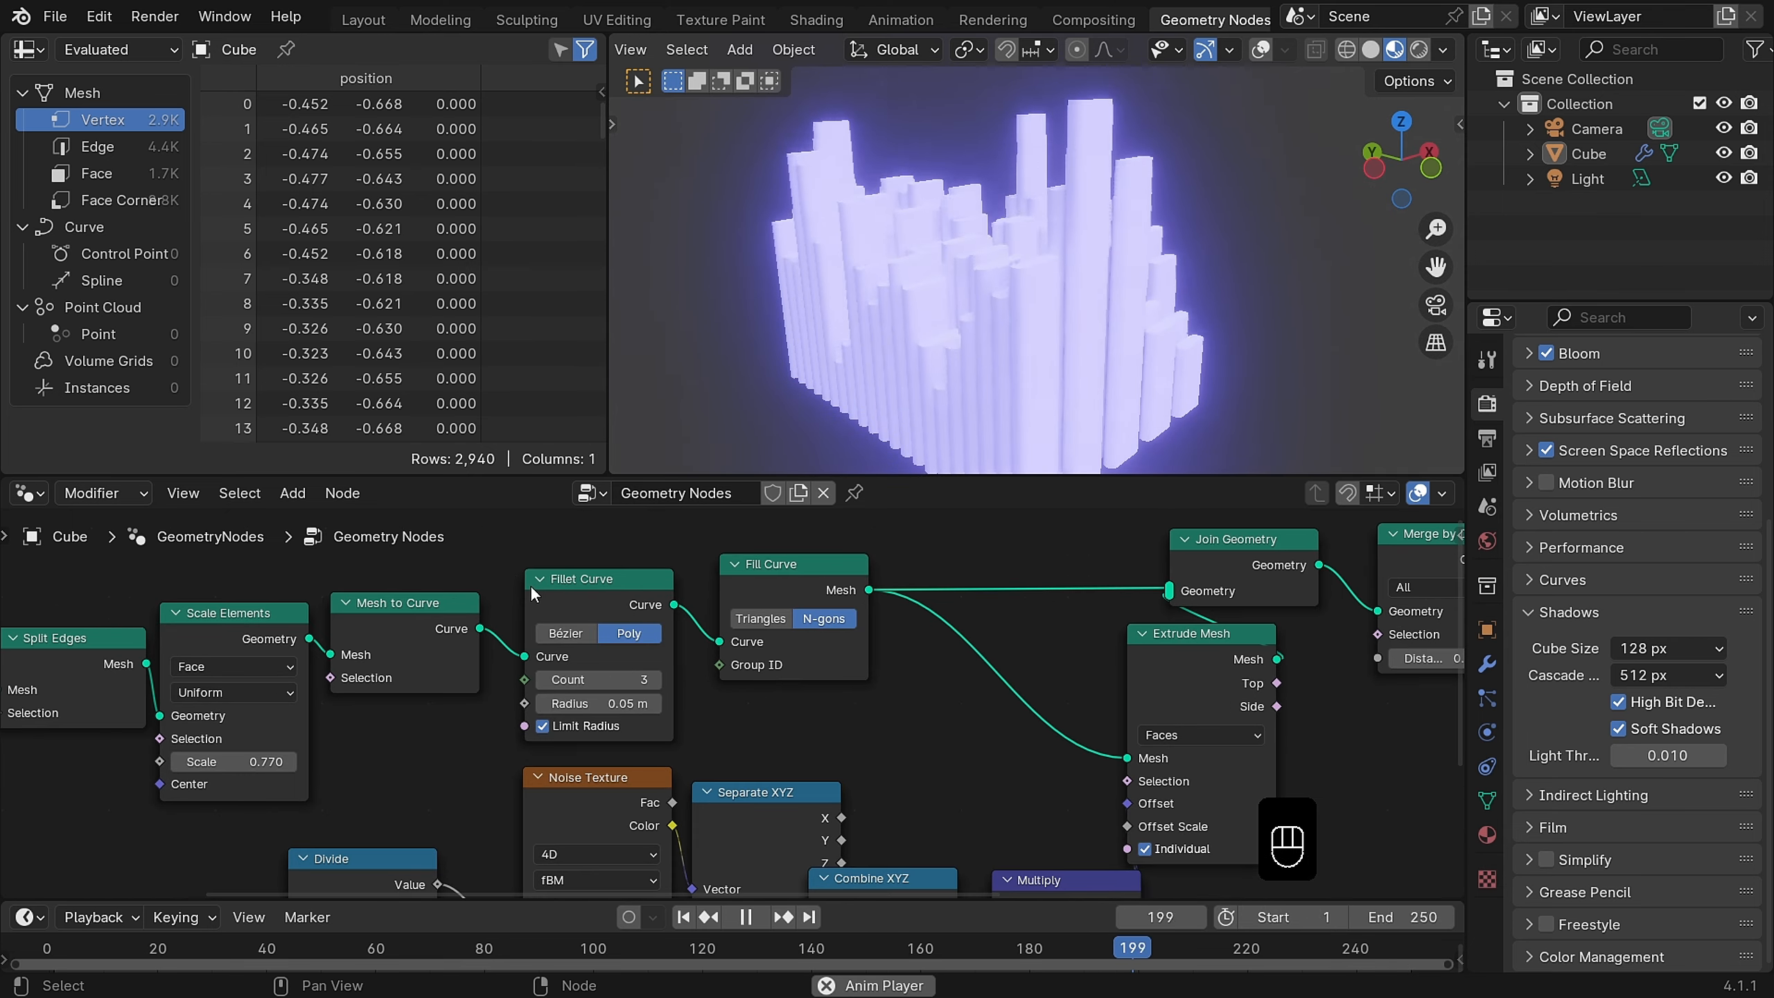